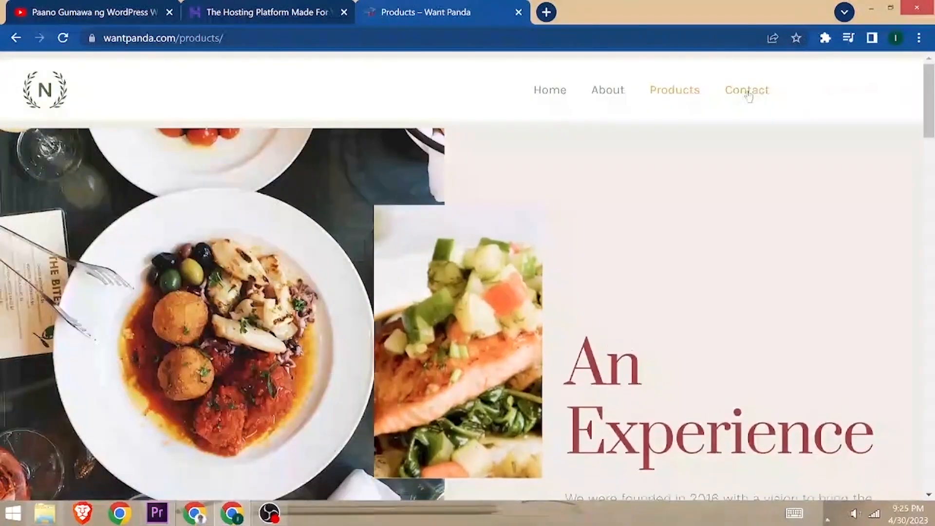
- Open the site's Contact page and fill in the sender's name, e-mail address and the subject "hello test 2"
left_click(749, 95)
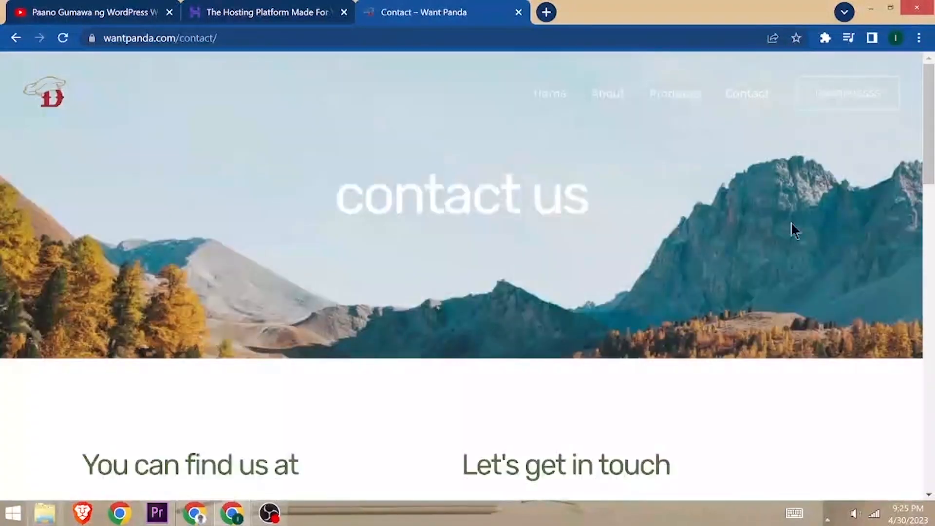
scroll(785, 226, "down", 2)
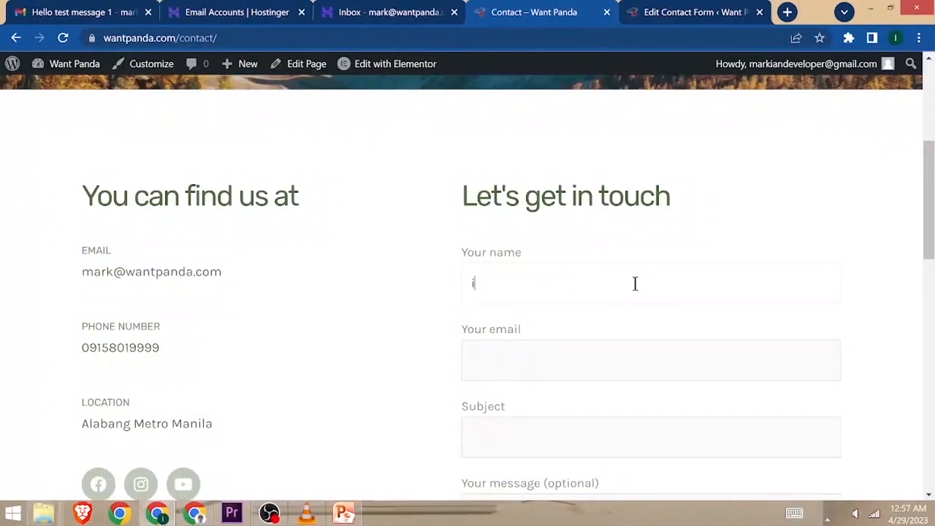
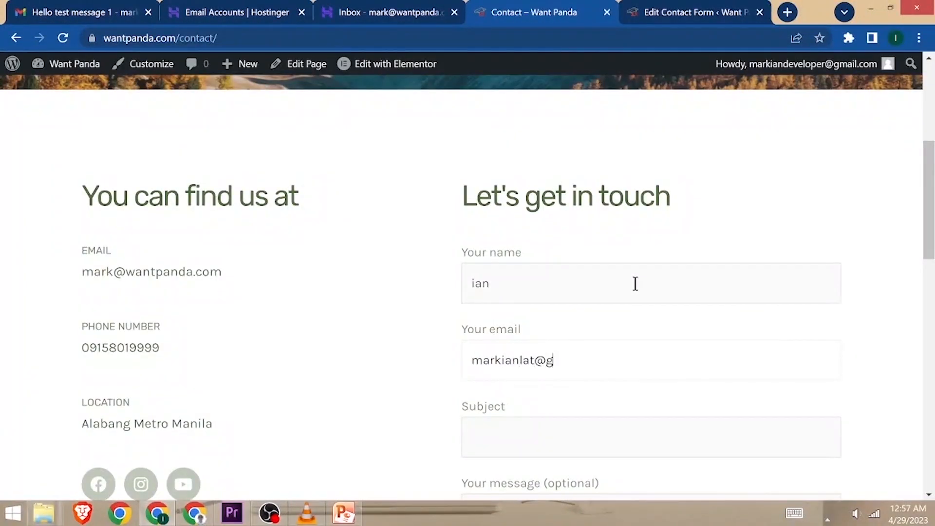
scroll(635, 284, "down", 1)
left_click(597, 373)
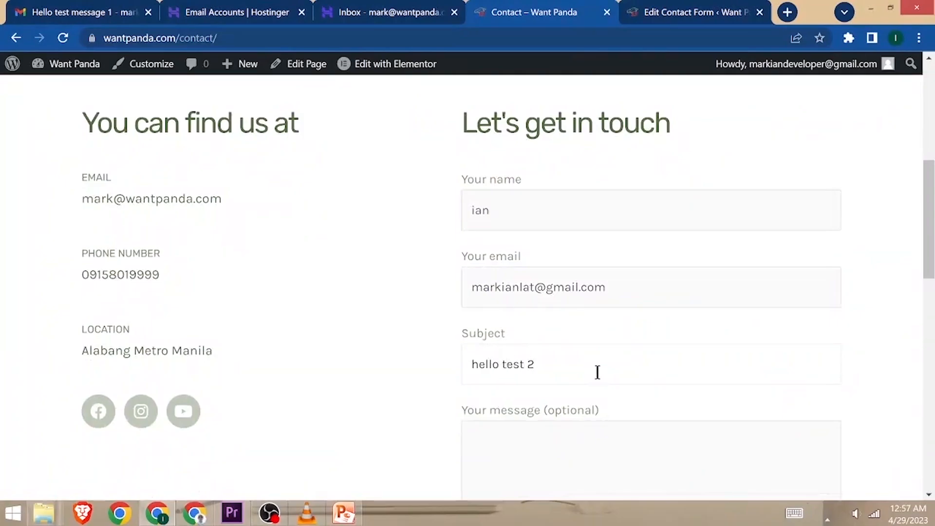
- Write a short test message in the contact form and submit the form
scroll(597, 373, "down", 2)
left_click(592, 327)
type("this is test email 2")
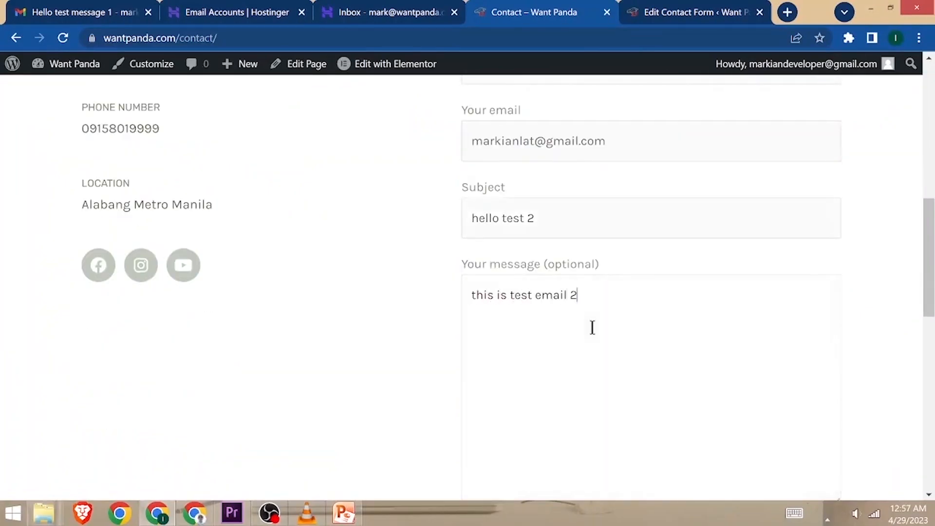
scroll(592, 327, "down", 2)
left_click(496, 395)
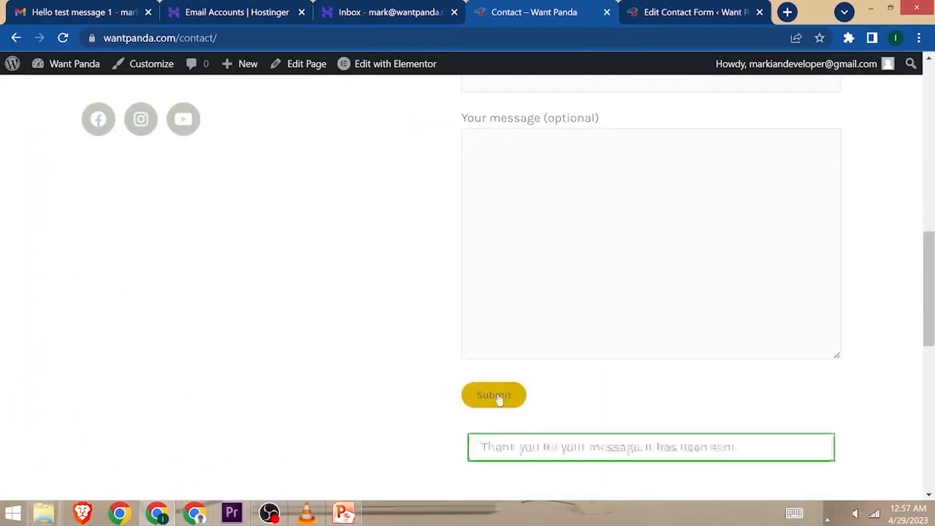
- Check the Hostinger webmail inbox for the submitted contact message and open the top message
left_click(265, 16)
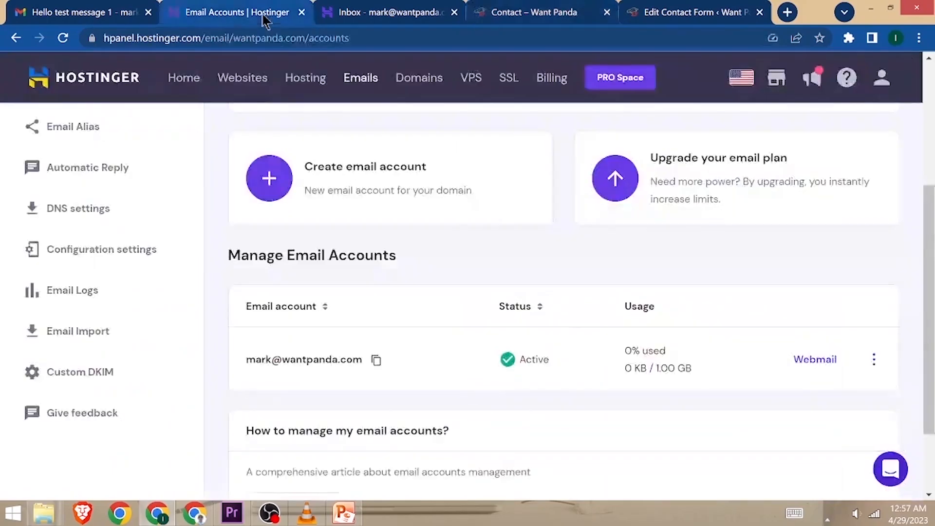
left_click(362, 9)
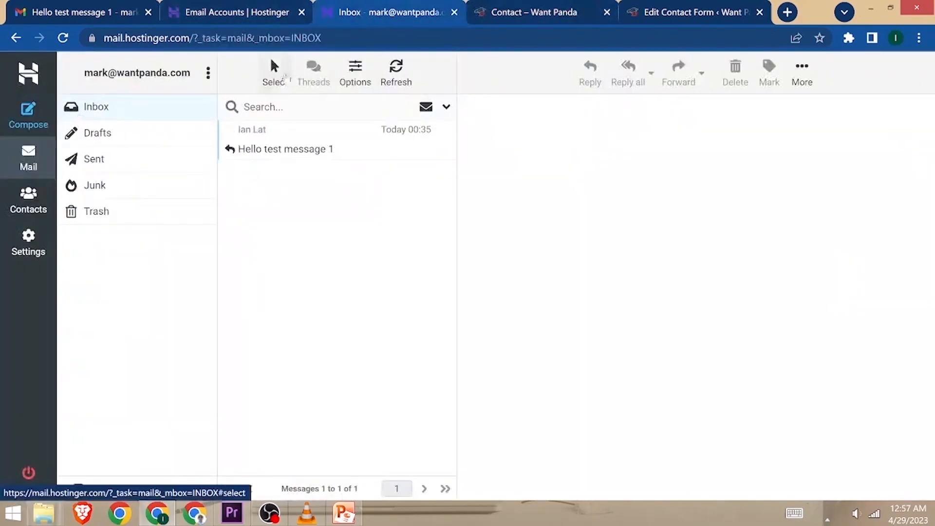
left_click(298, 137)
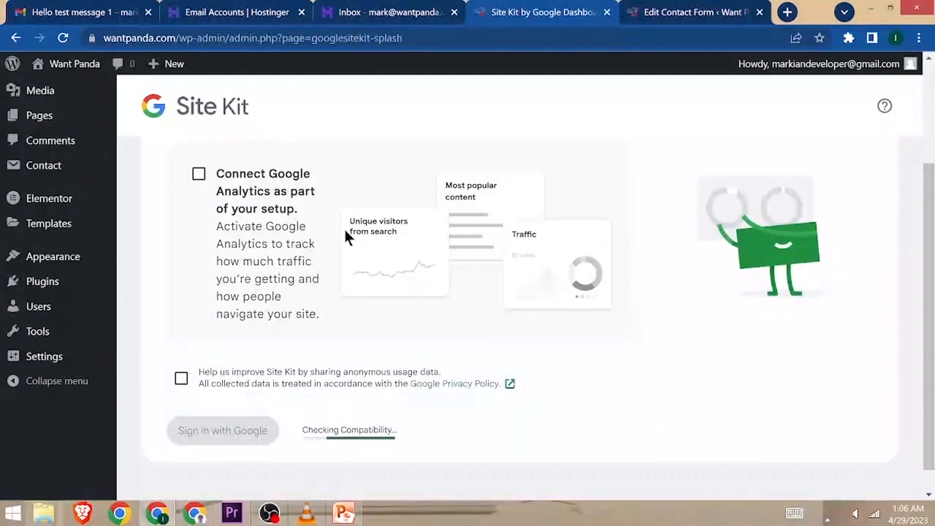
- Start the Google sign-in from the Site Kit setup page and review the Realtime overview in Google Analytics
scroll(336, 273, "down", 1)
left_click(267, 401)
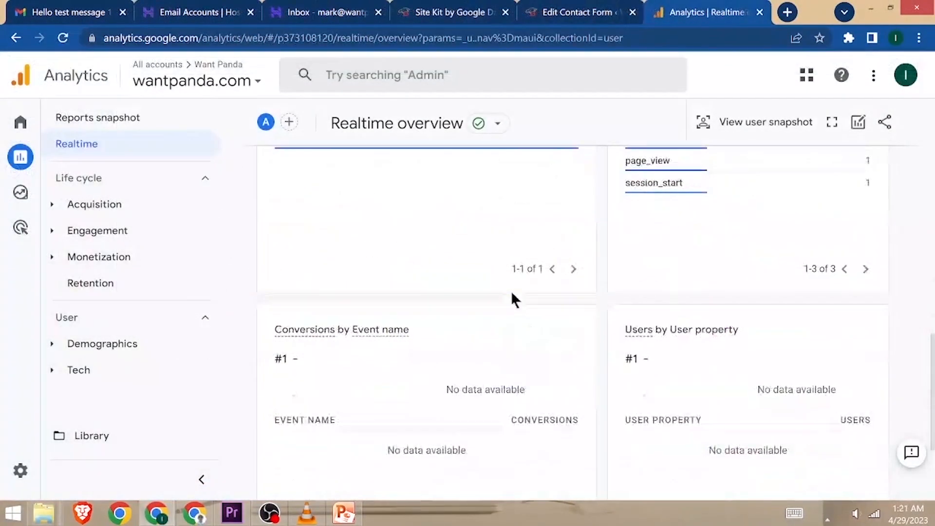
scroll(510, 291, "up", 15)
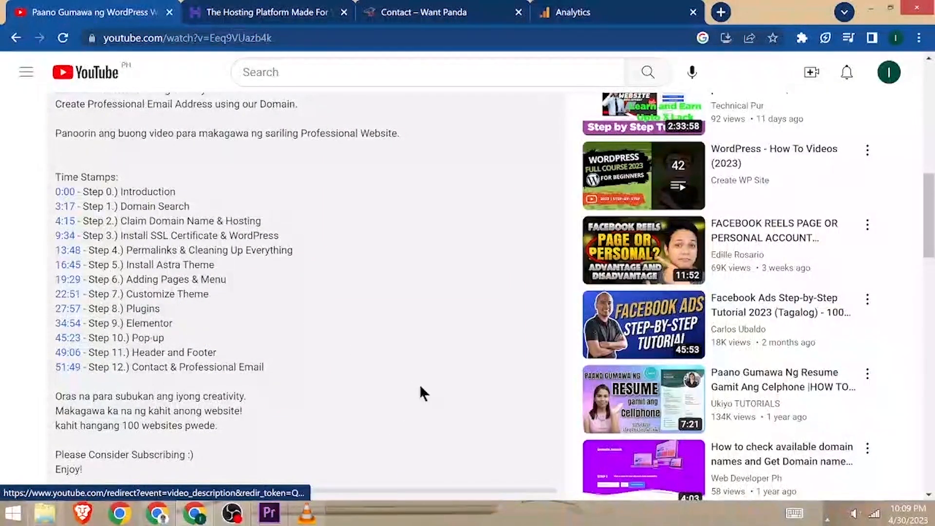
- Go to Hostinger Philippines from the link below the video on the business website guide page
scroll(419, 384, "up", 12)
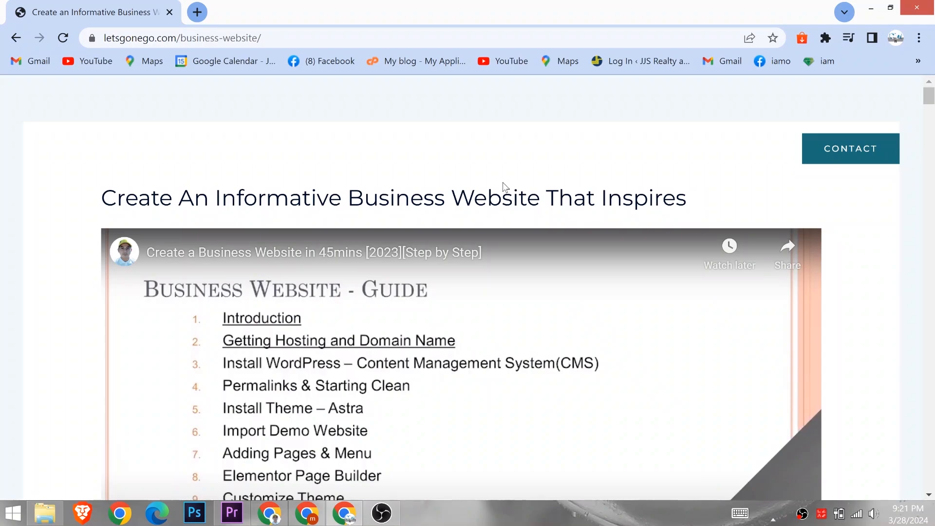
scroll(502, 184, "down", 6)
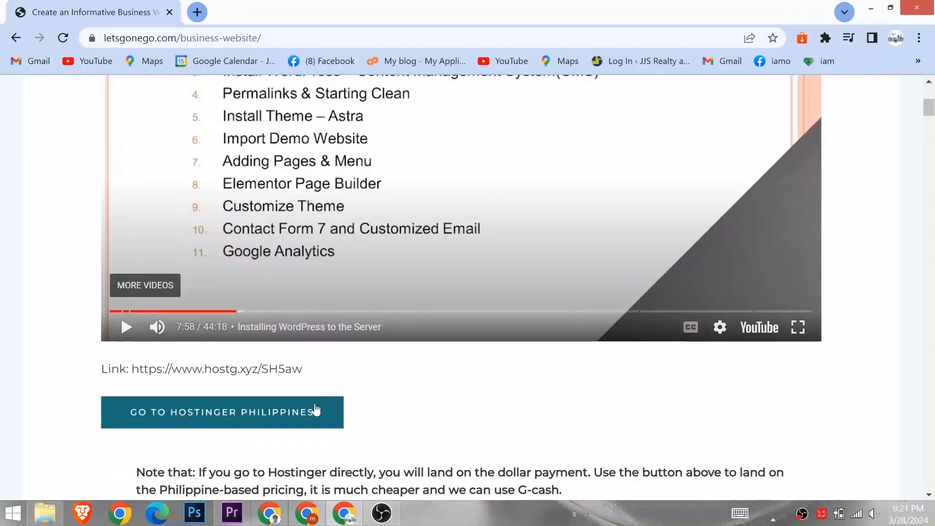
left_click(257, 412)
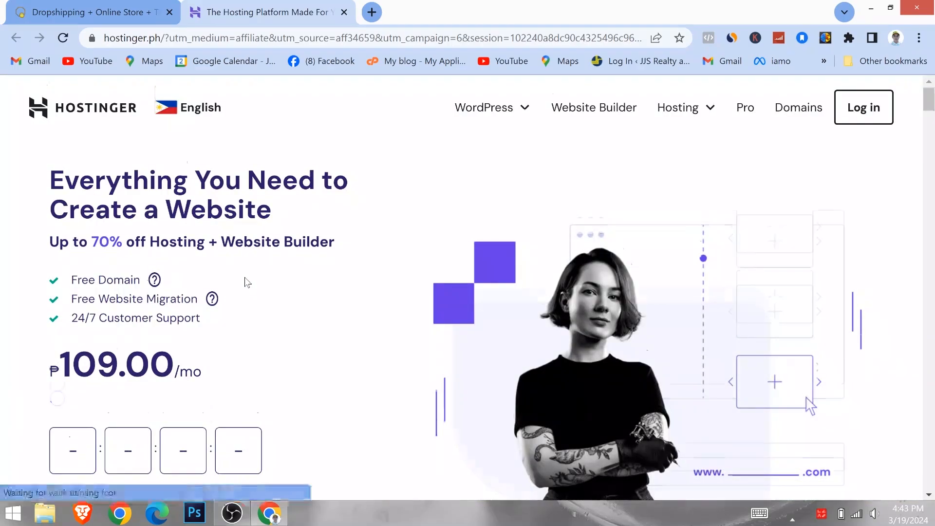
- Claim the hosting deal on the Hostinger home page to reach the plan selection
scroll(245, 278, "down", 3)
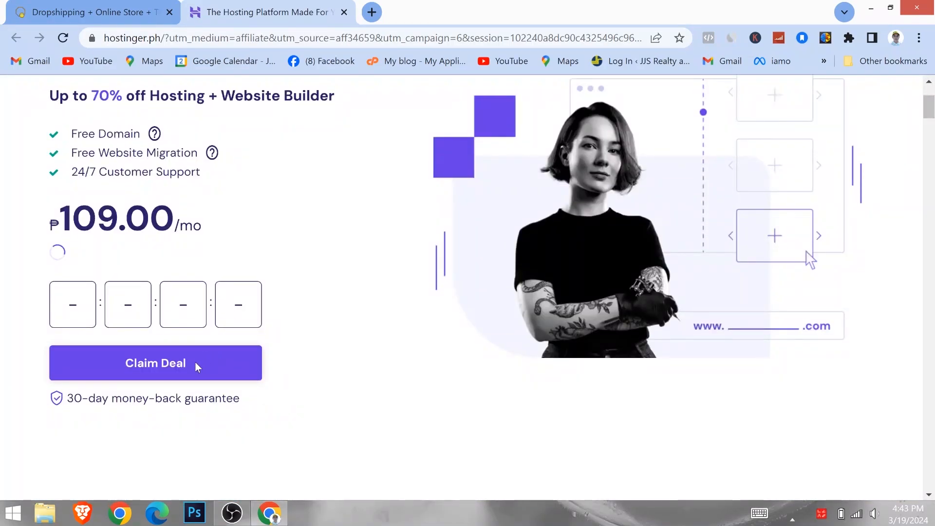
scroll(195, 362, "up", 3)
scroll(194, 361, "down", 6)
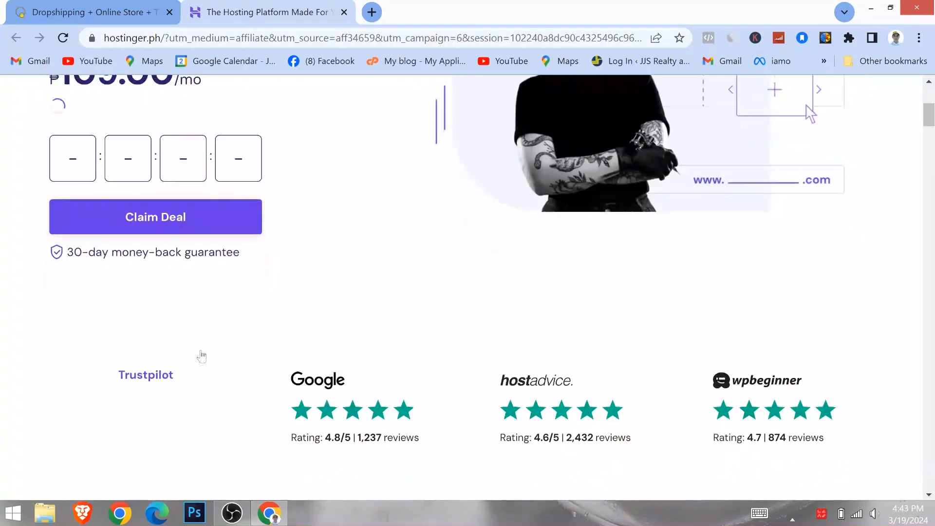
left_click(179, 218)
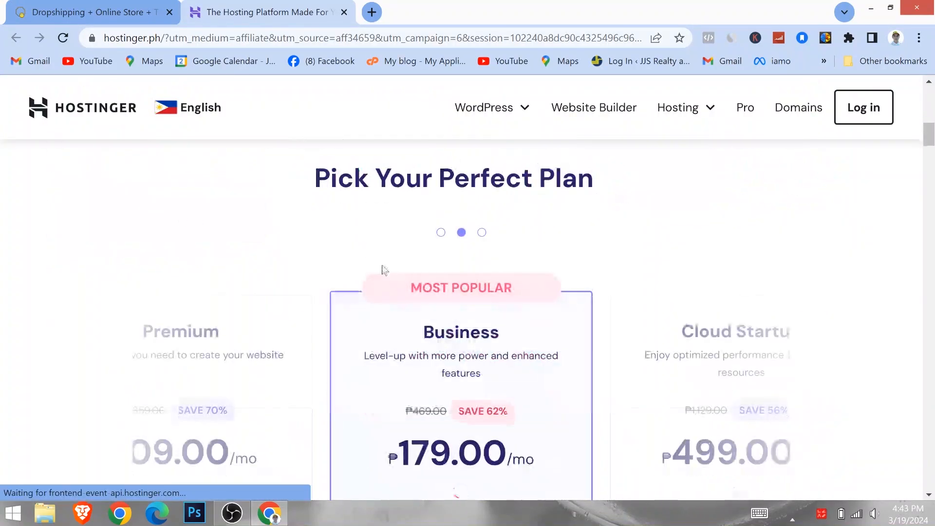
- Review the features of the Business hosting plan and add that plan to the cart
scroll(522, 298, "down", 4)
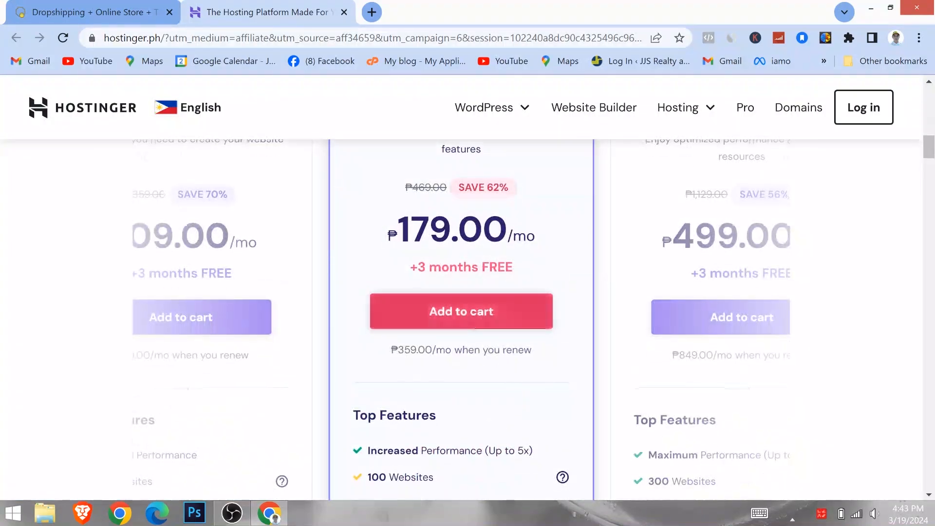
scroll(521, 297, "down", 6)
scroll(477, 333, "down", 4)
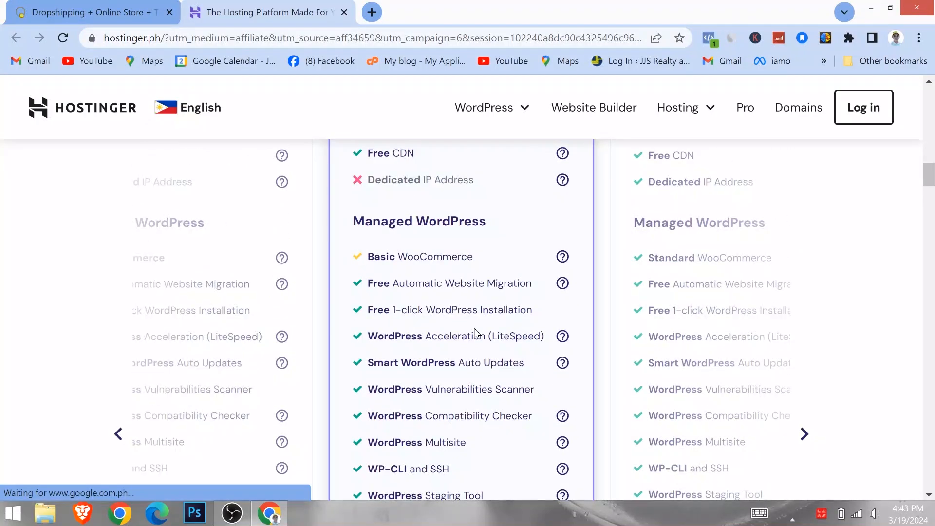
scroll(475, 334, "up", 12)
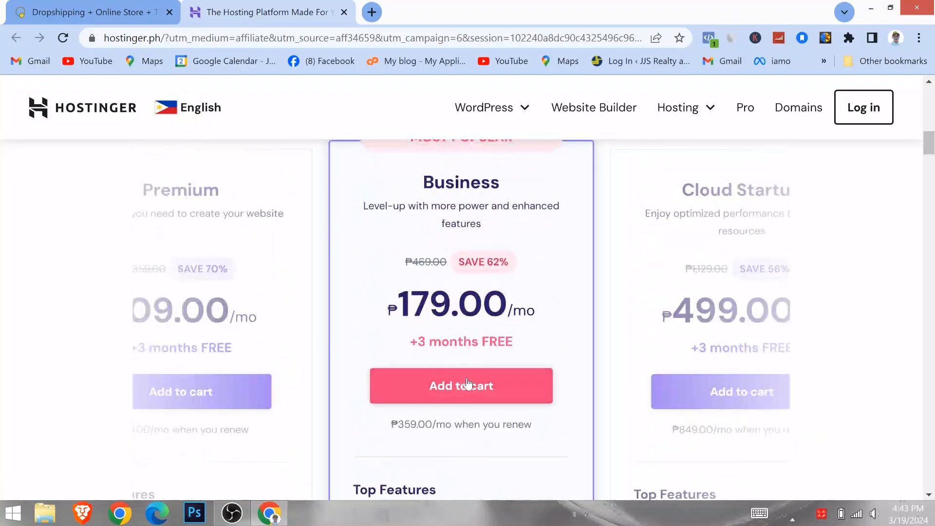
left_click(467, 383)
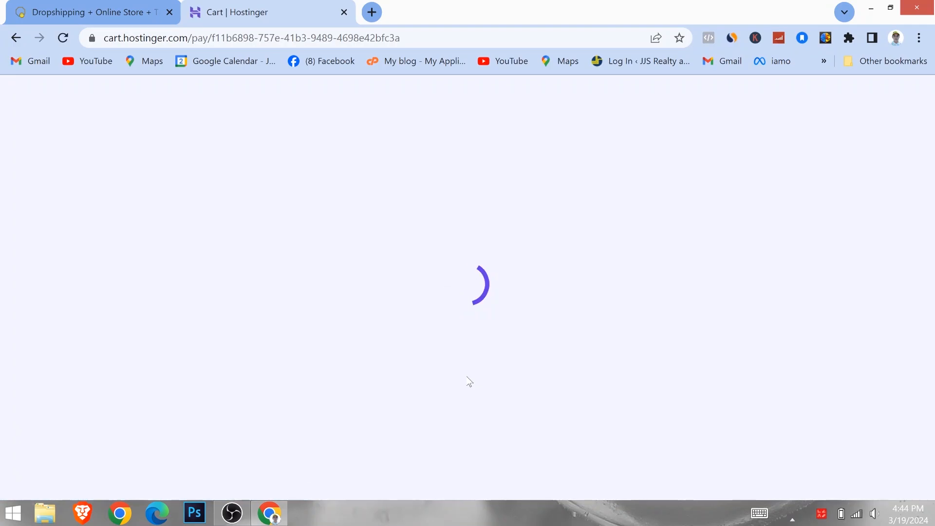
- Choose the 12-month period for the Business Web Hosting order
scroll(416, 268, "down", 2)
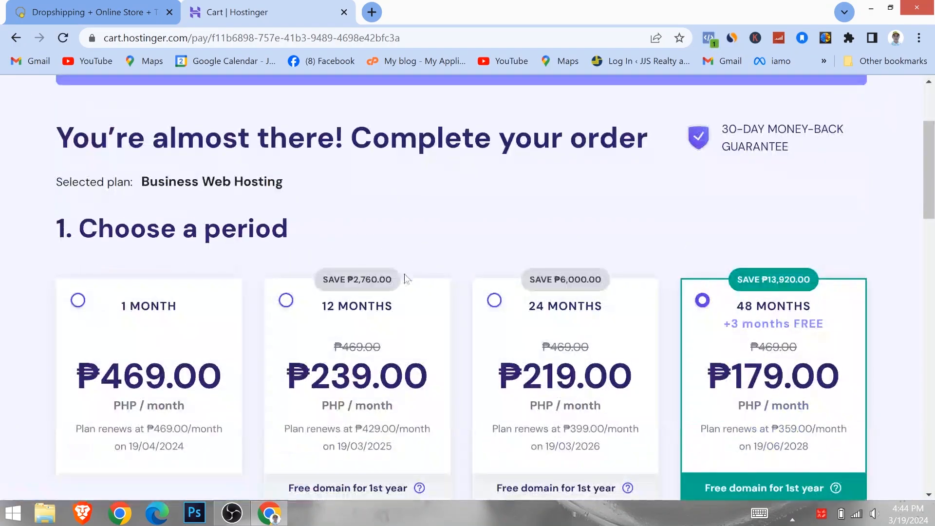
left_click(288, 302)
scroll(330, 276, "down", 3)
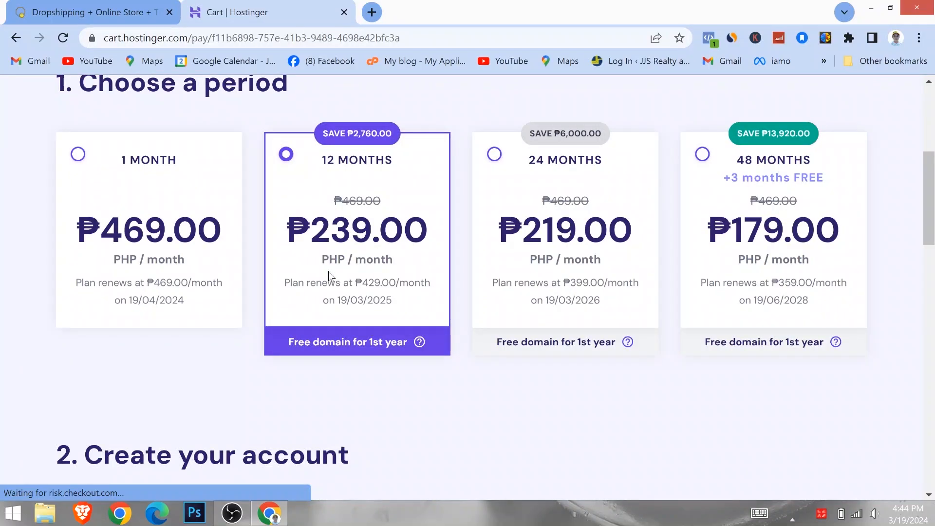
- Enter the e-mail address and account password for the new Hostinger account, and briefly reveal the password to check it
scroll(328, 271, "down", 5)
left_click(146, 320)
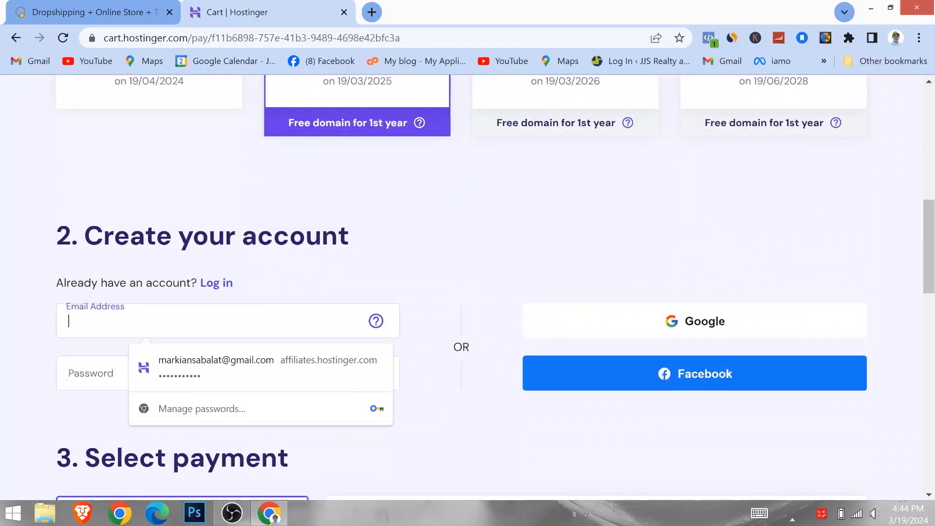
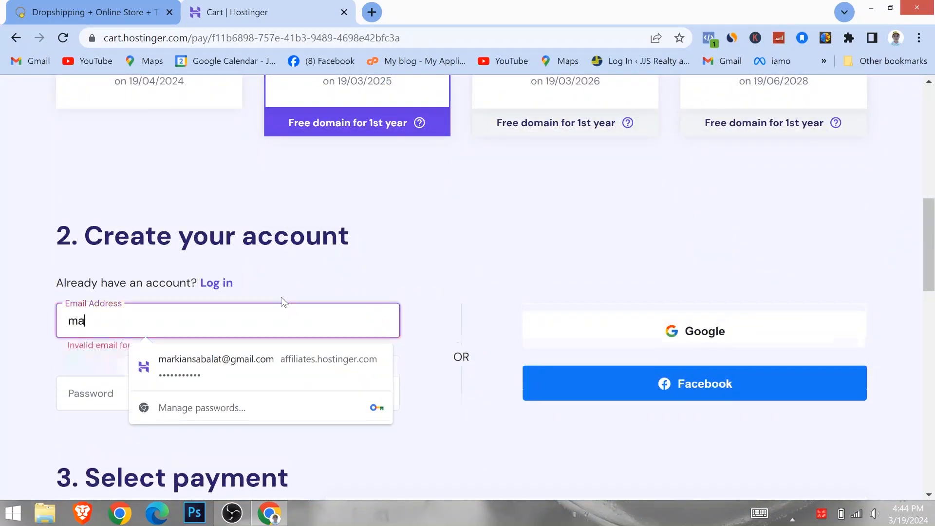
key("Tab")
type("M")
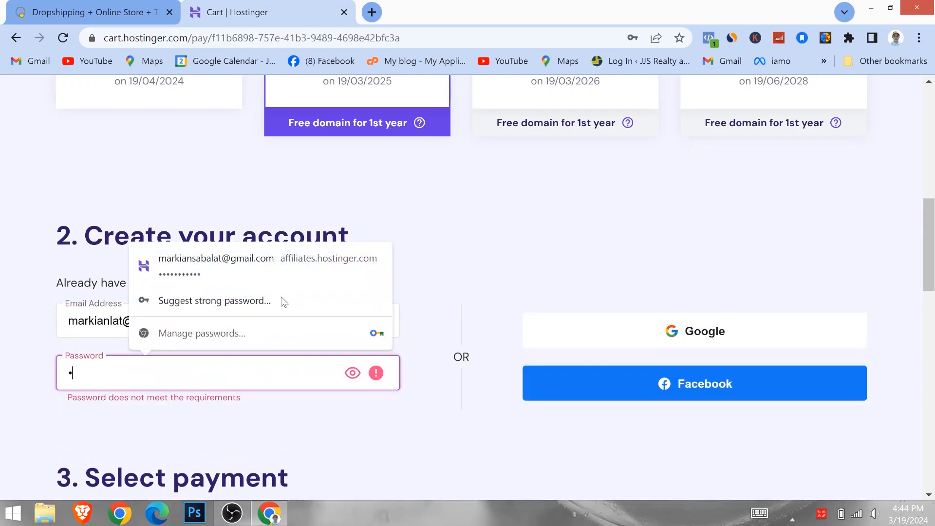
type("•••••")
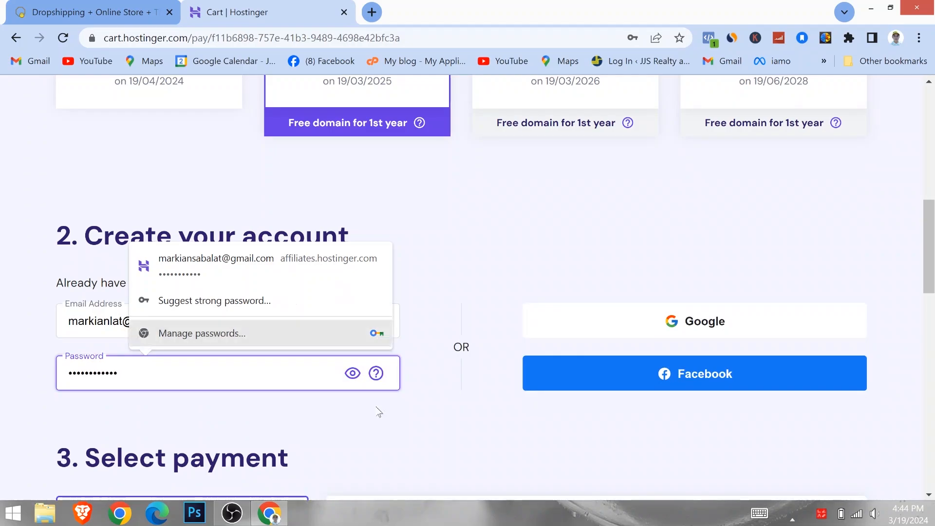
left_click(424, 436)
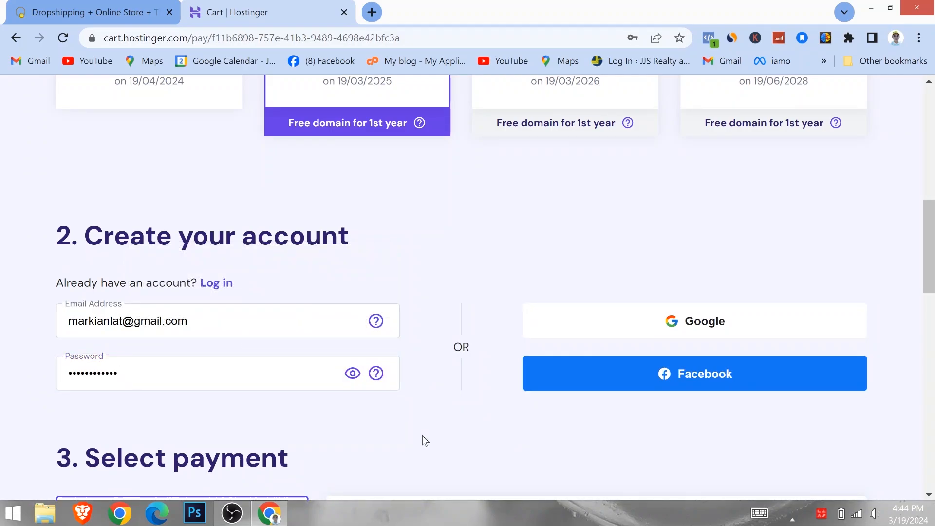
left_click(353, 374)
left_click(353, 374)
- Select GCash as the payment method, leave the optional billing details empty and submit the payment
scroll(403, 423, "down", 3)
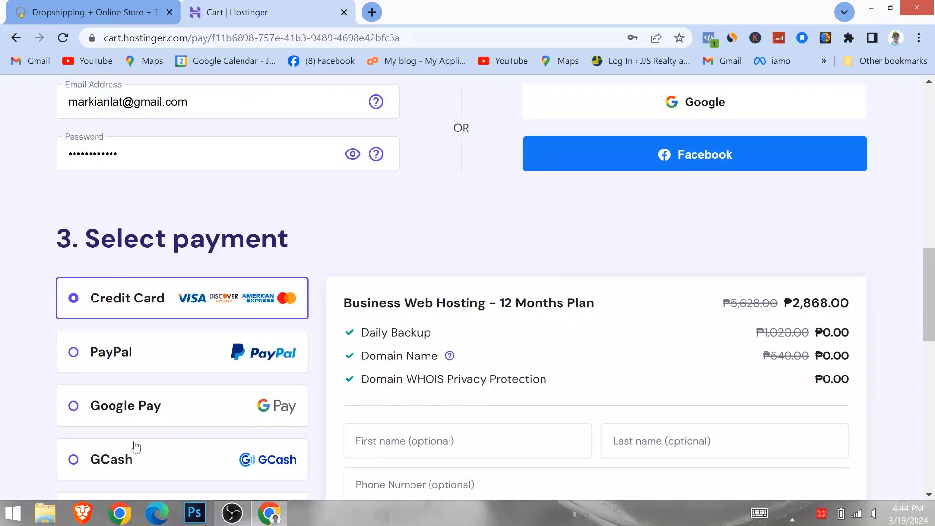
left_click(100, 460)
scroll(100, 461, "down", 4)
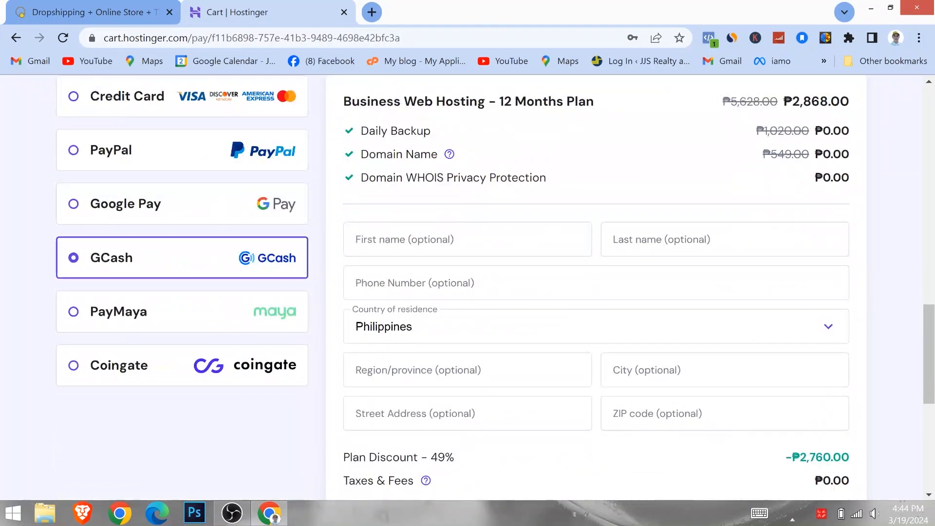
scroll(553, 386, "down", 4)
left_click(522, 447)
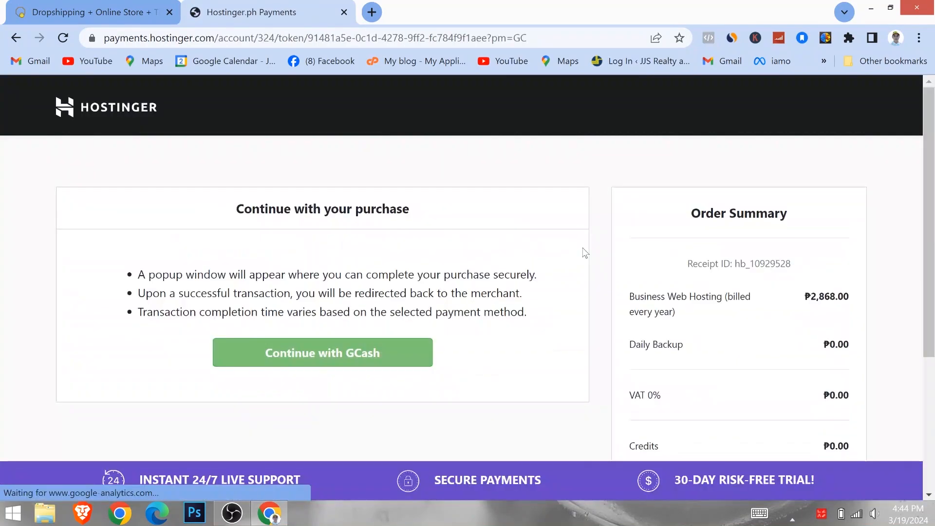
- Review the order summary and continue the purchase with GCash
scroll(789, 323, "down", 4)
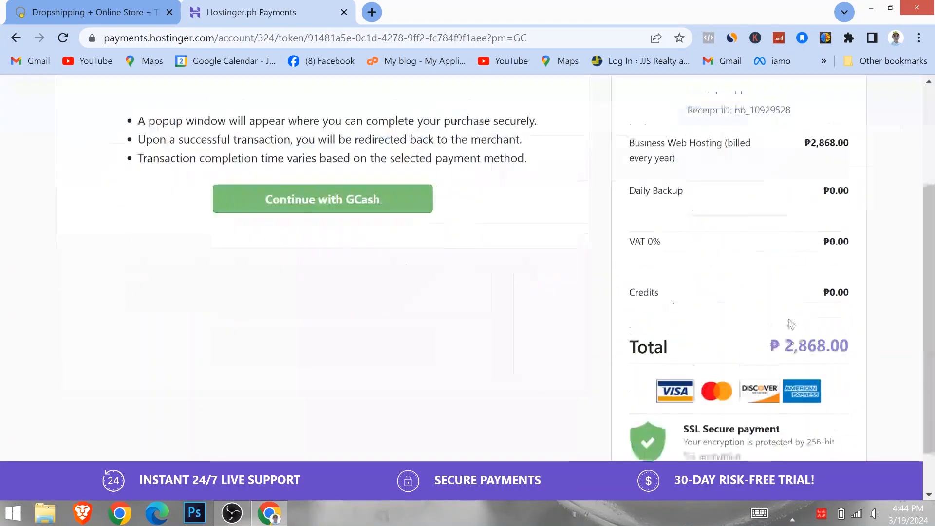
scroll(789, 324, "up", 4)
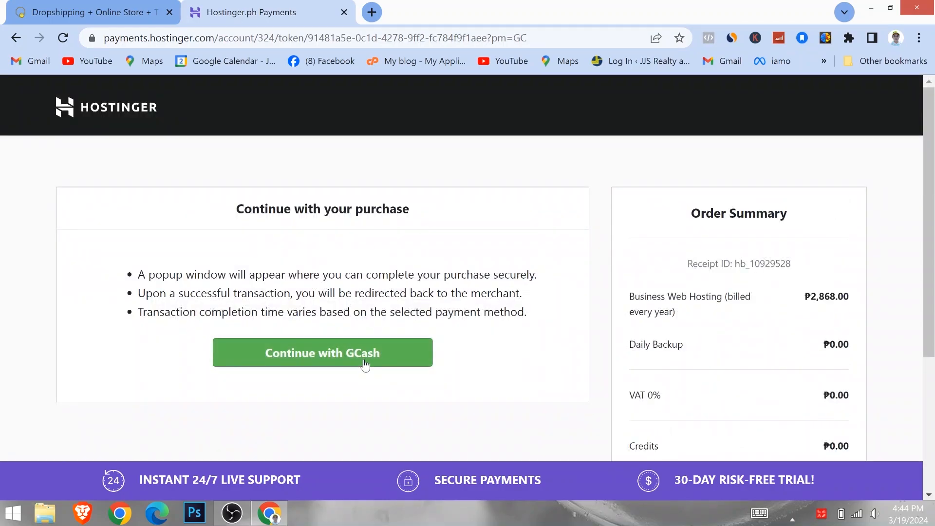
left_click(365, 364)
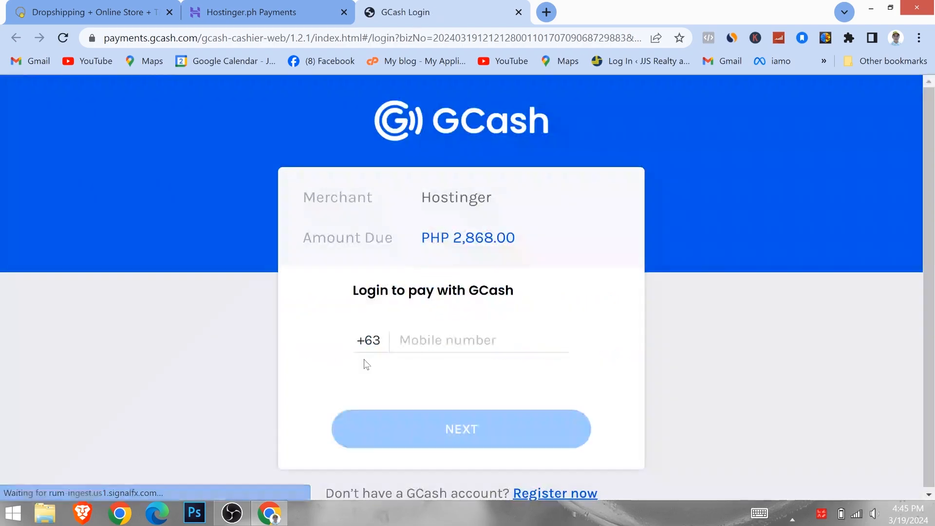
- Enter the mobile number of the GCash account and continue the login
left_click(448, 340)
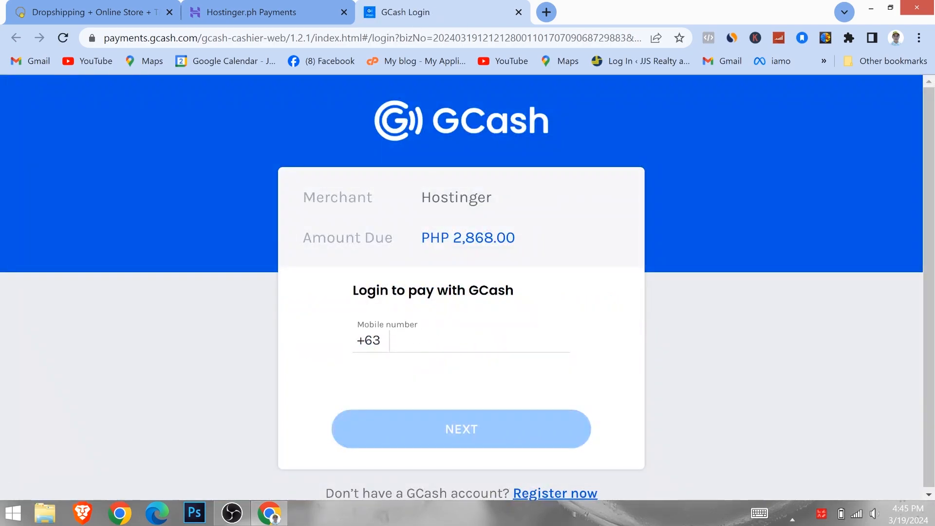
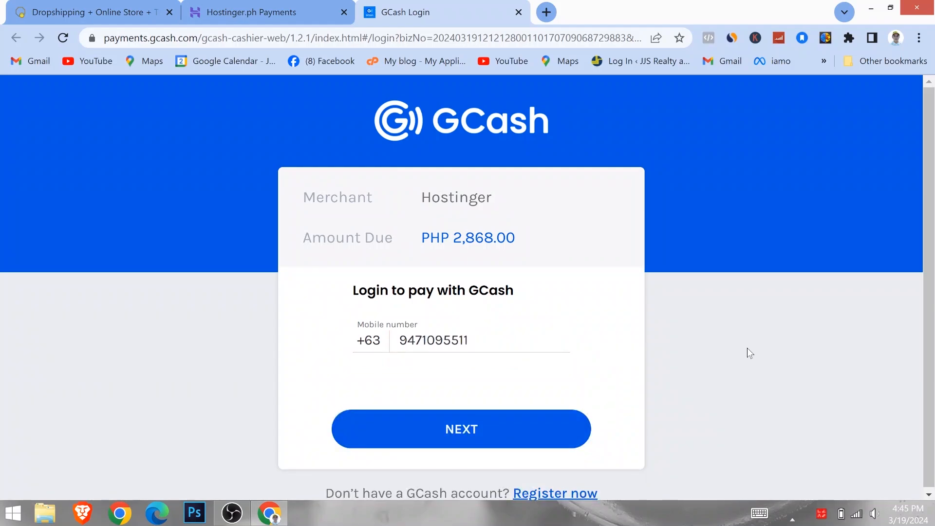
left_click(511, 429)
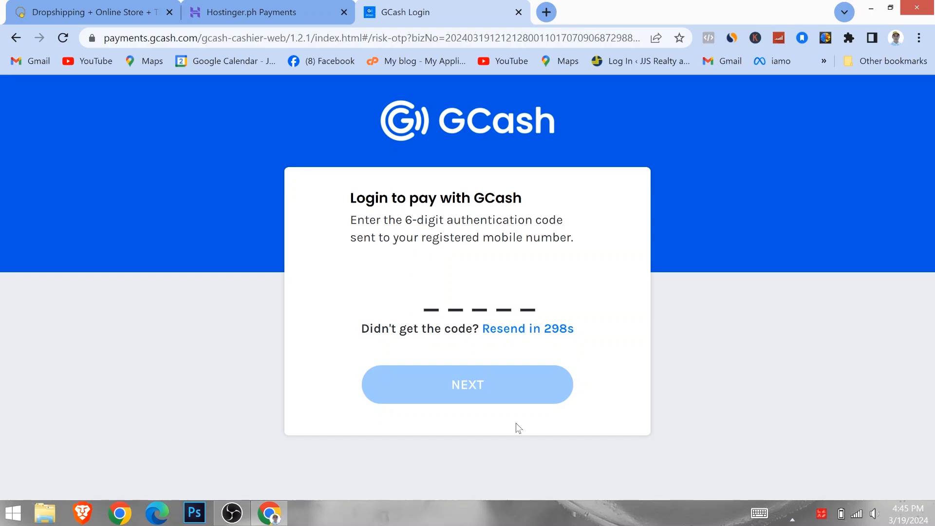
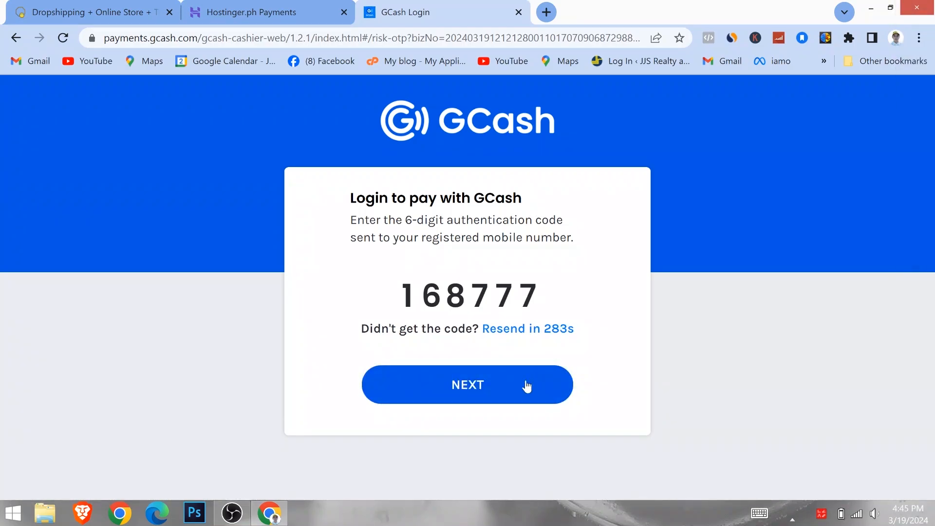
- Enter the 6-digit authentication code for the GCash login and submit it
left_click(526, 386)
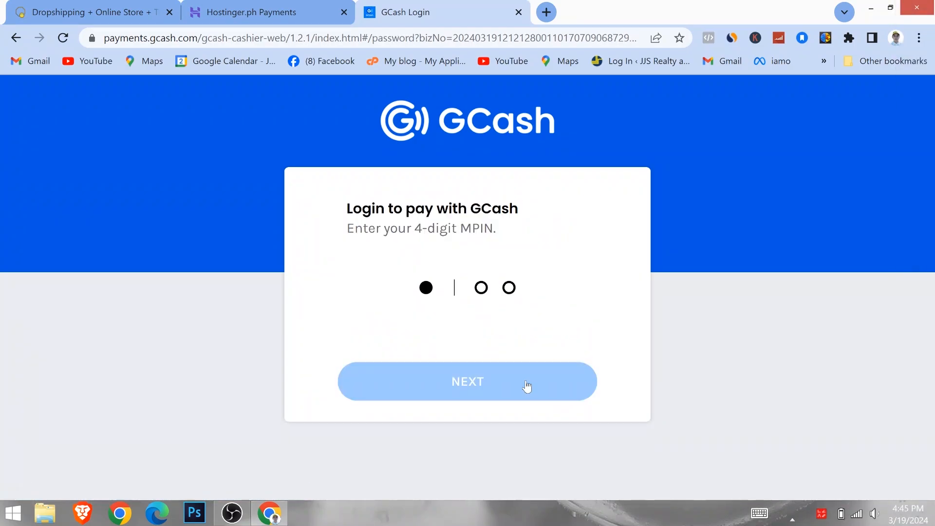
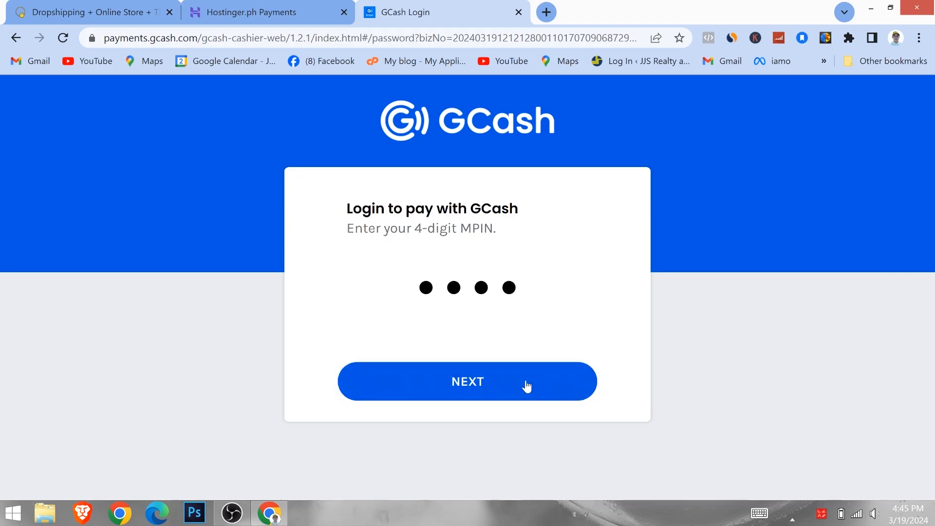
- Enter the 4-digit MPIN of the GCash account and continue to the payment confirmation
left_click(526, 386)
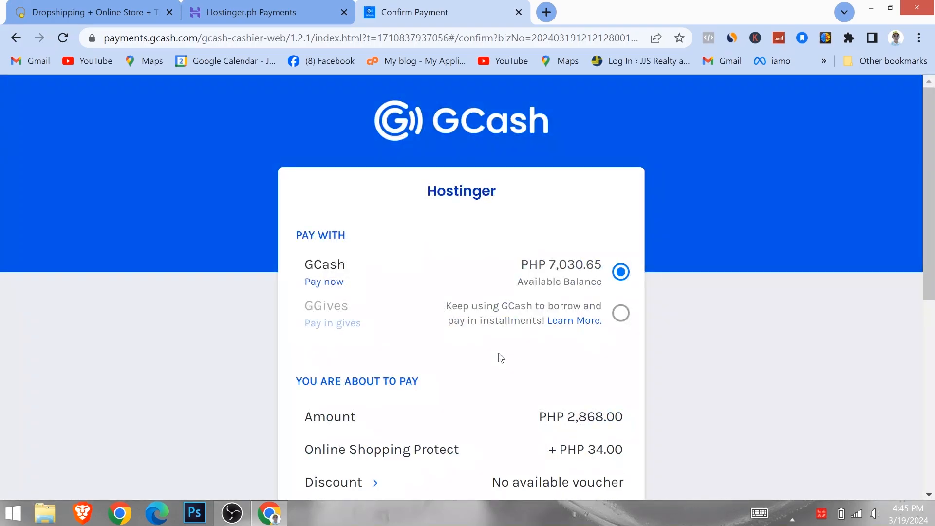
- Decline Online Shopping Protect, review the amounts and pay Hostinger PHP 2,868.00 from the GCash balance
scroll(500, 358, "down", 3)
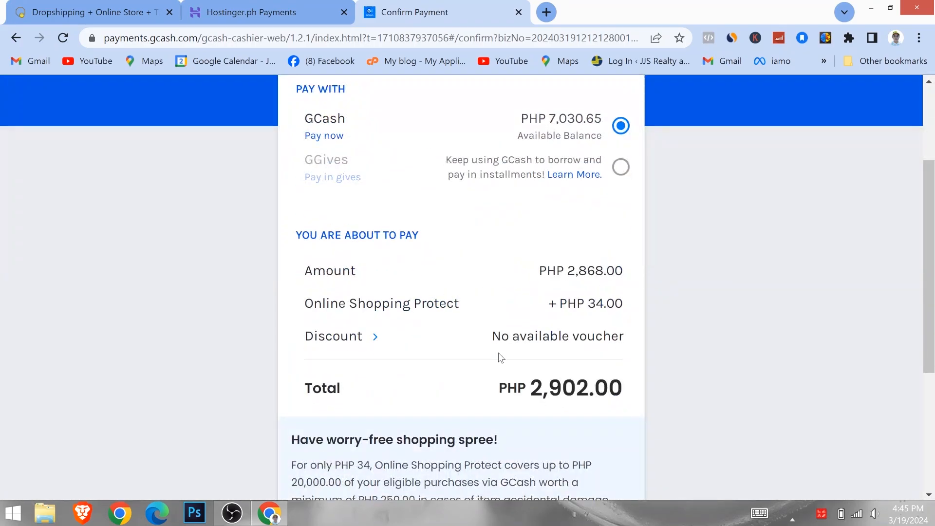
scroll(500, 357, "down", 4)
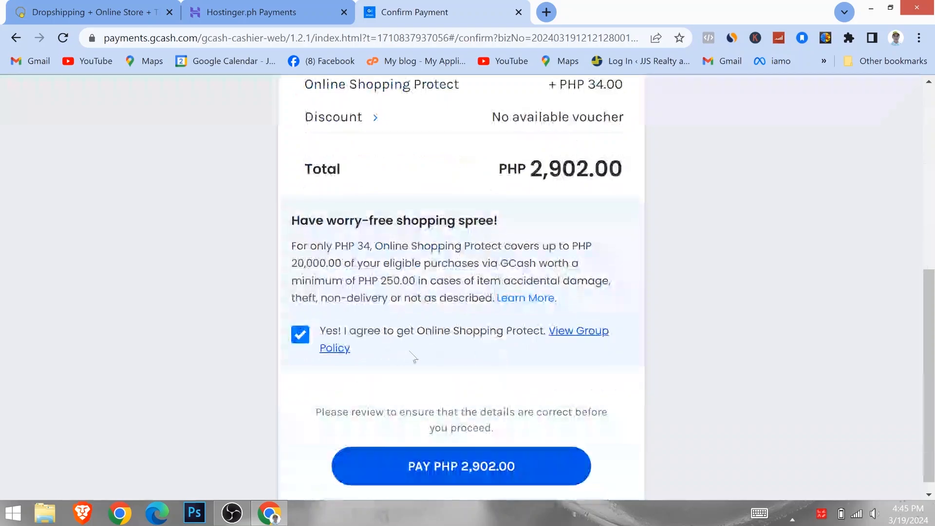
left_click(299, 335)
scroll(441, 303, "up", 3)
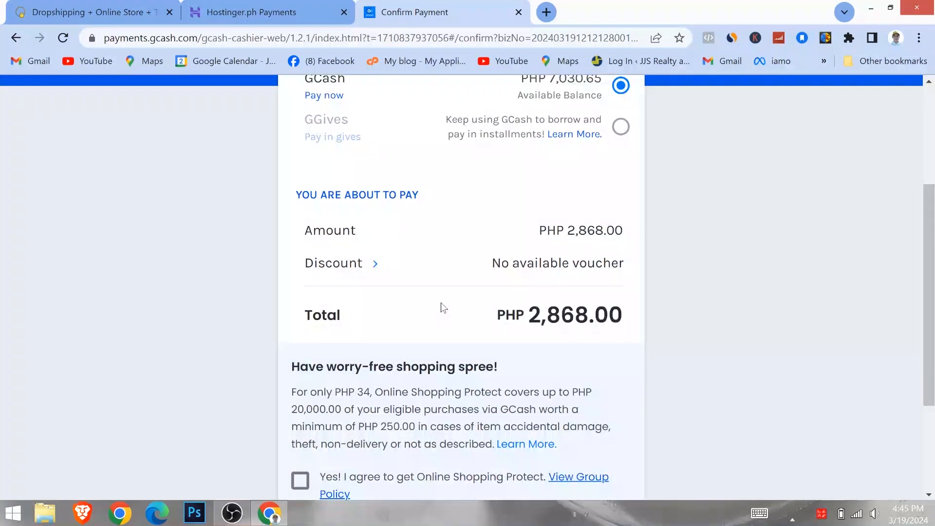
scroll(440, 302, "up", 3)
scroll(440, 303, "down", 6)
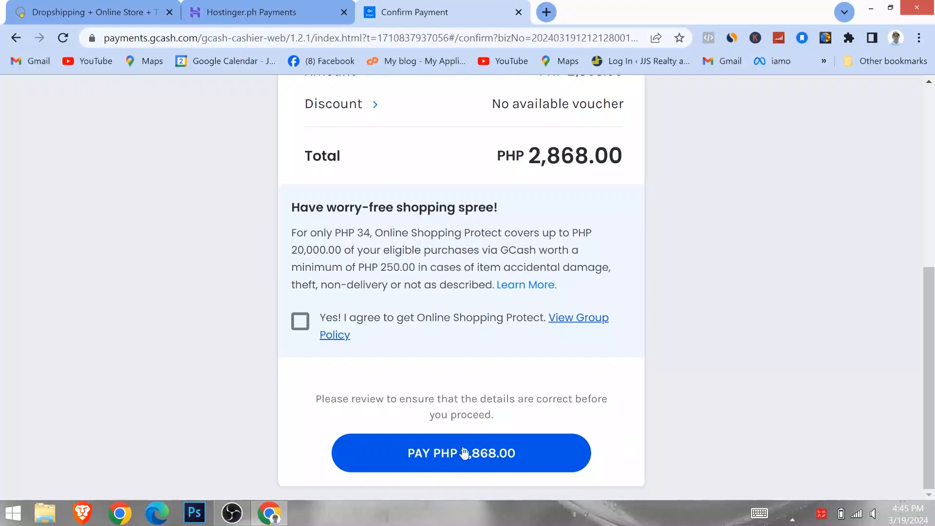
left_click(464, 453)
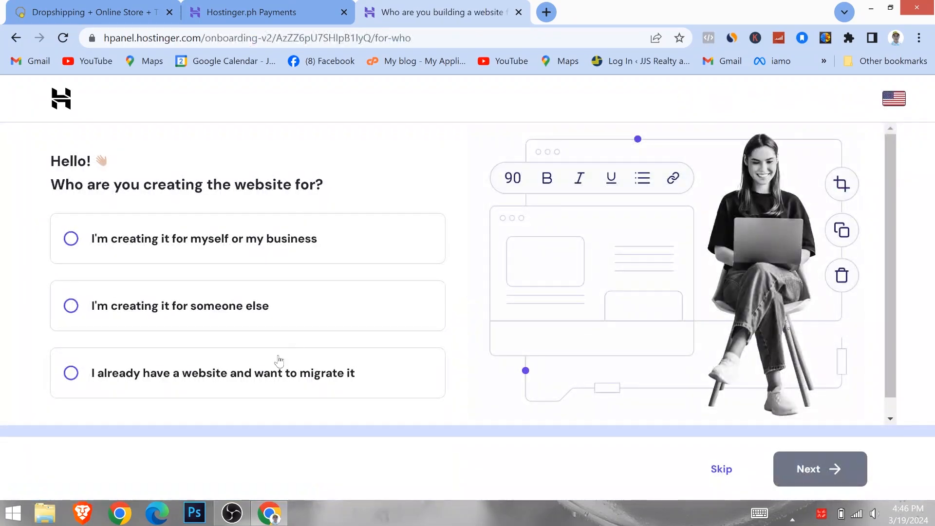
- Skip the Hostinger onboarding questions about who the website is for and which tool to use
scroll(371, 270, "down", 1)
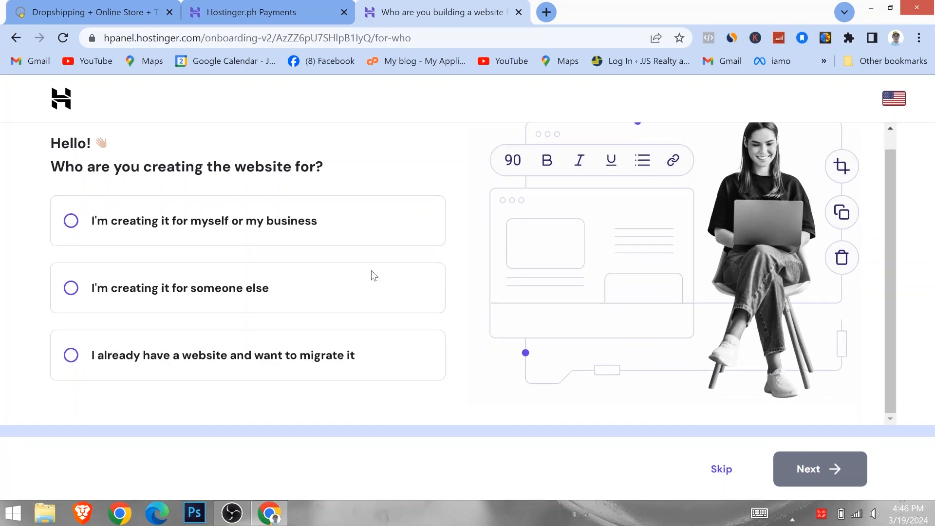
left_click(720, 470)
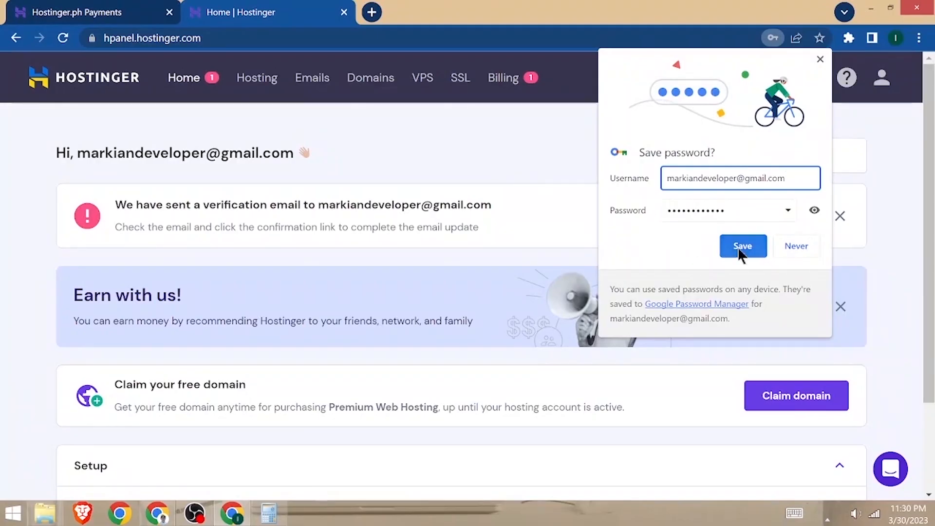
left_click(742, 246)
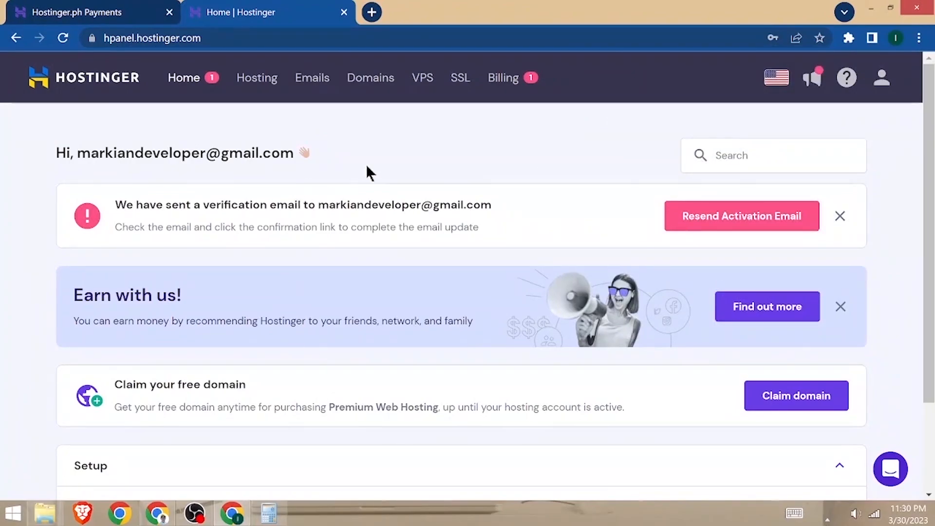
- Look over the Hostinger home page notices, and open gmail.com in a new browser tab
scroll(366, 166, "down", 2)
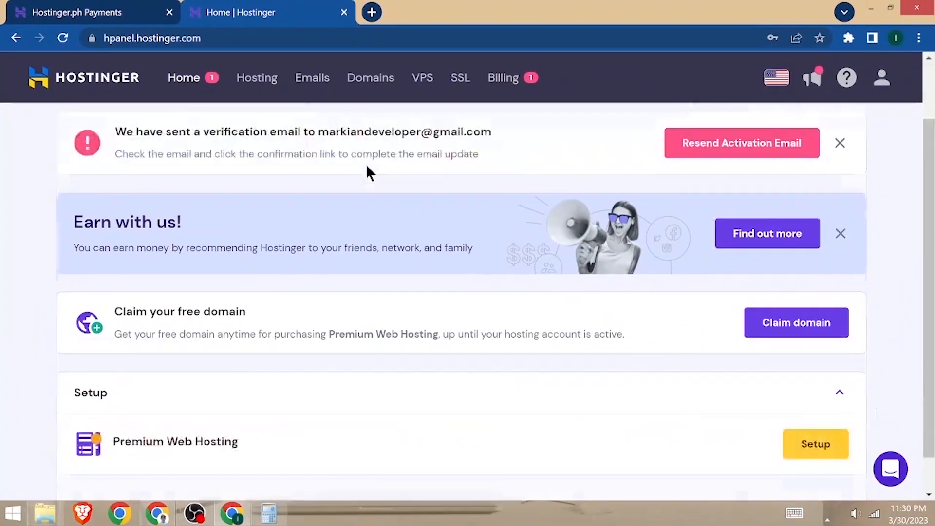
scroll(366, 167, "up", 2)
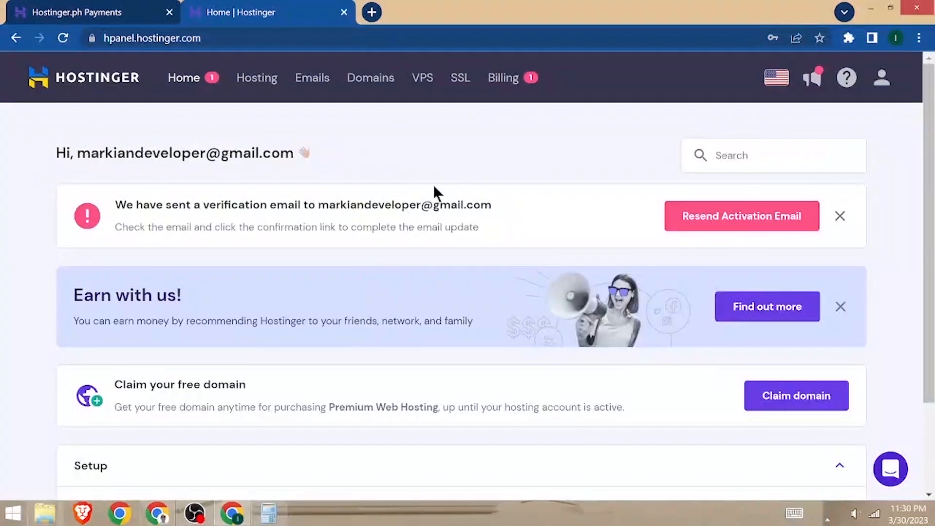
left_click(372, 13)
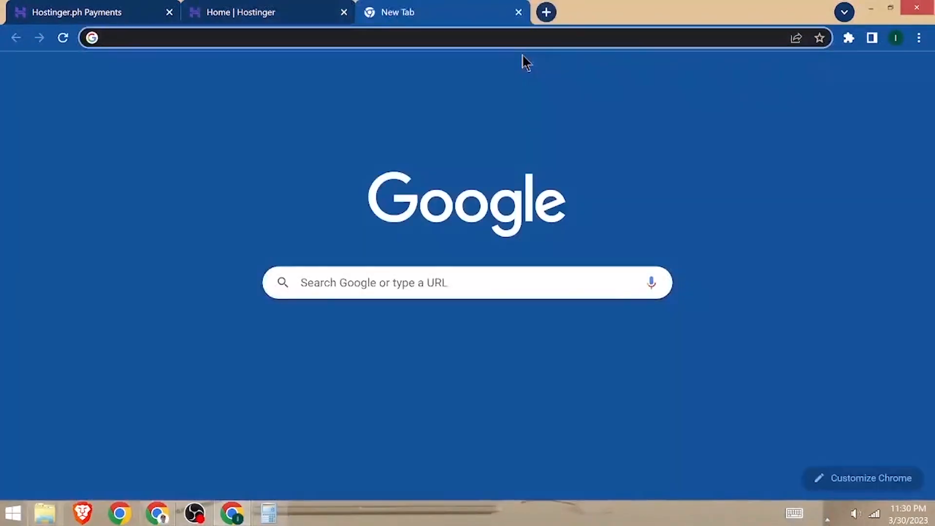
type("gmail.c")
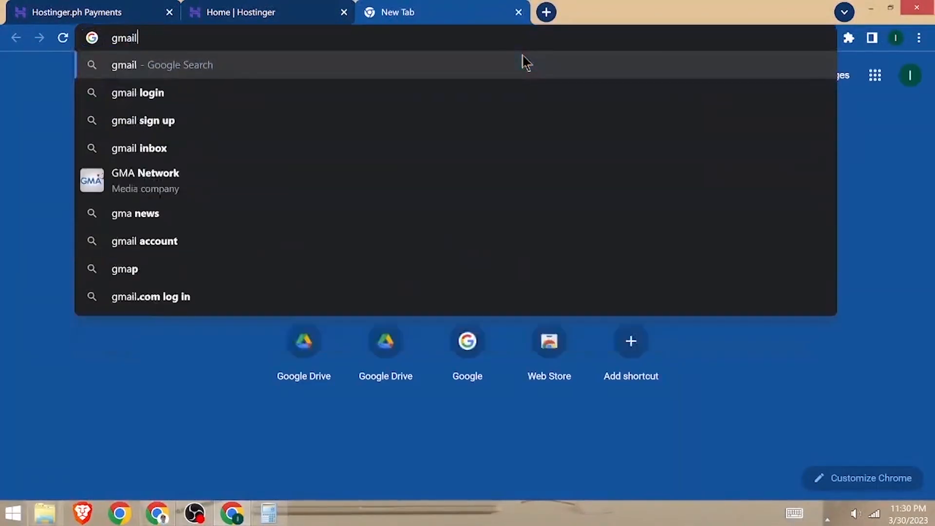
type("om")
key("Return")
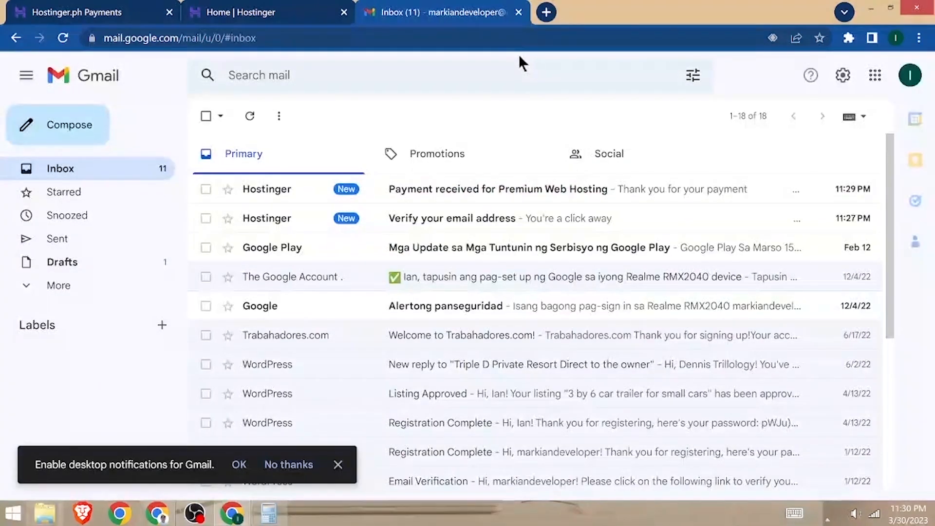
- Verify the e-mail address through Hostinger's "Verify your email address" message, and close the old Hostinger home page tab
left_click(582, 225)
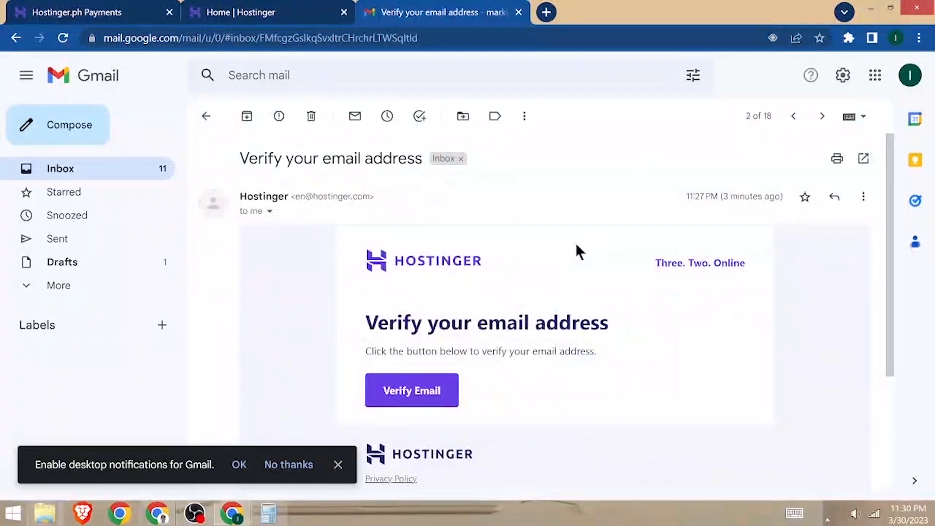
left_click(420, 392)
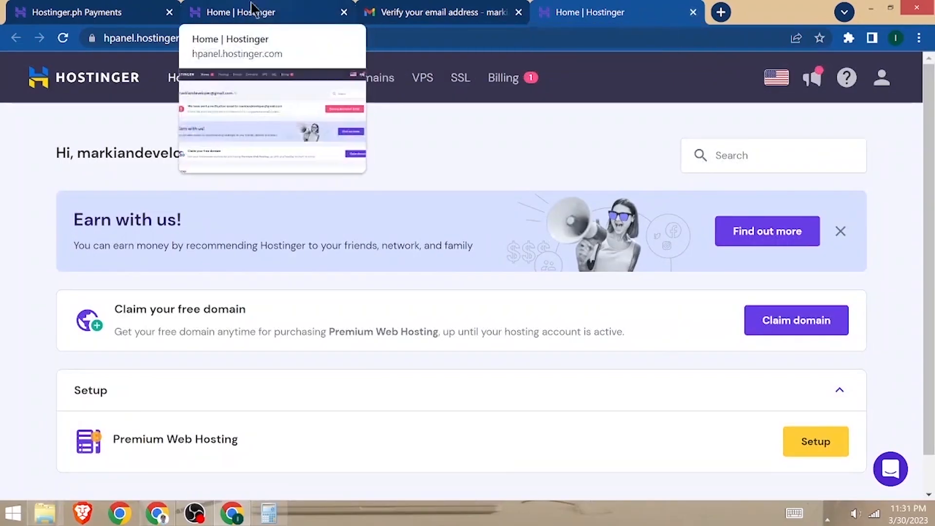
left_click(275, 12)
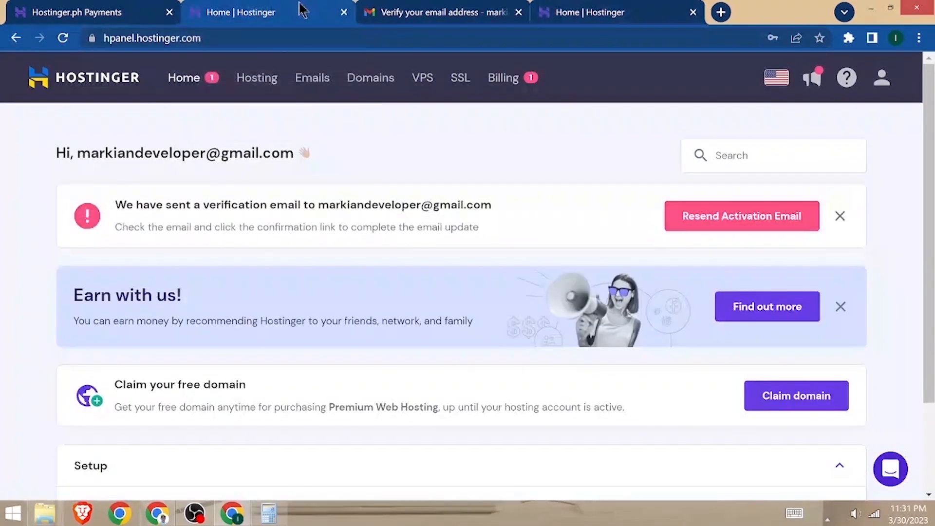
left_click(344, 12)
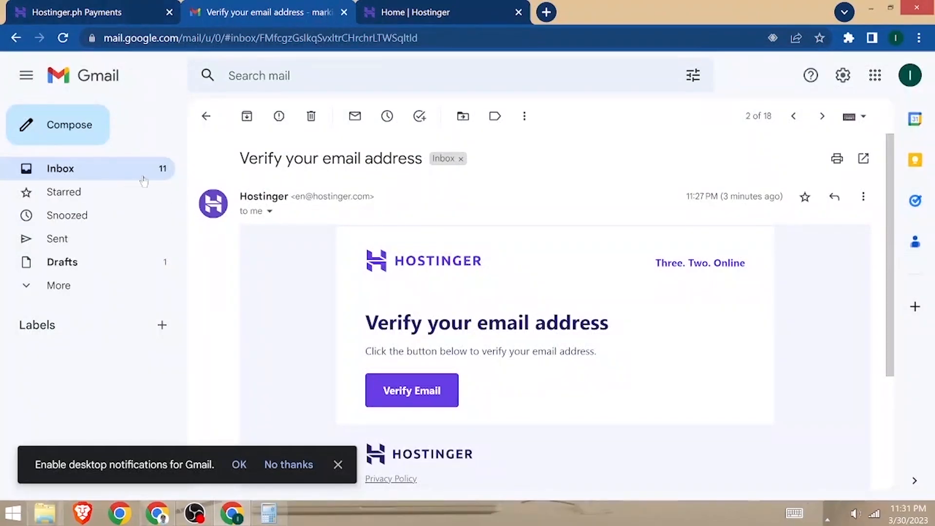
- Return to the inbox and read Hostinger's "Payment received for Premium Web Hosting" message
left_click(206, 116)
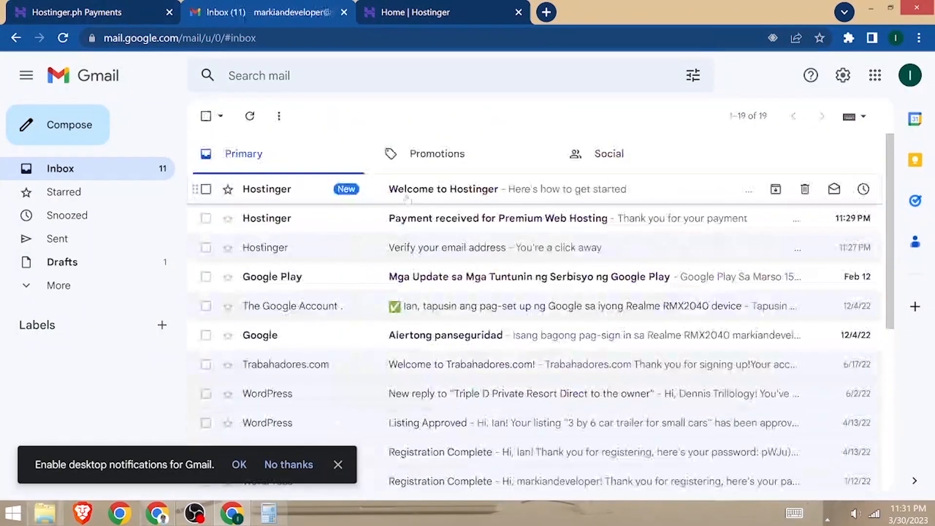
left_click(404, 223)
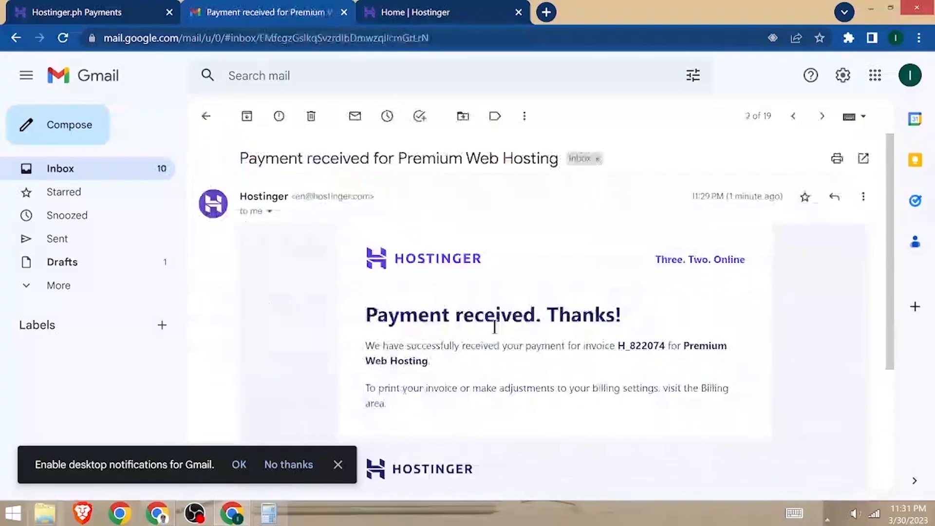
scroll(497, 317, "down", 2)
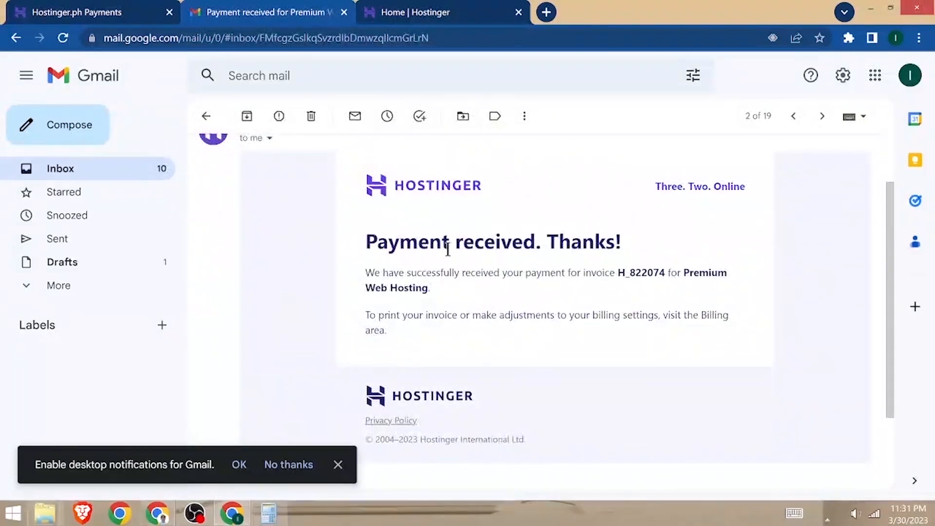
scroll(506, 292, "up", 2)
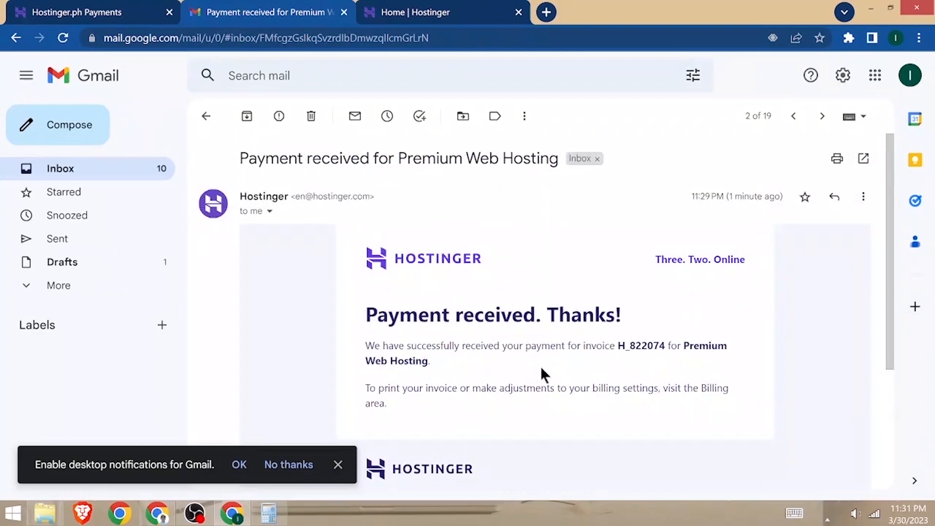
- Read the "Welcome to Hostinger" message and switch back to the Hostinger home page
left_click(208, 124)
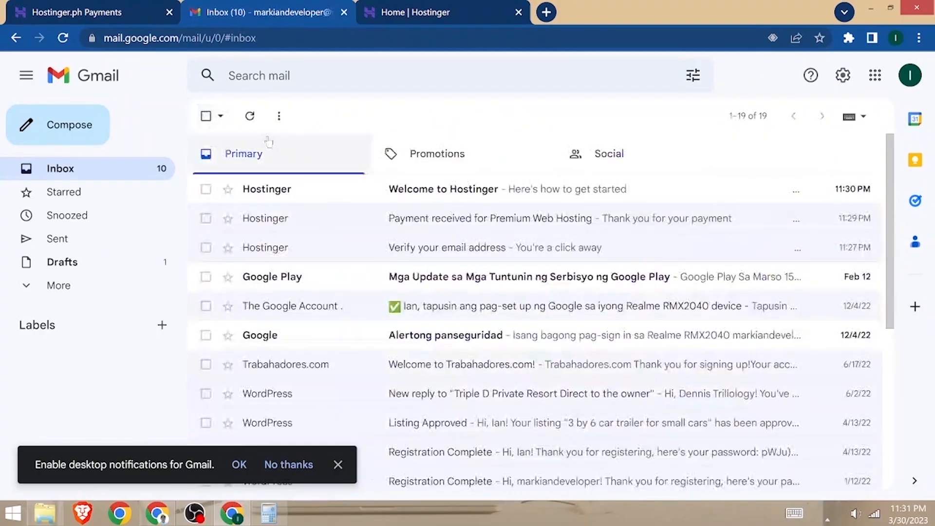
left_click(470, 191)
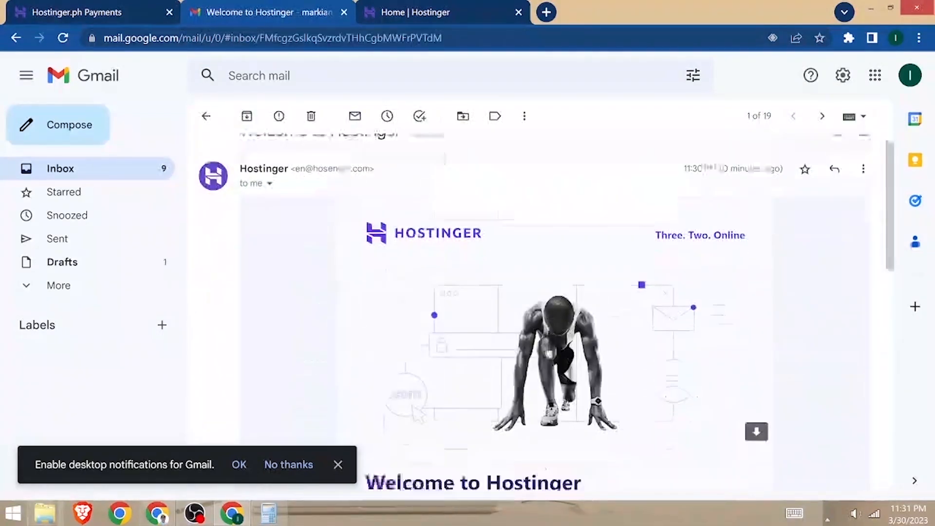
scroll(550, 353, "down", 4)
scroll(550, 354, "up", 3)
scroll(595, 414, "down", 4)
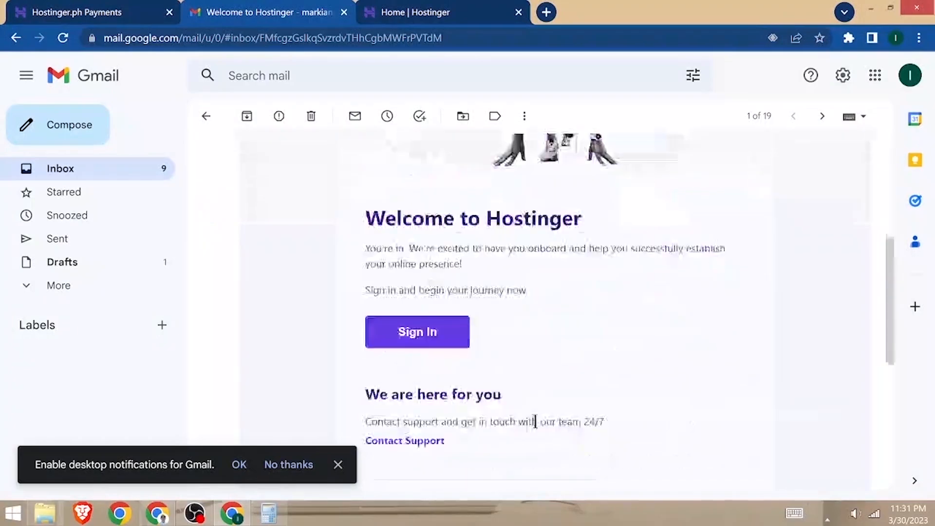
left_click(440, 15)
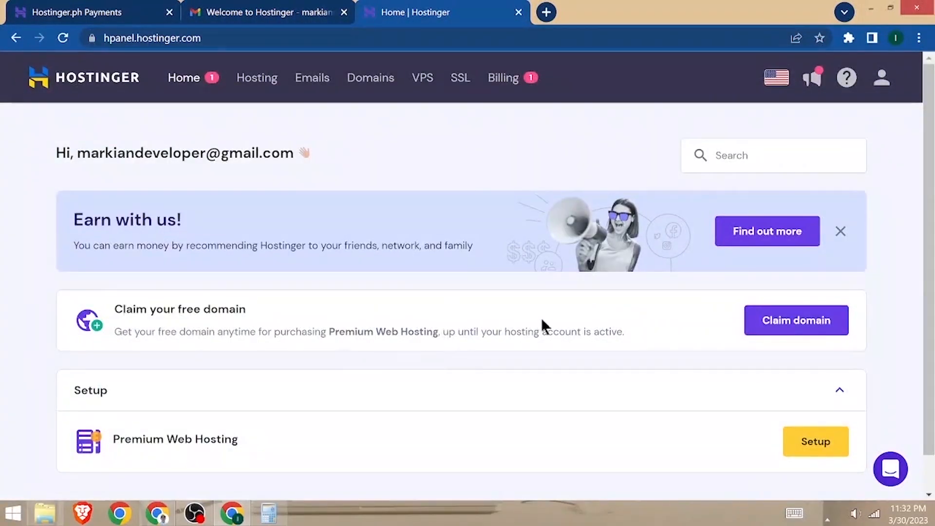
- Check the availability of wantpanda.com as the free domain and claim it
left_click(810, 326)
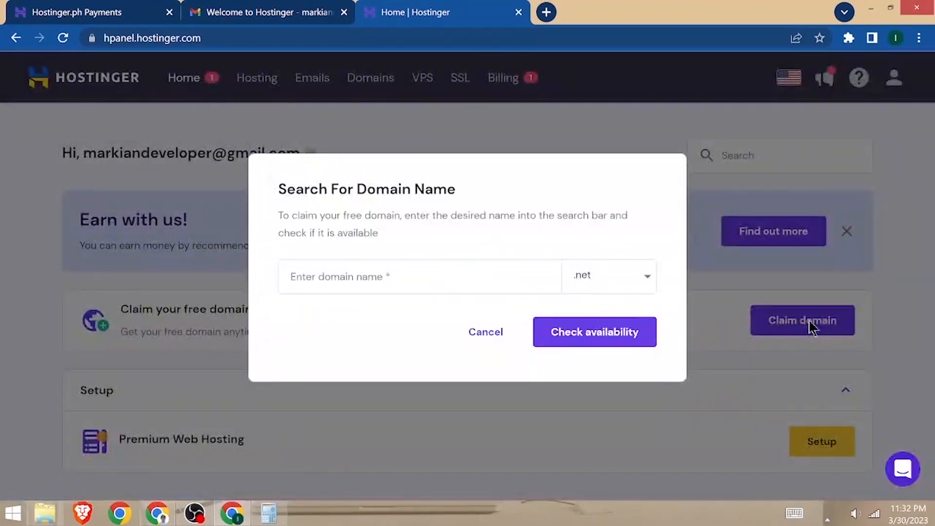
left_click(337, 271)
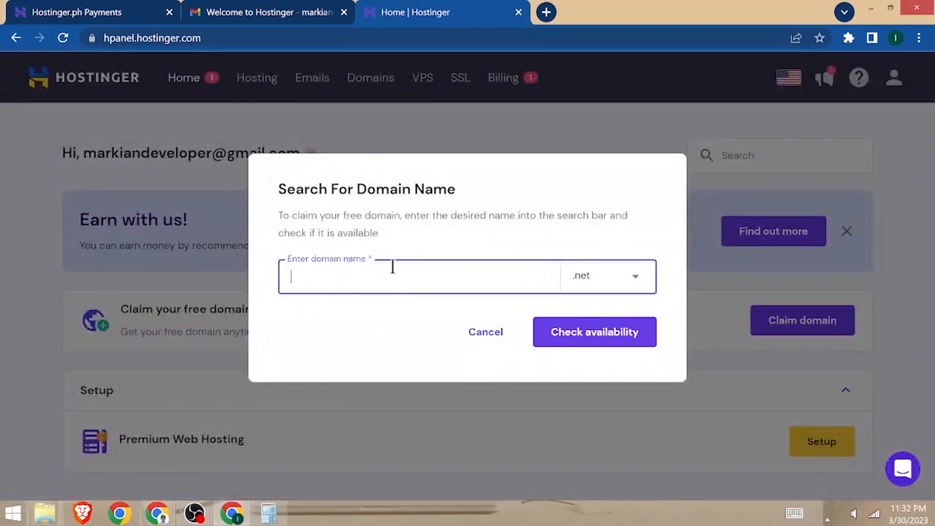
type("wantpanda")
left_click(651, 280)
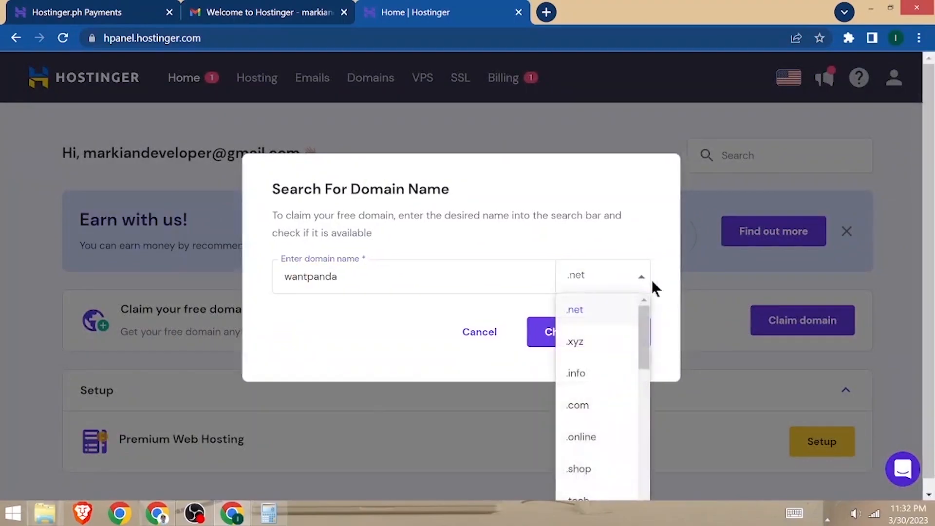
left_click(608, 404)
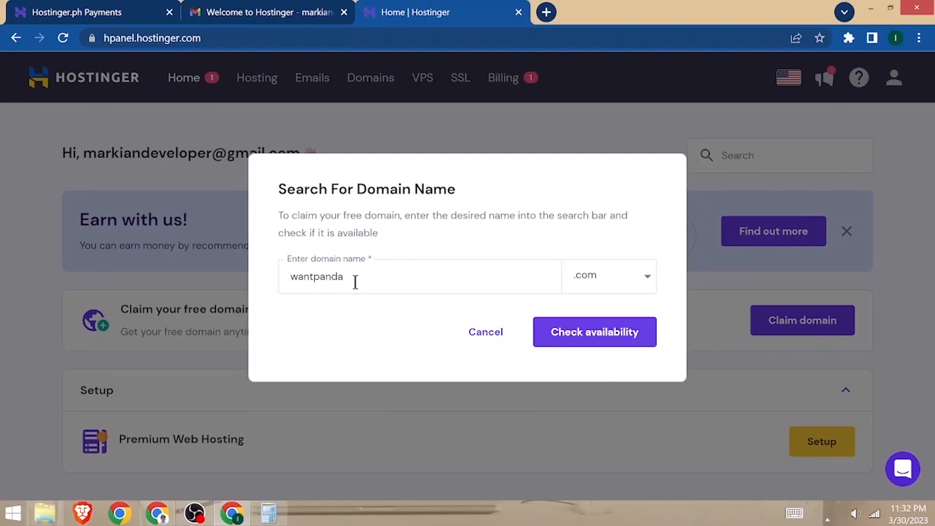
left_click(624, 334)
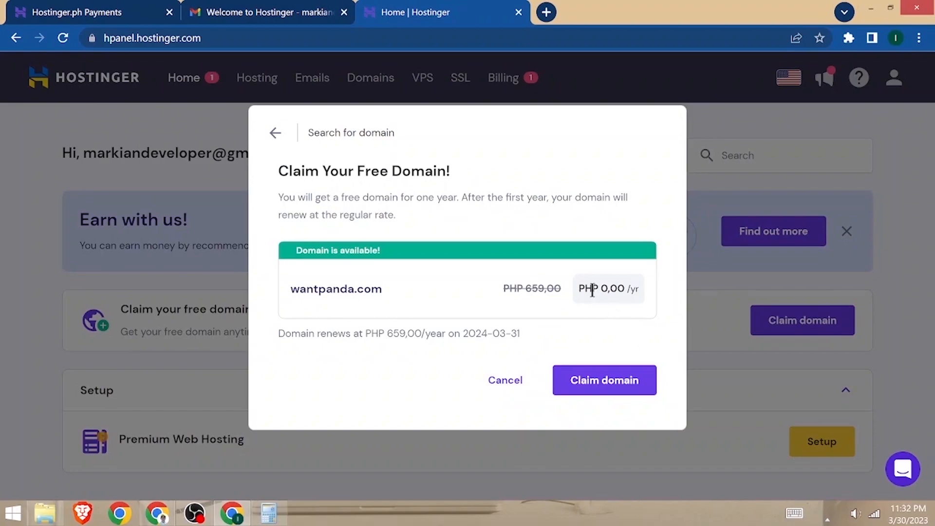
left_click(612, 388)
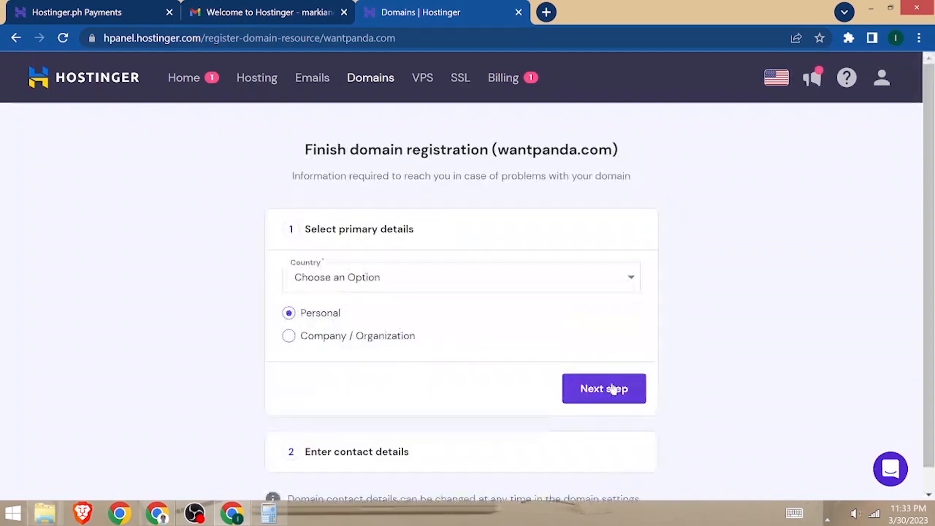
- Set the registration country to Philippines for a Personal registrant and proceed to the contact details
left_click(422, 276)
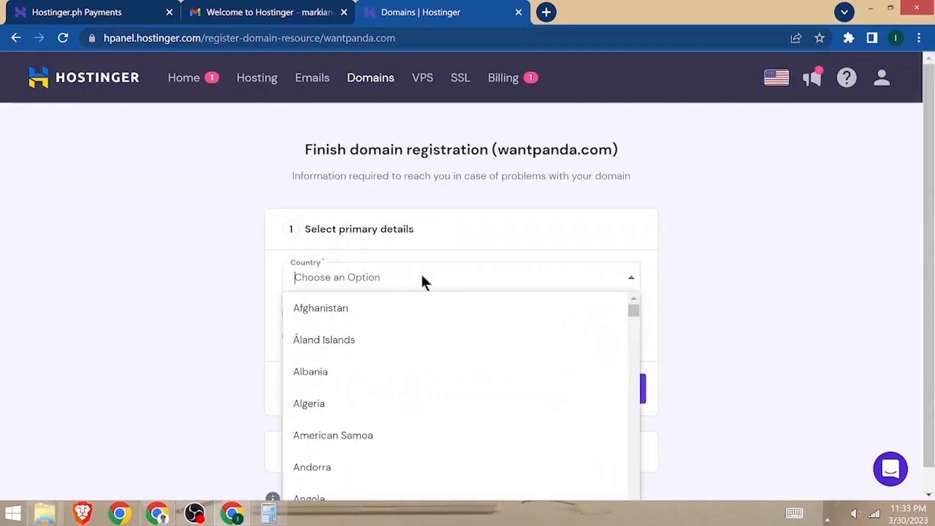
type("phi")
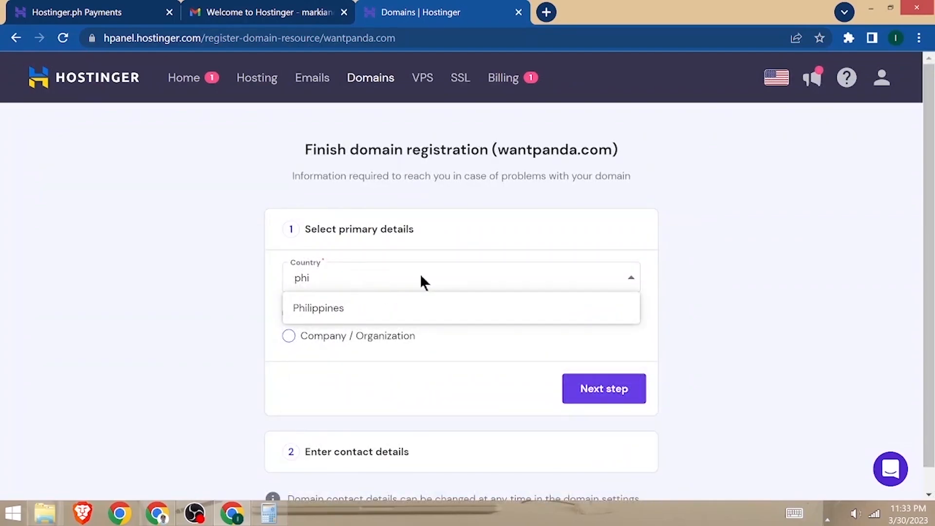
left_click(407, 309)
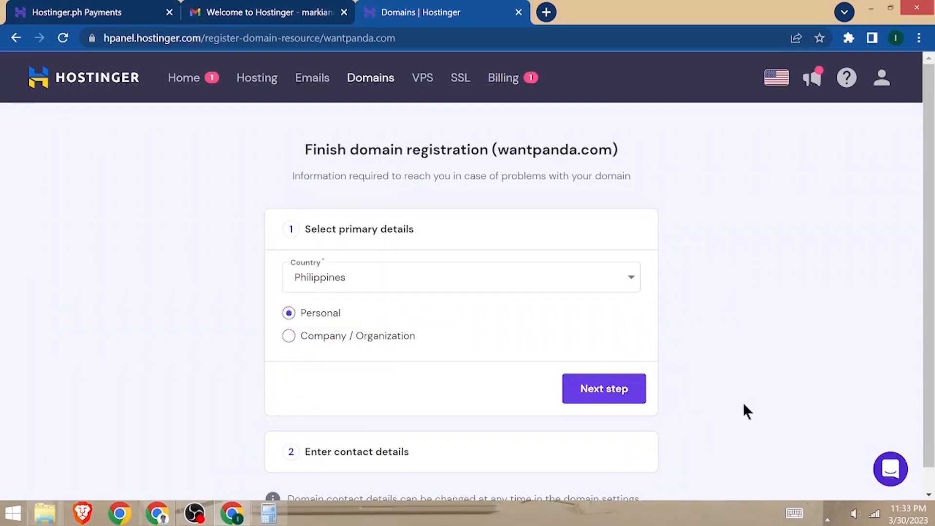
scroll(760, 390, "down", 1)
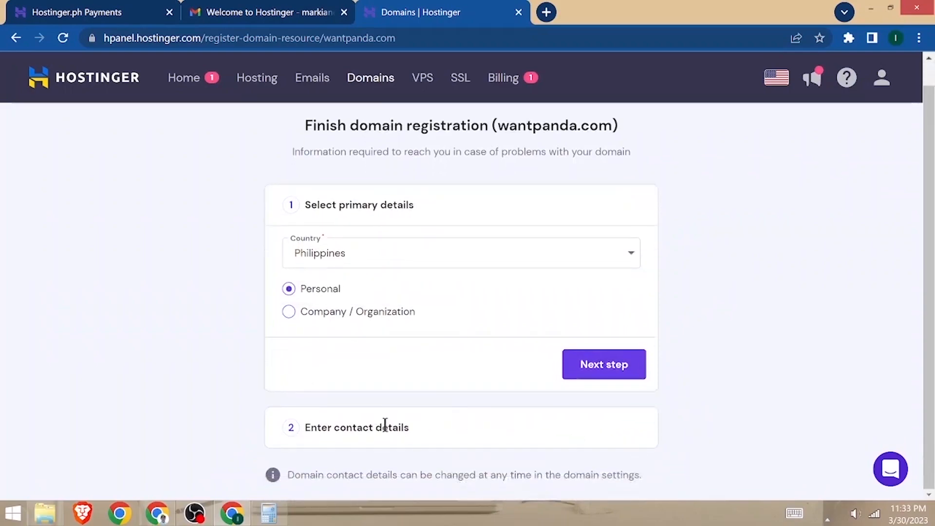
left_click(614, 369)
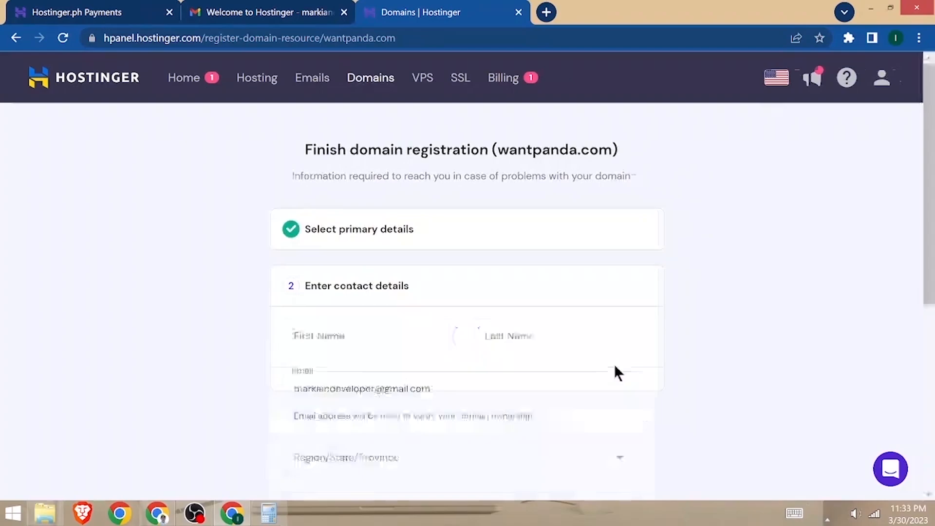
- Enter the registrant's first and last name in the domain contact details
scroll(603, 363, "down", 1)
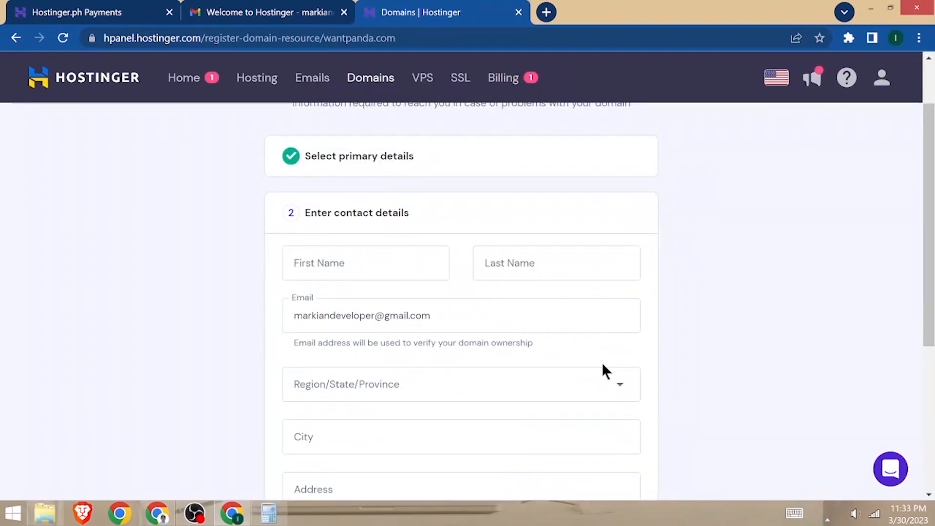
left_click(351, 262)
type("Mark")
key("Tab")
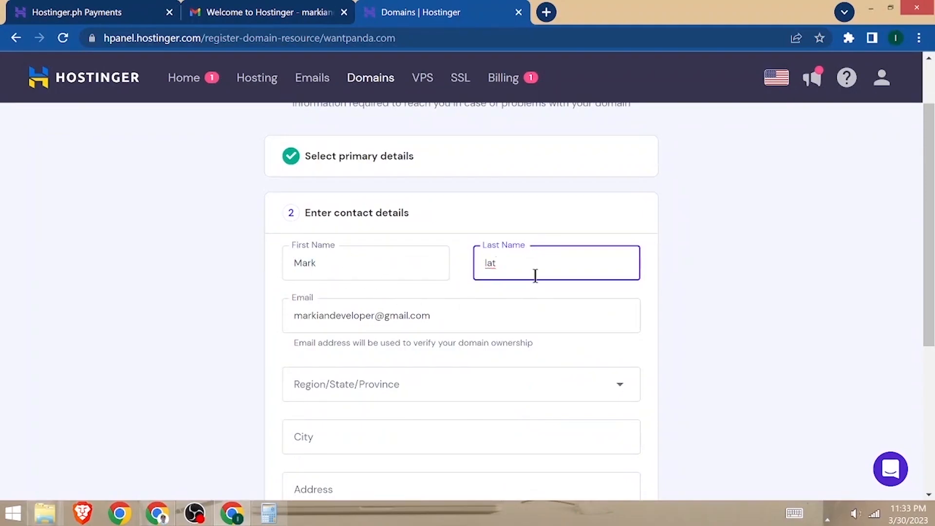
left_click(458, 318)
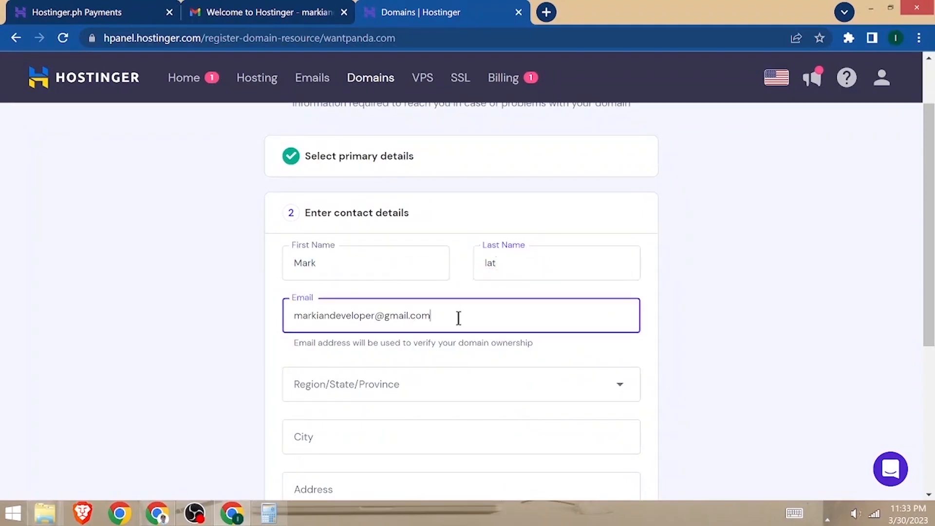
- Select the registrant's province and enter the city in the contact details
left_click(454, 385)
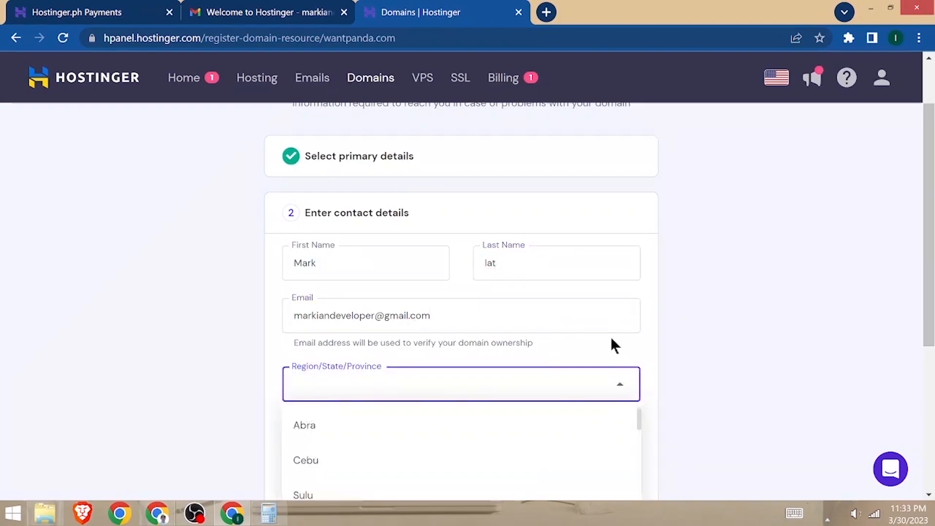
type("batan")
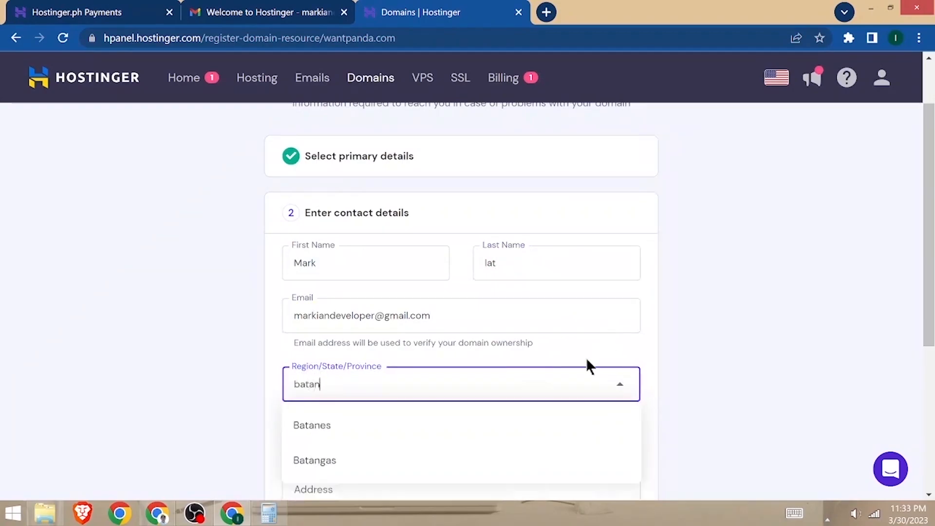
left_click(468, 459)
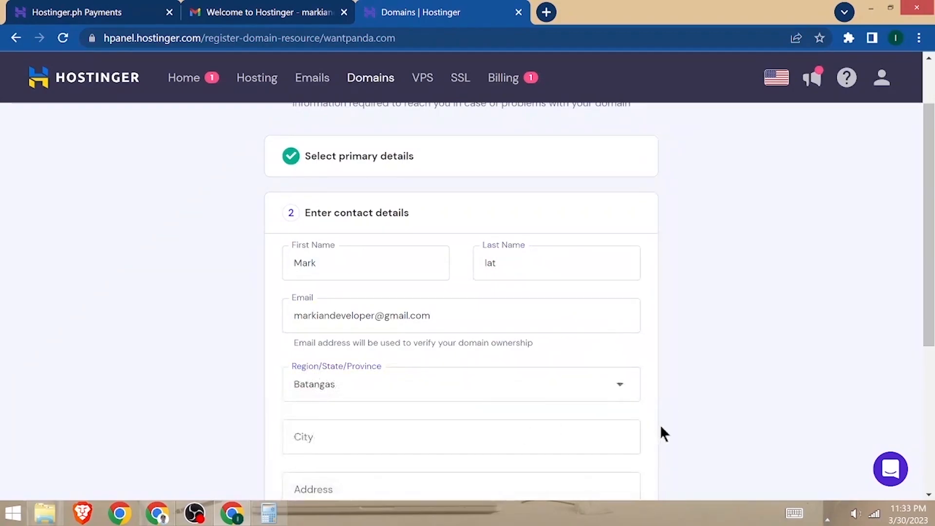
left_click(583, 439)
type("malvar")
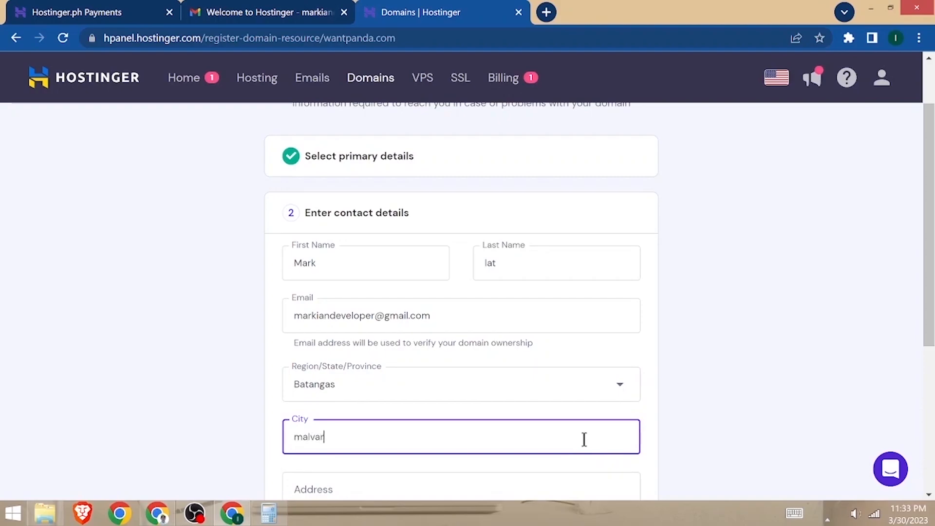
- Fill in the registrant's address and ZIP code
scroll(653, 433, "down", 3)
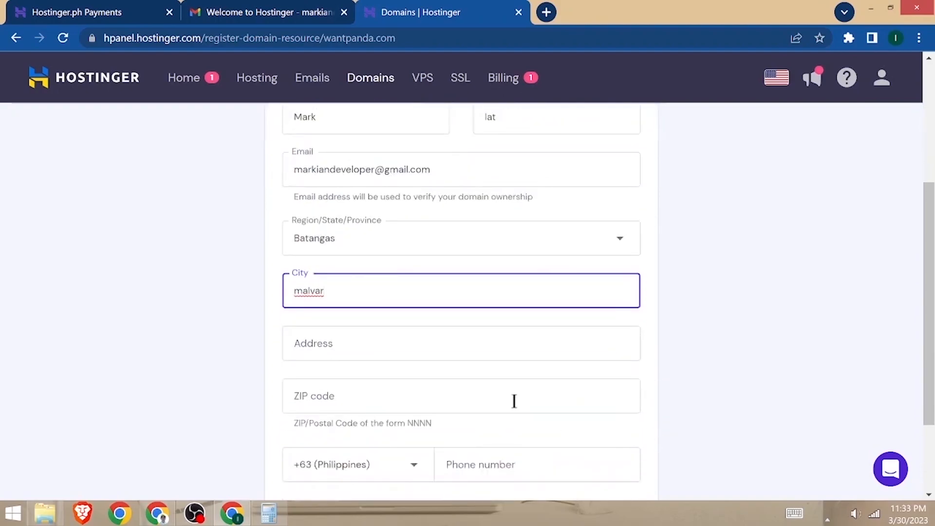
left_click(466, 351)
type("Malvar")
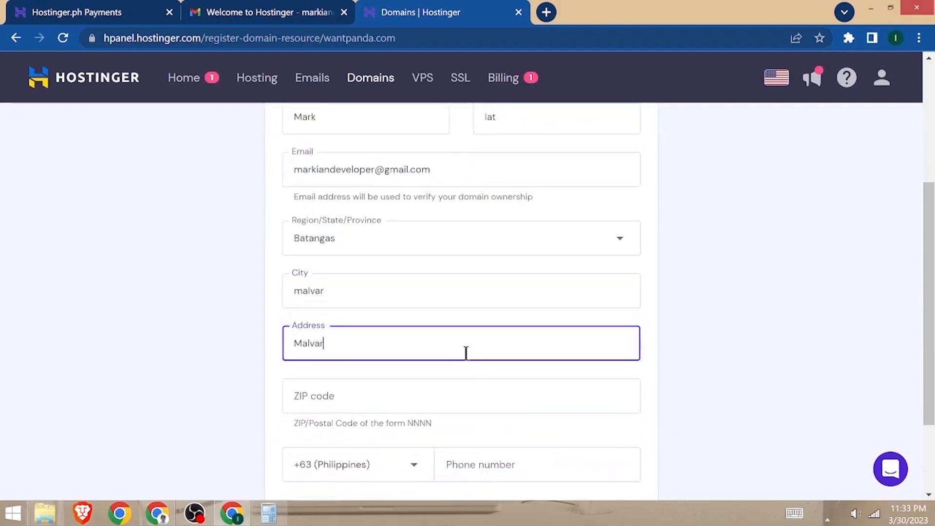
left_click(389, 395)
type("4233")
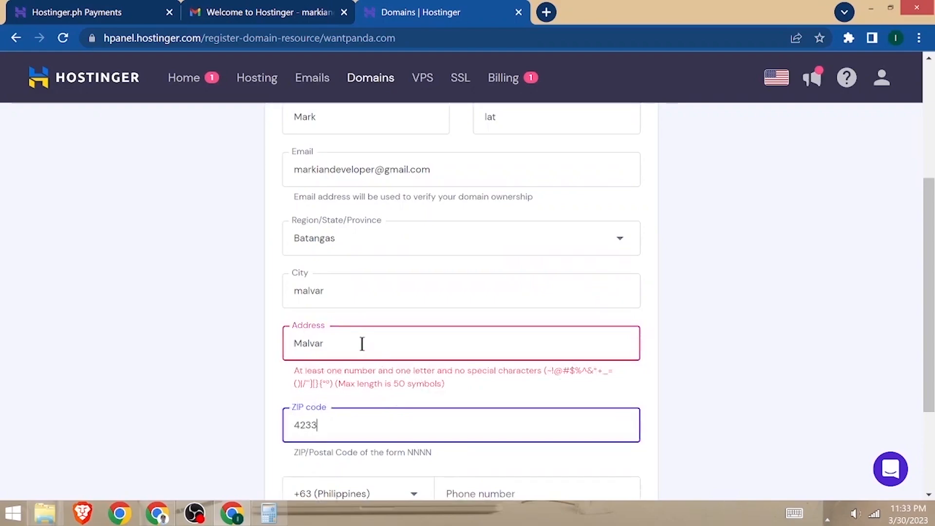
- Replace the address with one that includes a house number
left_click_drag(360, 343, 257, 342)
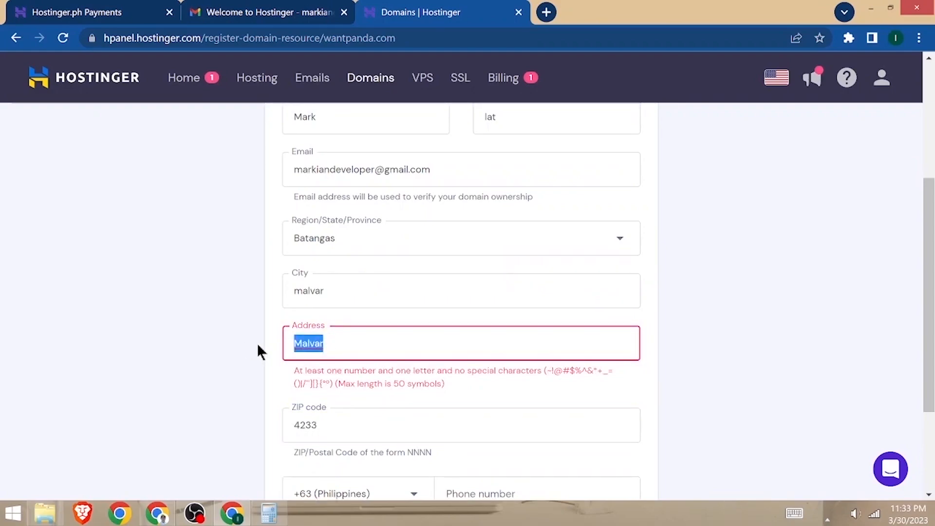
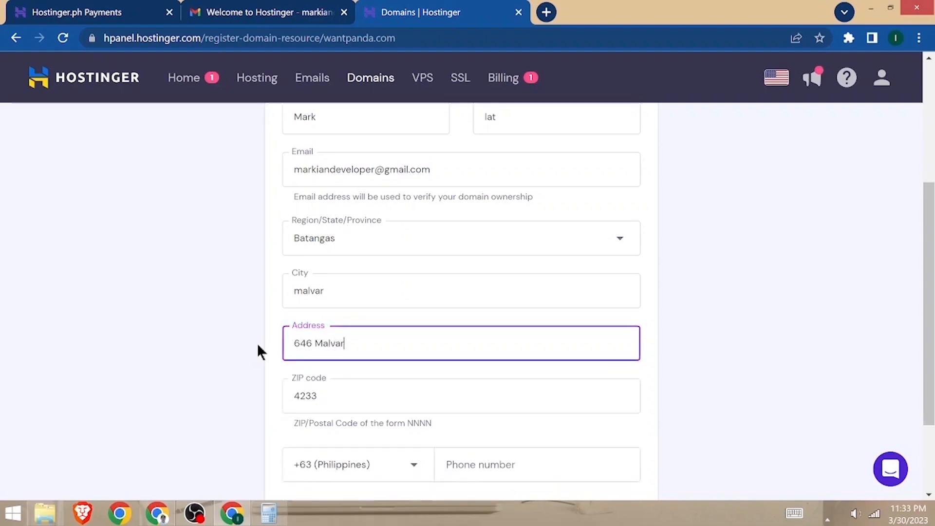
left_click(363, 437)
- Enter the registrant's phone number, finish the wantpanda.com registration and continue past the review notice
scroll(451, 428, "down", 2)
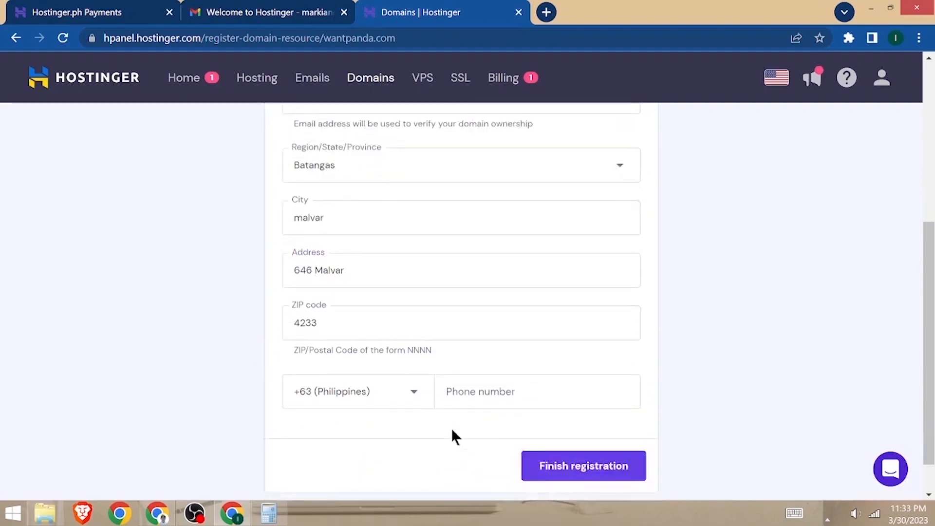
left_click(547, 393)
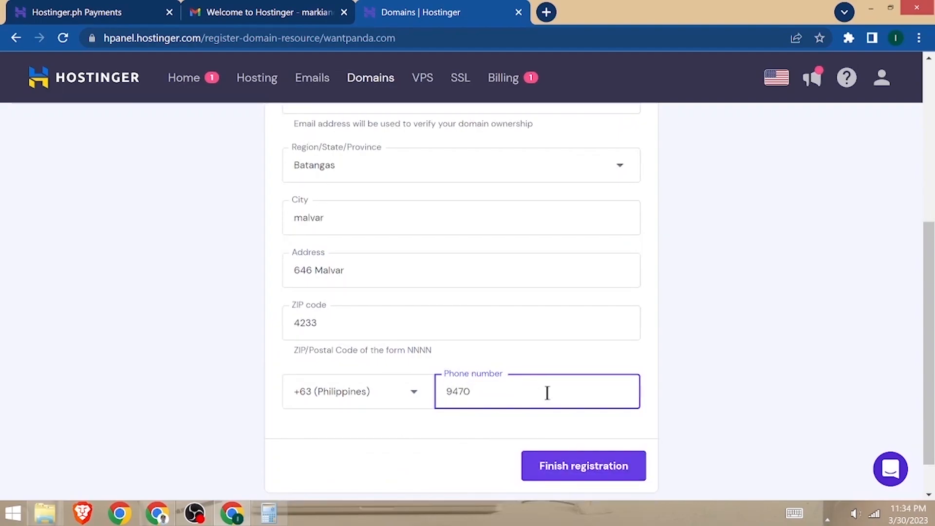
left_click(417, 441)
scroll(416, 441, "down", 2)
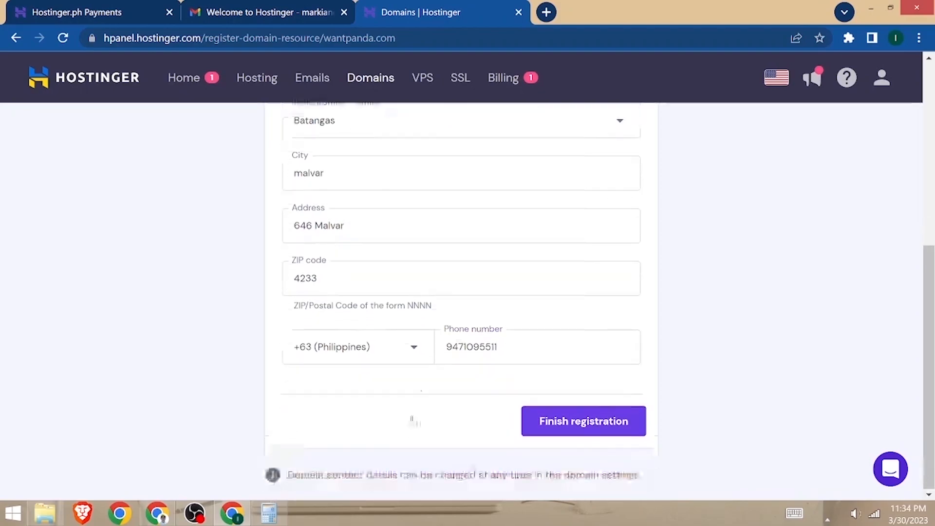
left_click(571, 421)
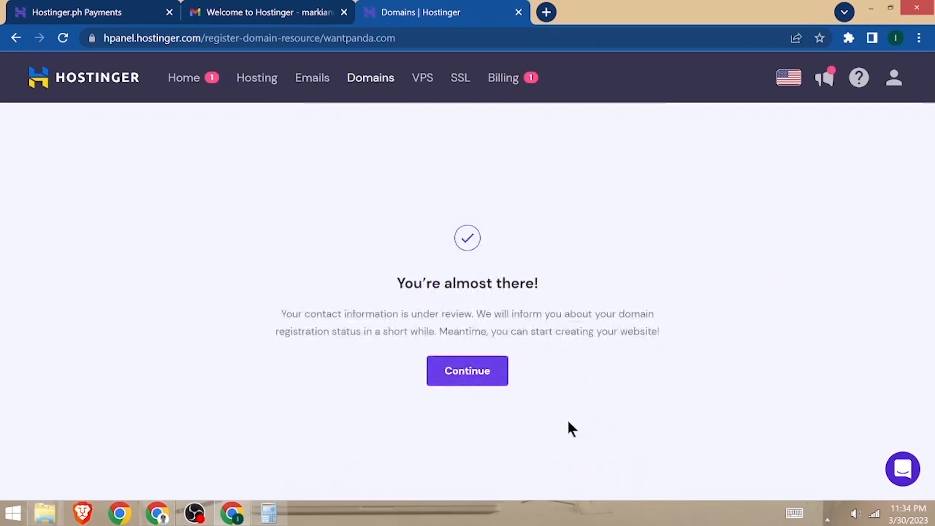
left_click(472, 376)
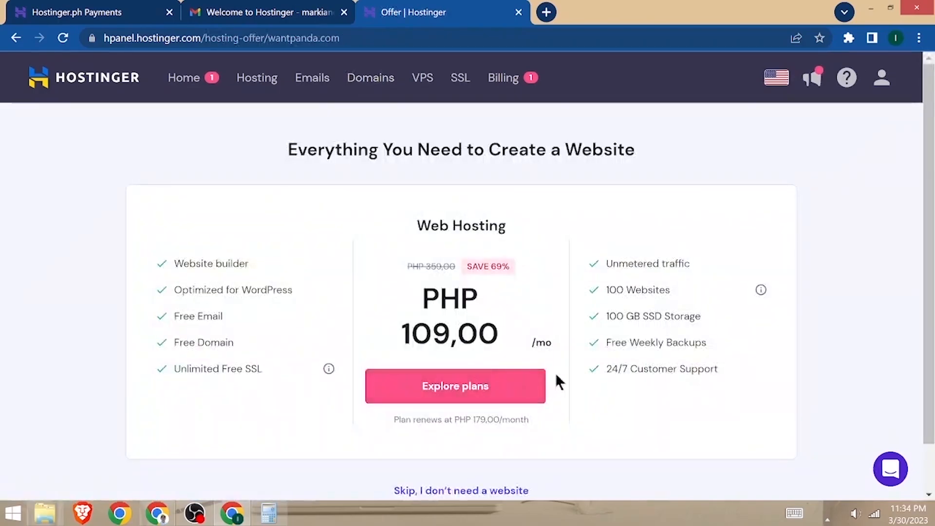
- Return to the Hostinger home page and open wantpanda.com's domain overview to check its email verification status
left_click(178, 79)
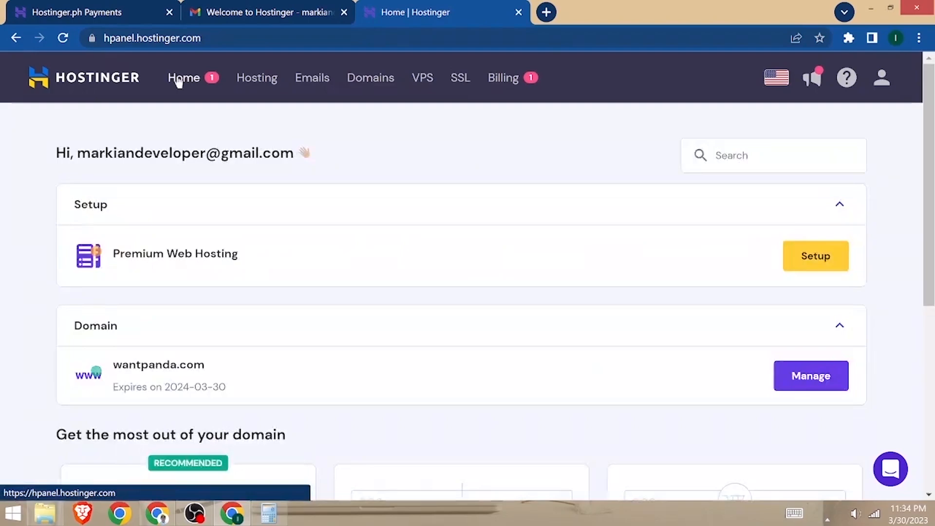
left_click_drag(113, 361, 267, 376)
left_click(311, 375)
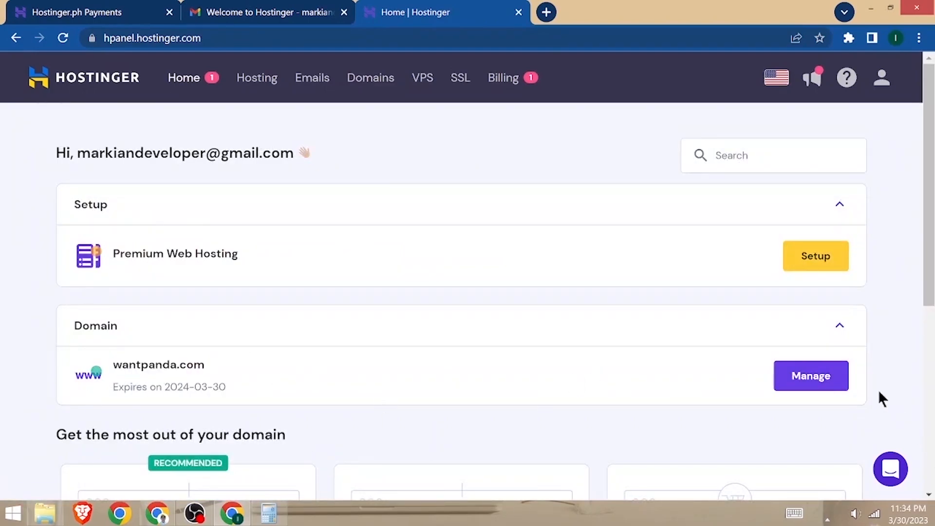
left_click(810, 377)
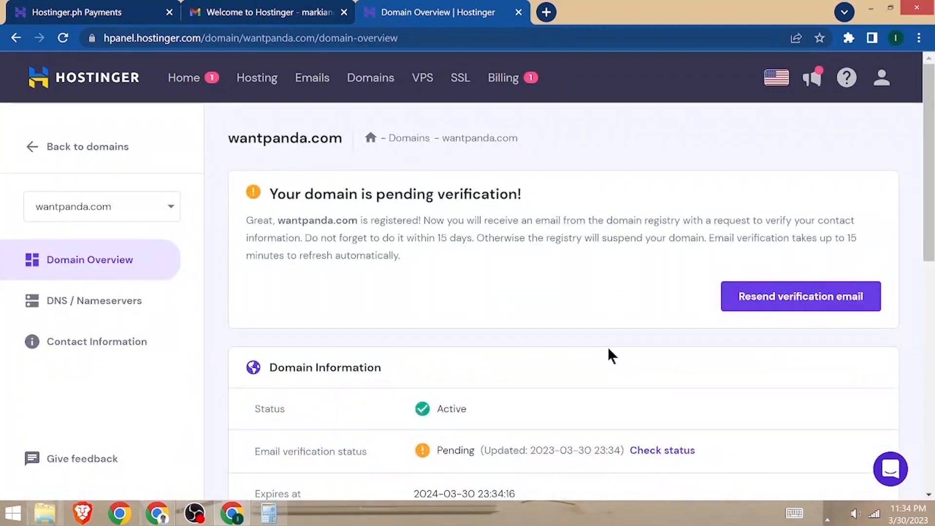
mouse_move(420, 451)
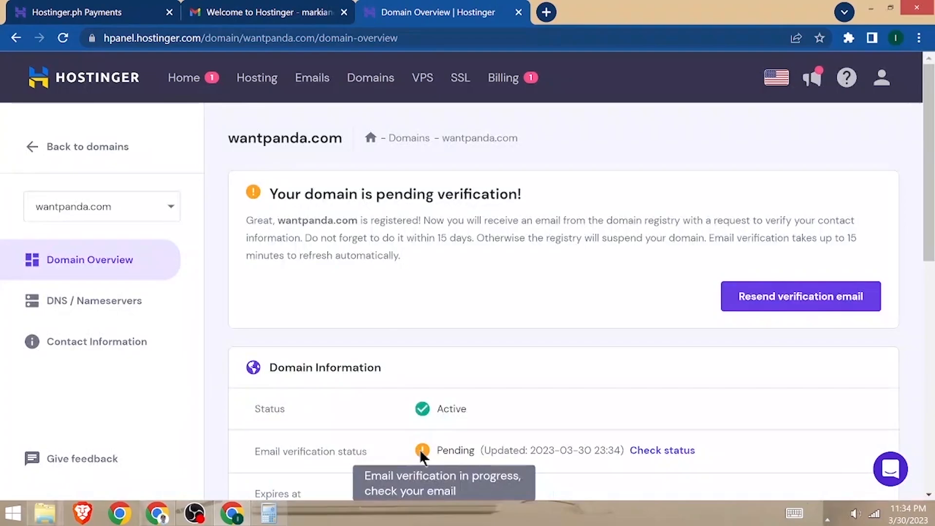
- Switch to Gmail, refresh the inbox and follow the verification link in Hostinger's contact information e-mail for wantpanda.com, closing the resulting page and the message
left_click(253, 13)
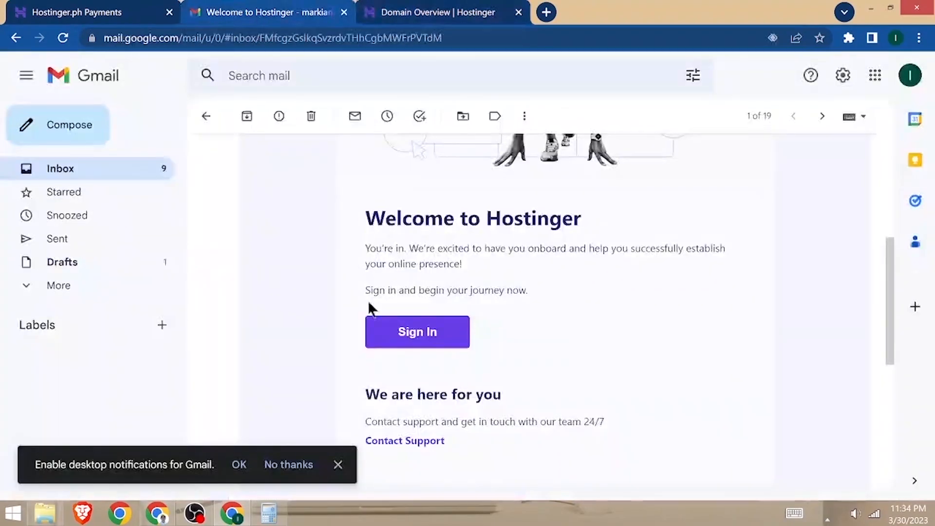
left_click(119, 171)
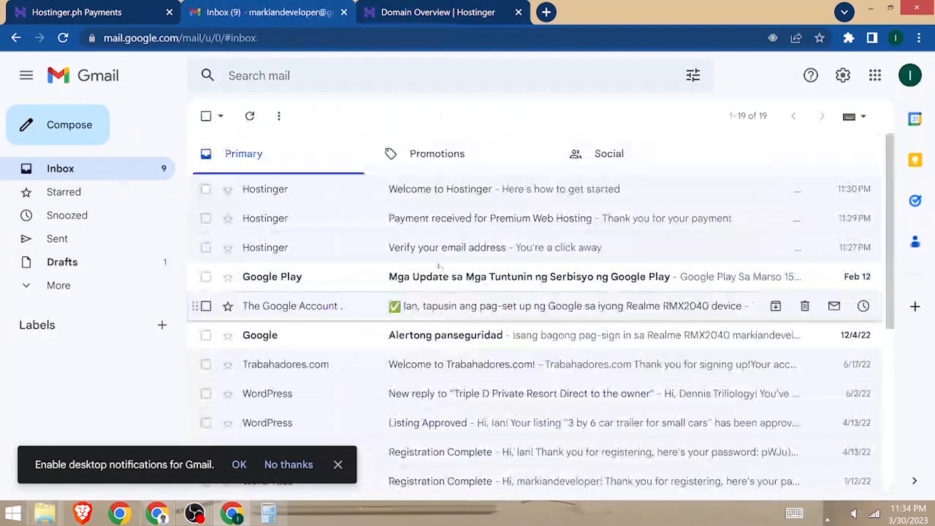
left_click(249, 116)
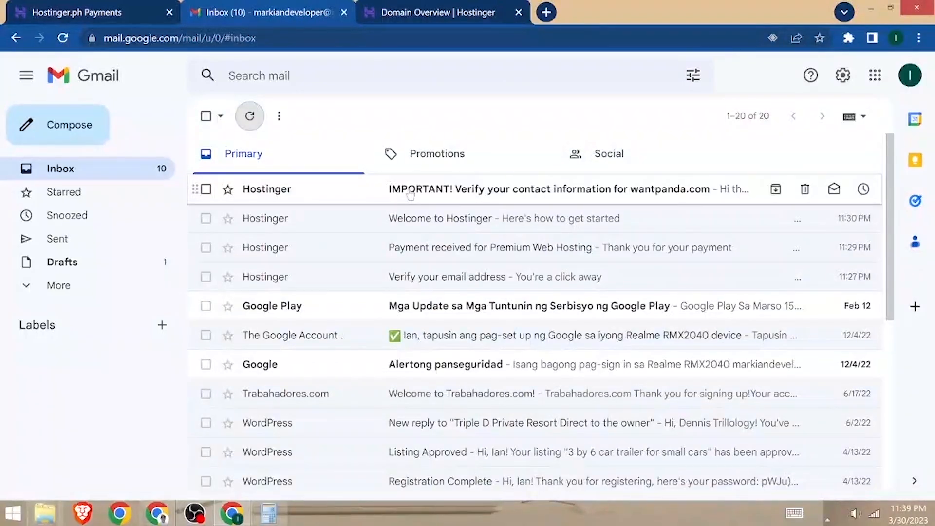
left_click(411, 193)
scroll(536, 323, "down", 4)
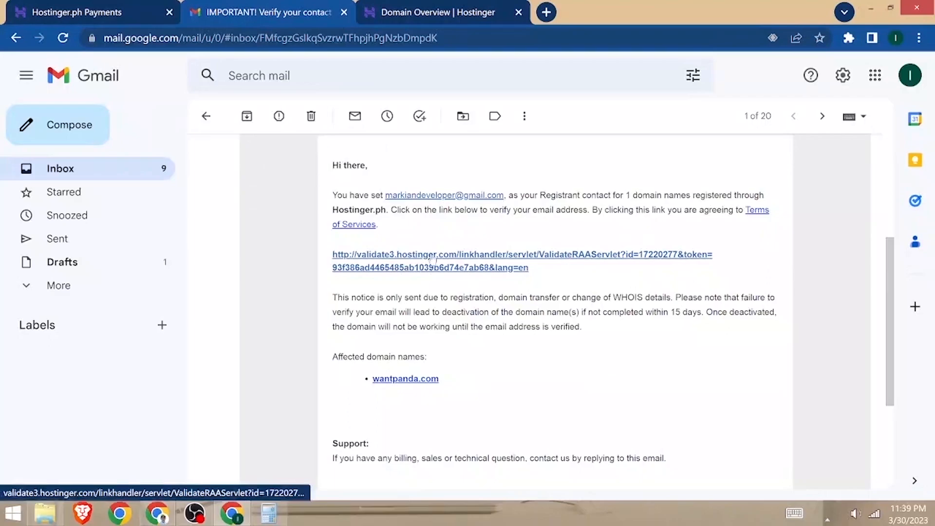
left_click(432, 259)
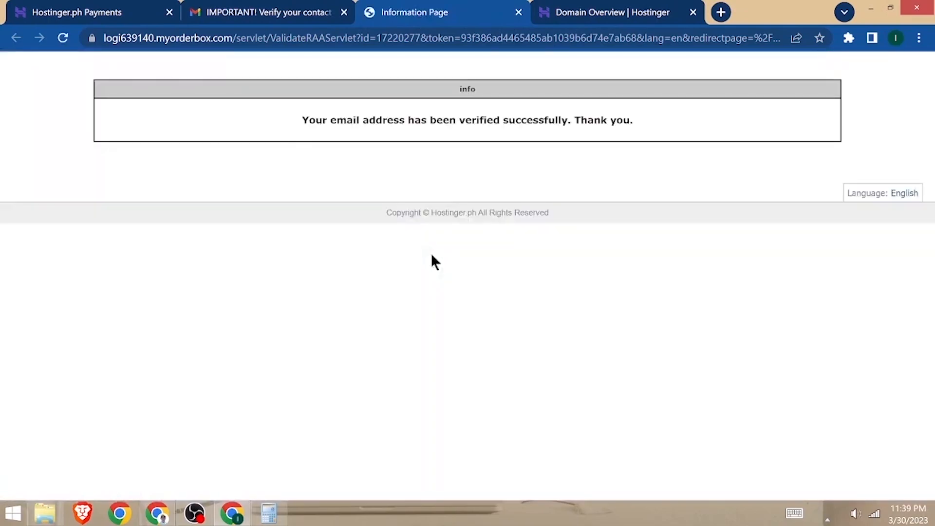
left_click_drag(312, 120, 559, 140)
left_click(553, 123)
left_click(519, 17)
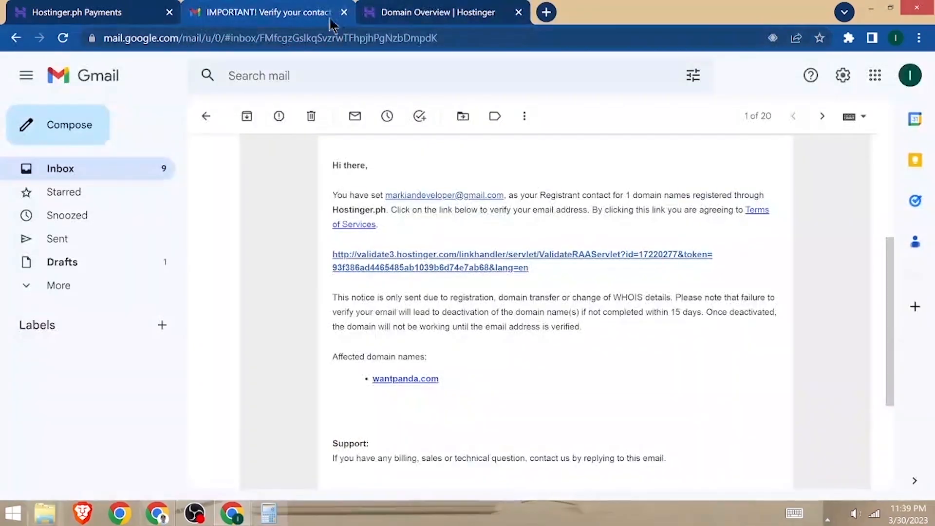
left_click(78, 169)
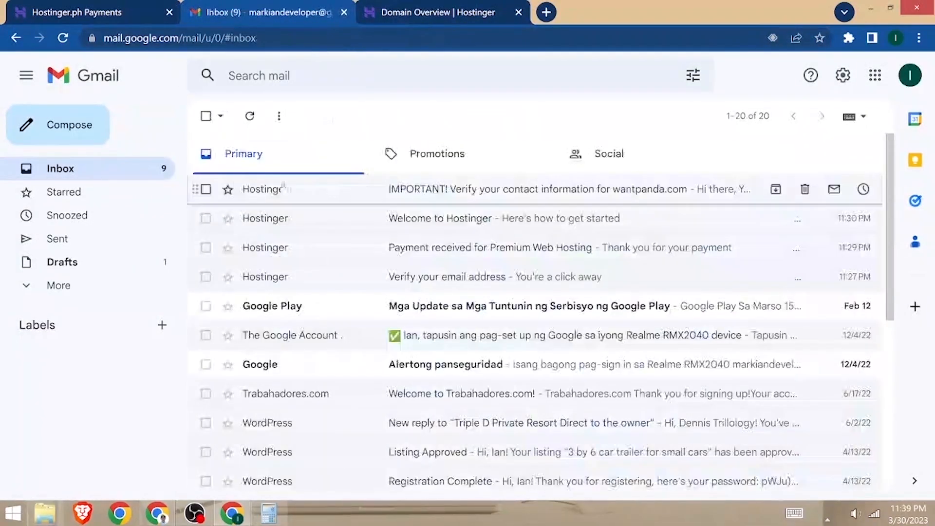
- Return to wantpanda.com's domain overview, reload it and recheck the email verification status
left_click(422, 15)
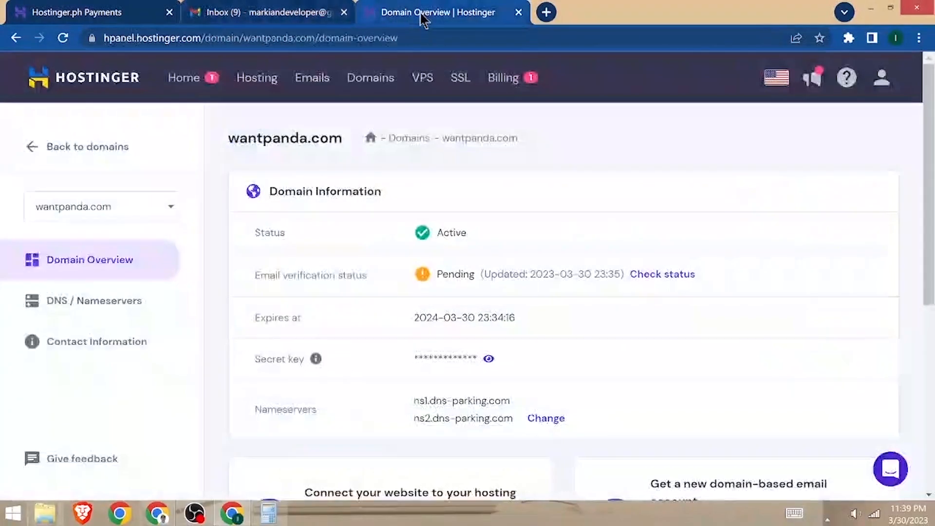
left_click(63, 39)
mouse_move(431, 276)
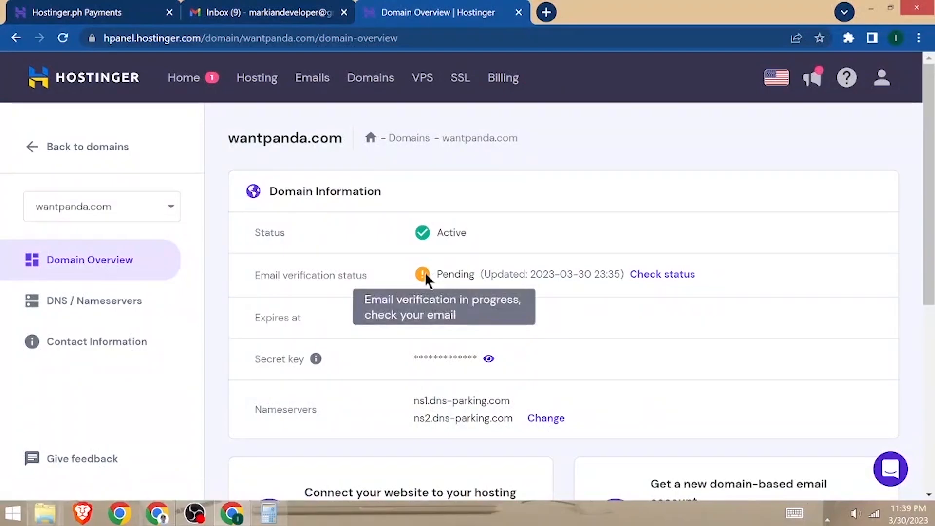
left_click(663, 274)
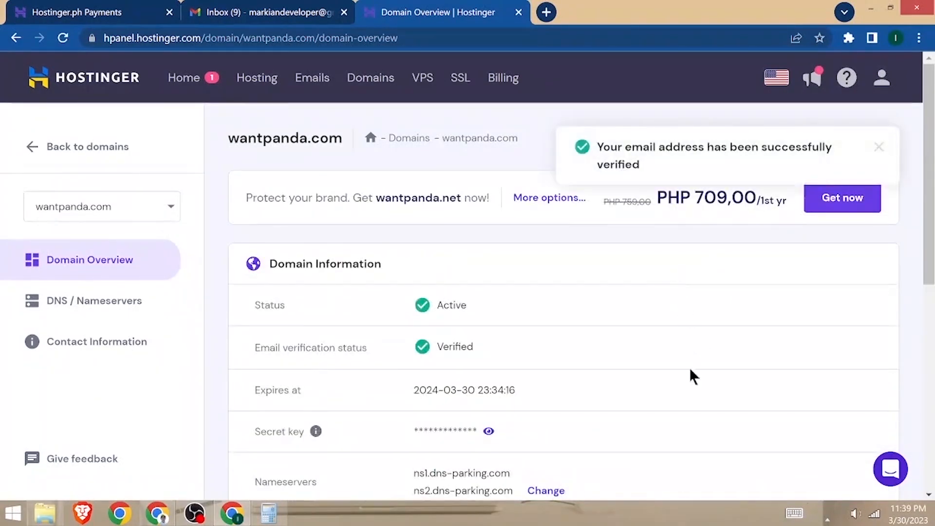
scroll(601, 341, "down", 3)
scroll(606, 338, "up", 3)
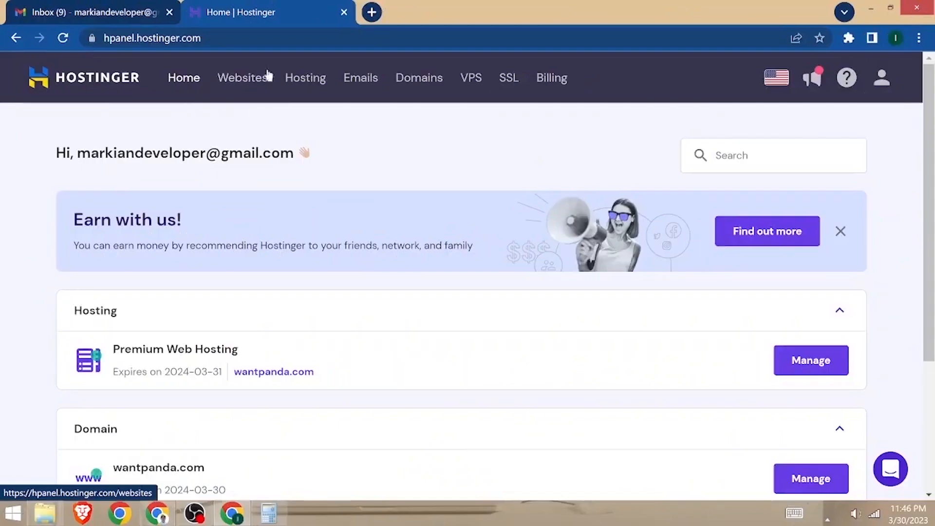
- Open wantpanda.com's hosting dashboard from the websites list and choose WordPress in its Auto Installer
left_click(249, 79)
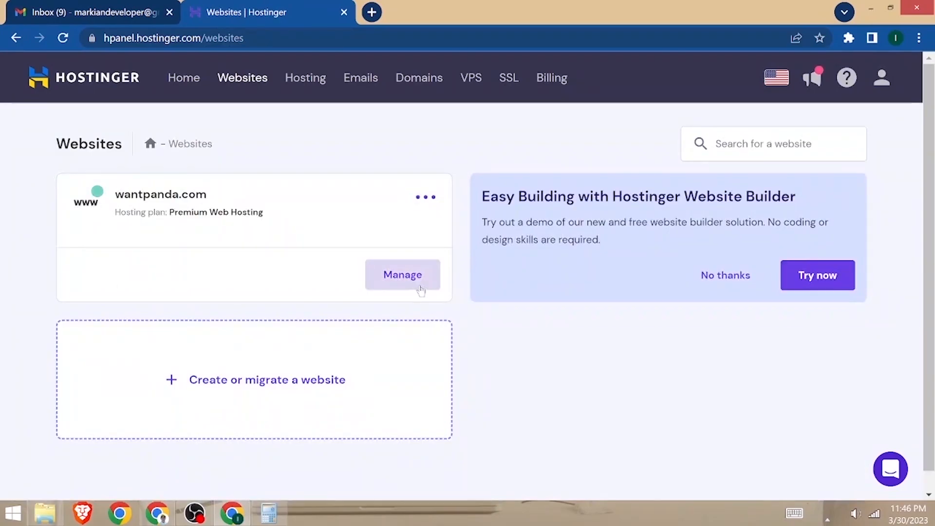
left_click(414, 266)
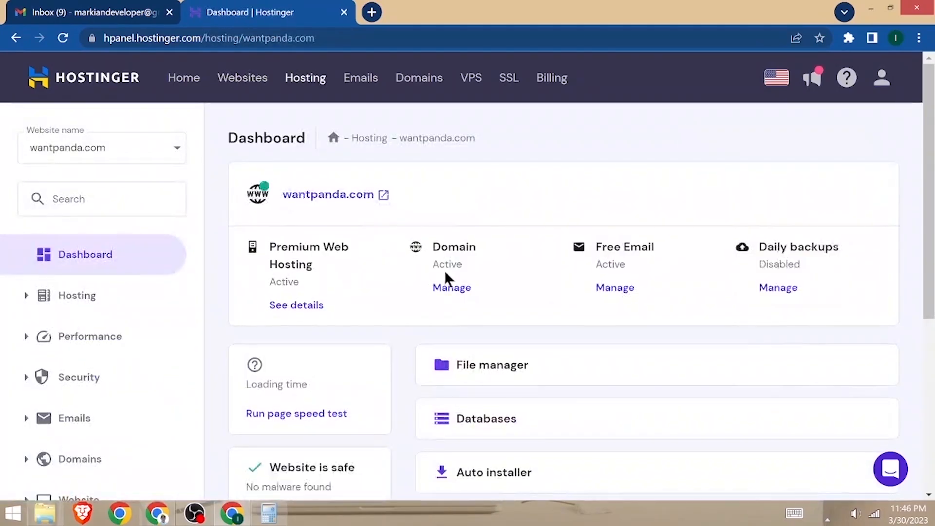
scroll(443, 268, "down", 1)
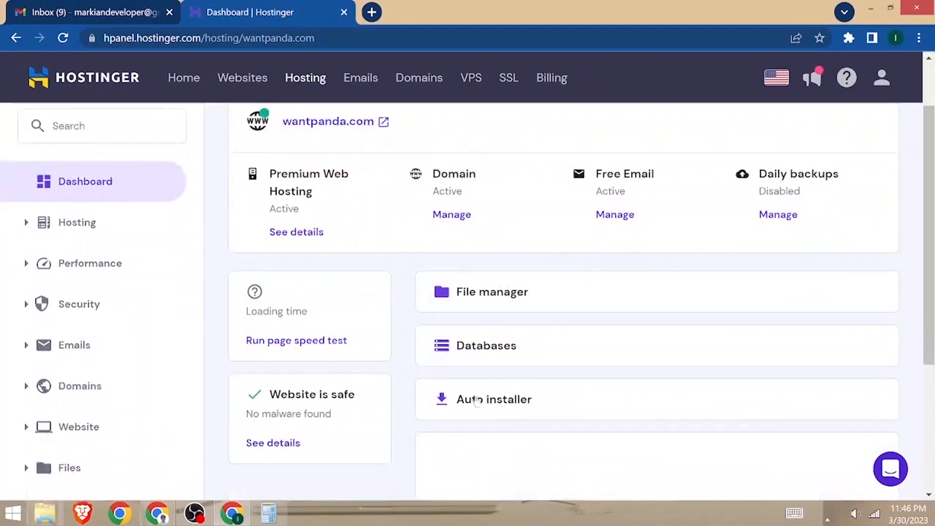
left_click(481, 400)
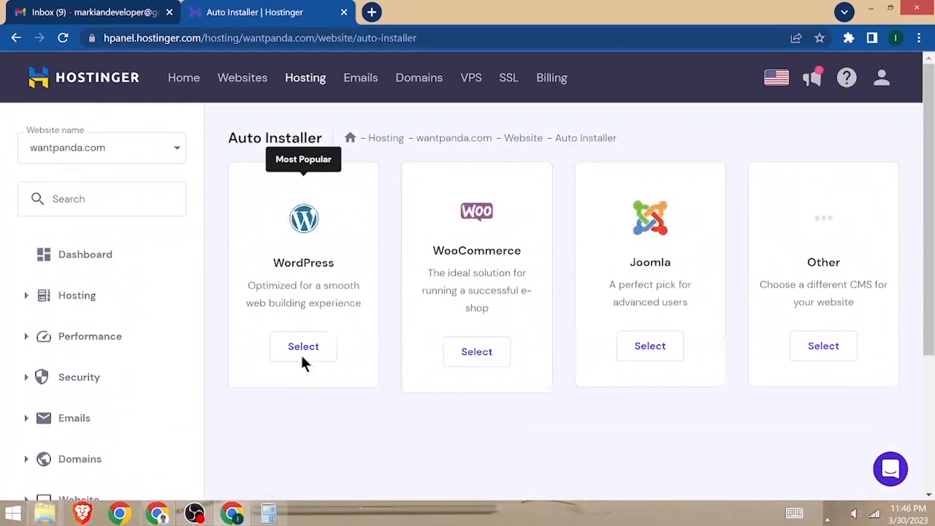
left_click(321, 346)
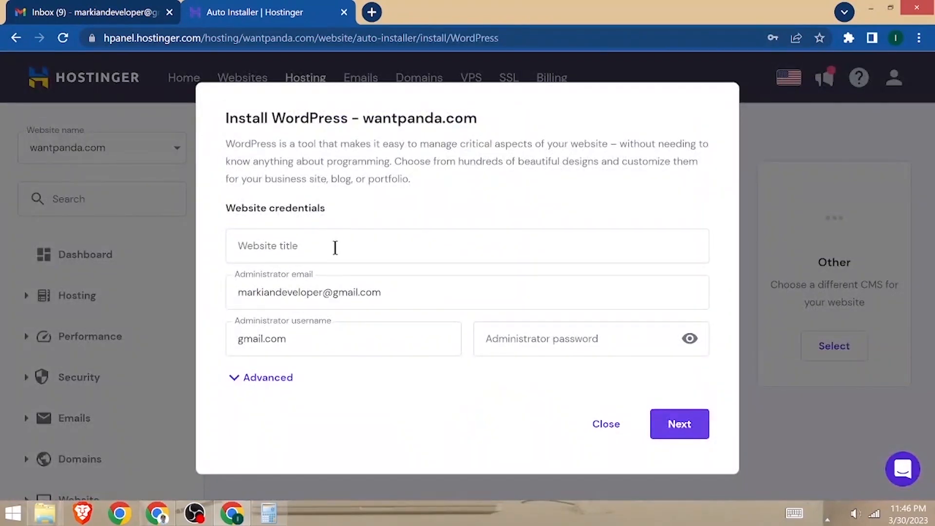
- Set the website title to Want Panda and reuse the administrator e-mail as the administrator username
left_click(364, 248)
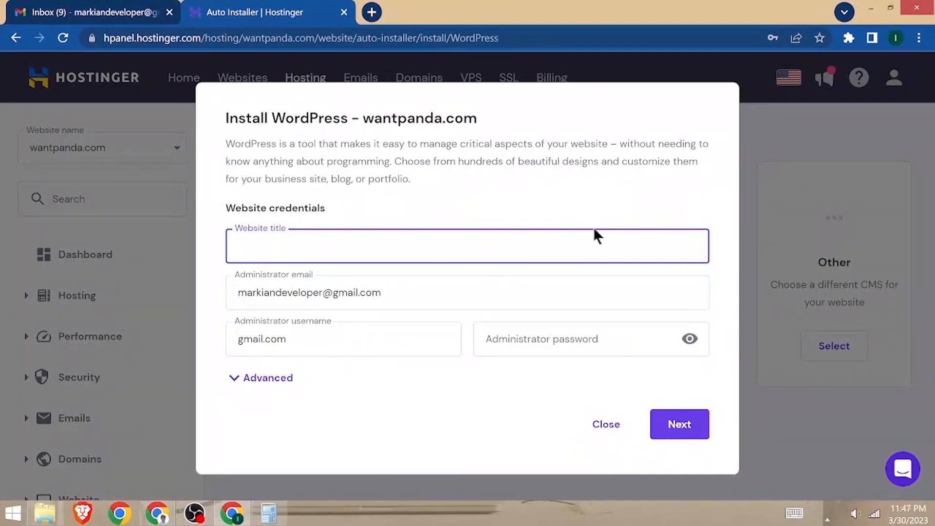
type("Want Panda")
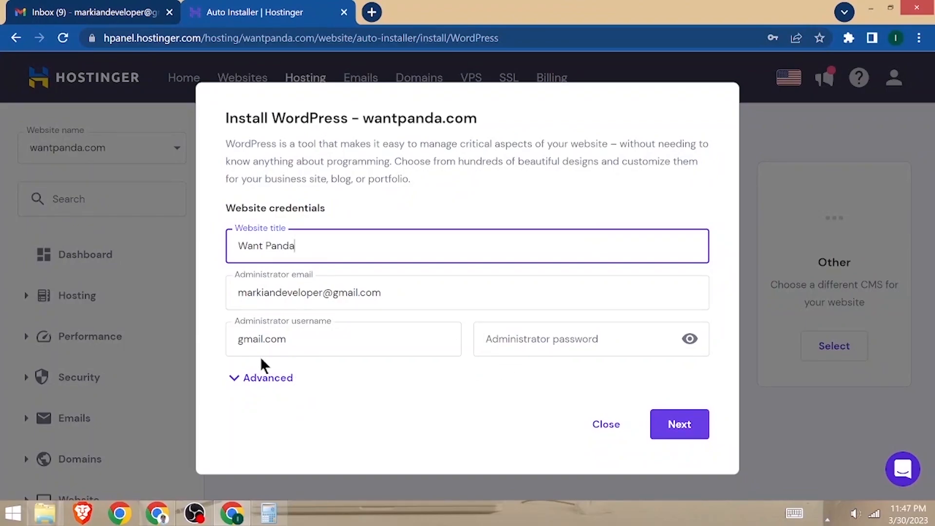
left_click(236, 339)
left_click_drag(396, 292, 208, 328)
key("ctrl+c")
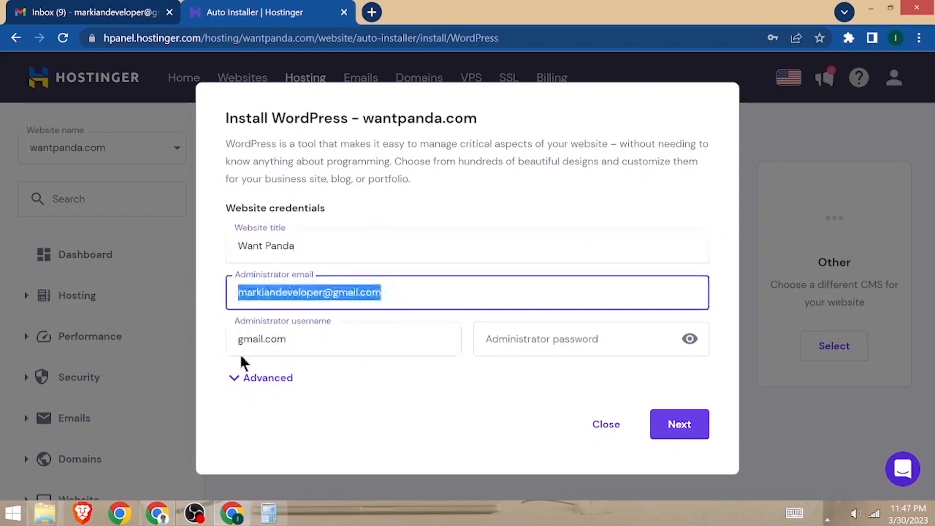
left_click_drag(316, 343, 225, 386)
key("ctrl+v")
- Enter the WordPress administrator password
left_click(553, 341)
key("ctrl+v")
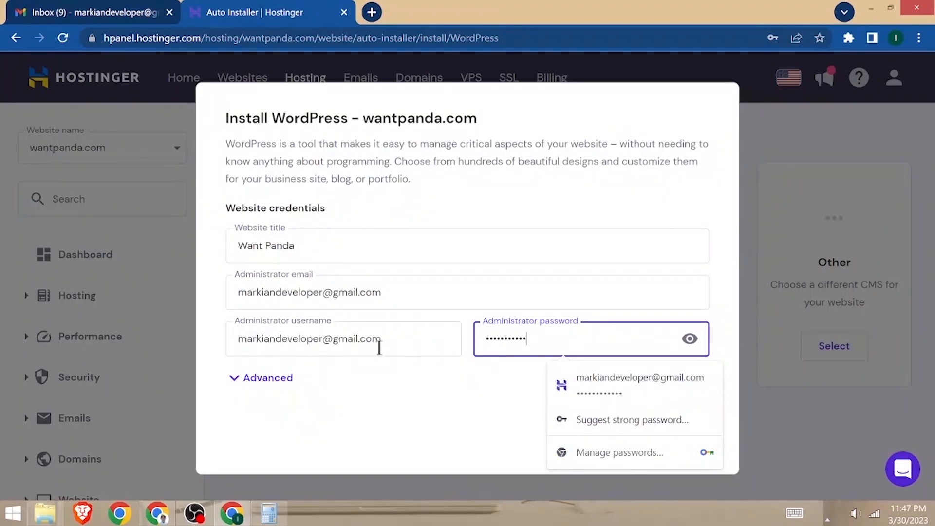
left_click(444, 422)
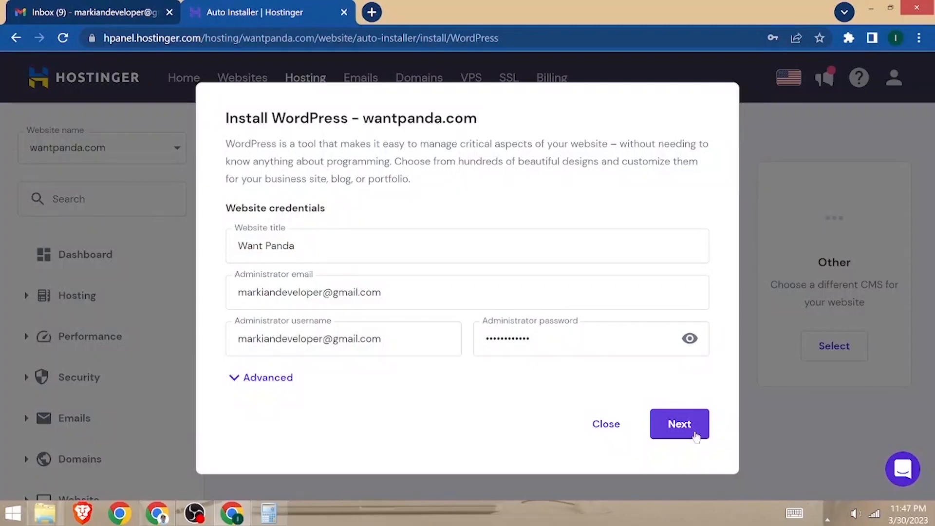
- Continue and install WordPress 6.2 in English on wantpanda.com, with updates only to minor versions
left_click(695, 435)
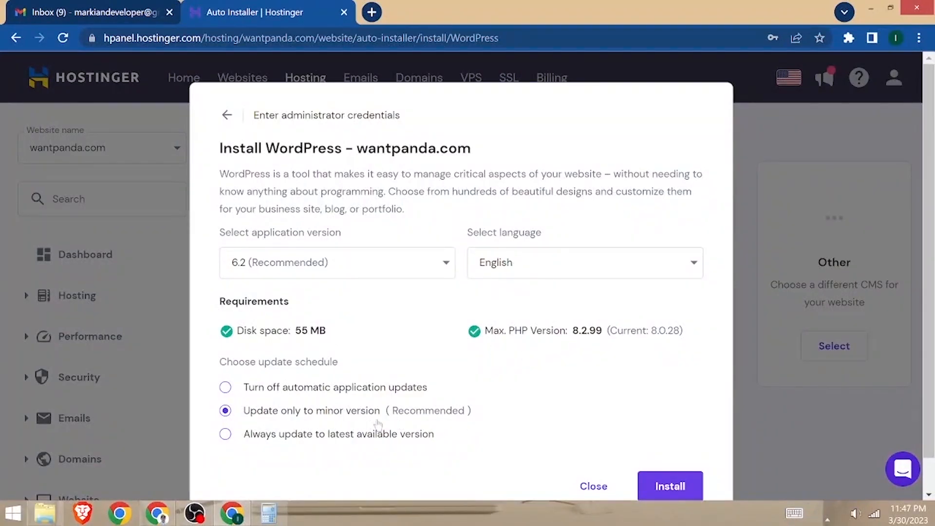
scroll(519, 431, "down", 1)
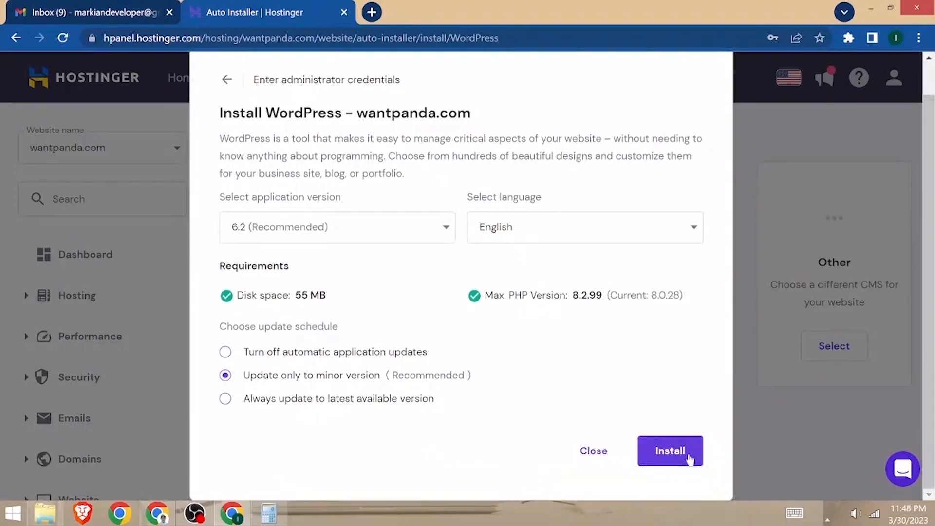
left_click(689, 459)
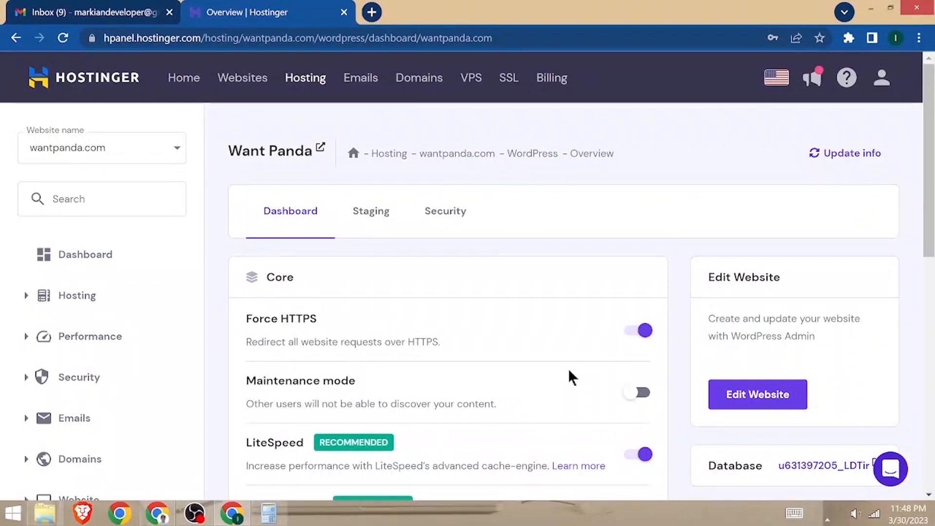
- Review the Want Panda WordPress overview, open the site's WordPress admin for editing, and close it again
scroll(569, 371, "down", 7)
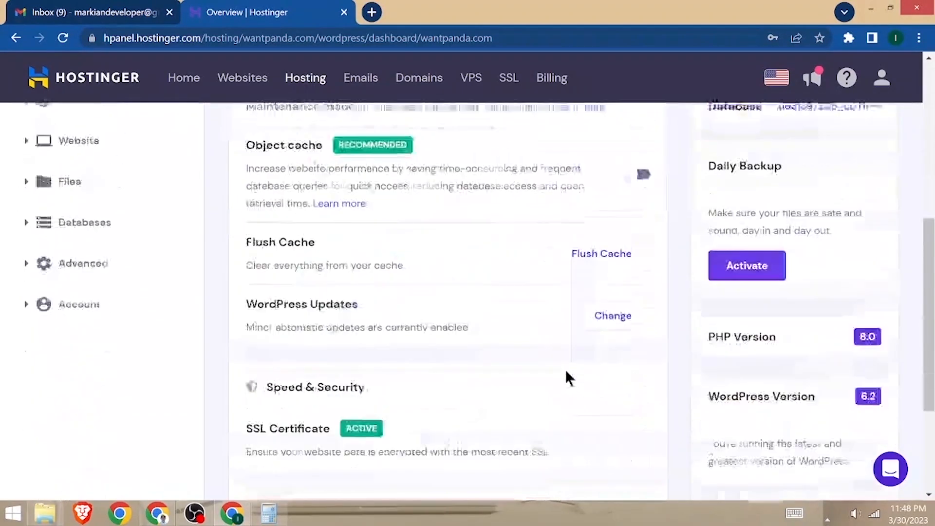
scroll(568, 378, "down", 4)
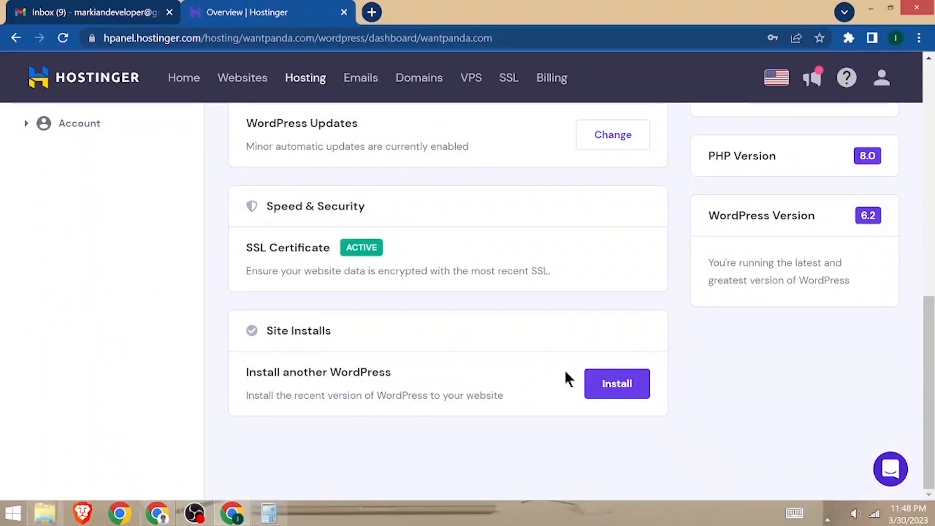
scroll(565, 372, "up", 11)
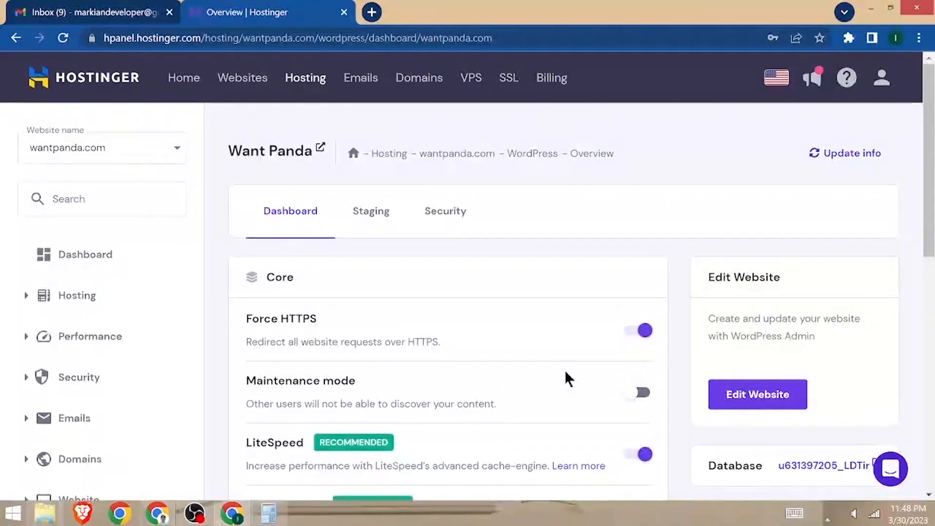
left_click(771, 406)
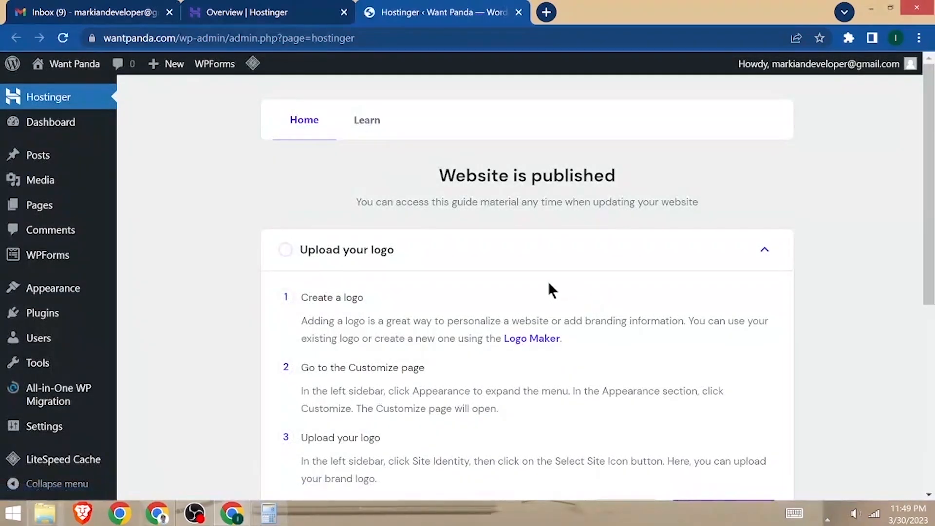
left_click(519, 12)
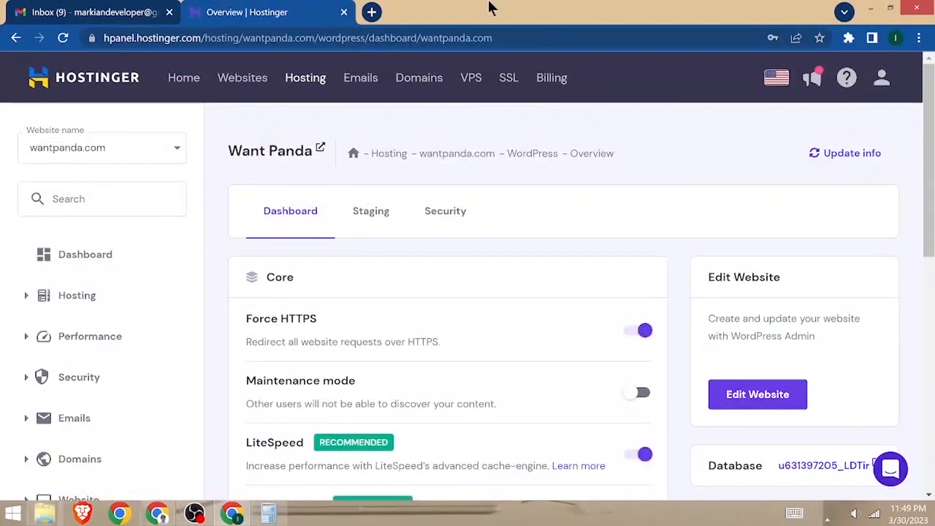
- Visit wantpanda.com in a new browser tab and look over the published home page
left_click(372, 12)
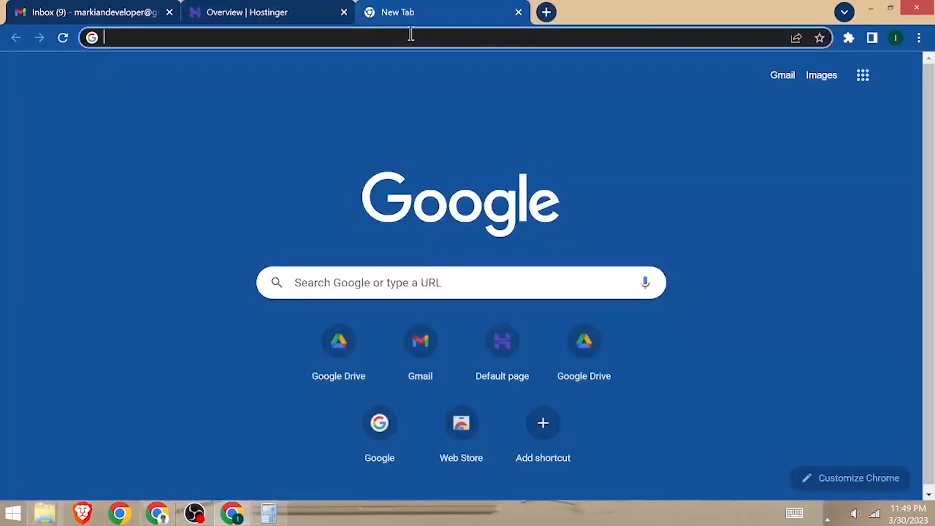
left_click(410, 34)
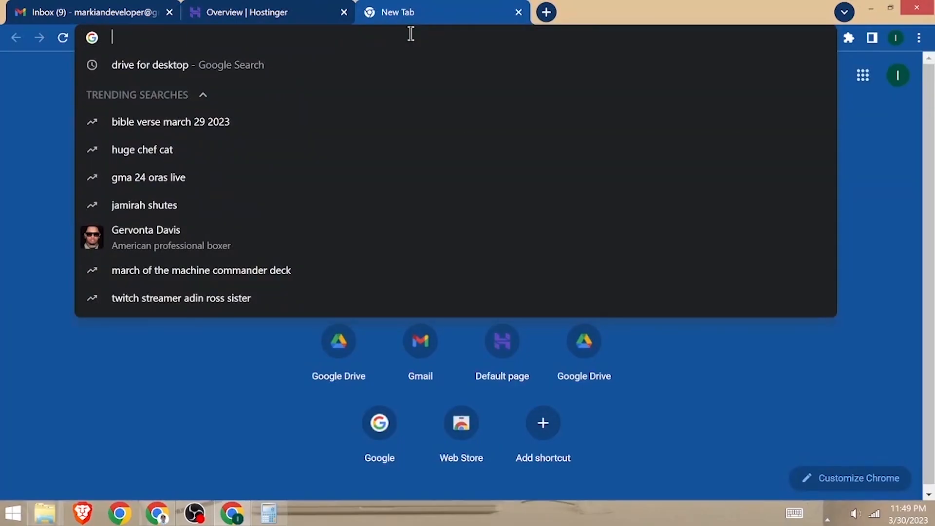
type("wantpanda")
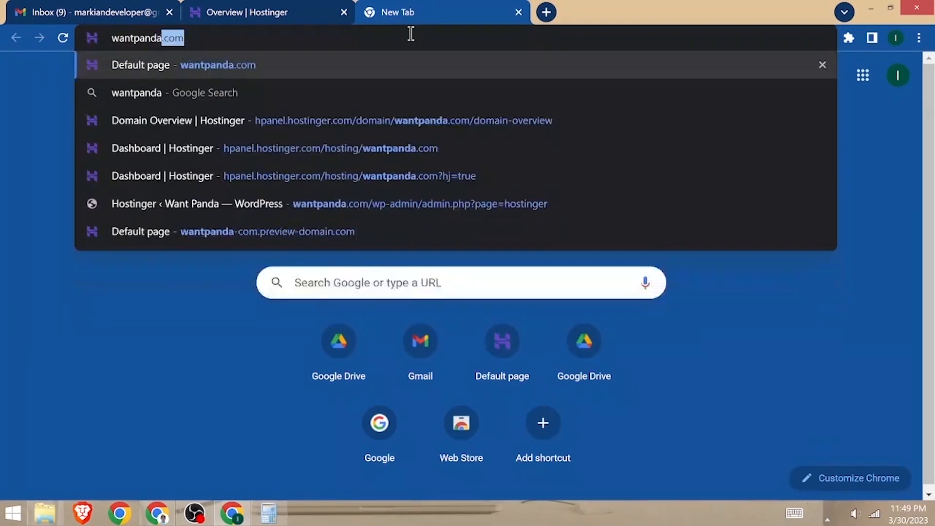
type(".com")
key("Return")
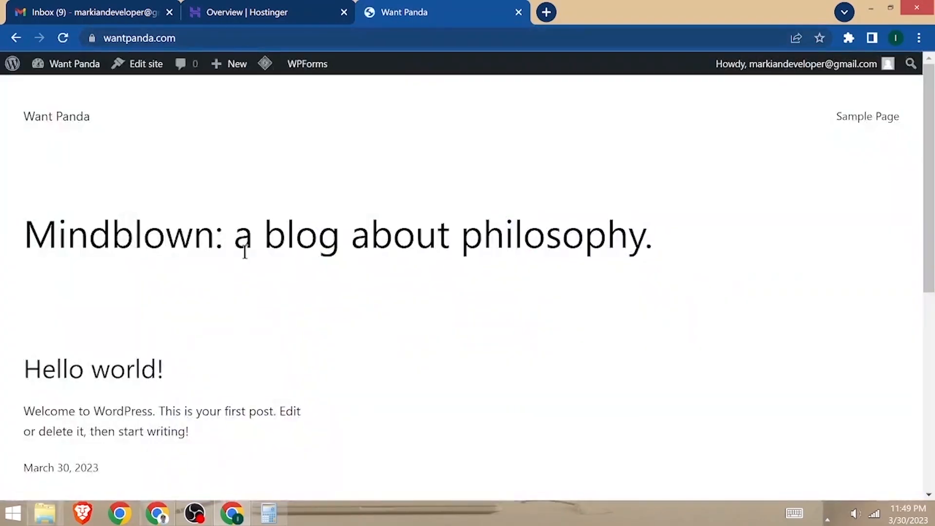
scroll(245, 252, "down", 8)
scroll(245, 251, "up", 7)
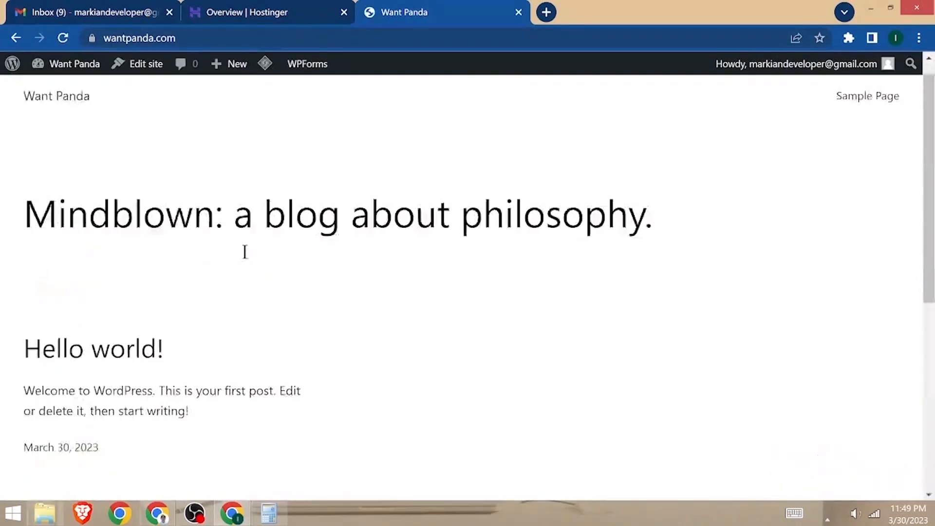
scroll(245, 251, "up", 1)
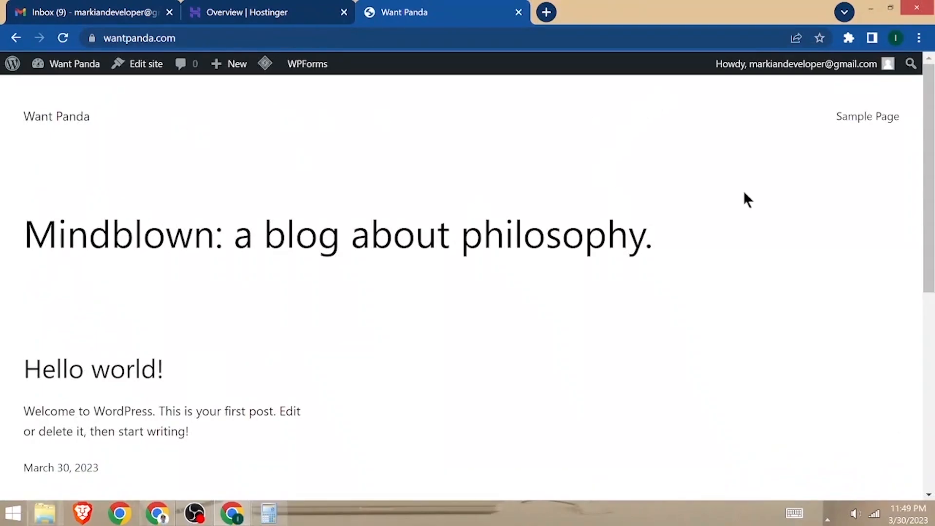
- Log out of the Want Panda WordPress account and close its browser tab
mouse_move(855, 67)
left_click(773, 138)
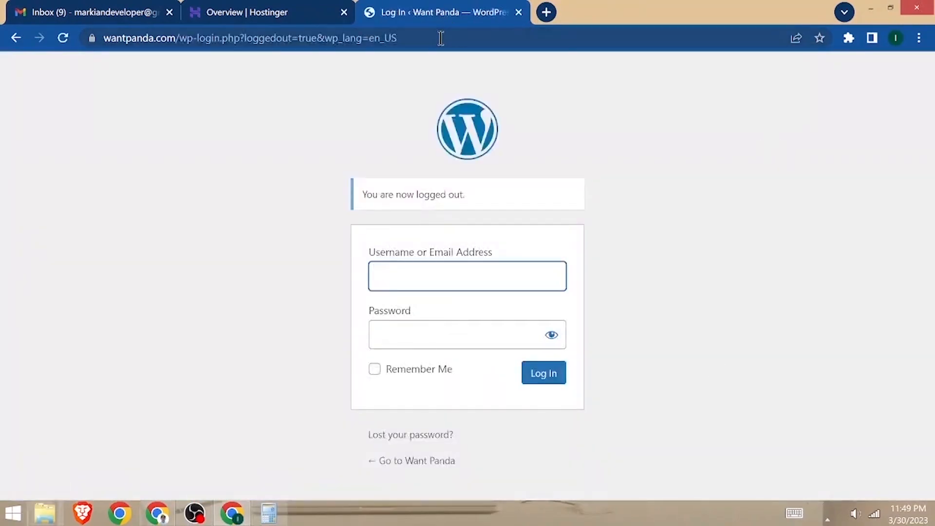
left_click(518, 13)
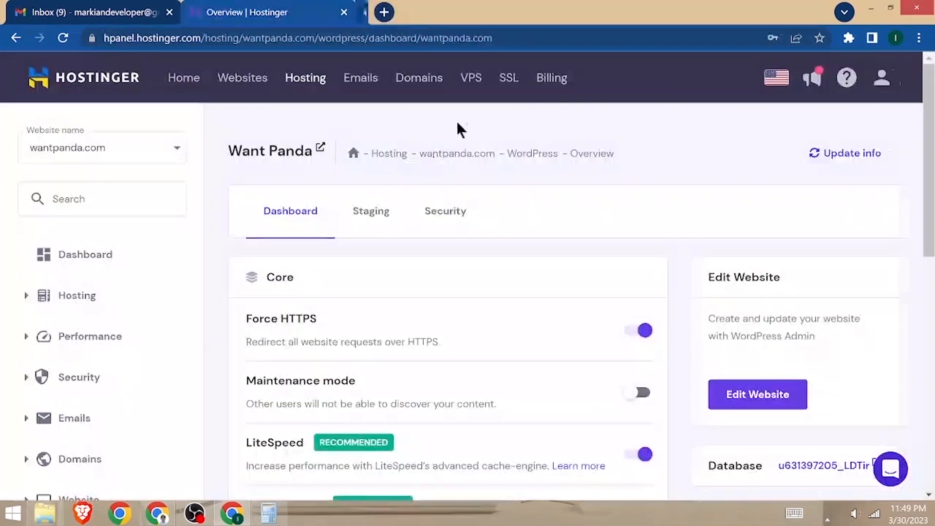
- Visit wantpanda.com in a new browser tab as a logged-out visitor and look over the home page
left_click(371, 12)
left_click(388, 36)
type("wantpanda")
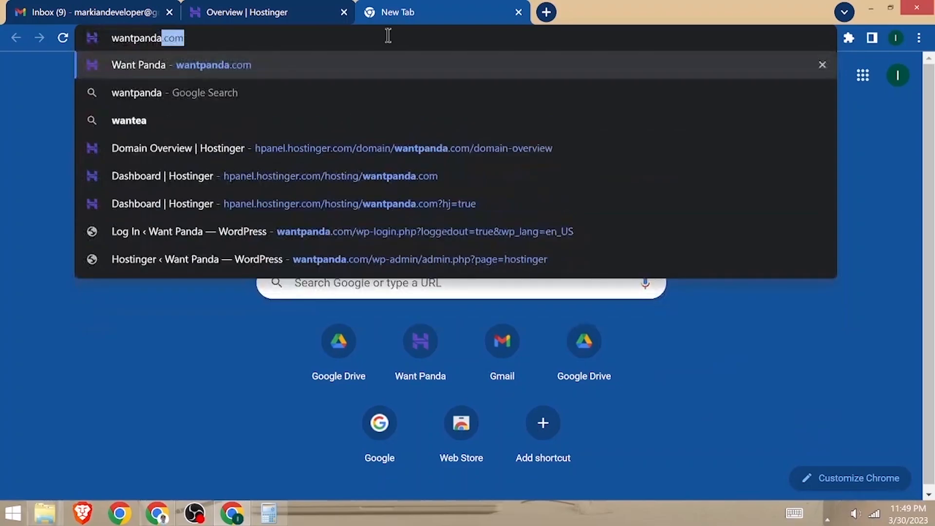
key("Return")
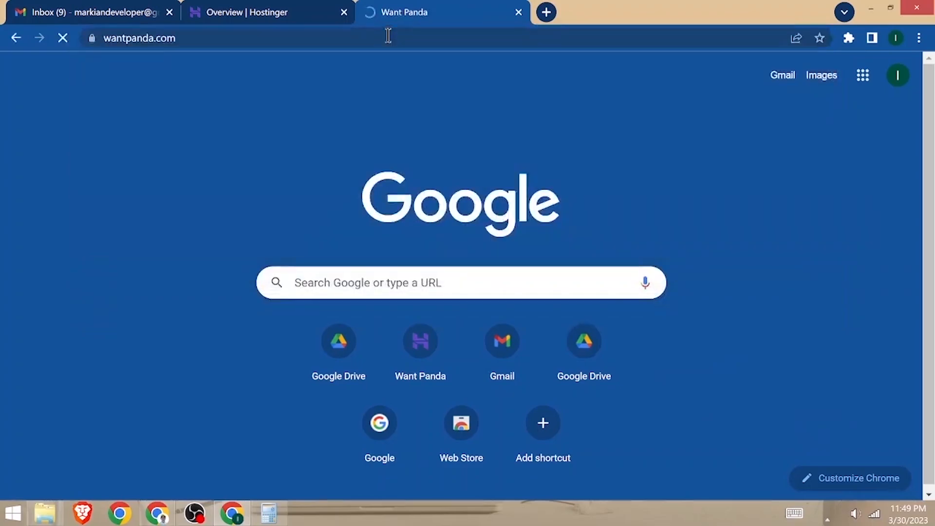
scroll(254, 214, "down", 7)
scroll(255, 361, "up", 7)
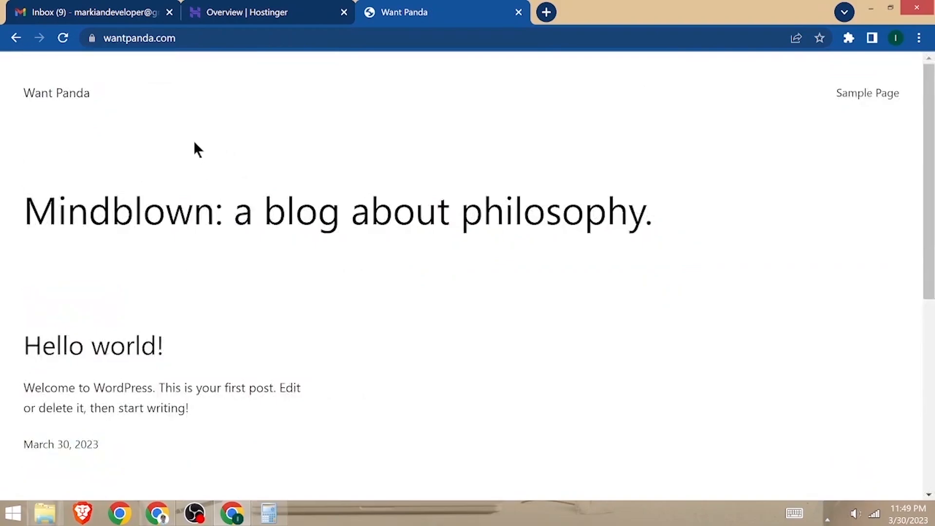
left_click(206, 36)
left_click(207, 37)
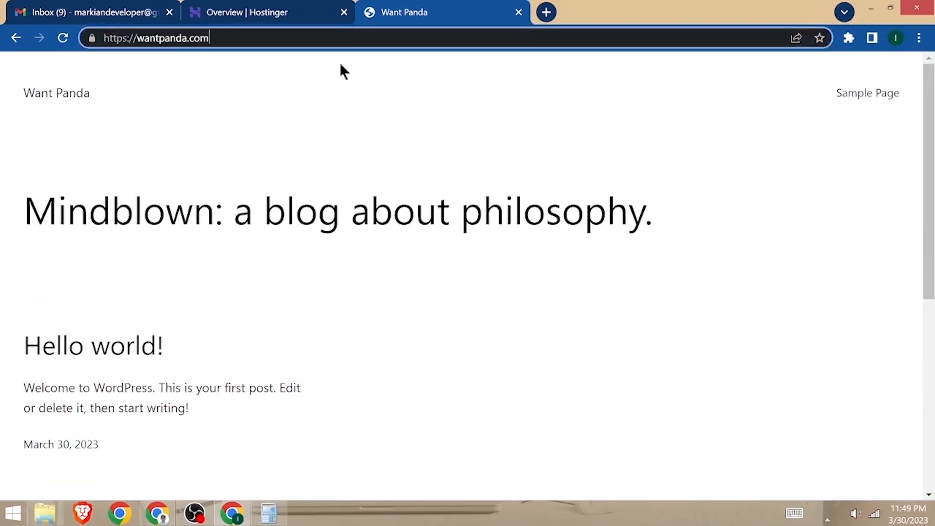
type("/")
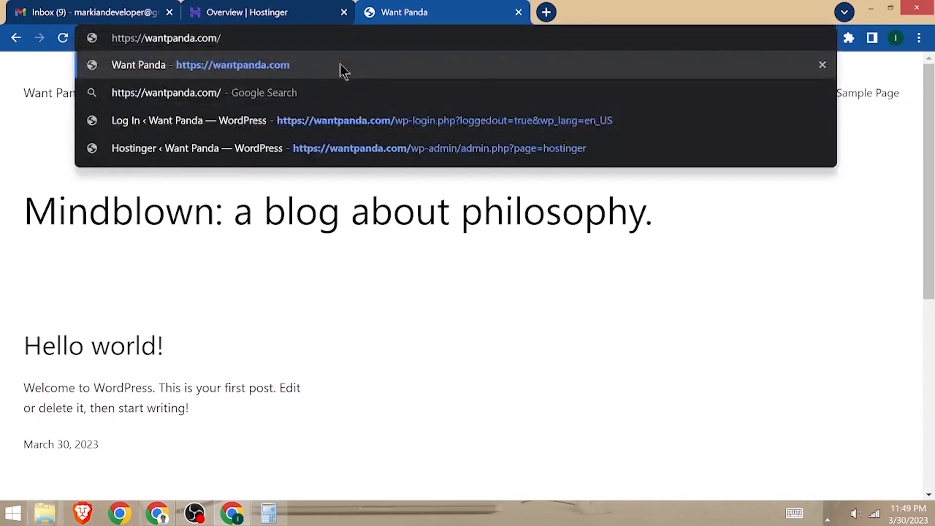
type("wp")
key("BackSpace")
key("BackSpace")
type("login")
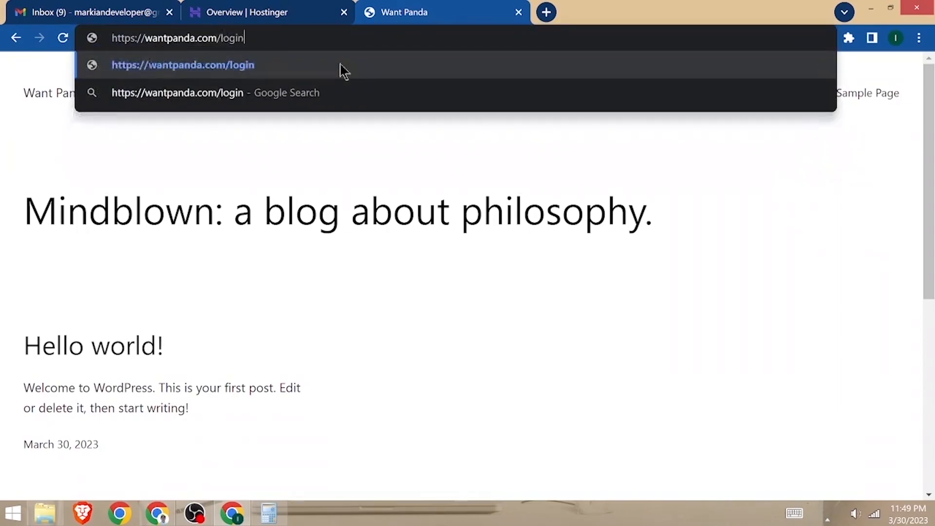
key("Return")
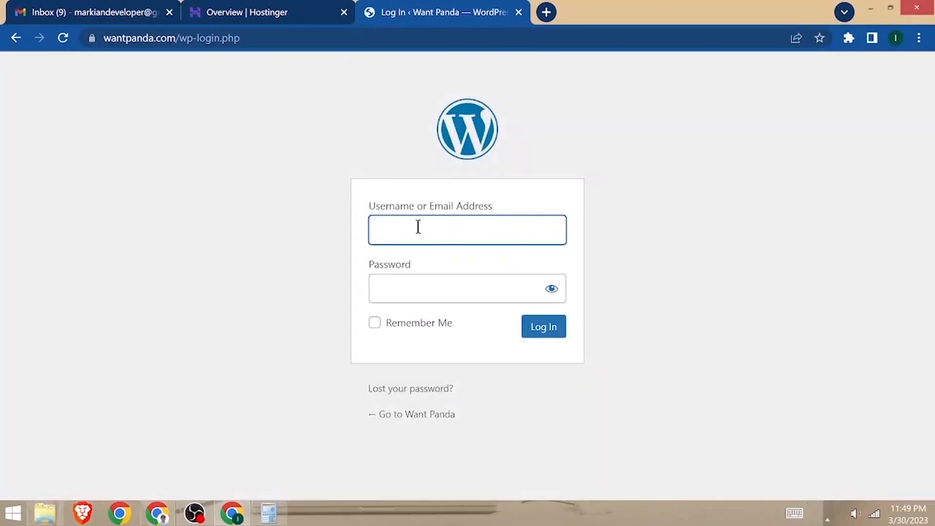
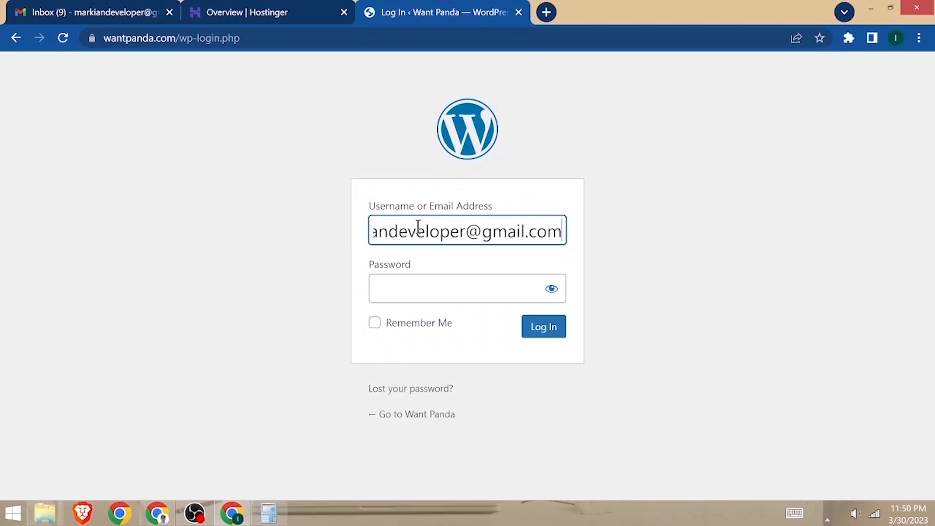
- Log in to WordPress with the administrator's e-mail and password, enable Remember Me, and save the password in the browser
key("Tab")
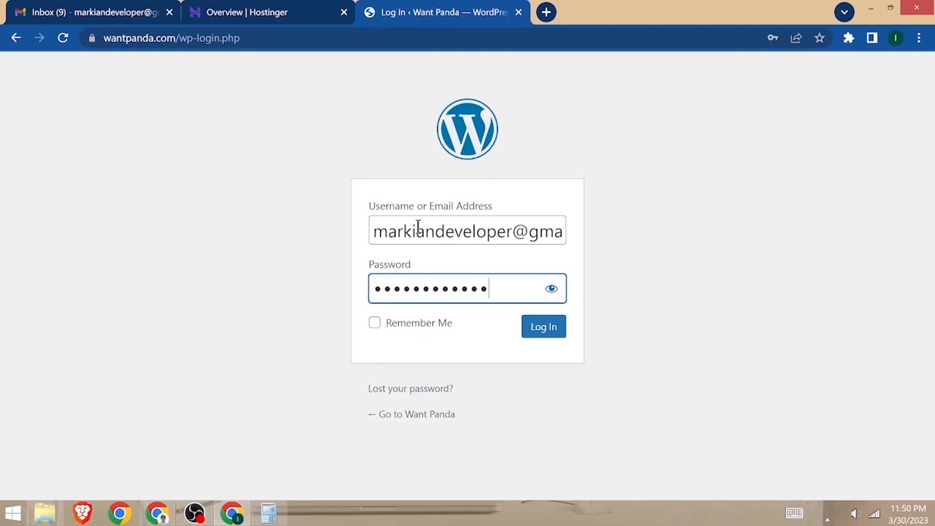
left_click(375, 323)
left_click(544, 335)
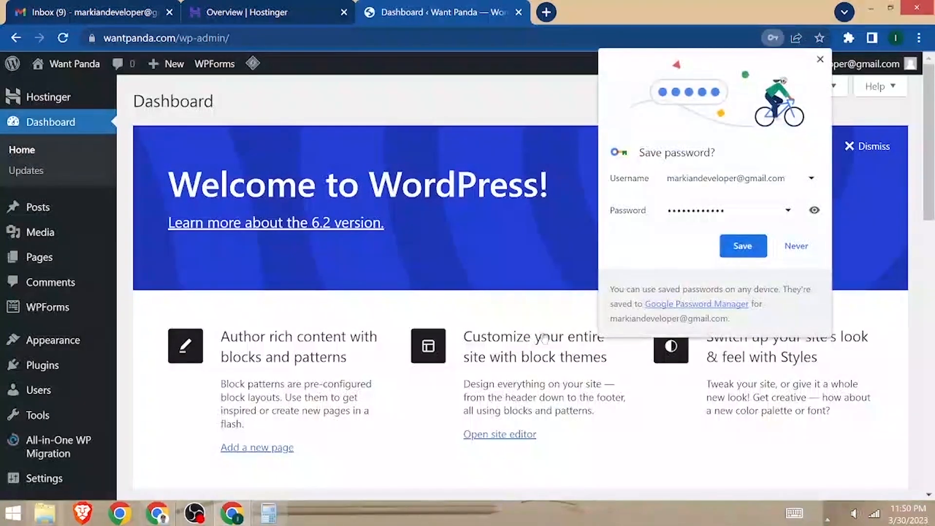
left_click(762, 247)
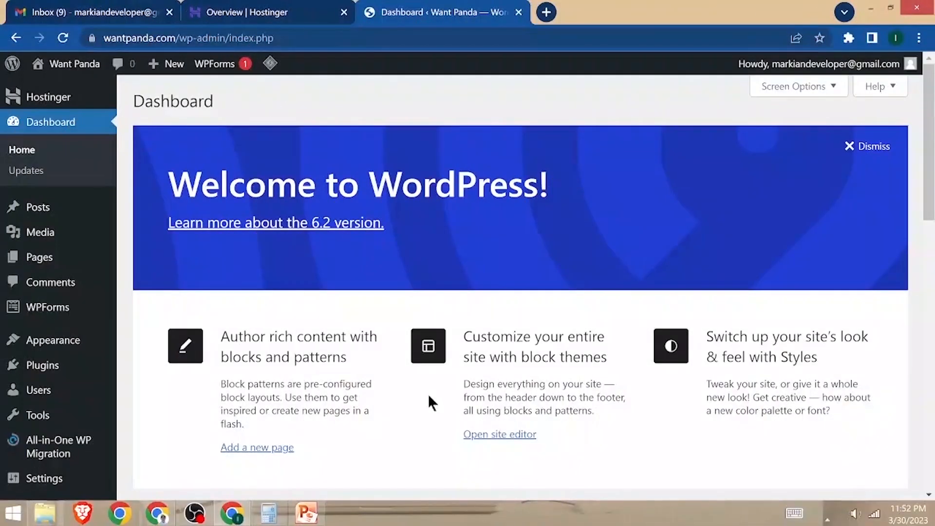
- In the WordPress permalink settings, choose the Post name structure and look over the remaining options
mouse_move(25, 477)
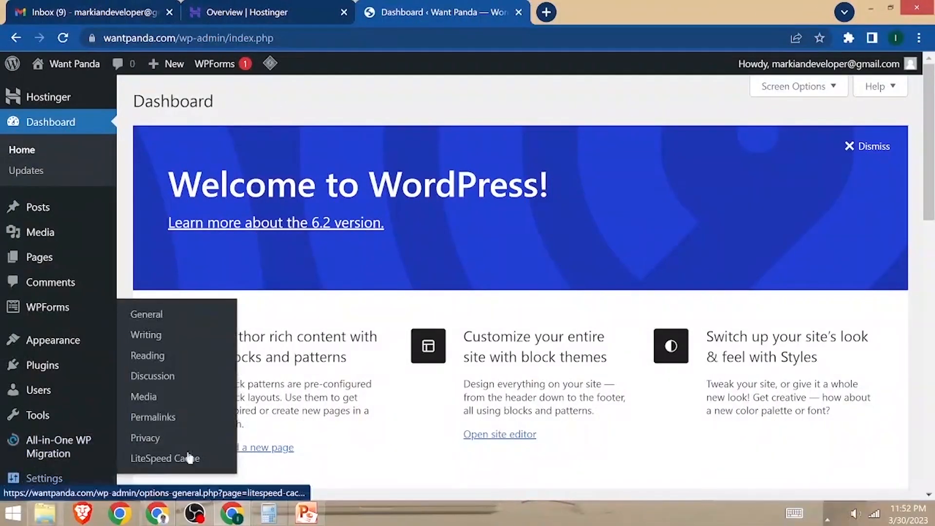
left_click(166, 422)
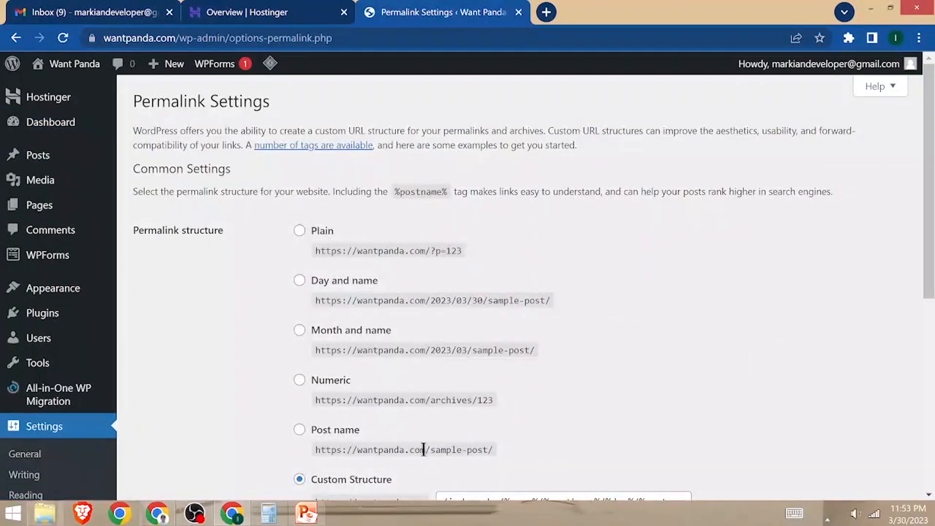
left_click(300, 430)
scroll(480, 403, "down", 3)
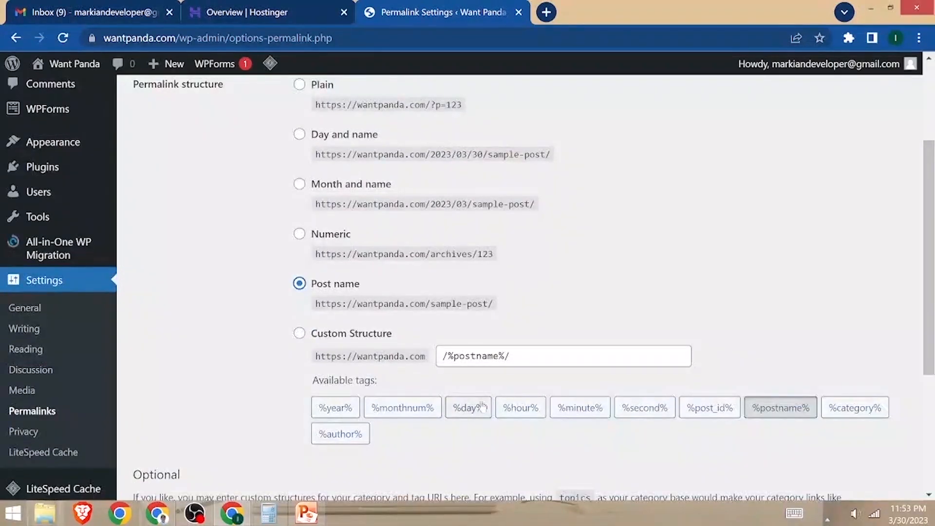
scroll(474, 409, "down", 5)
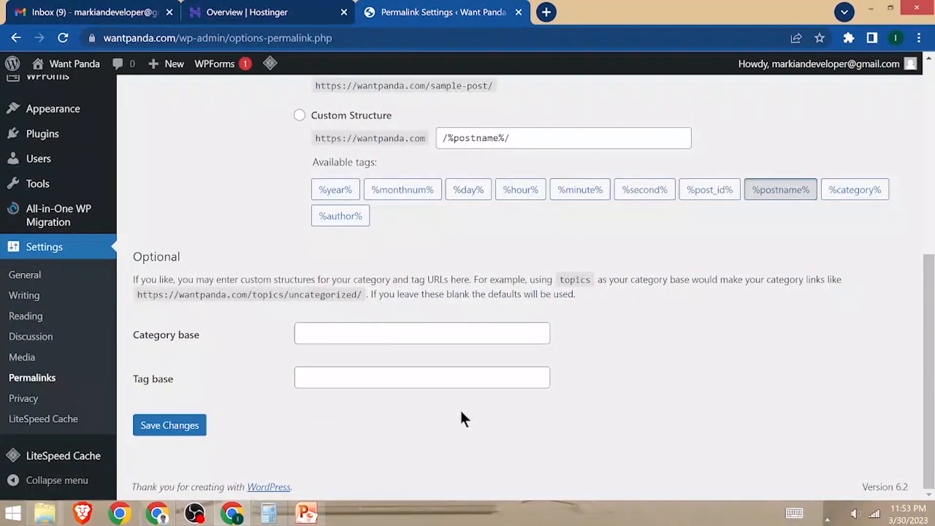
scroll(460, 419, "up", 1)
scroll(463, 419, "up", 5)
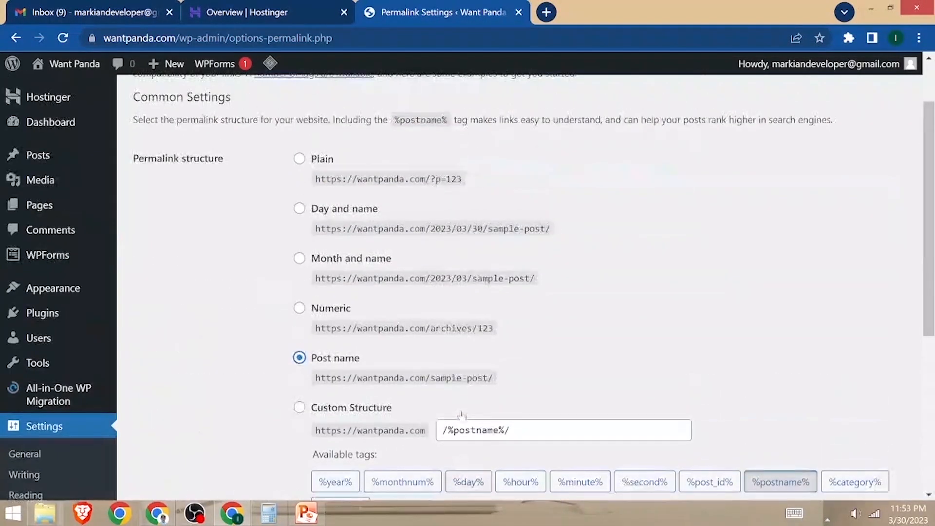
- Visit wantpanda.com in a new browser tab, open the Hello world! post, and examine its URL structure
left_click(546, 13)
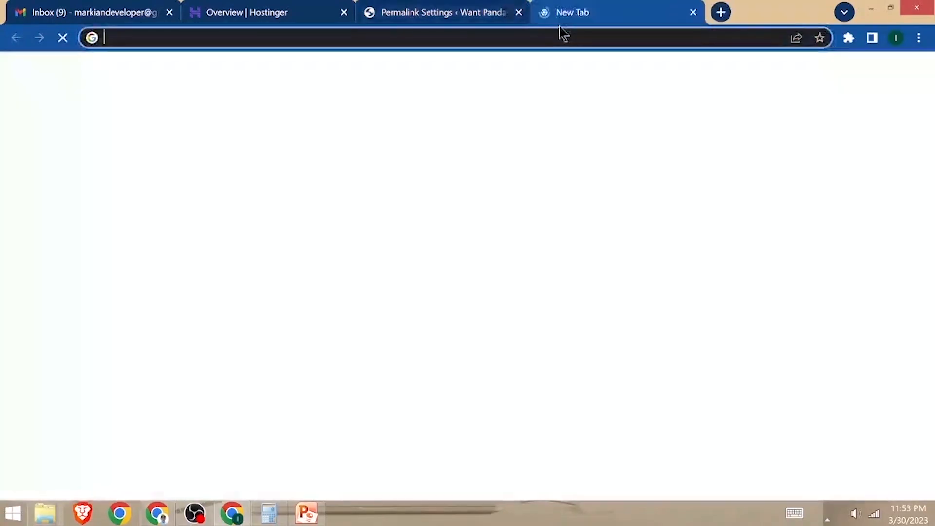
type("wantp")
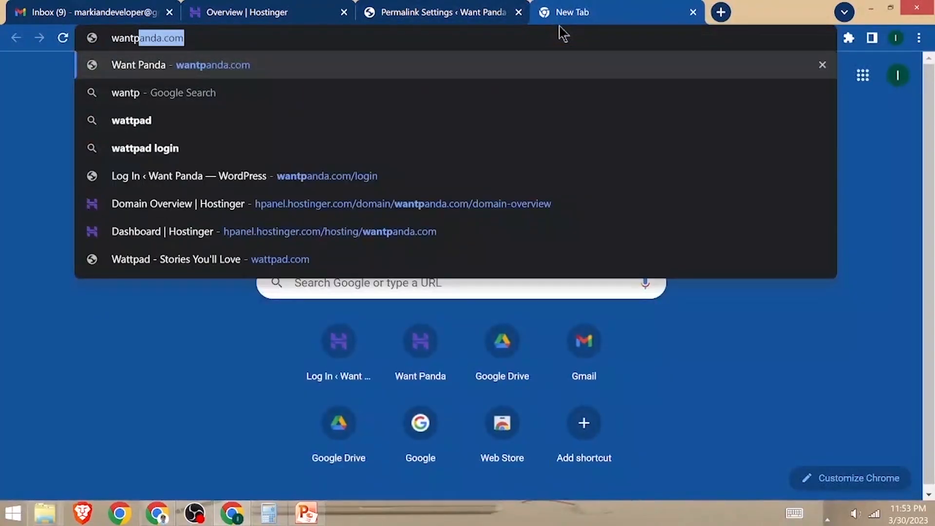
key("Return")
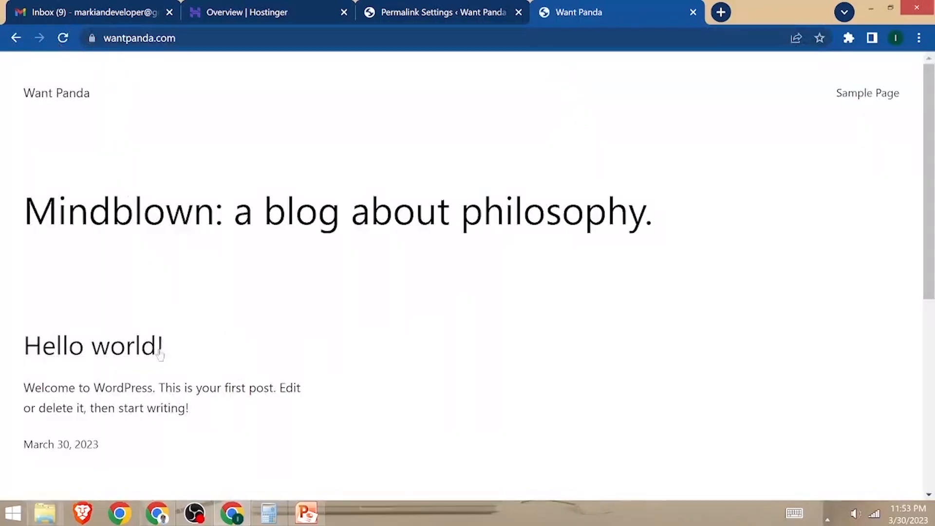
left_click(138, 354)
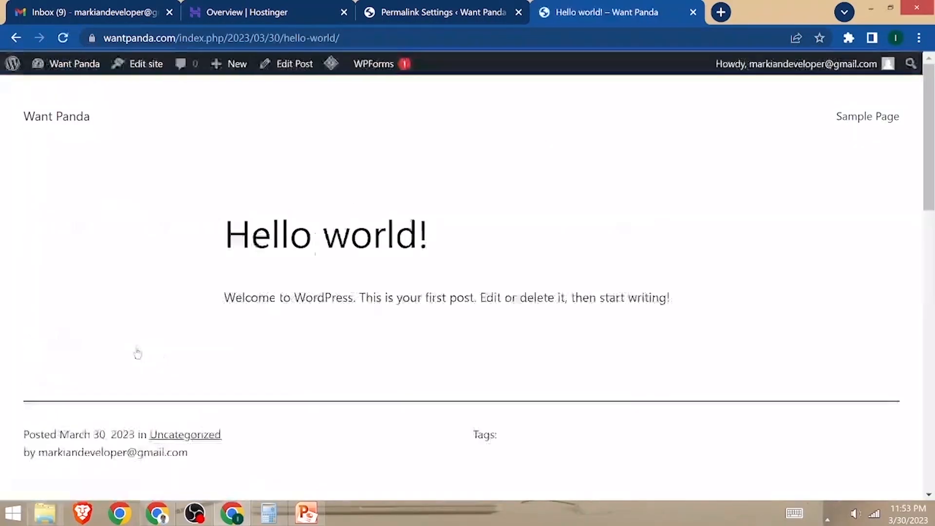
left_click_drag(185, 43, 117, 46)
left_click(268, 40)
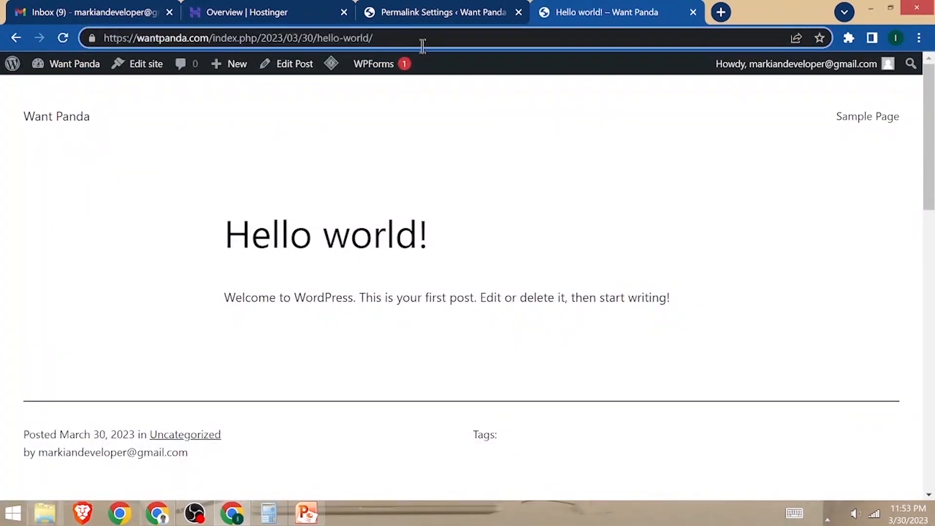
- Return to the permalink settings and save the Post name structure
left_click(435, 14)
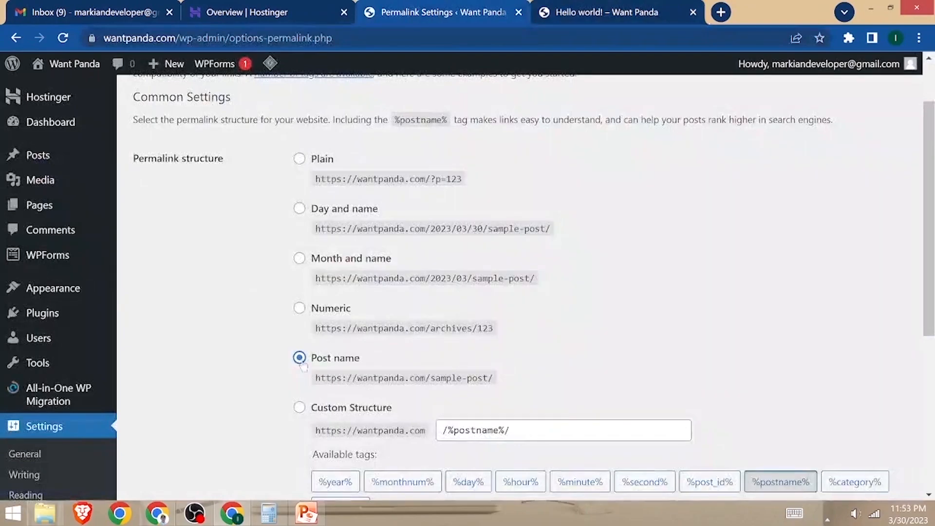
scroll(315, 360, "down", 5)
left_click(178, 428)
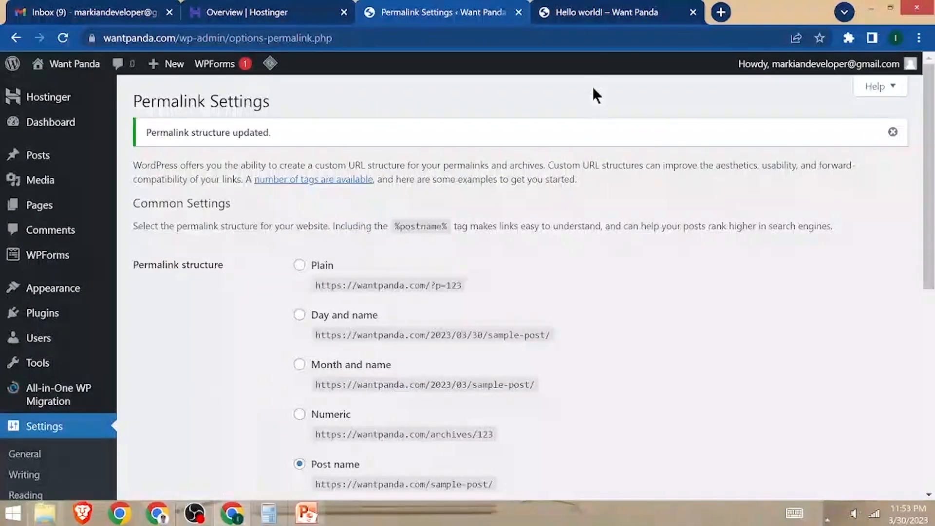
- Reload the Want Panda site, open the Hello world! post again from the home page, and check its URL
left_click(598, 7)
left_click(63, 38)
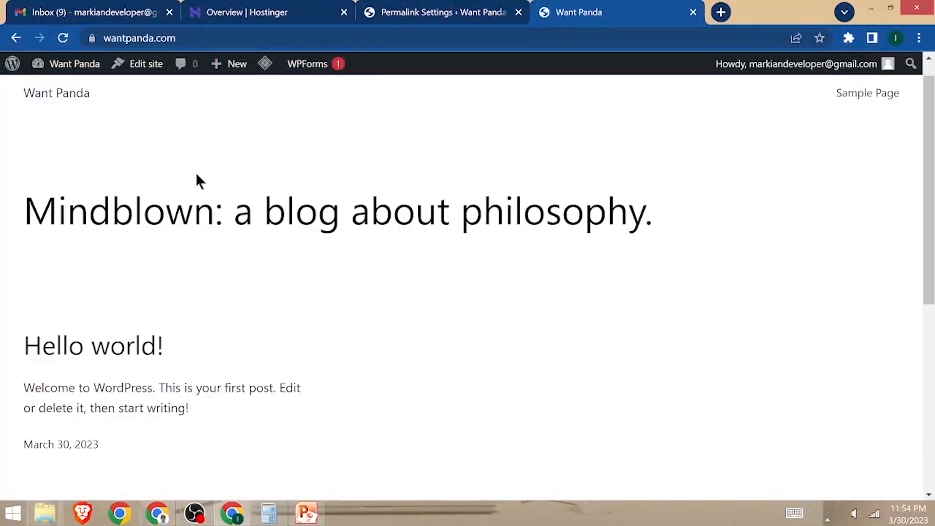
left_click(130, 347)
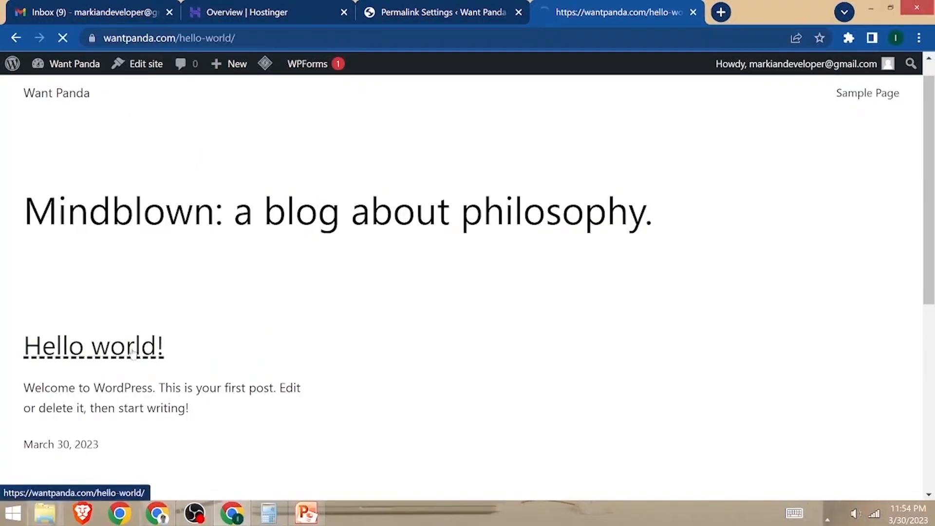
left_click(252, 39)
left_click(240, 37)
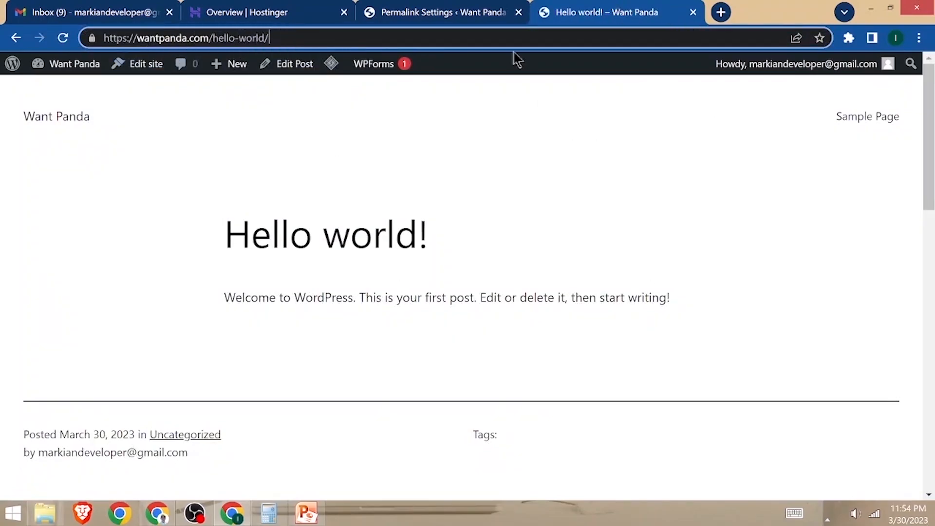
- Return to the WordPress admin, open the list of installed plugins, and look through it
left_click(435, 9)
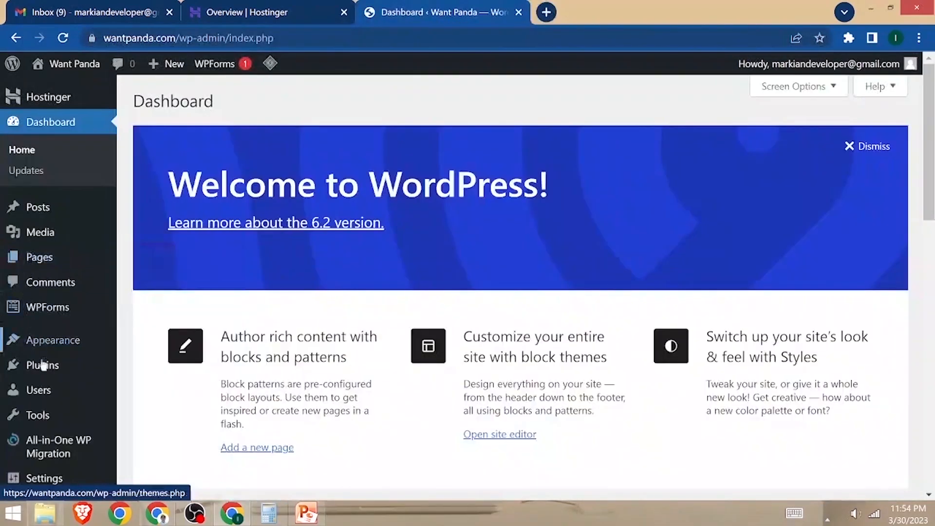
mouse_move(44, 370)
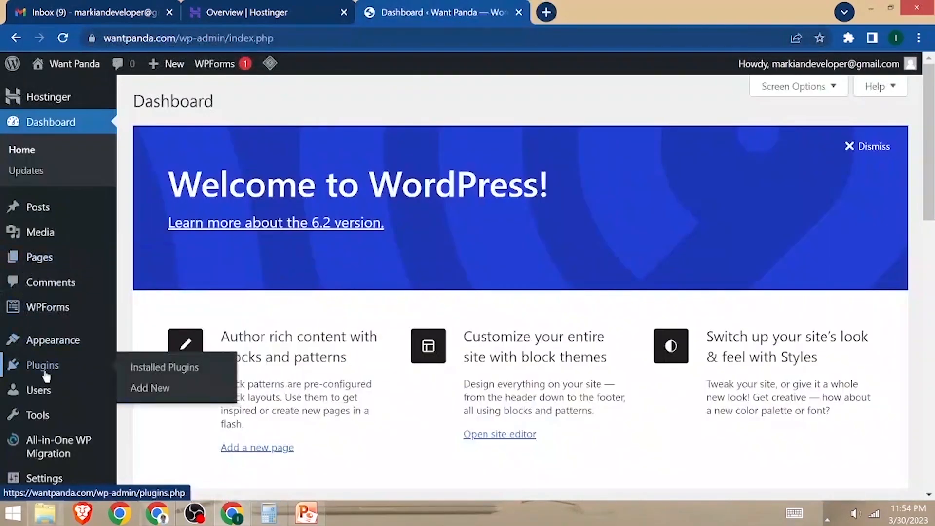
left_click(170, 371)
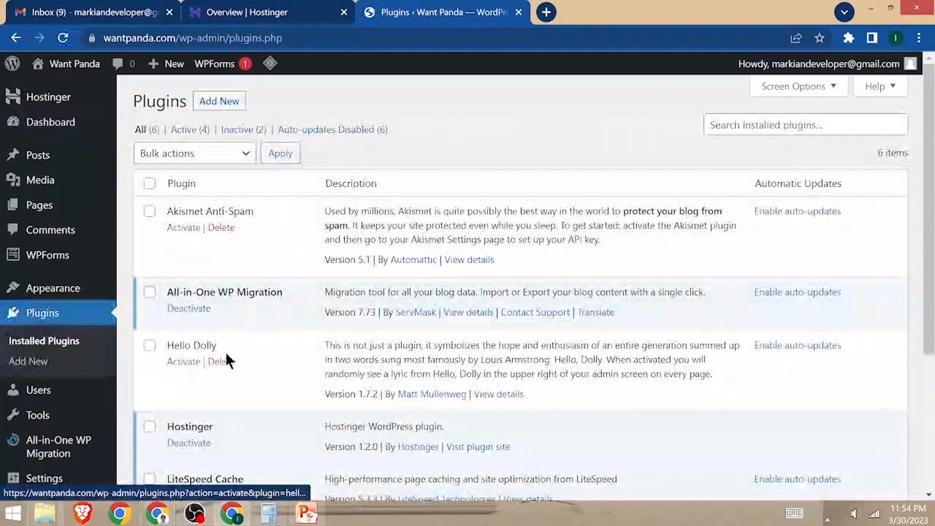
scroll(285, 350, "down", 4)
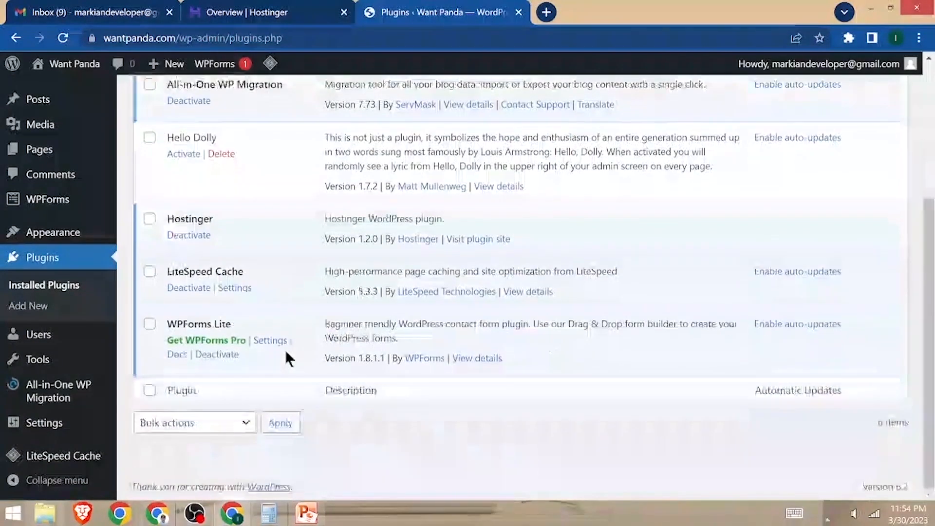
scroll(285, 350, "up", 4)
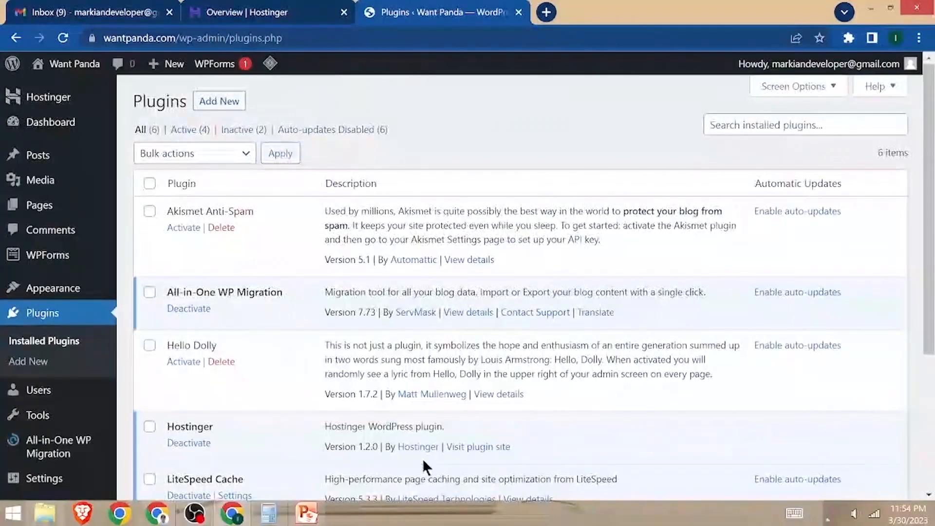
- Deactivate all installed plugins with a bulk action
left_click(151, 183)
left_click(184, 157)
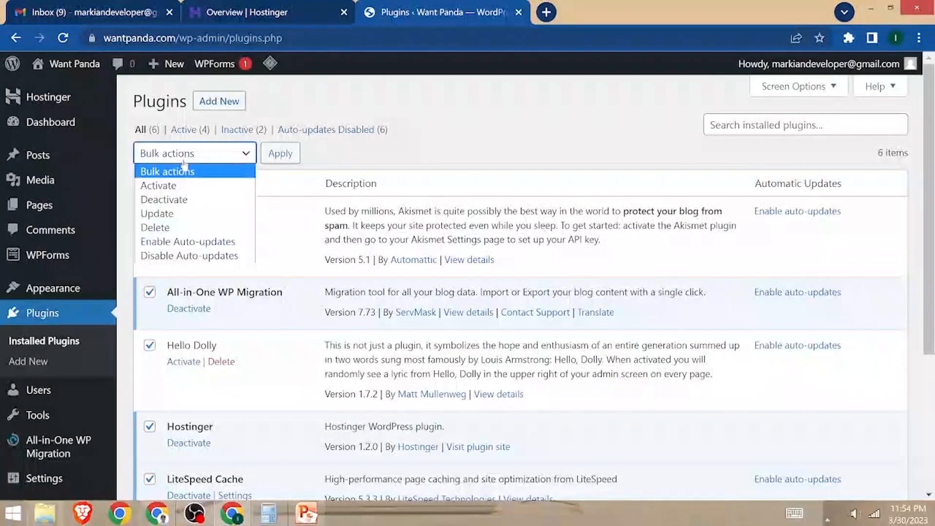
left_click(191, 197)
left_click(269, 156)
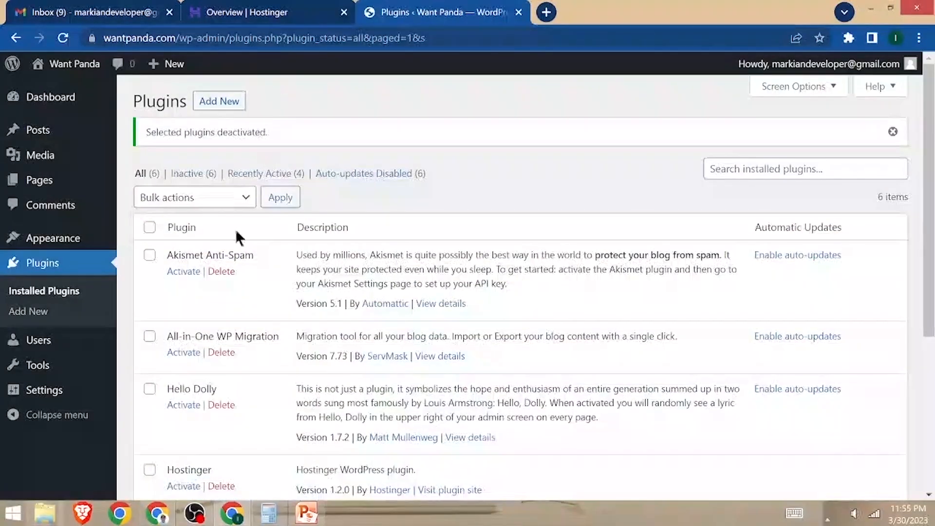
- Select every installed plugin, bulk delete them all, and confirm the deletion
left_click(151, 230)
left_click(197, 199)
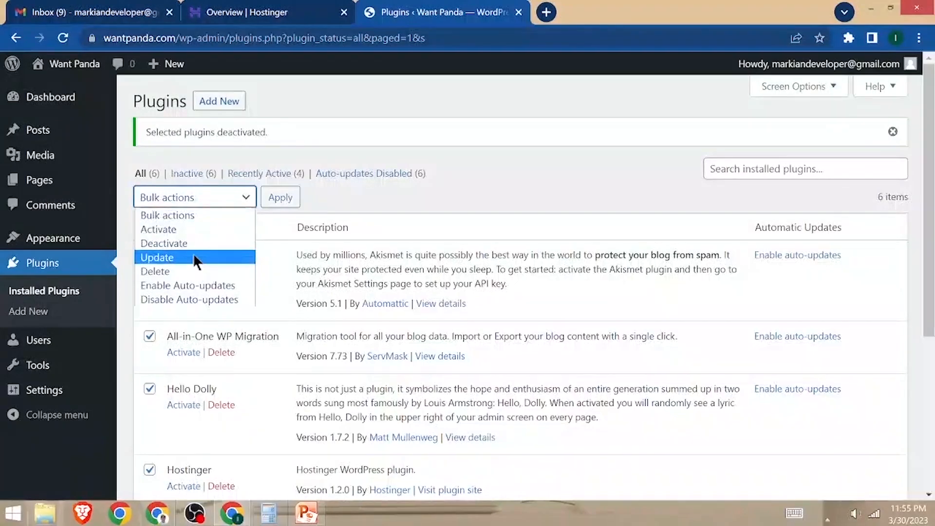
left_click(190, 270)
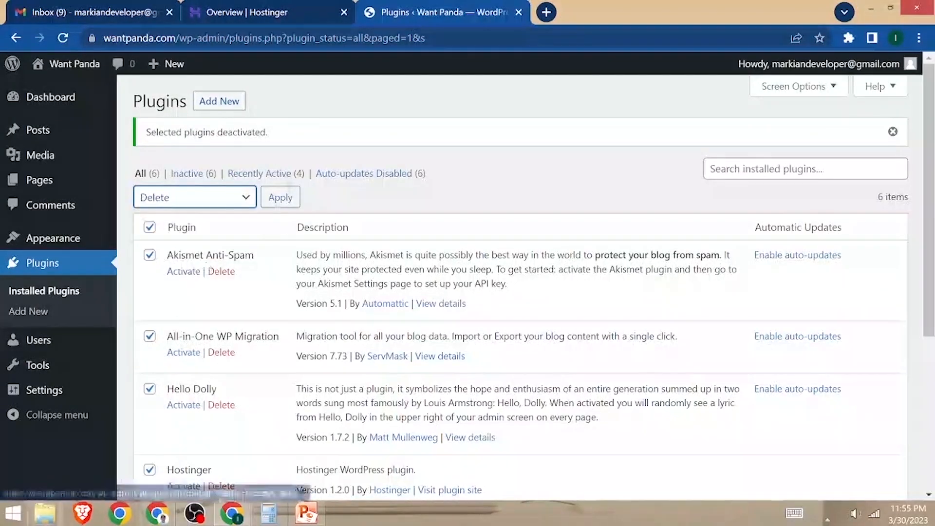
left_click(279, 198)
left_click(536, 139)
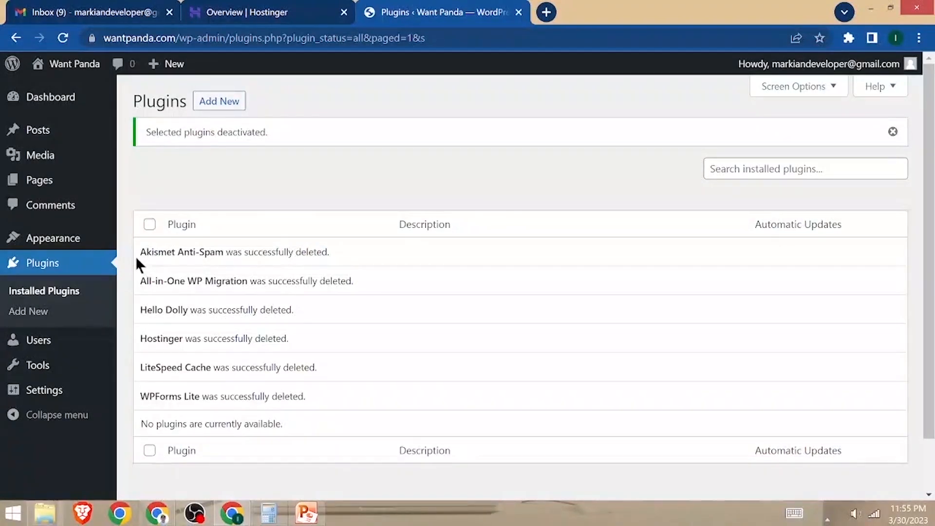
- Move the Hello world! post to the trash and permanently delete it from there
left_click(83, 110)
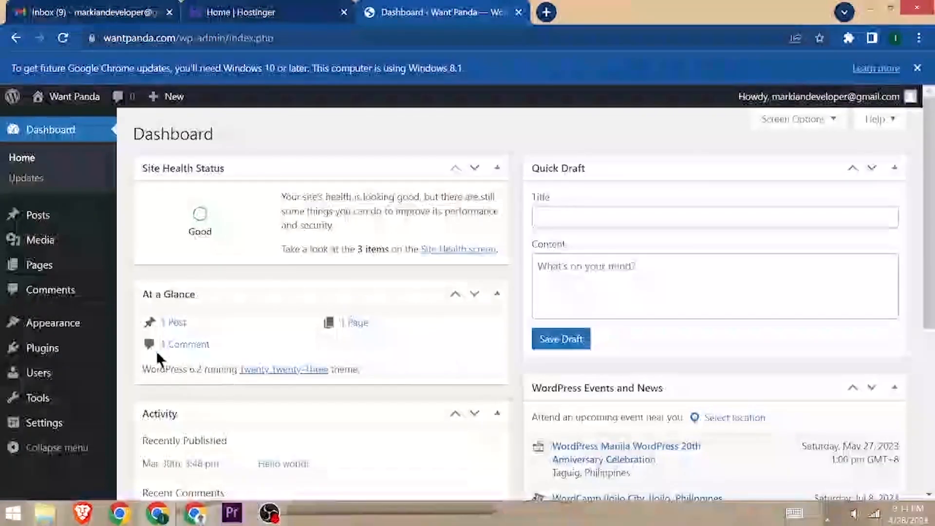
mouse_move(62, 234)
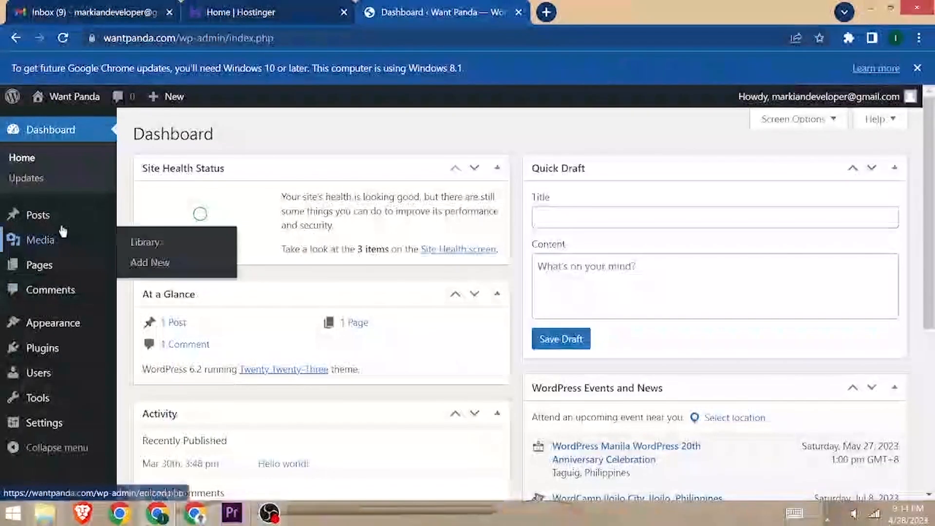
left_click(164, 219)
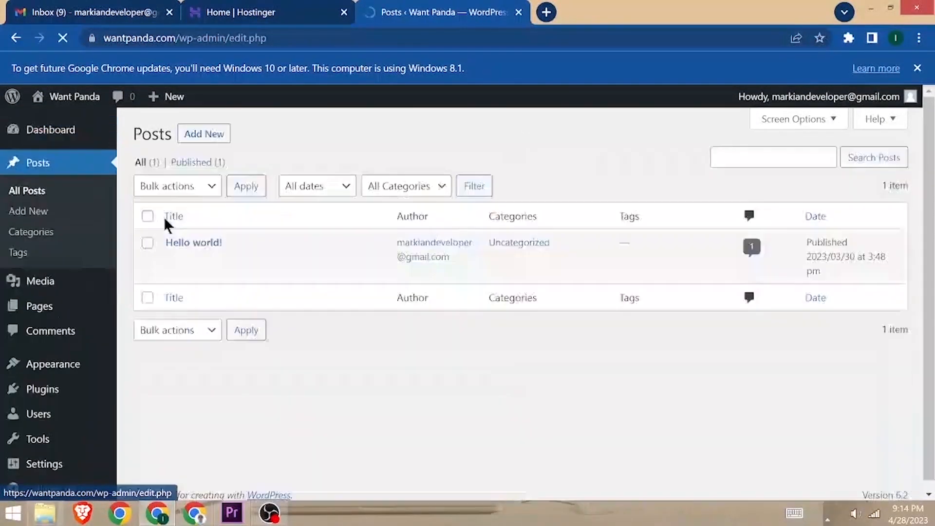
left_click(147, 216)
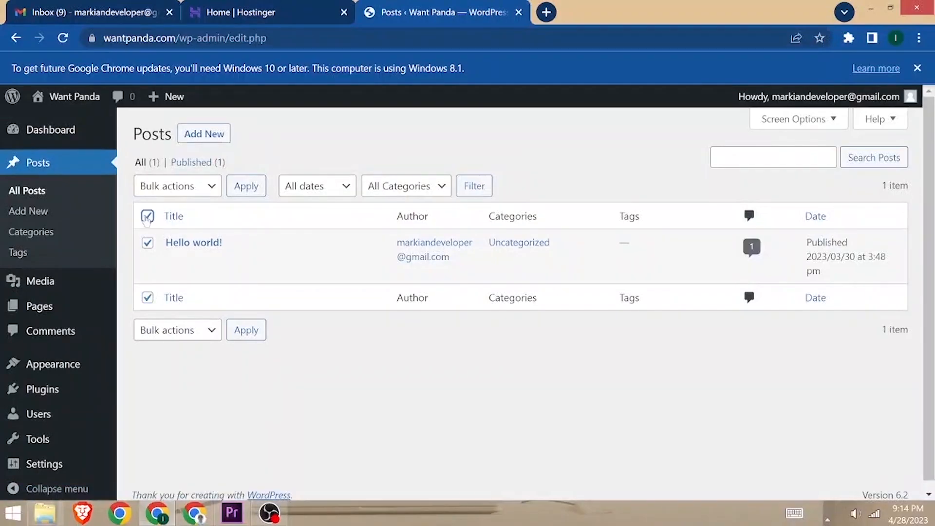
left_click(250, 261)
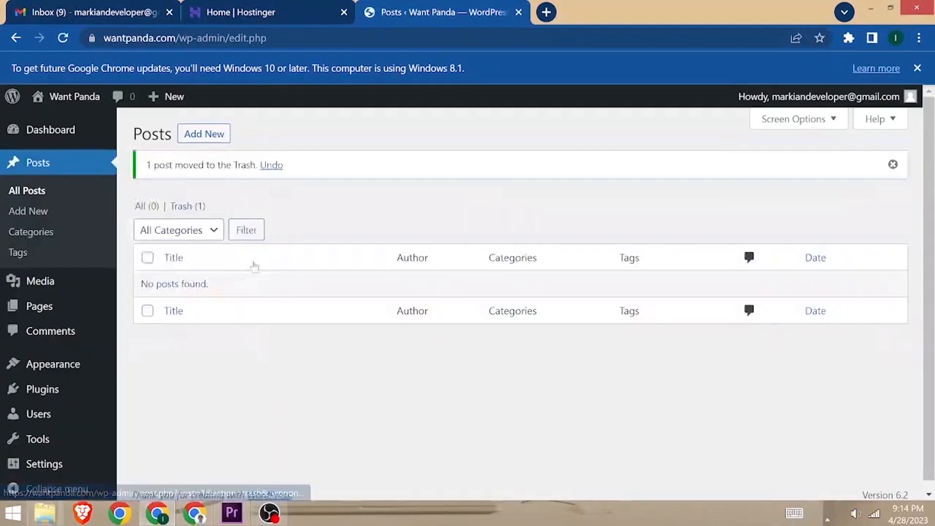
left_click(189, 206)
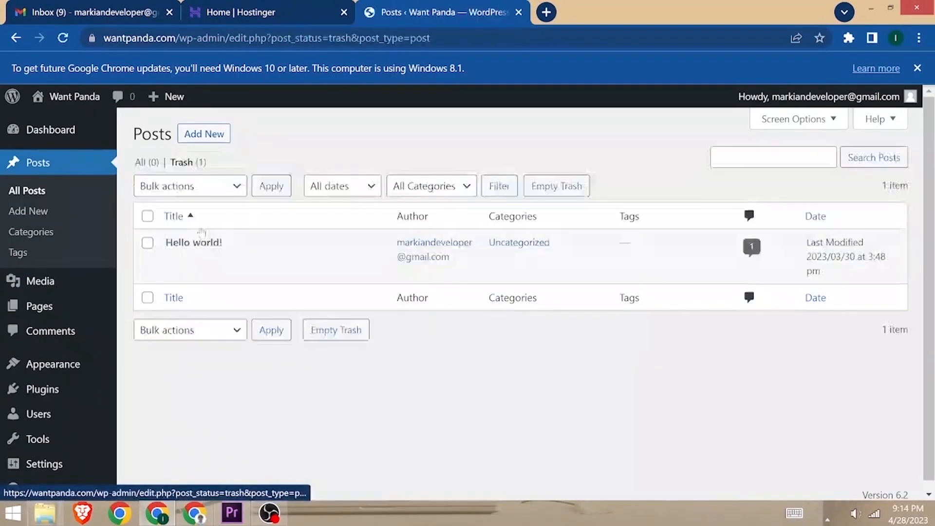
left_click(237, 261)
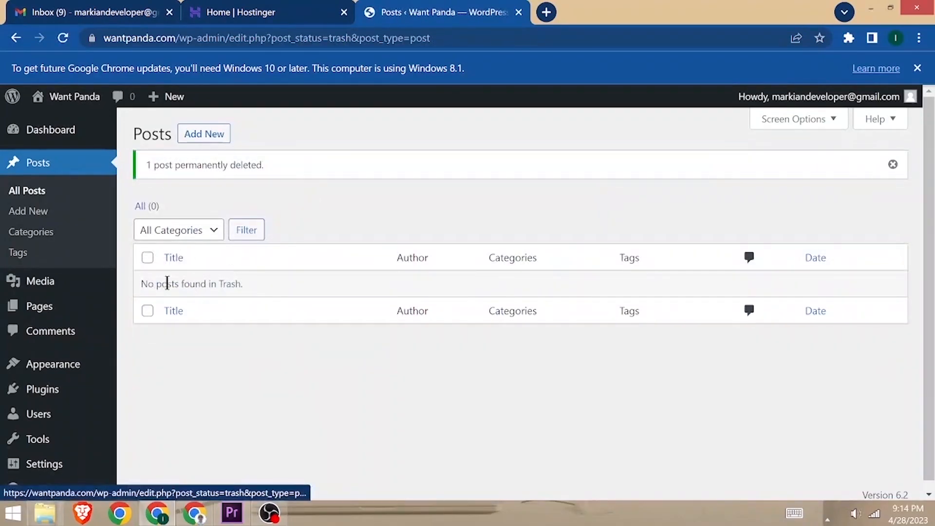
- Open the list of all pages and bulk move the Privacy Policy and Sample Page entries to the trash
mouse_move(54, 312)
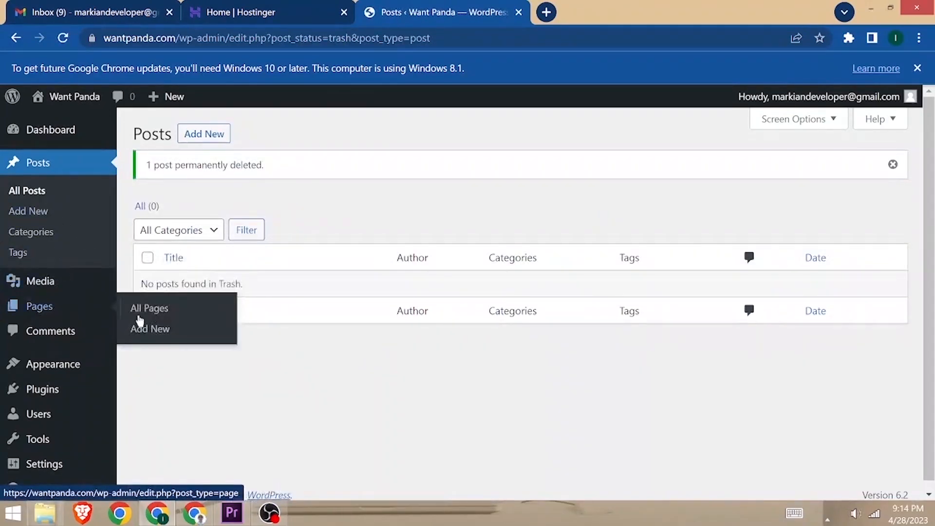
left_click(145, 308)
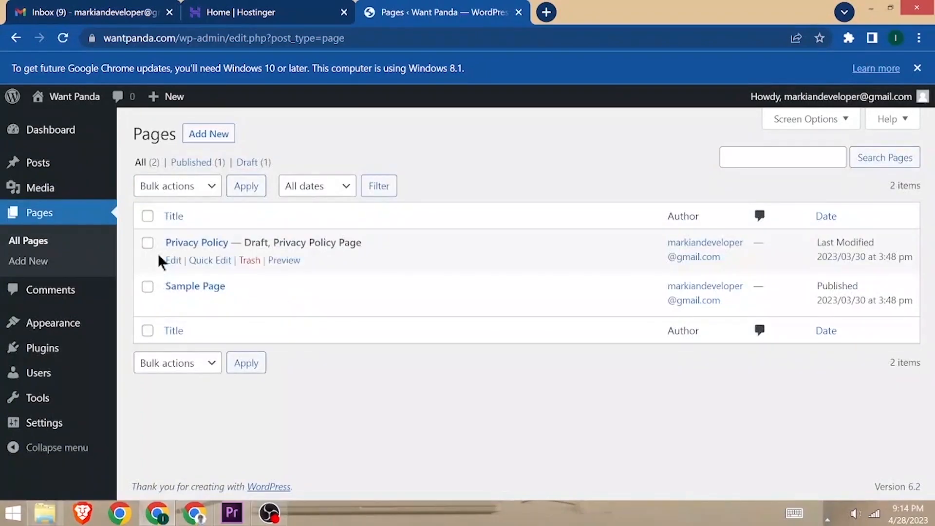
left_click(147, 215)
left_click(172, 189)
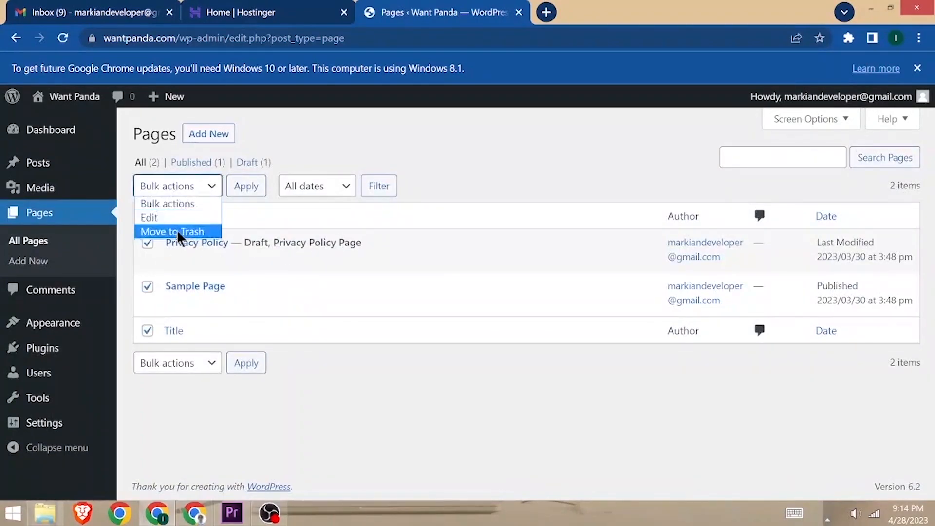
left_click(179, 233)
left_click(242, 192)
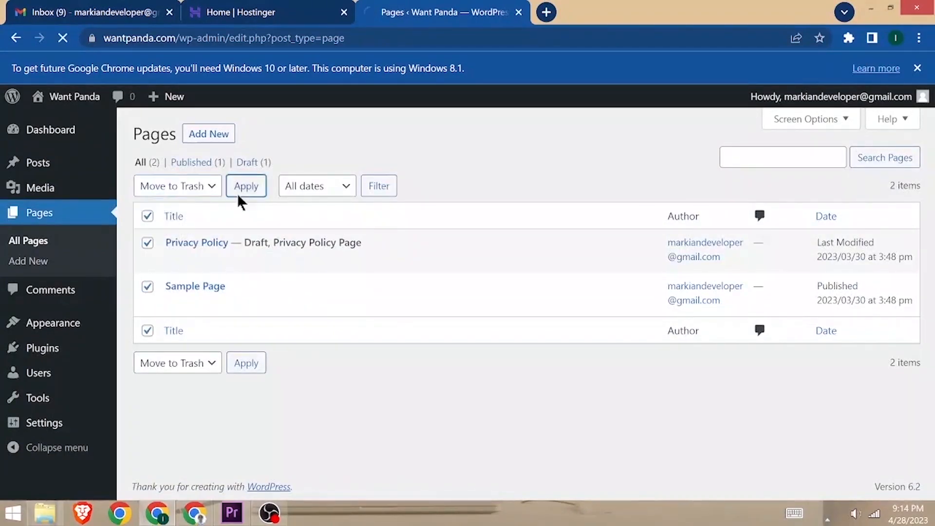
- Permanently delete both trashed pages from the pages trash with a bulk action
left_click(183, 207)
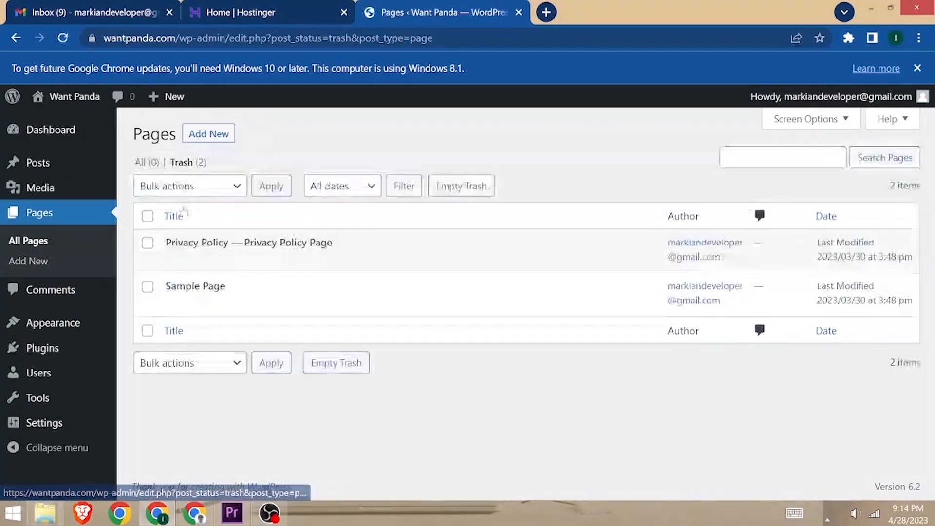
left_click(147, 217)
left_click(188, 185)
left_click(196, 236)
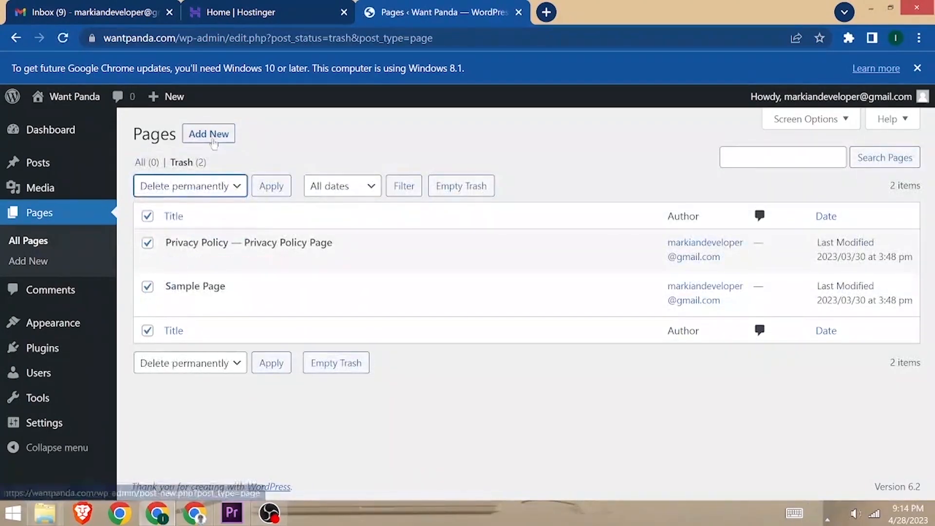
left_click(263, 194)
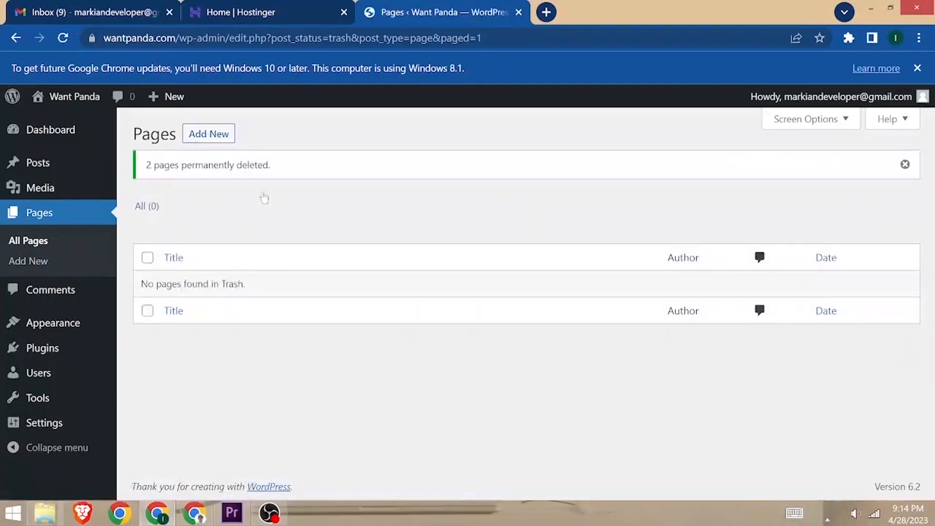
- Return to the dashboard, open the Want Panda site in a new browser tab, and look over its home page
left_click(59, 130)
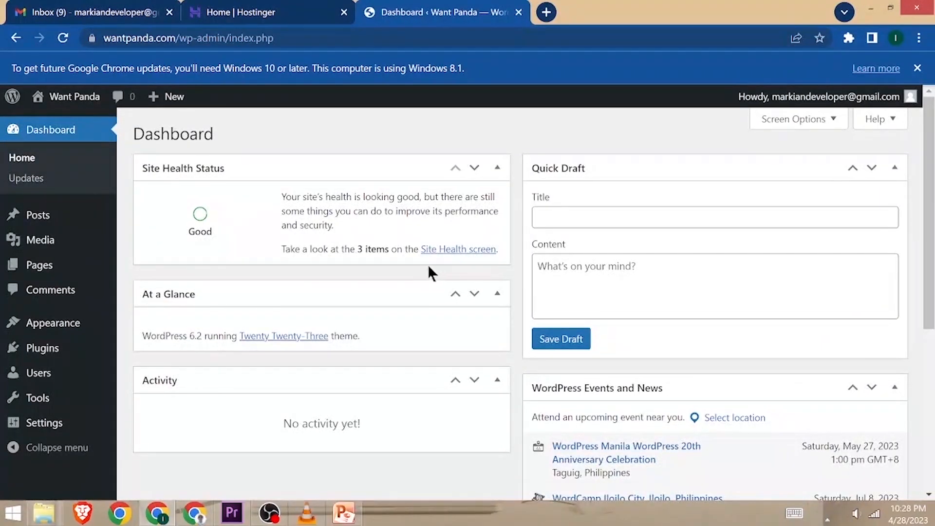
mouse_move(75, 96)
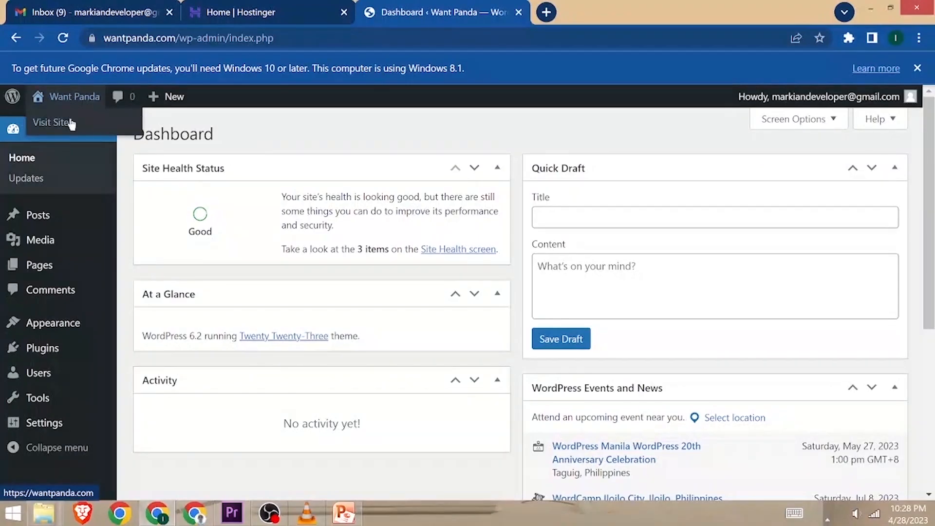
right_click(71, 124)
left_click(115, 131)
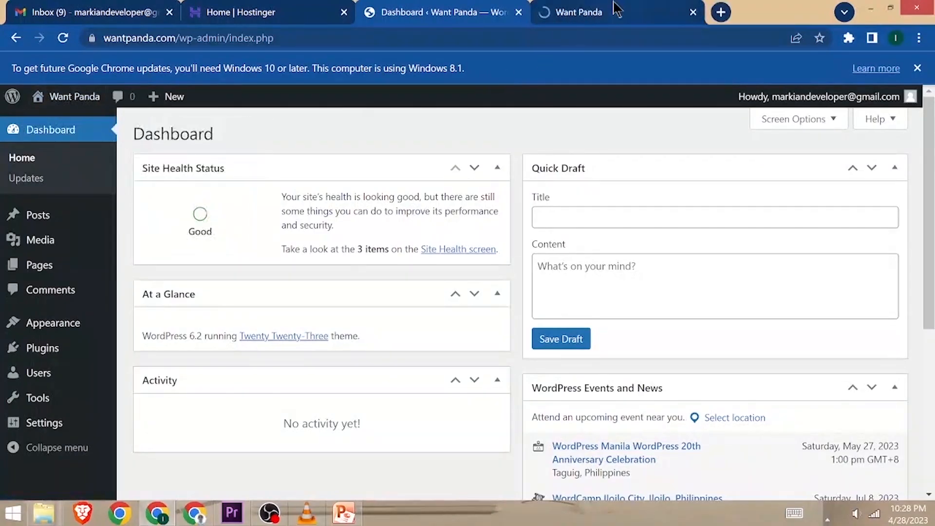
left_click(615, 9)
scroll(503, 175, "down", 4)
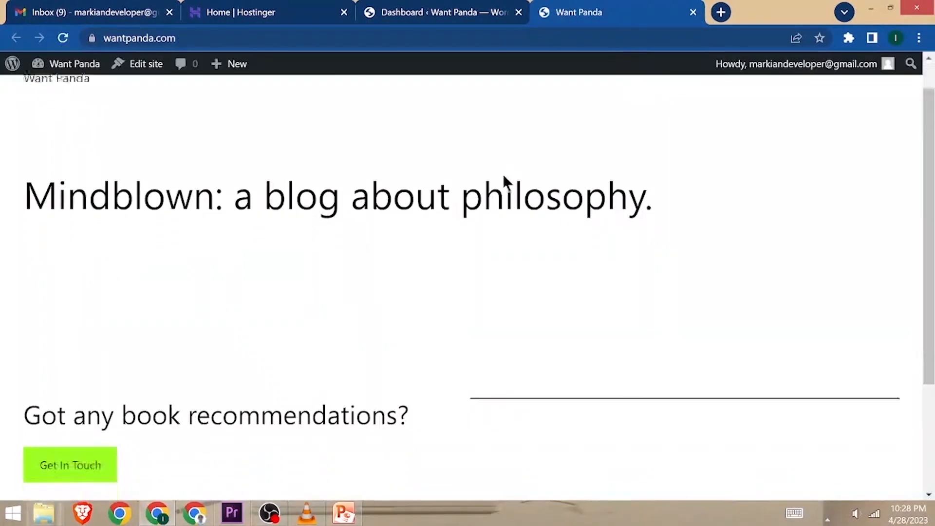
scroll(503, 178, "up", 4)
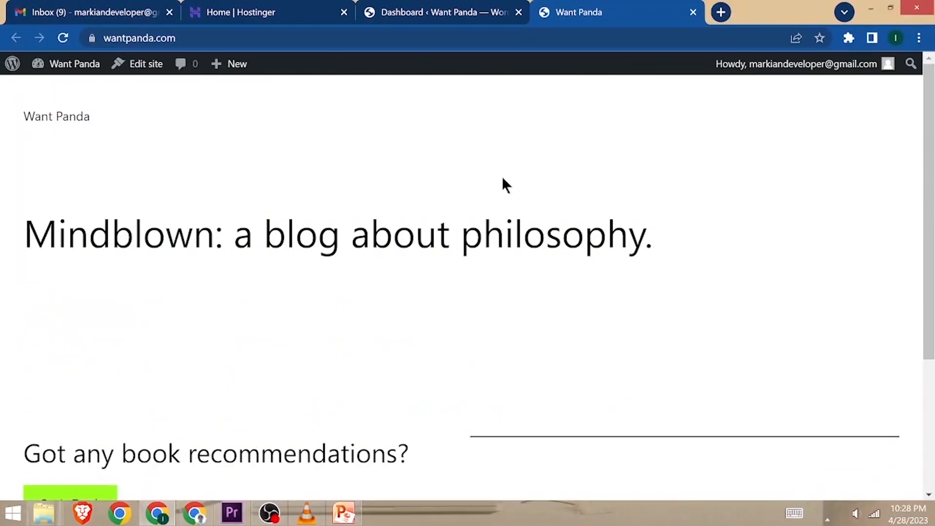
left_click(456, 20)
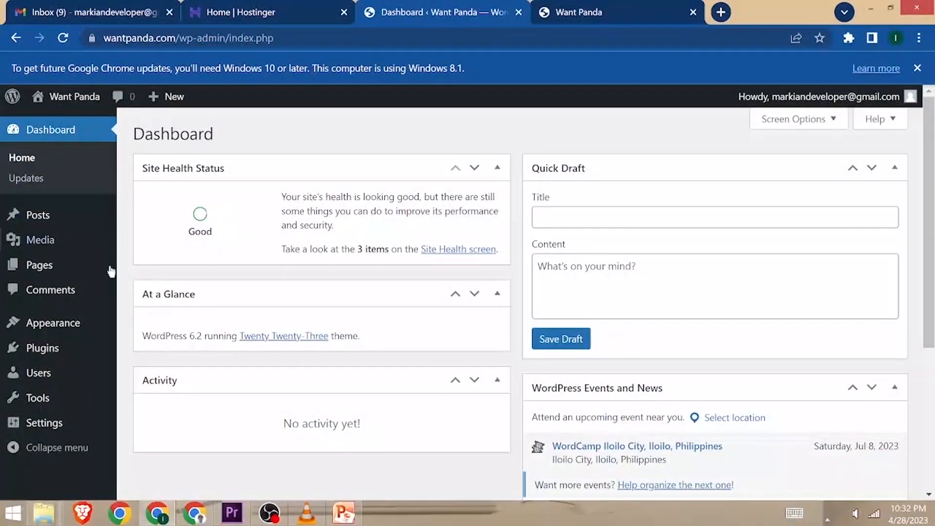
- Search the available themes for "astra", and install and activate the Astra theme
mouse_move(70, 323)
left_click(154, 330)
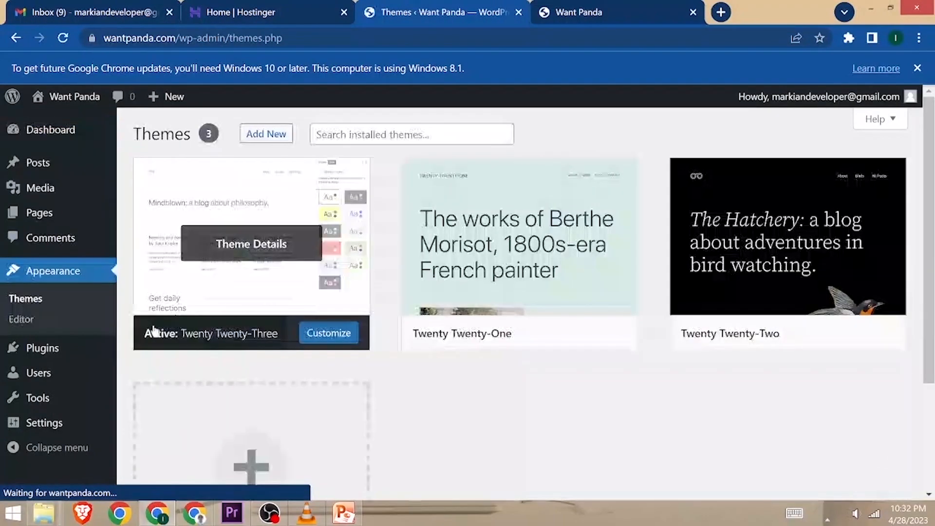
left_click(276, 133)
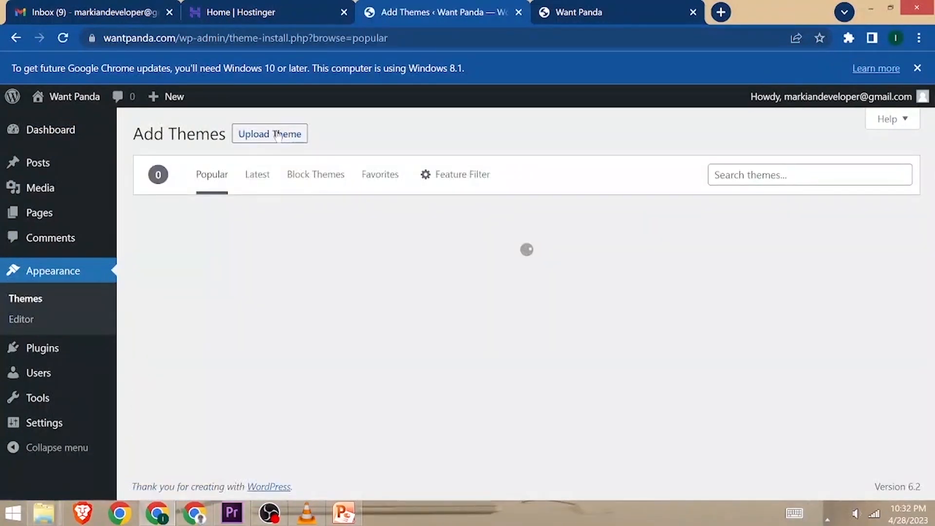
left_click(756, 175)
type("astra")
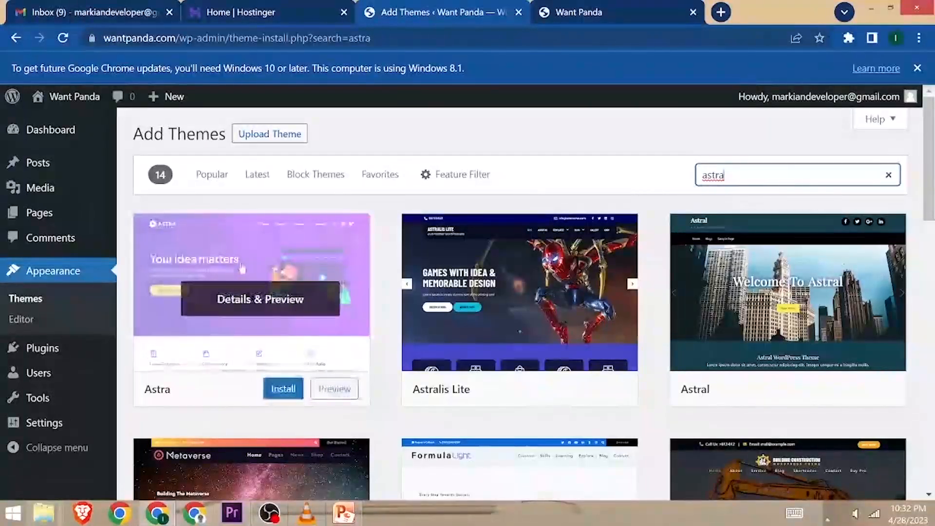
left_click(296, 395)
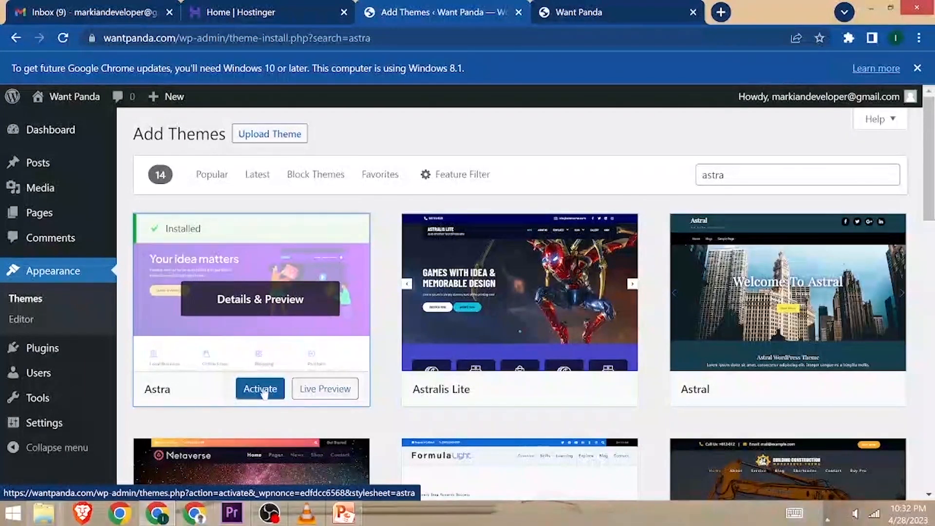
left_click(261, 393)
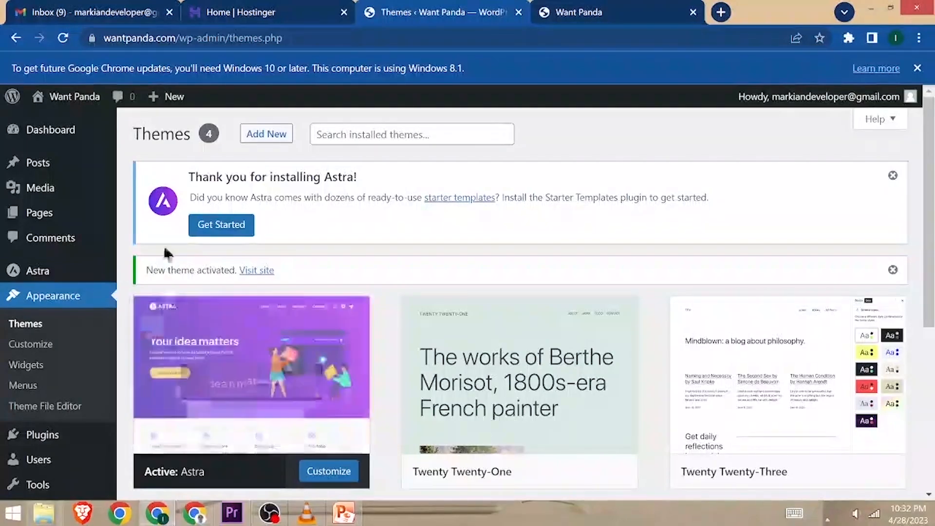
- Reload the Want Panda site in its own browser tab to check the new theme, and return to the WordPress admin
left_click(578, 10)
left_click(59, 39)
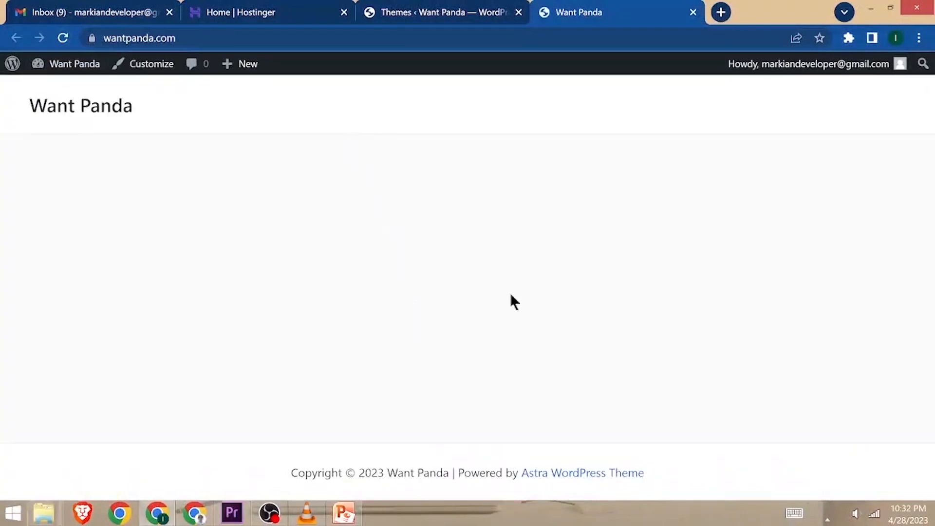
left_click(467, 19)
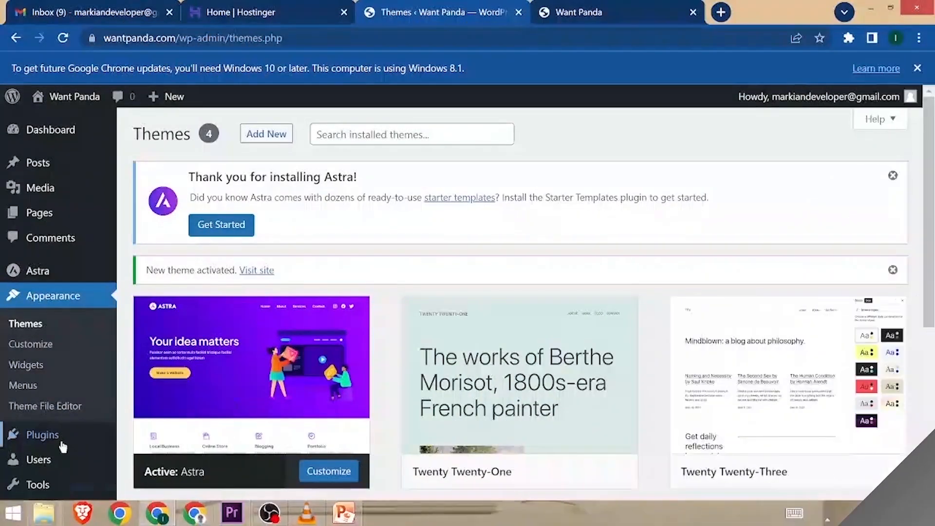
- Search the plugin directory for "astra" and install the Starter Templates plugin
mouse_move(62, 447)
left_click(167, 419)
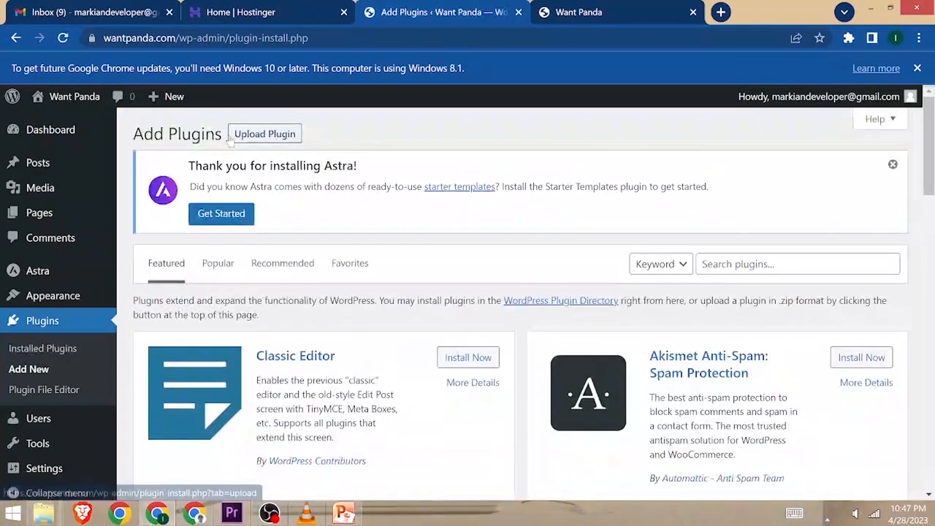
left_click(758, 264)
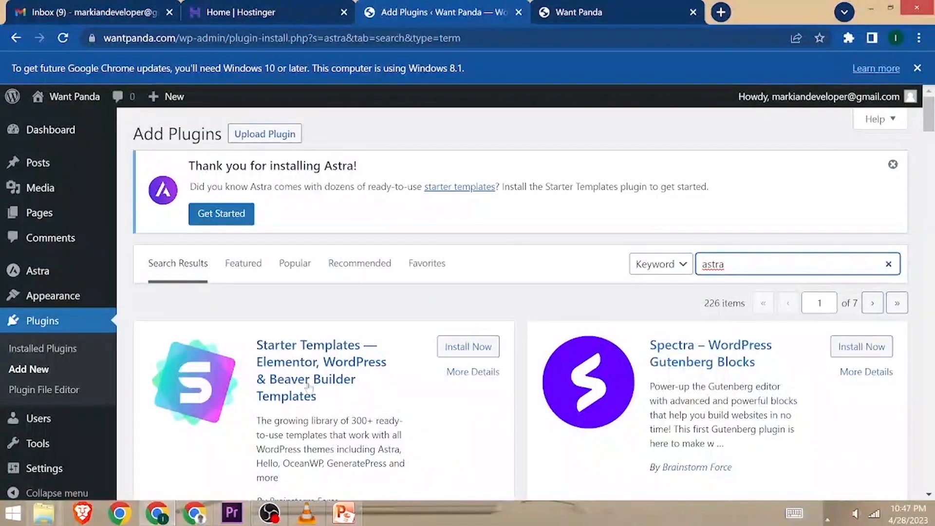
left_click(466, 348)
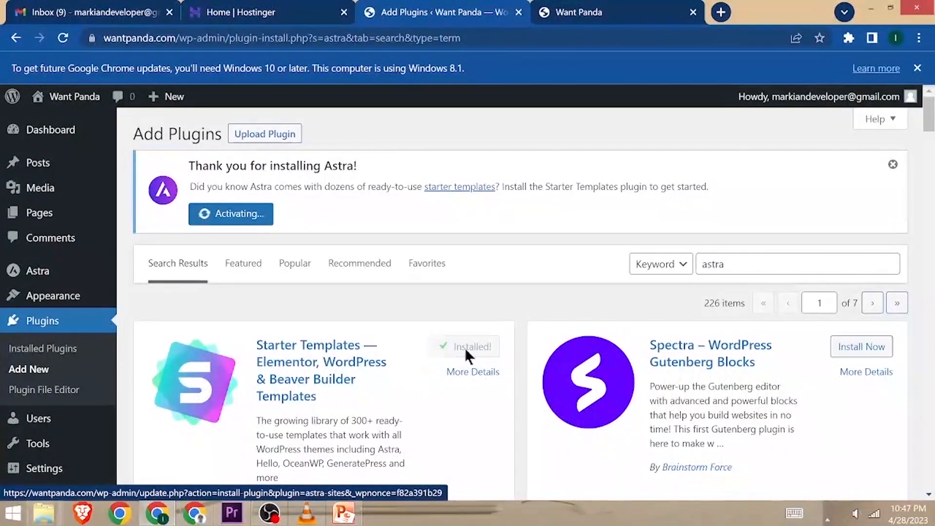
- Open the library of the activated Starter Templates plugin, start building the website, and choose Elementor as the page builder
left_click(468, 345)
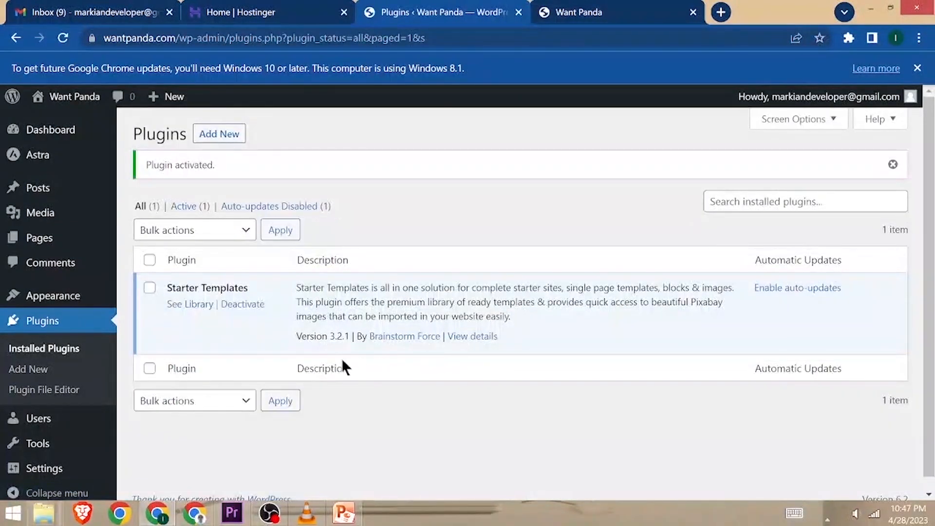
left_click(195, 305)
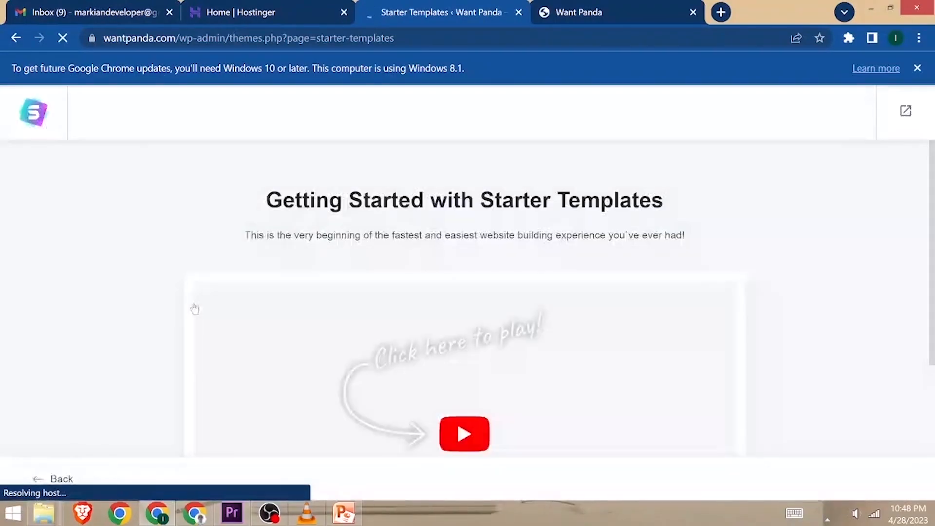
scroll(810, 316, "down", 4)
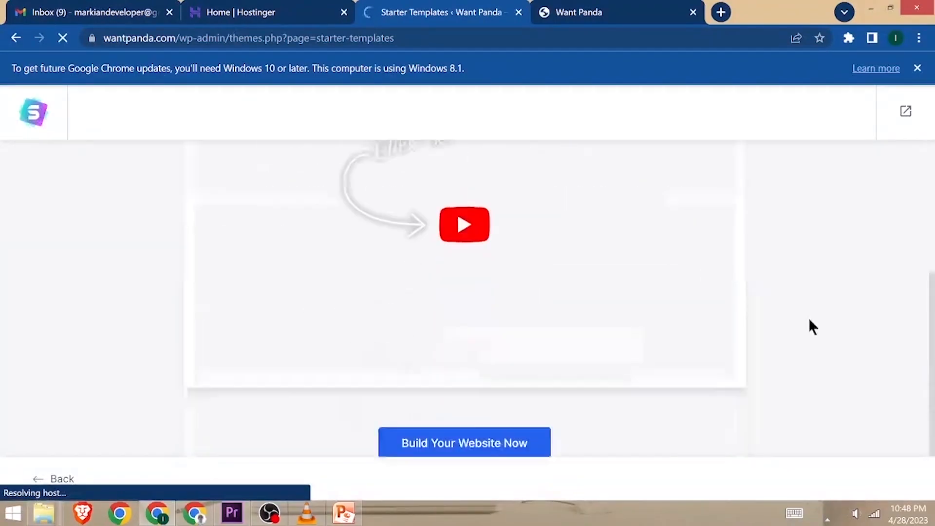
left_click(488, 445)
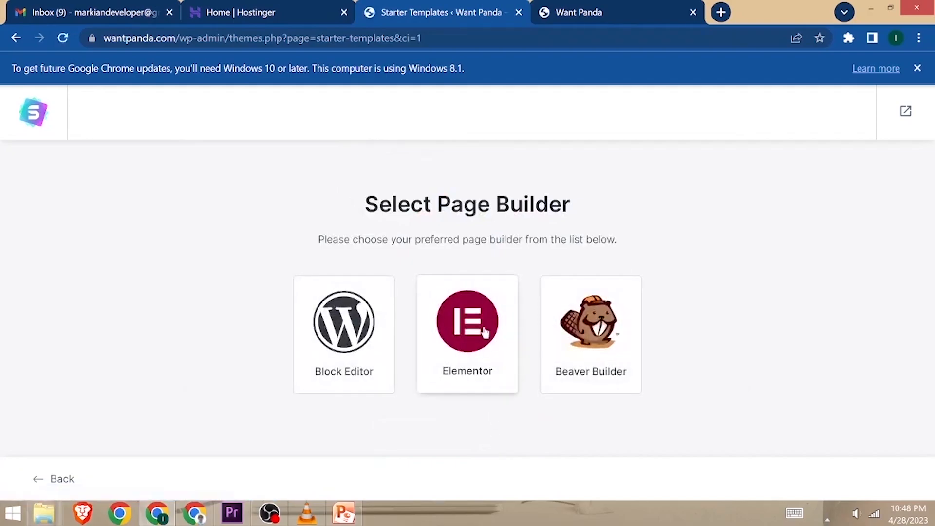
left_click(487, 334)
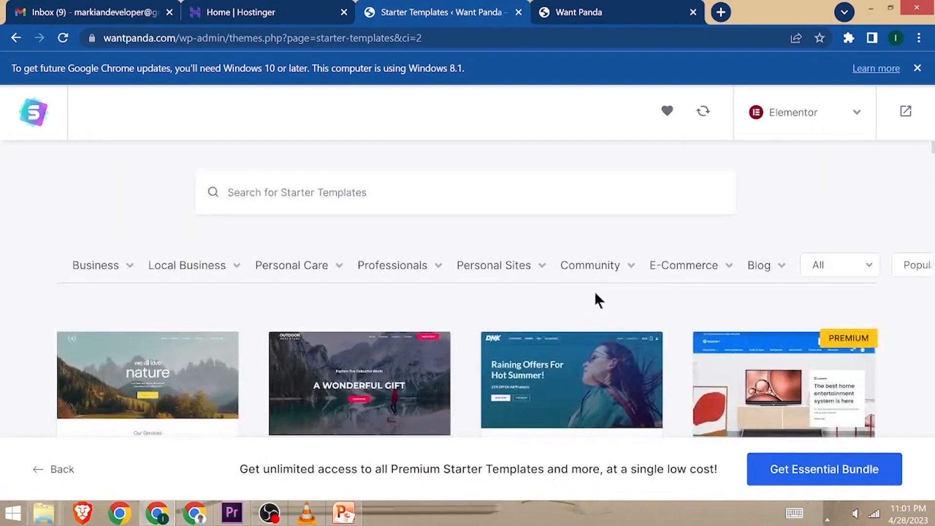
- Browse the gallery of Elementor starter templates to compare the available site designs
scroll(594, 300, "down", 4)
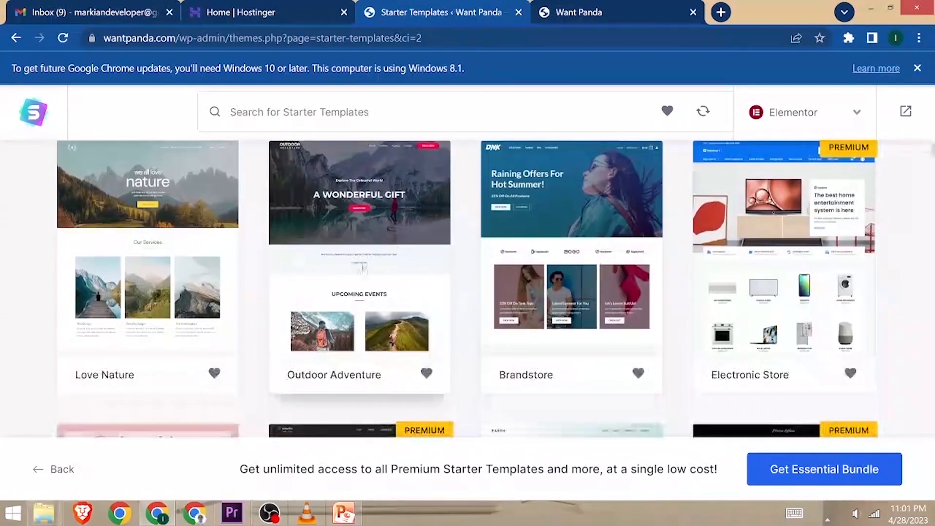
scroll(547, 314, "down", 5)
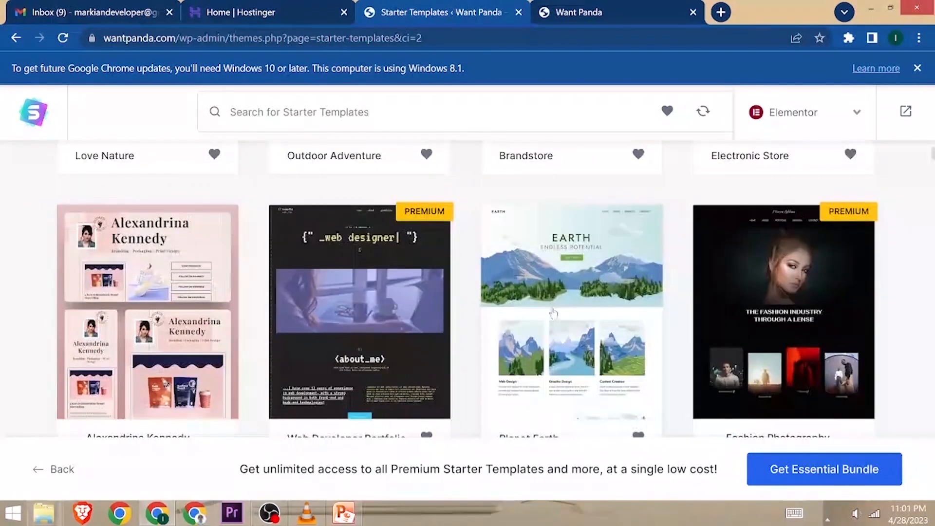
scroll(554, 313, "down", 10)
scroll(554, 314, "down", 10)
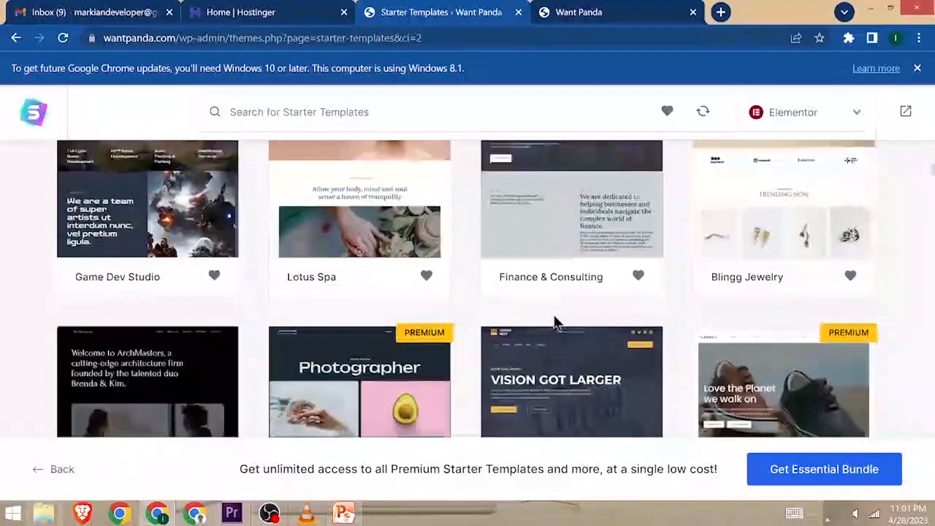
scroll(556, 323, "down", 8)
scroll(555, 320, "down", 6)
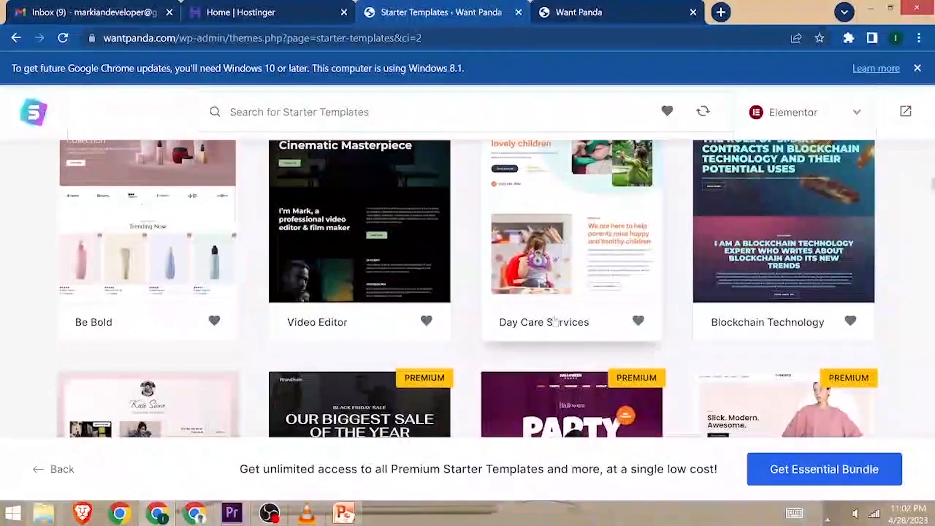
scroll(555, 321, "up", 14)
scroll(553, 314, "up", 15)
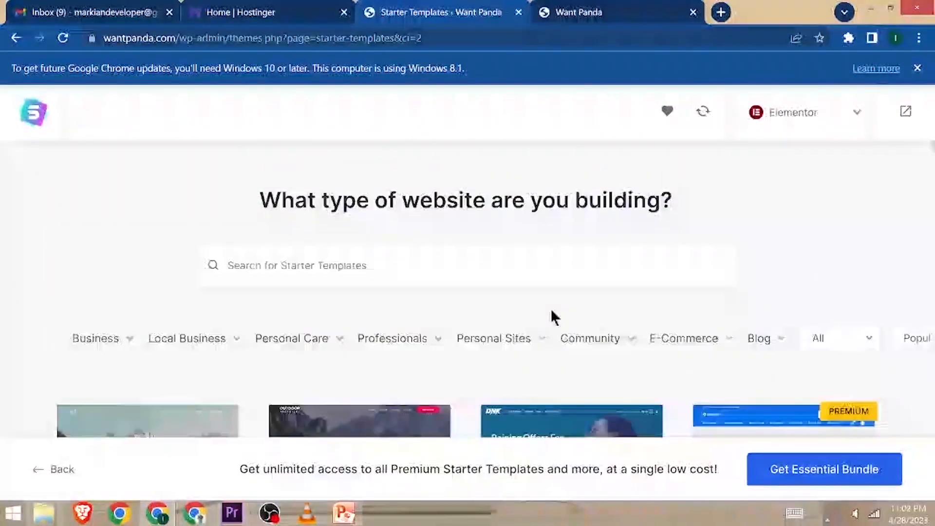
- Select the Love Nature template and look over its home page preview from header to footer
scroll(550, 317, "down", 3)
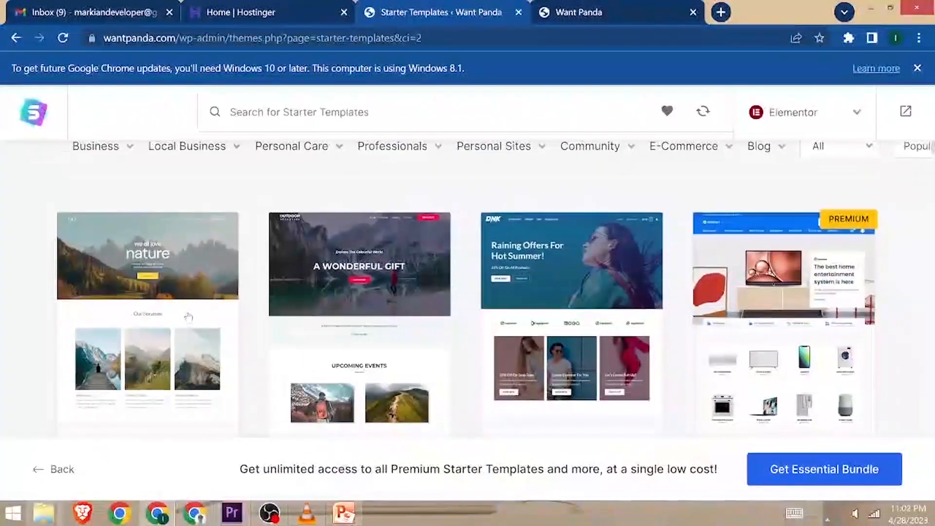
scroll(189, 317, "down", 3)
left_click(154, 242)
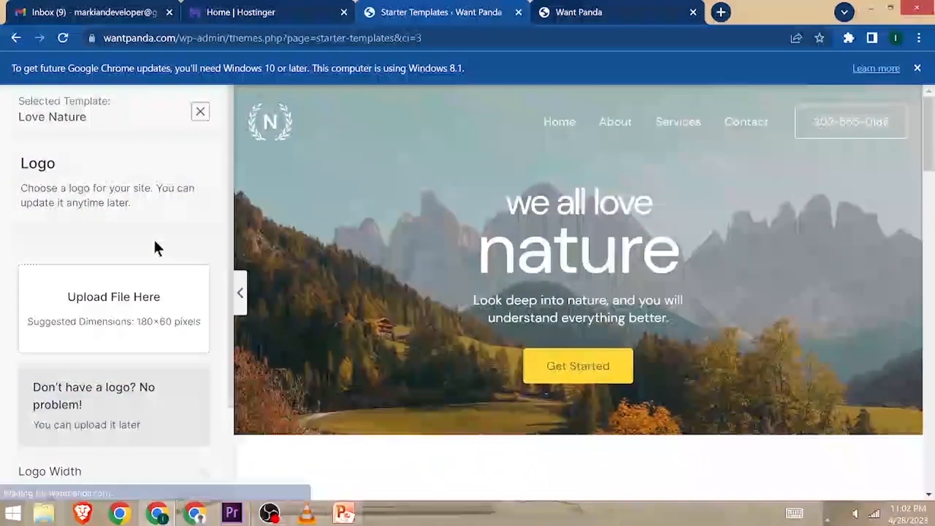
scroll(586, 260, "down", 3)
scroll(584, 258, "down", 10)
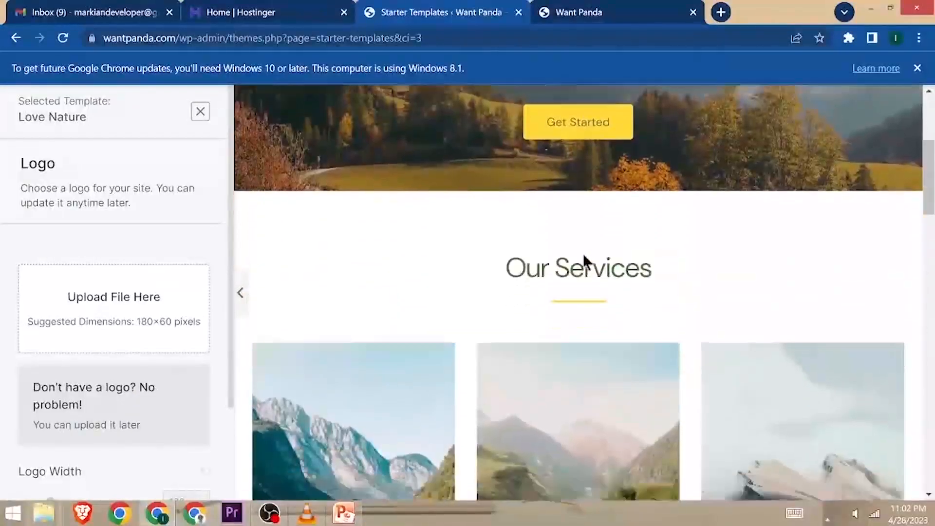
scroll(577, 265, "down", 15)
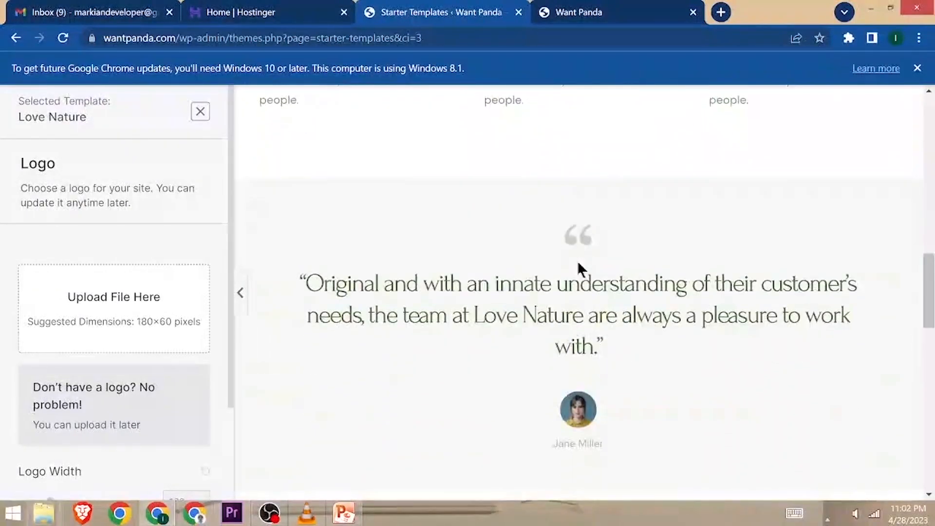
scroll(577, 272, "down", 5)
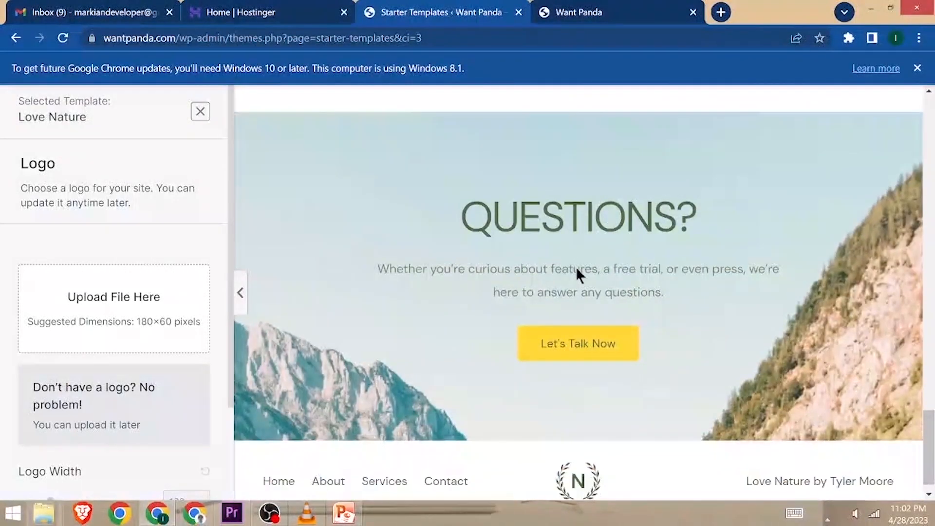
scroll(576, 270, "up", 20)
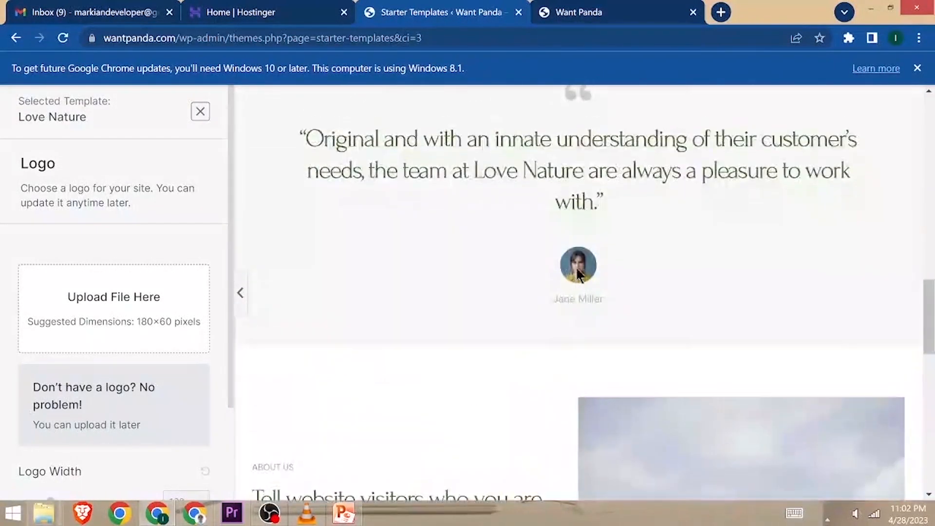
scroll(575, 267, "up", 10)
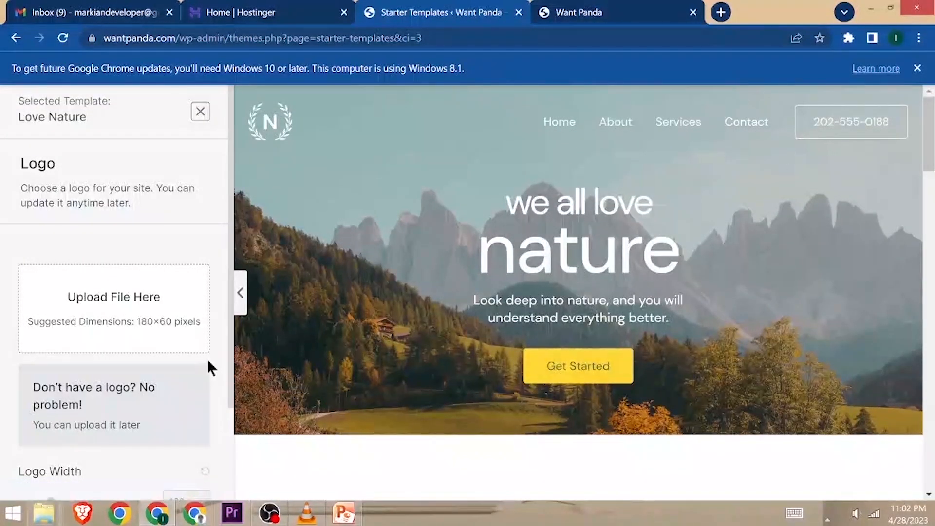
- Skip the logo upload and continue with the template's default colors and DM Sans fonts
scroll(207, 358, "down", 3)
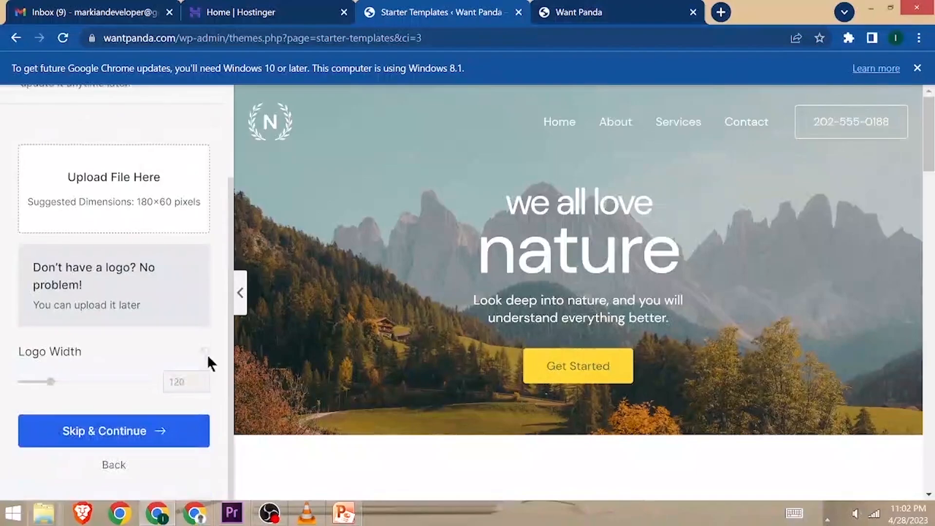
left_click(116, 441)
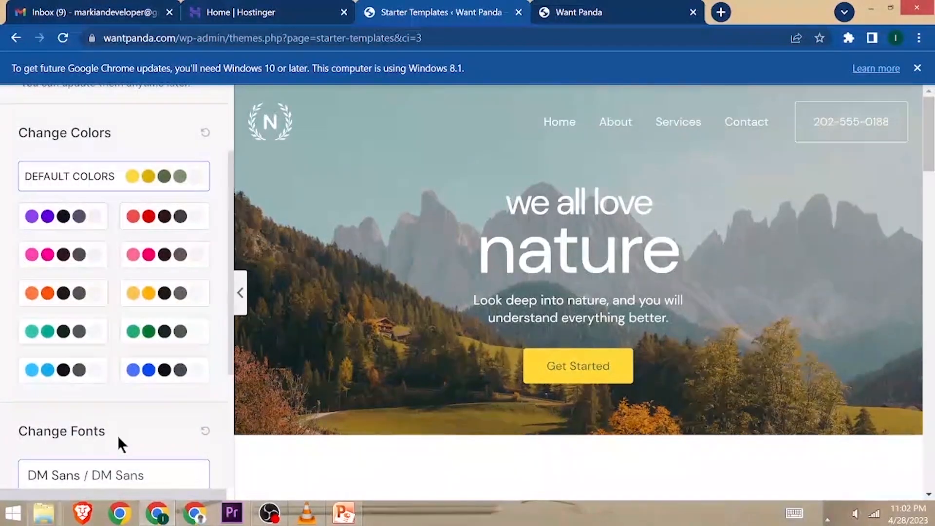
scroll(119, 438, "down", 3)
scroll(122, 438, "down", 1)
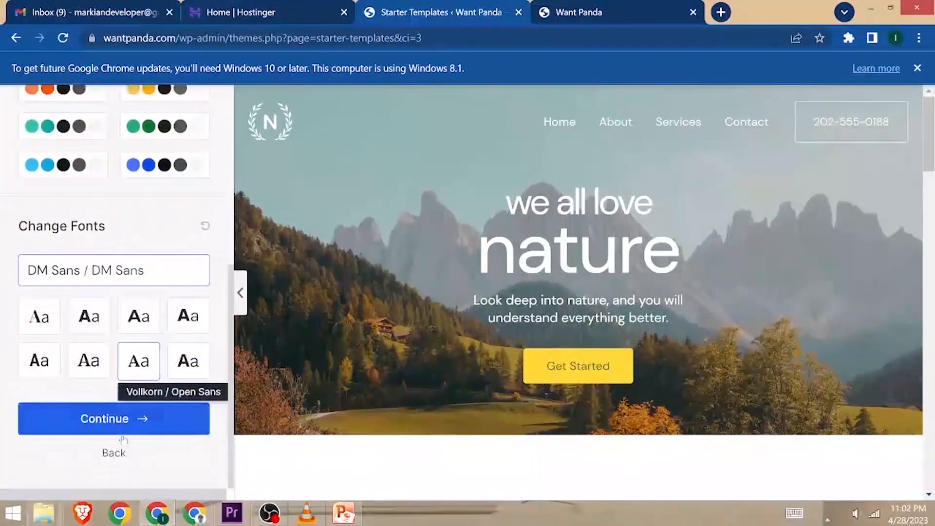
left_click(102, 417)
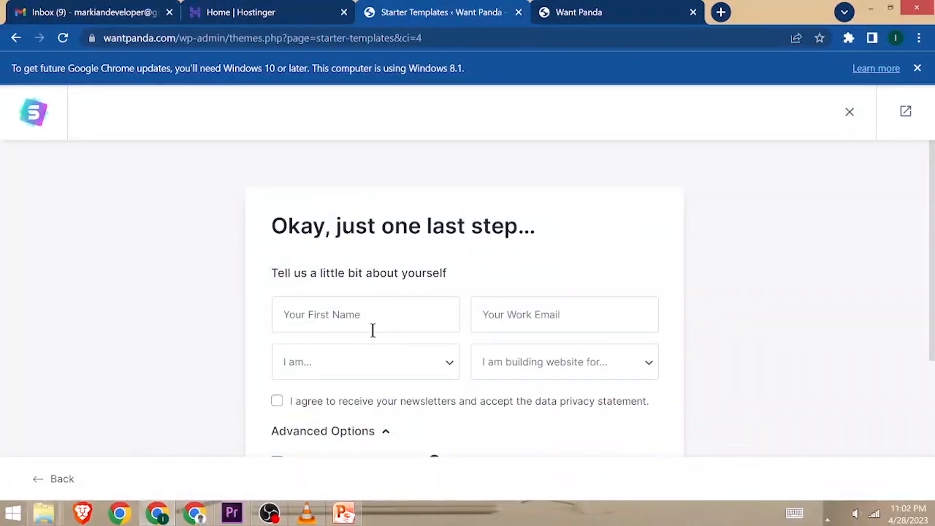
- Enter the first name and work email in the form about yourself
key("Tab")
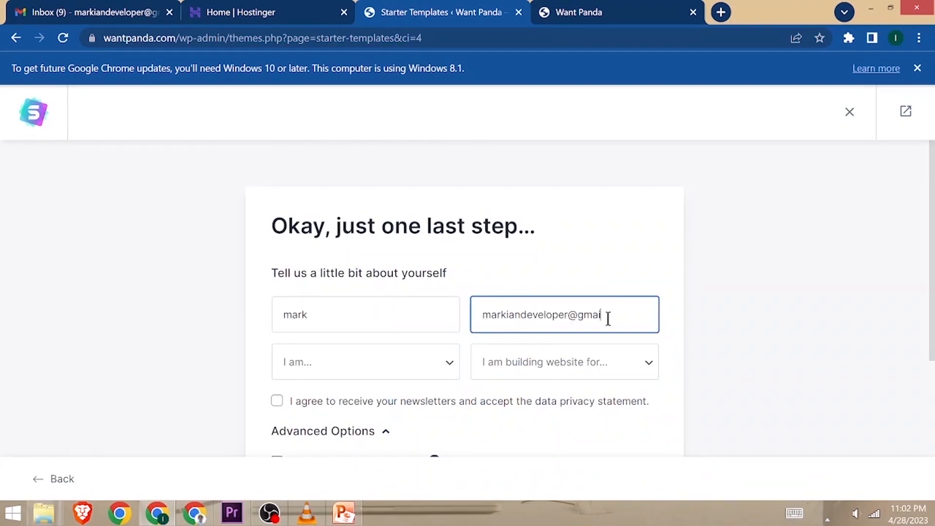
- Set the experience level to Beginner, choose whom the website is for, and submit the form to build the website with the default import options
left_click(416, 367)
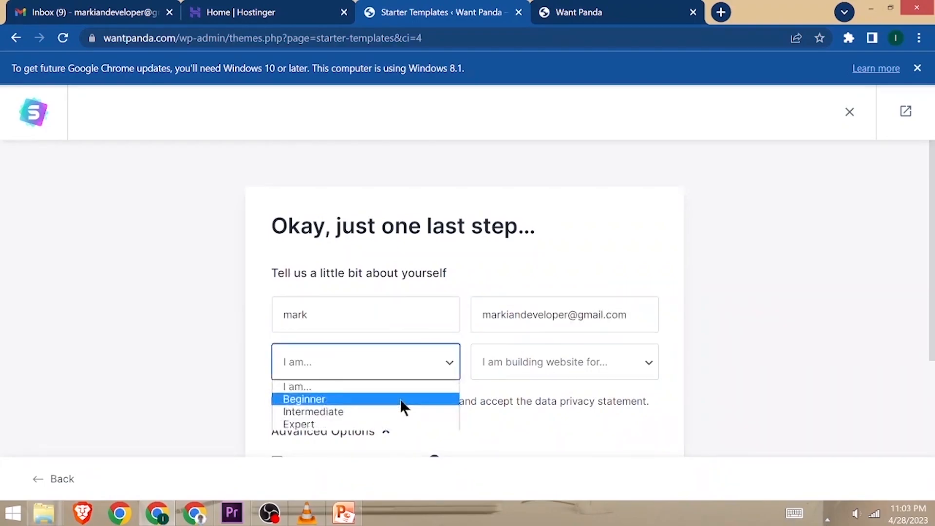
left_click(400, 399)
left_click(548, 368)
left_click(549, 400)
scroll(758, 388, "down", 5)
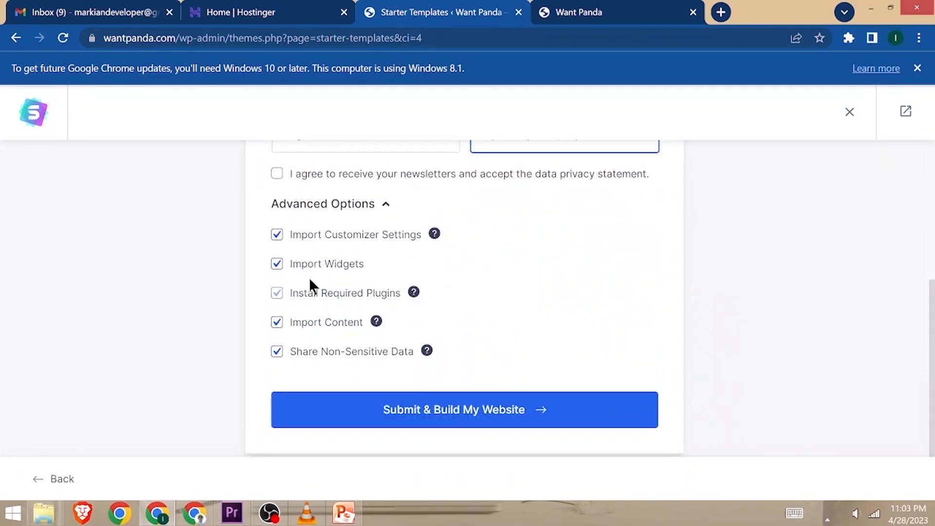
left_click(496, 418)
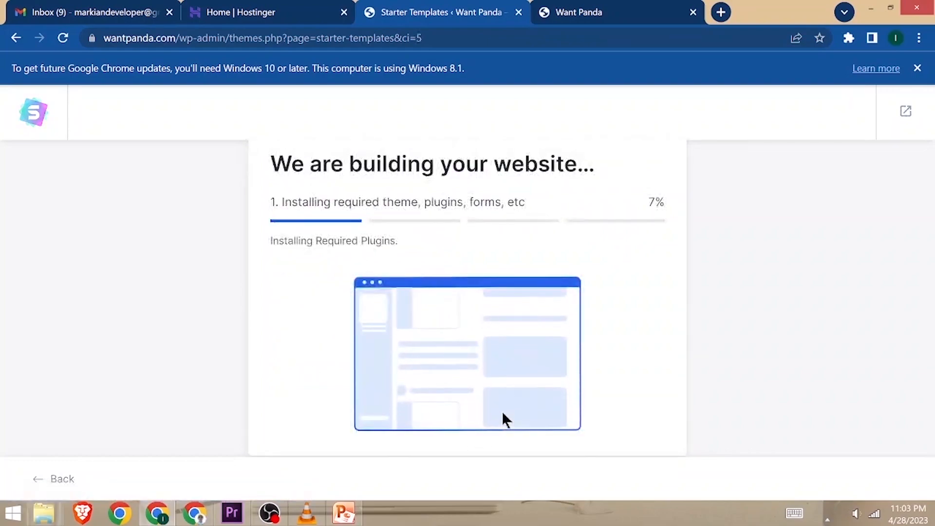
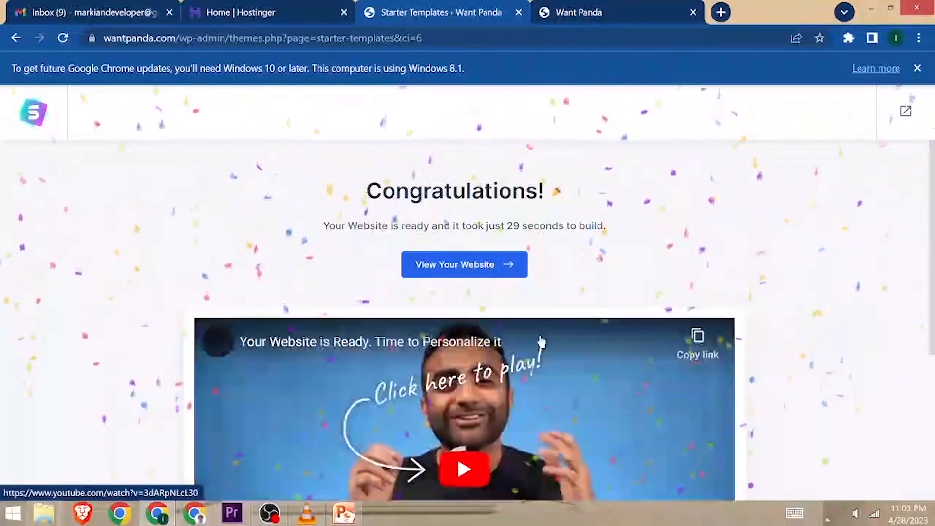
- Open the newly built website and look over its home page from the hero section to the lower sections
scroll(540, 341, "down", 2)
scroll(541, 342, "down", 4)
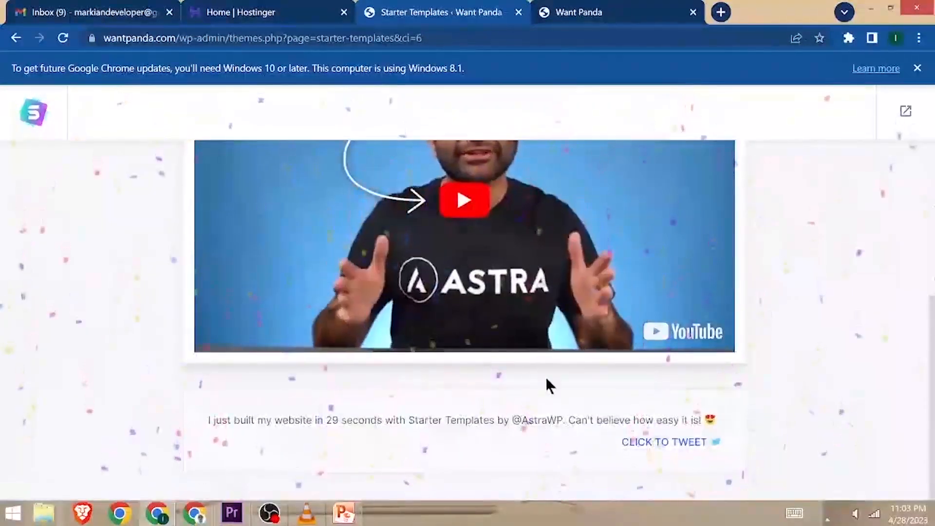
scroll(547, 386, "up", 6)
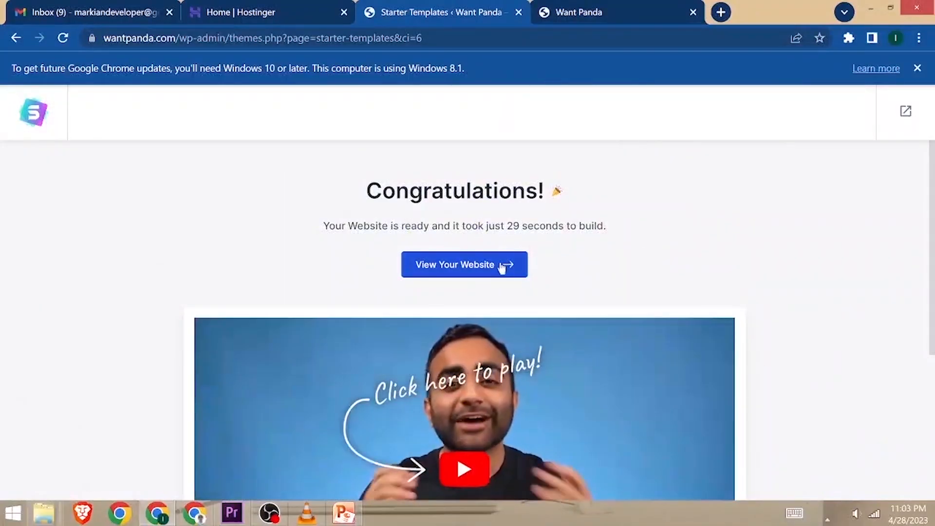
left_click(503, 265)
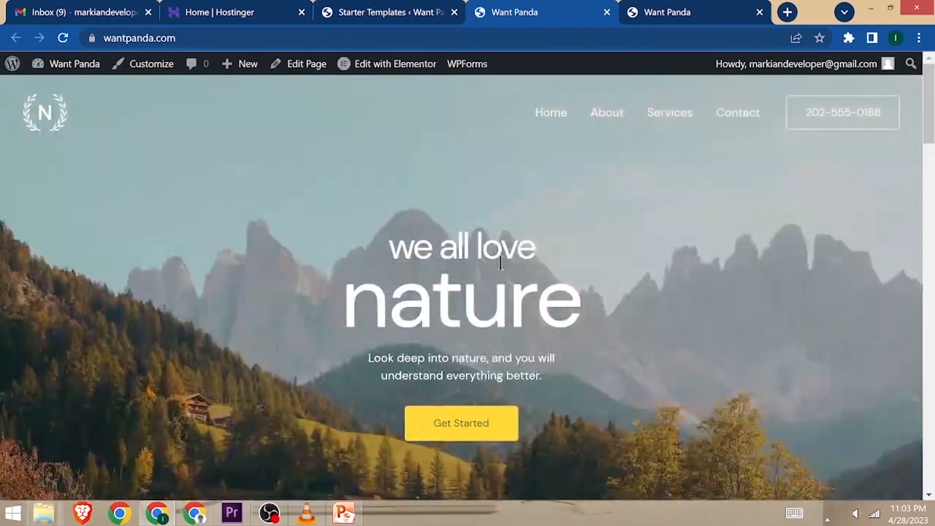
scroll(500, 263, "down", 15)
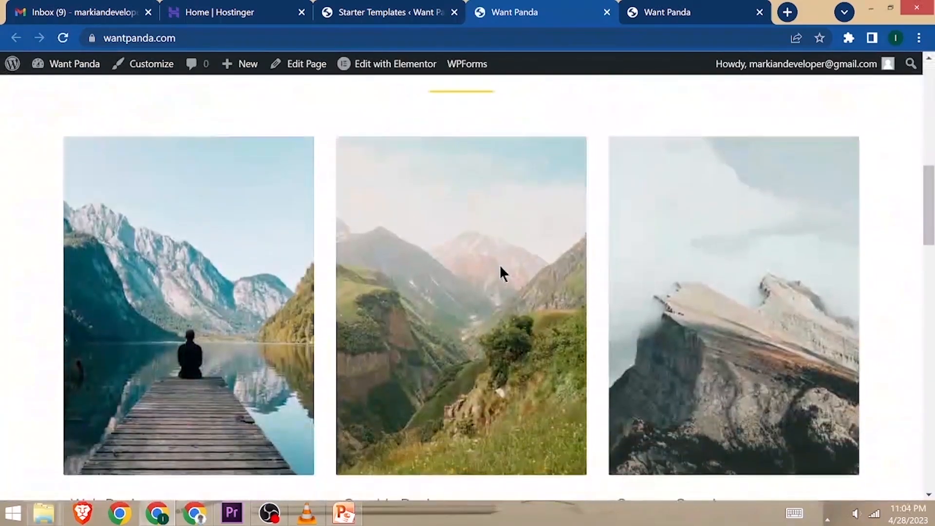
scroll(500, 272, "down", 20)
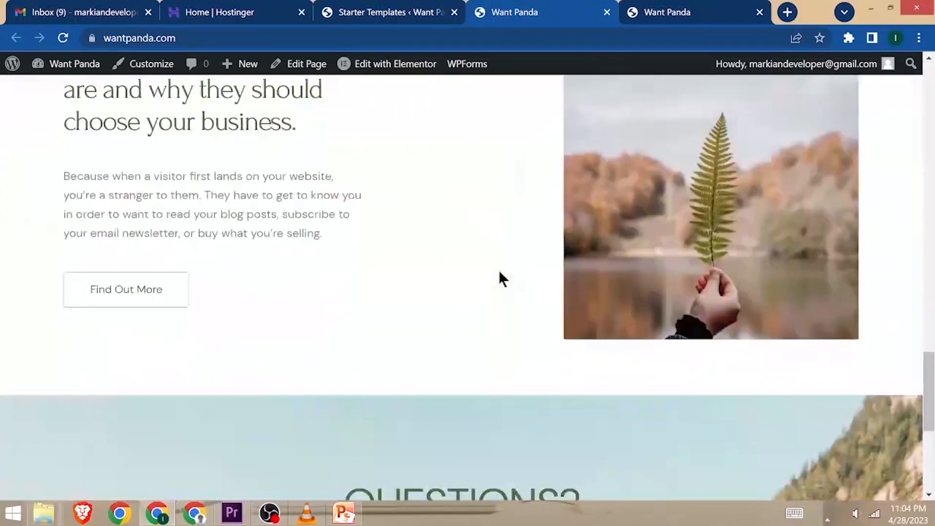
scroll(498, 273, "down", 3)
scroll(496, 274, "up", 20)
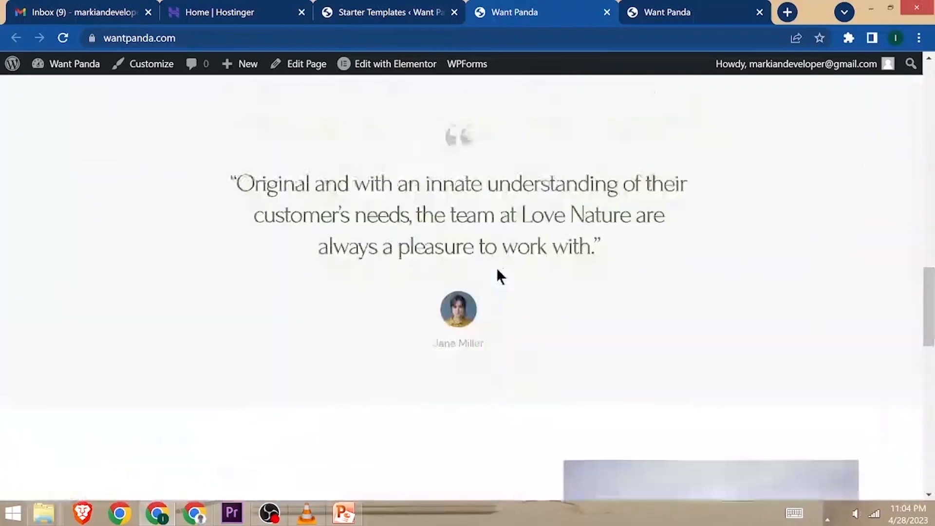
scroll(497, 270, "up", 10)
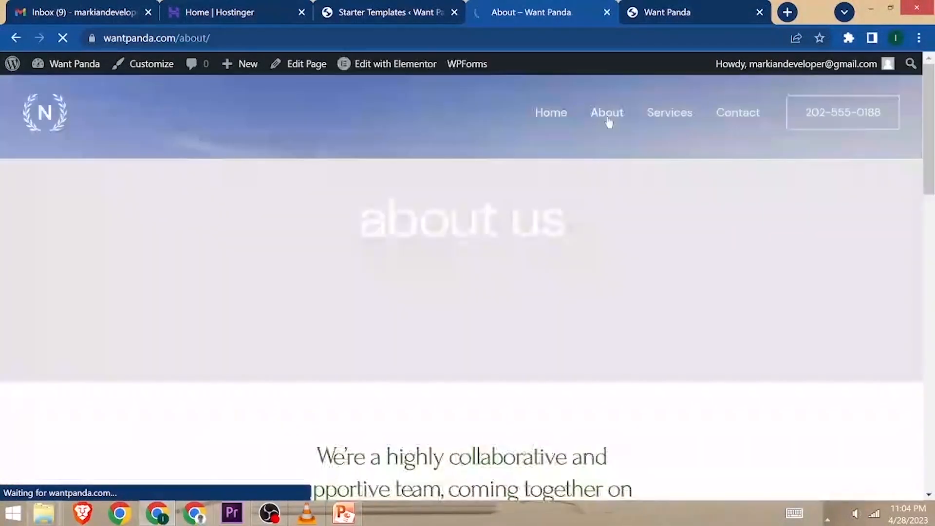
- Look over the website's About page, including its introduction and image section
scroll(597, 184, "down", 5)
scroll(592, 188, "down", 13)
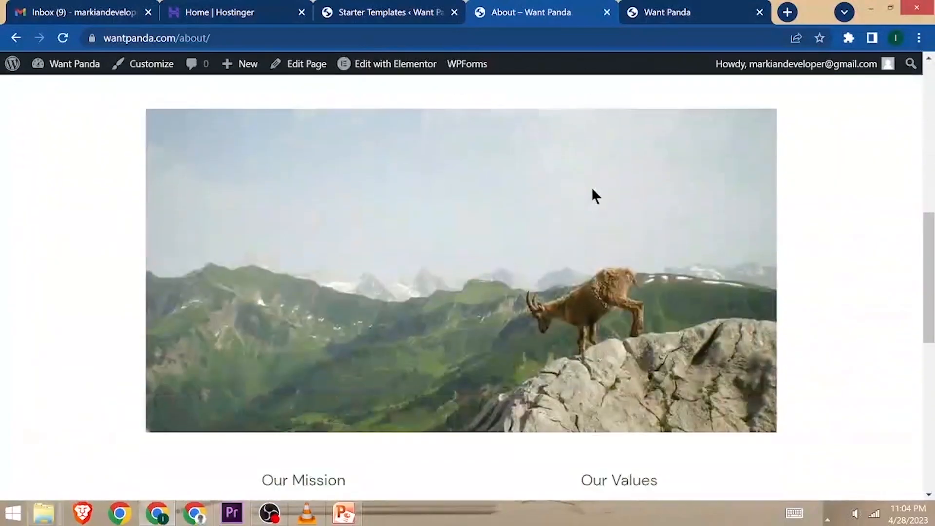
scroll(591, 190, "up", 6)
scroll(590, 187, "up", 10)
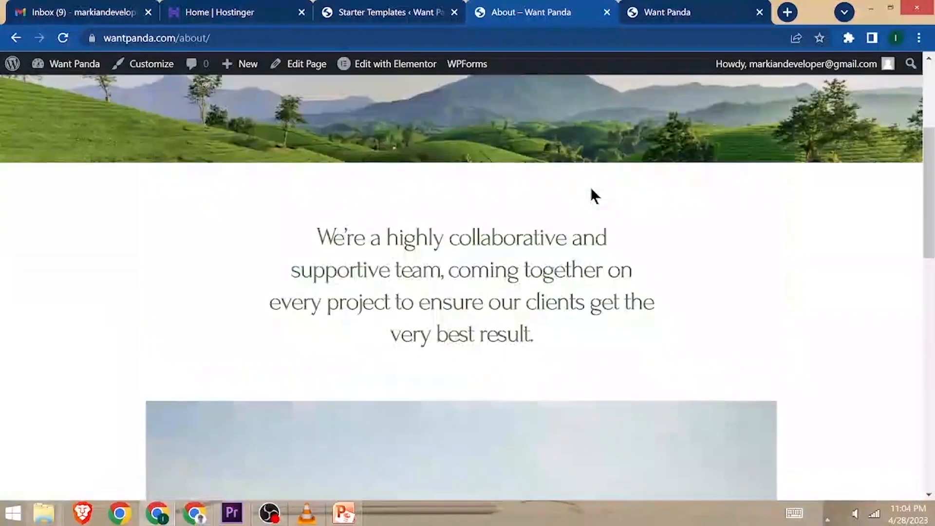
- Open the website's Services page and look over its content
left_click(672, 112)
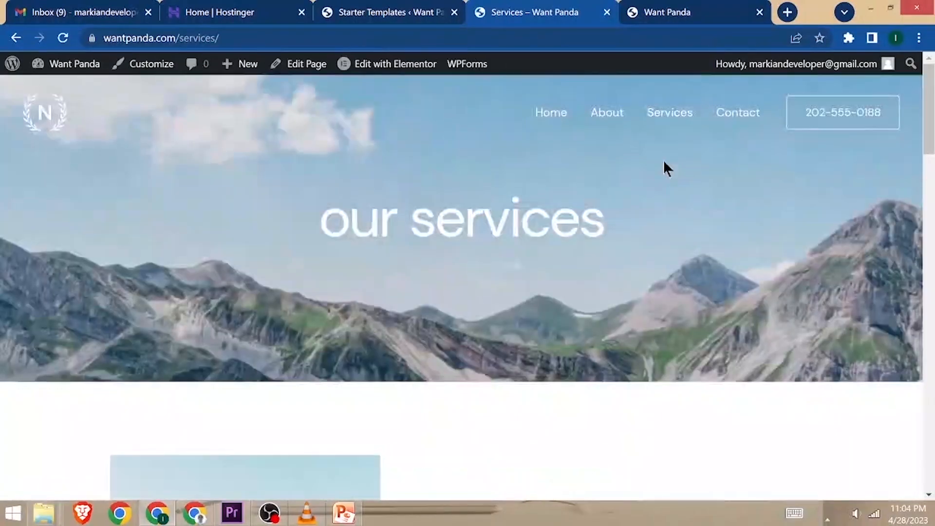
scroll(664, 167, "down", 13)
scroll(656, 171, "down", 6)
scroll(656, 172, "up", 12)
scroll(655, 171, "up", 5)
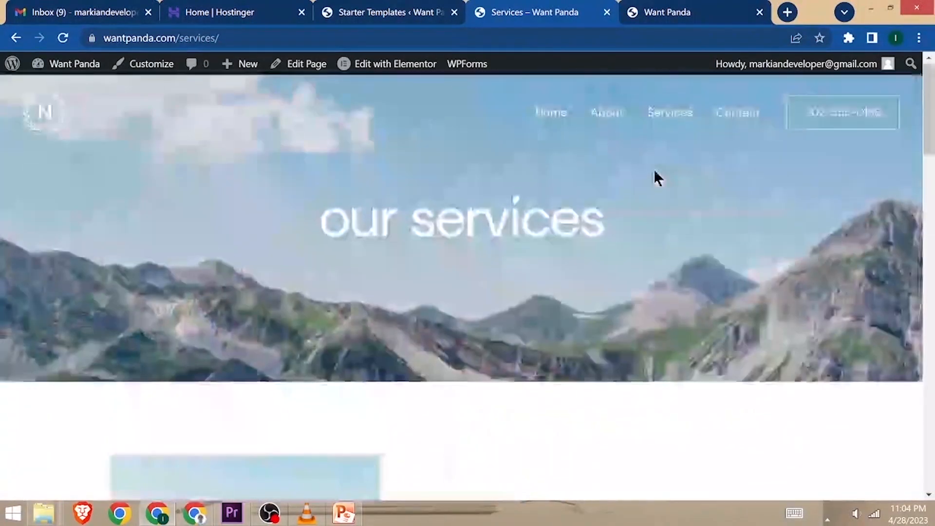
- Look over the website's Contact page and try the phone number link in the header
left_click(749, 116)
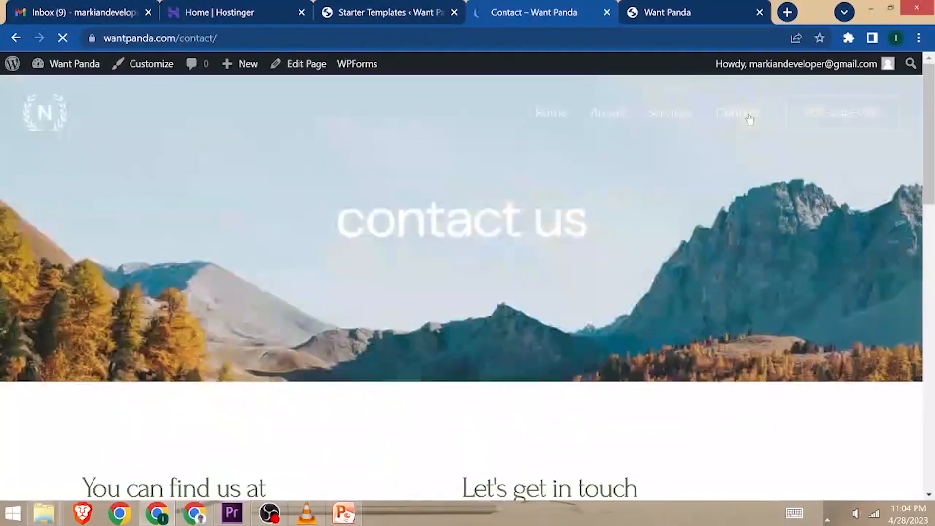
scroll(747, 127, "down", 10)
scroll(747, 132, "up", 10)
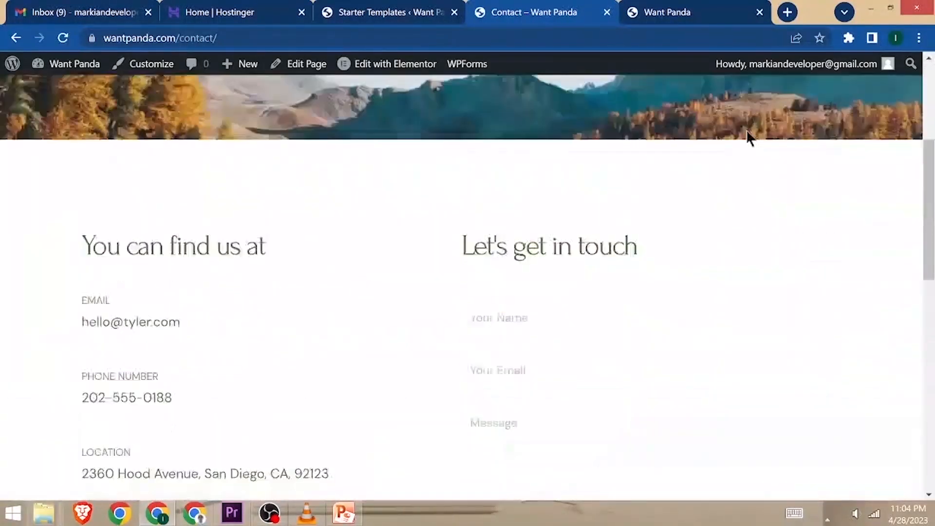
left_click(828, 110)
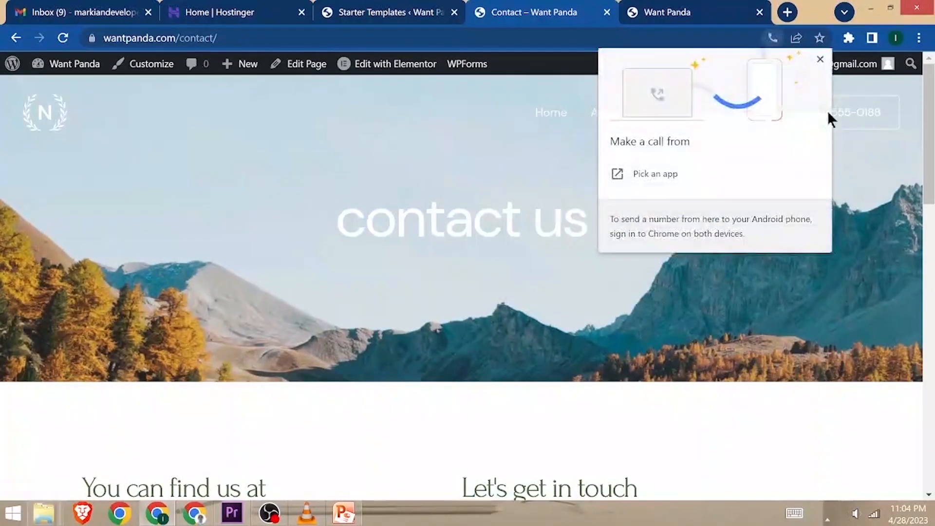
left_click(550, 225)
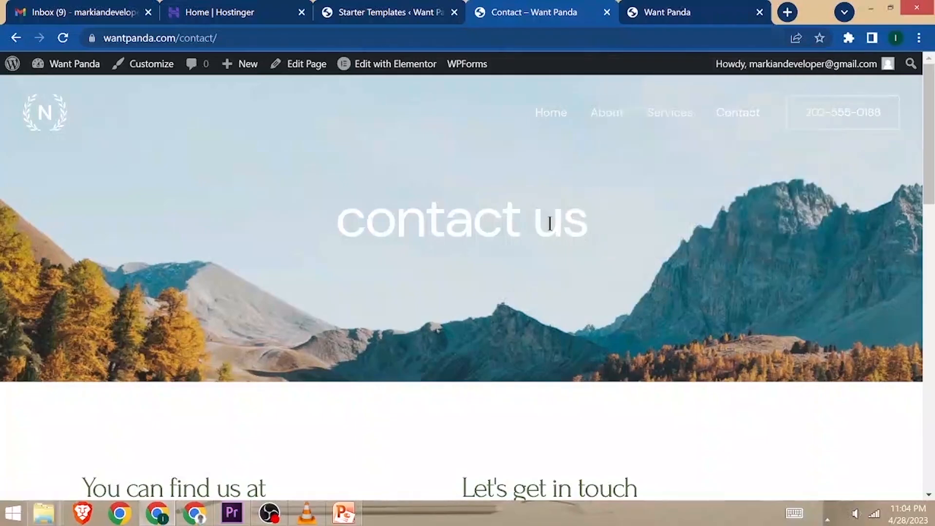
- Return to the website's home page and look at its hero and Our Services sections
left_click(57, 120)
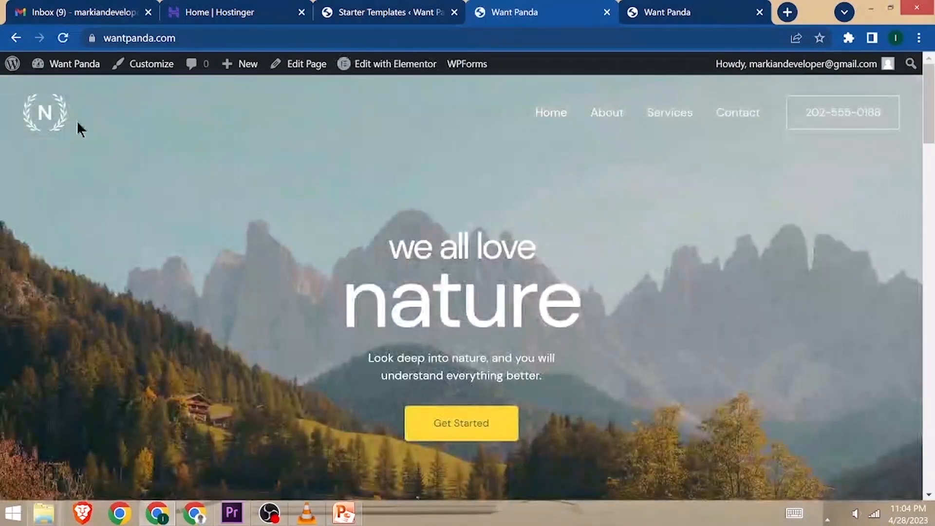
scroll(412, 248, "down", 9)
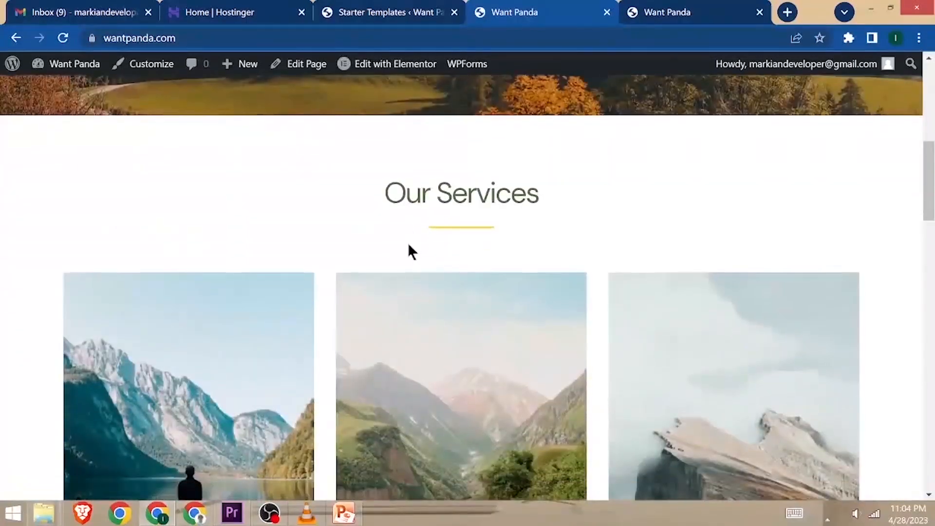
scroll(409, 249, "up", 10)
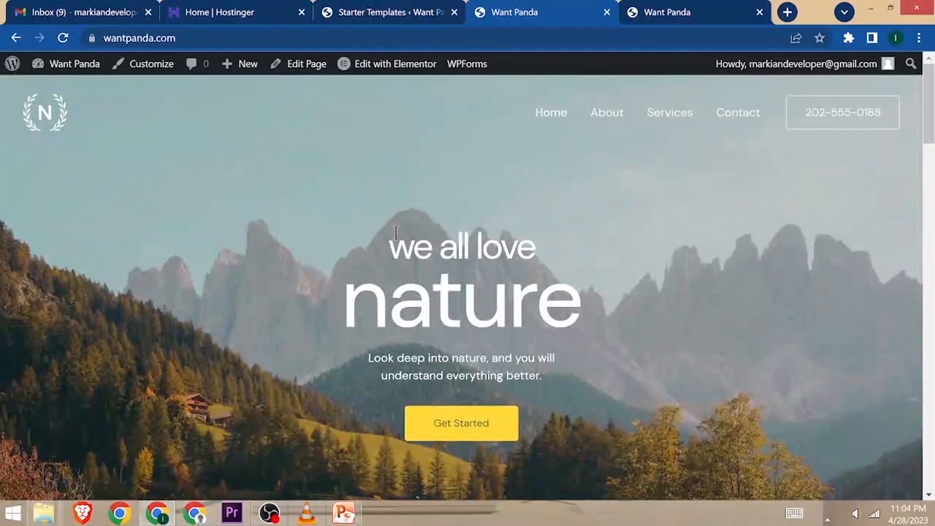
- Close the duplicate website tab and reload the older wantpanda.com tab to check the imported home page
left_click(606, 13)
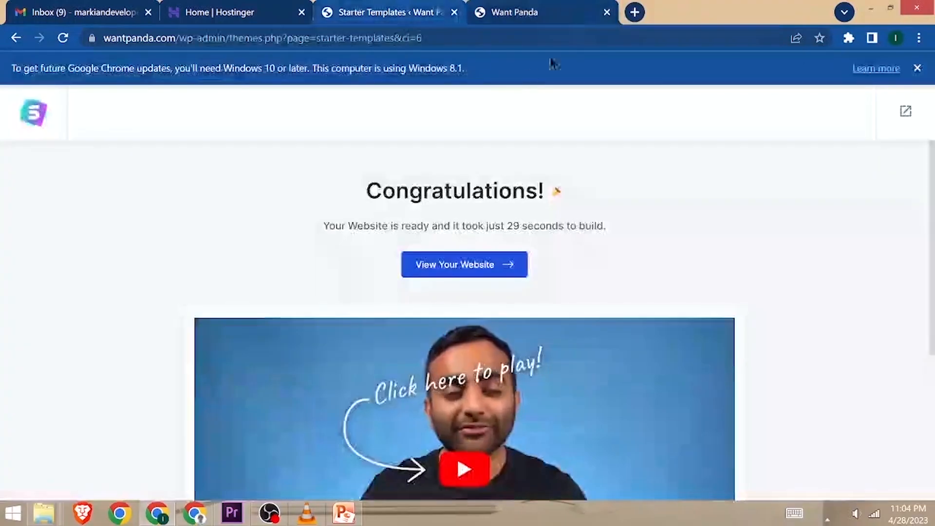
left_click(545, 22)
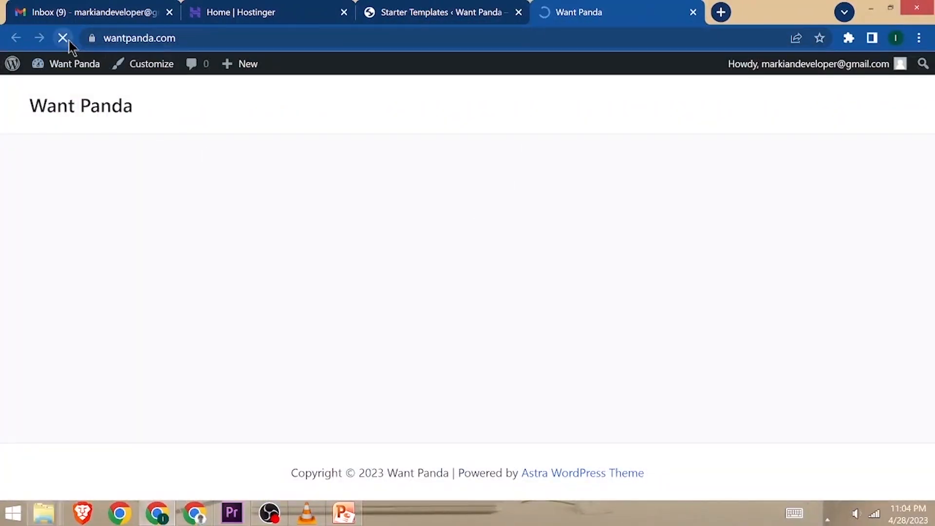
scroll(564, 325, "down", 3)
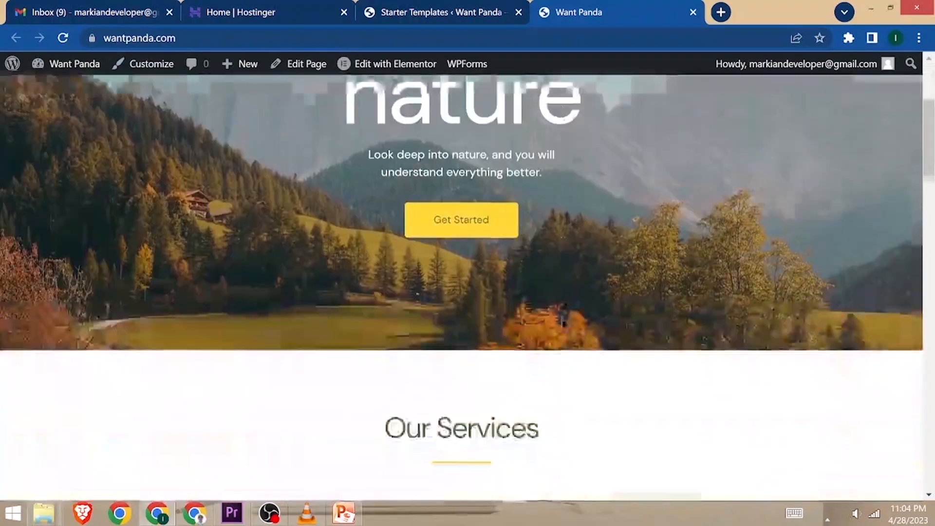
scroll(455, 141, "up", 5)
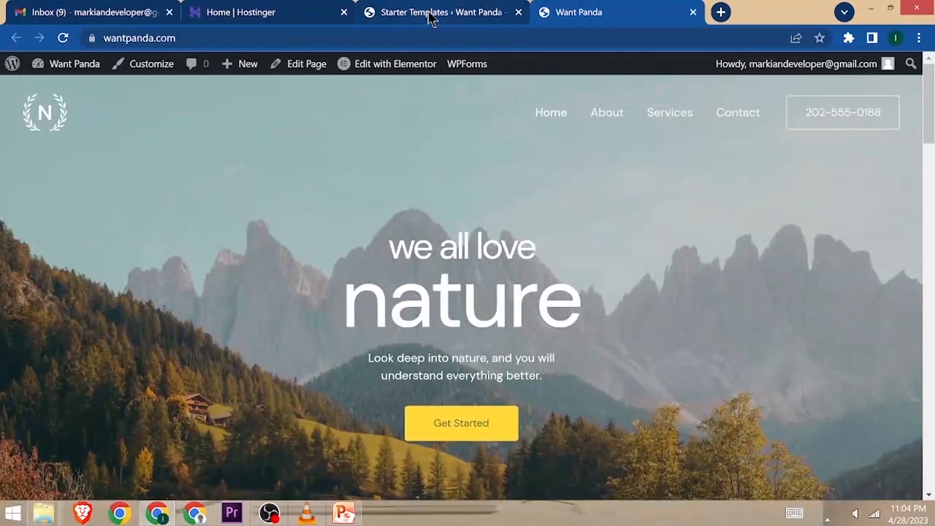
- Close the Starter Templates tab and open the WordPress dashboard from the live site
left_click(431, 14)
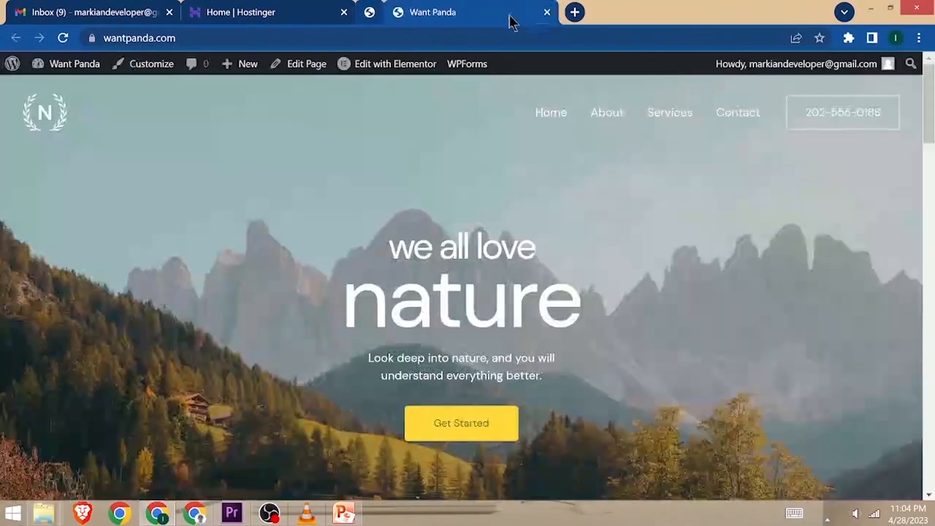
left_click(519, 12)
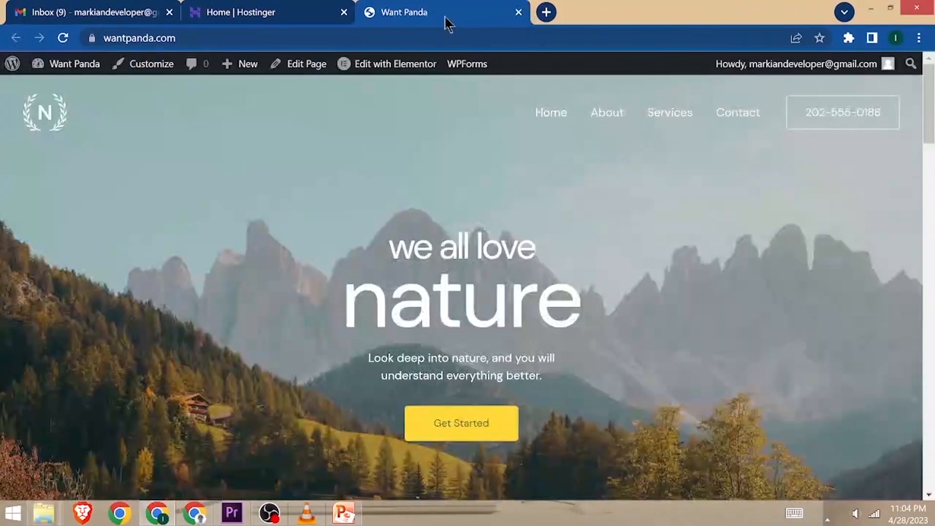
mouse_move(68, 73)
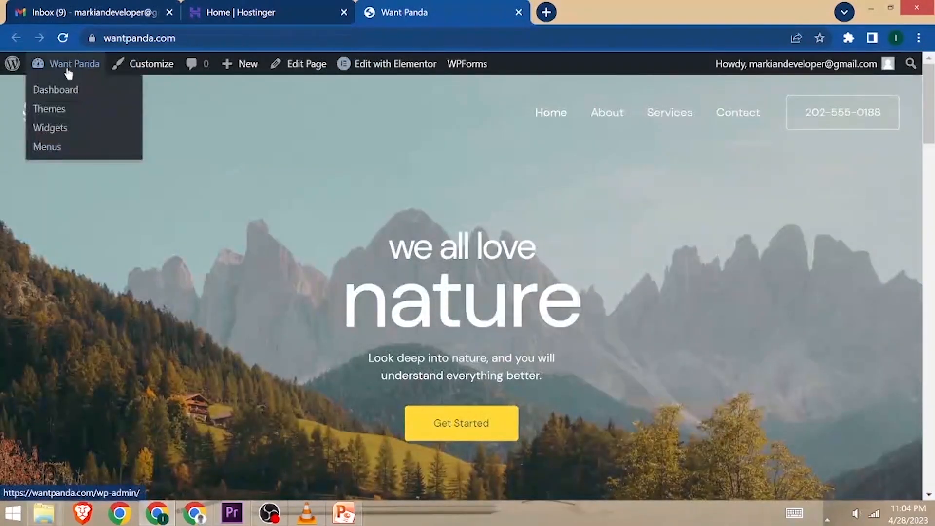
left_click(67, 97)
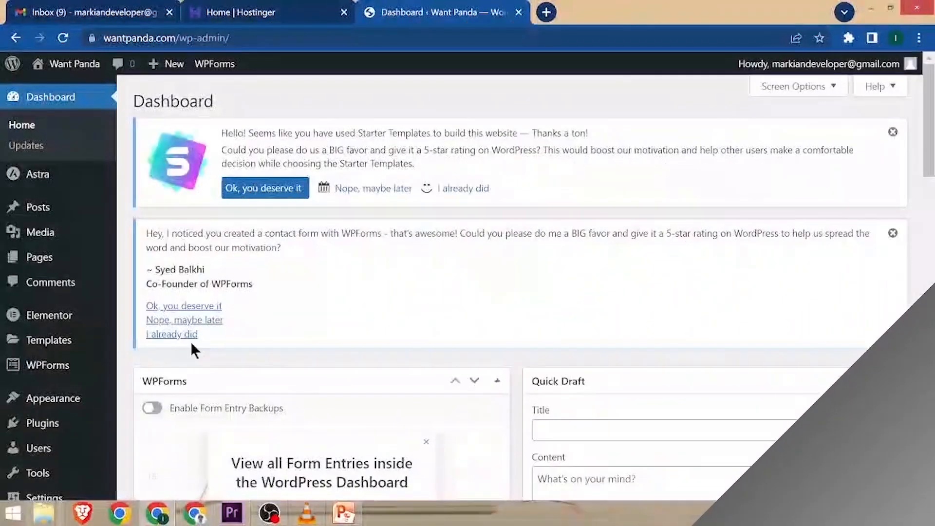
- Open the list of all the site's pages and look through it
mouse_move(51, 267)
left_click(179, 260)
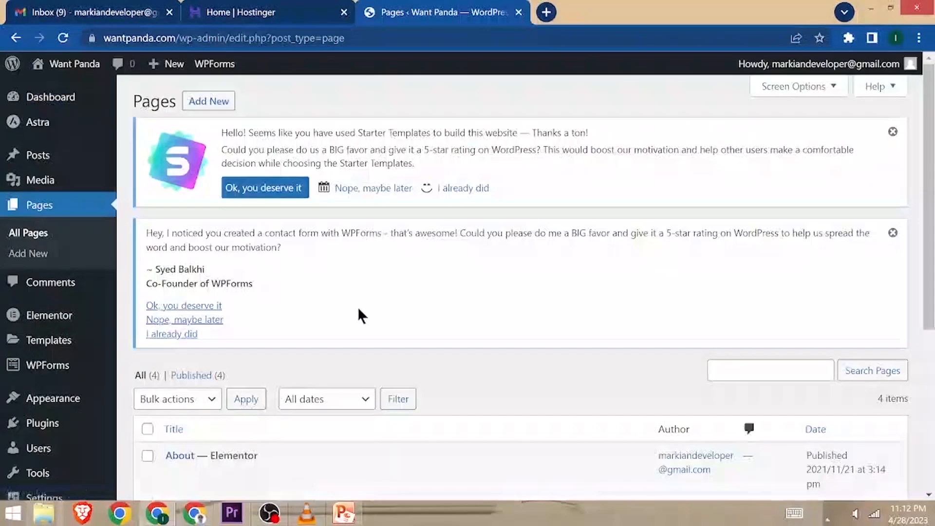
scroll(359, 313, "down", 5)
scroll(359, 314, "up", 5)
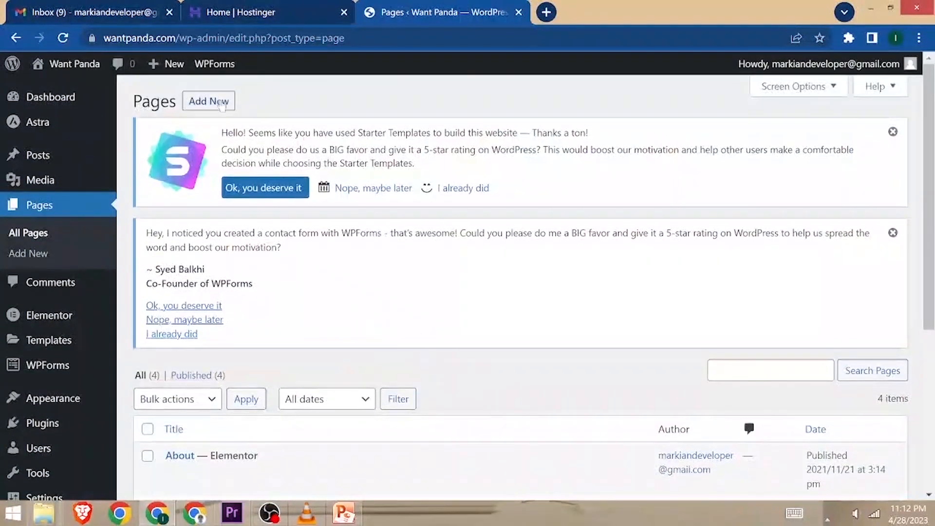
- Create a new page titled Products, dismissing the block editor welcome guide, and publish it
left_click(215, 102)
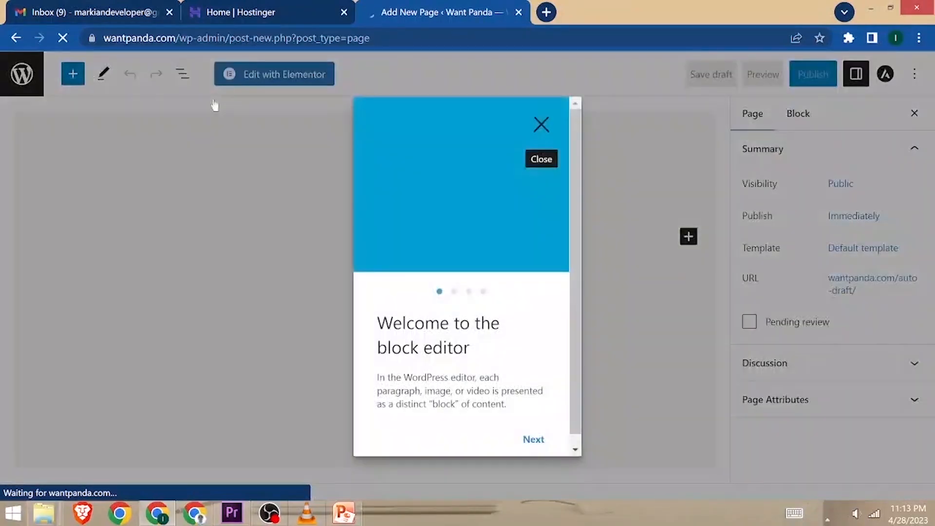
left_click(543, 123)
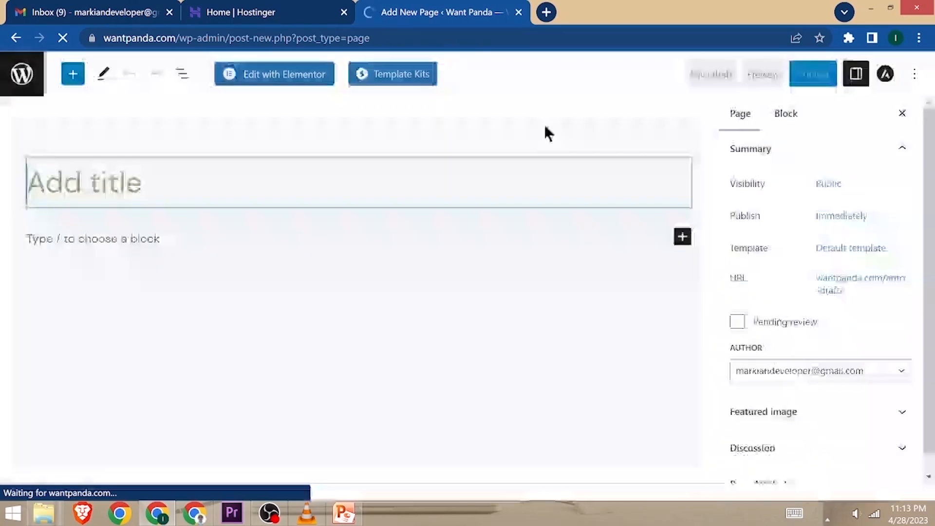
type("Products")
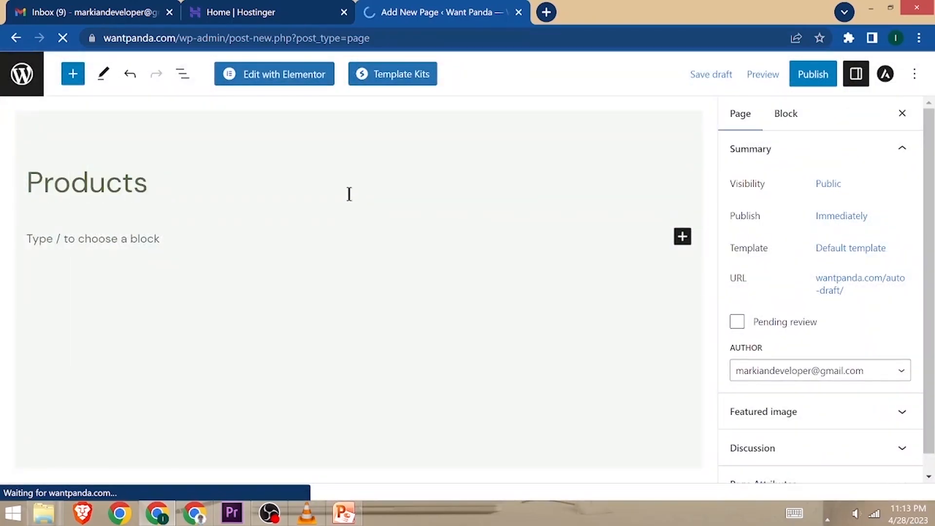
left_click(821, 80)
left_click(814, 84)
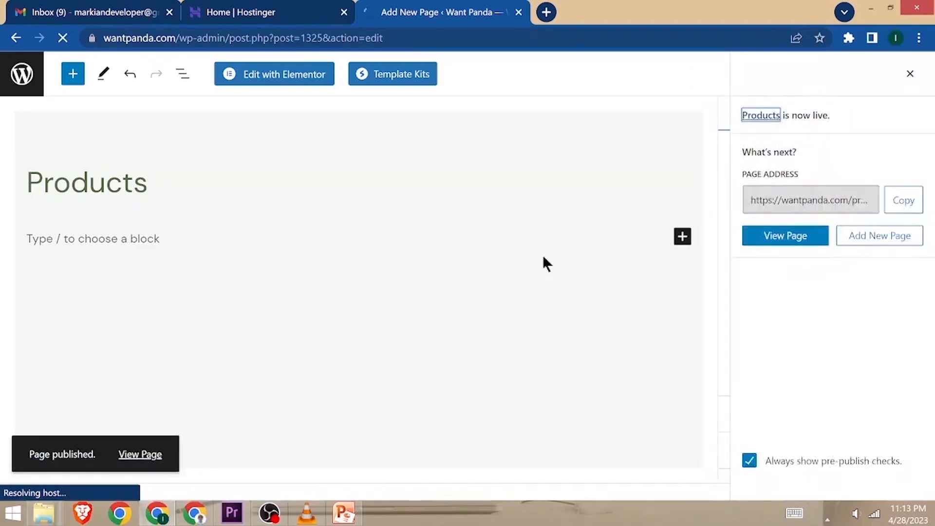
- Leave the Products page editor without saving further changes and return to the list of pages
left_click(194, 236)
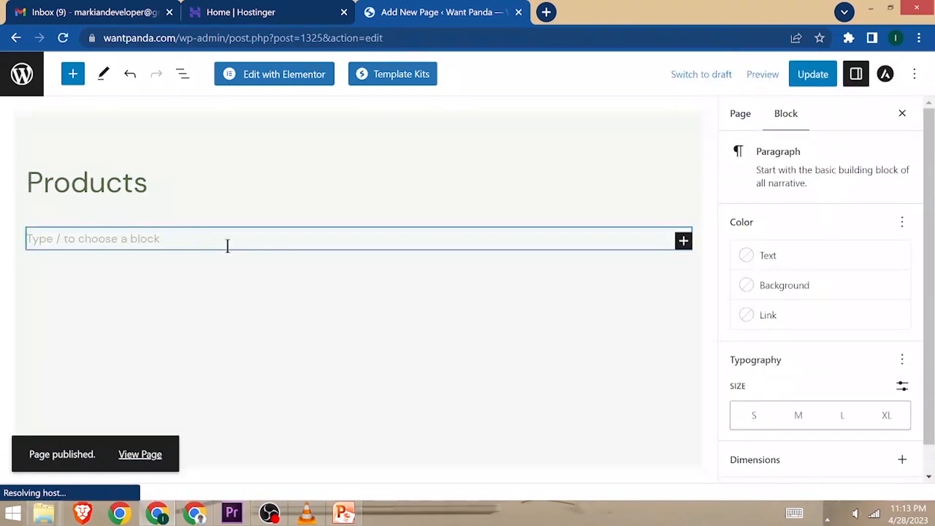
left_click(22, 77)
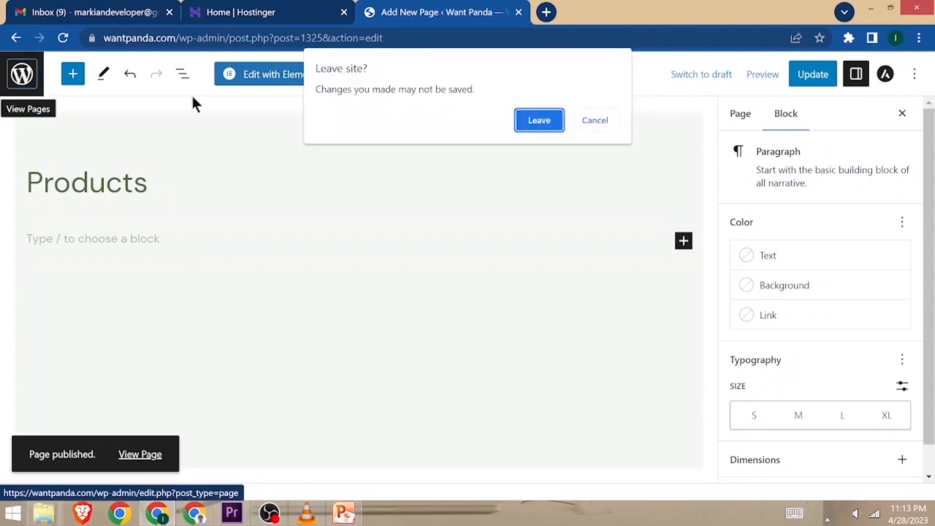
left_click(539, 121)
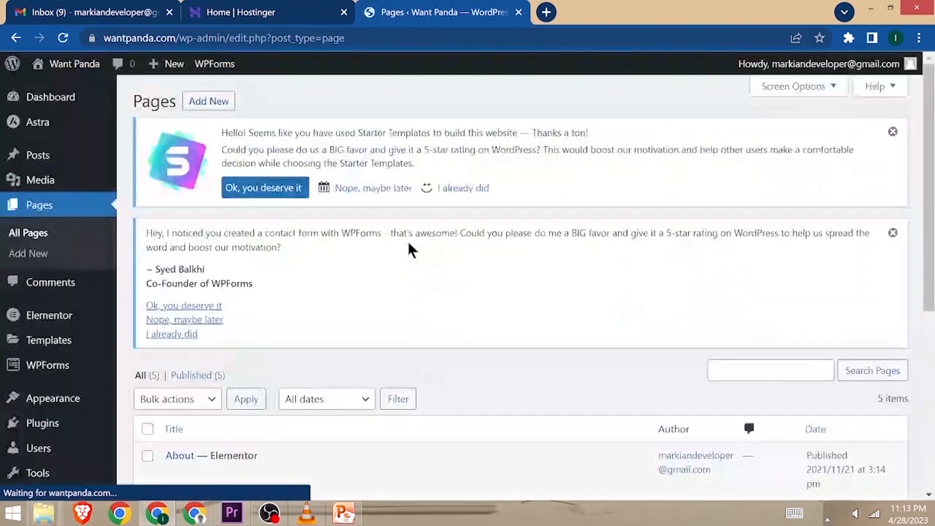
- Open the live Want Panda site in a new tab and start customizing its theme
mouse_move(74, 63)
right_click(87, 97)
left_click(141, 105)
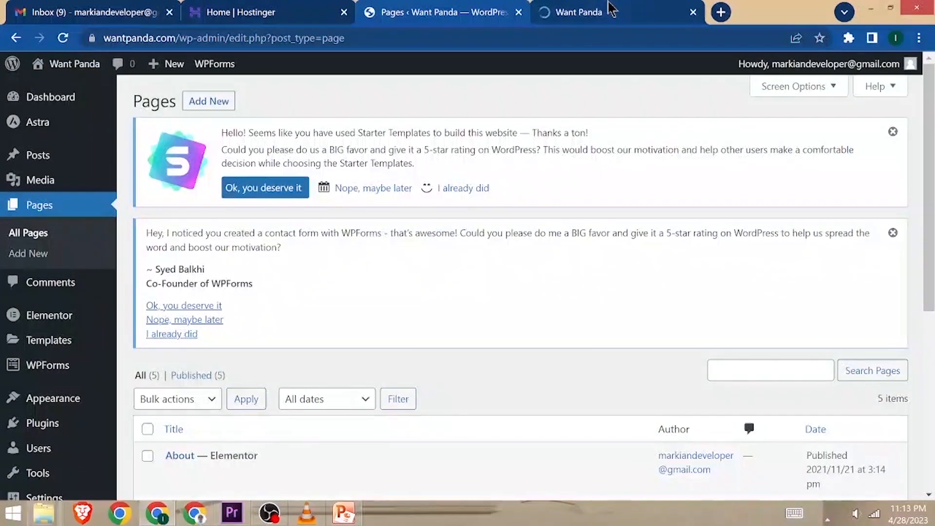
left_click(608, 13)
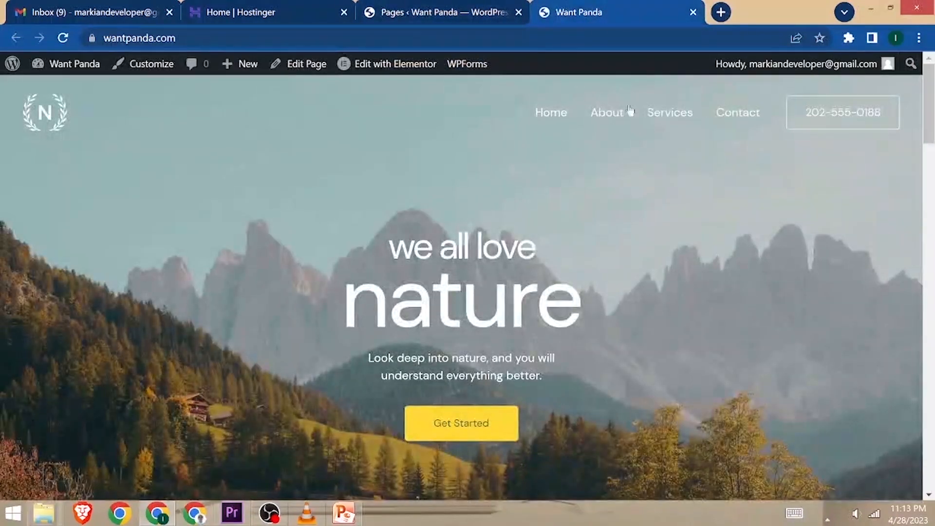
left_click(151, 69)
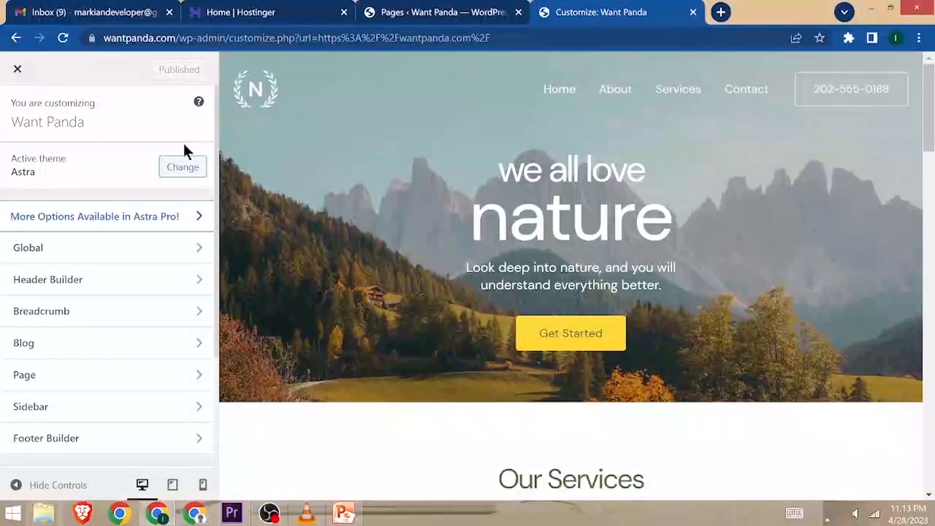
- Add the Products page to the site's Main Menu
scroll(175, 222, "down", 3)
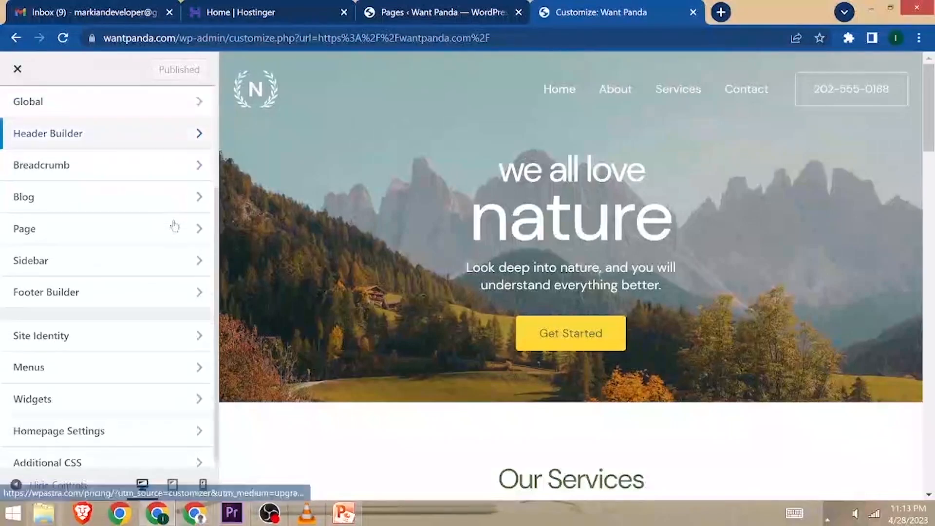
left_click(149, 370)
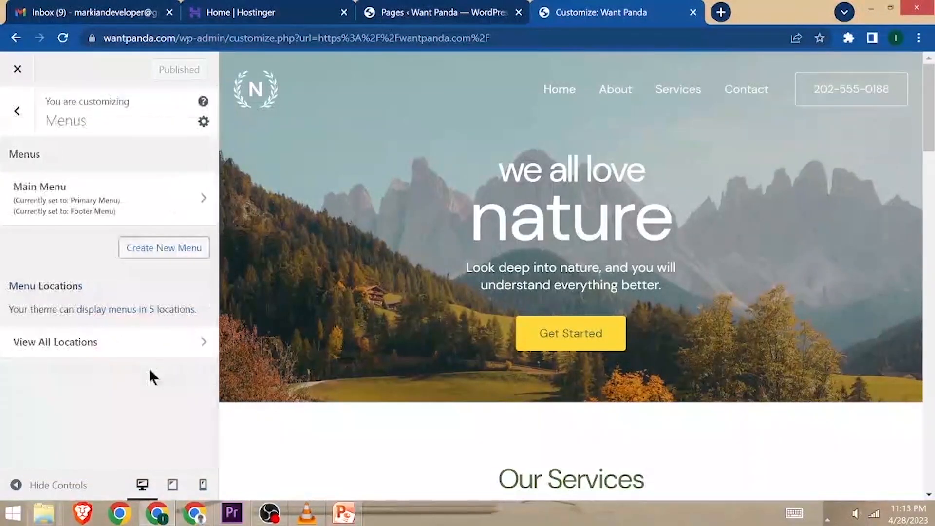
left_click(159, 210)
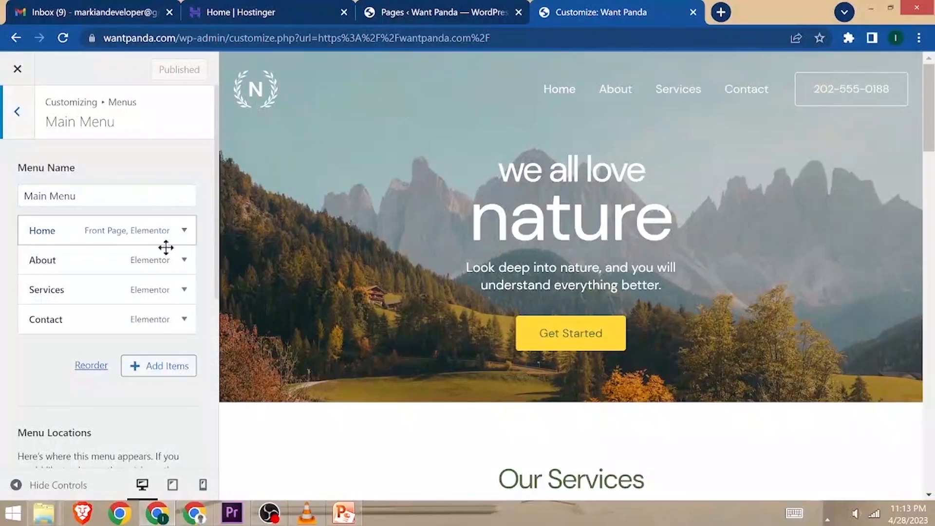
left_click(159, 366)
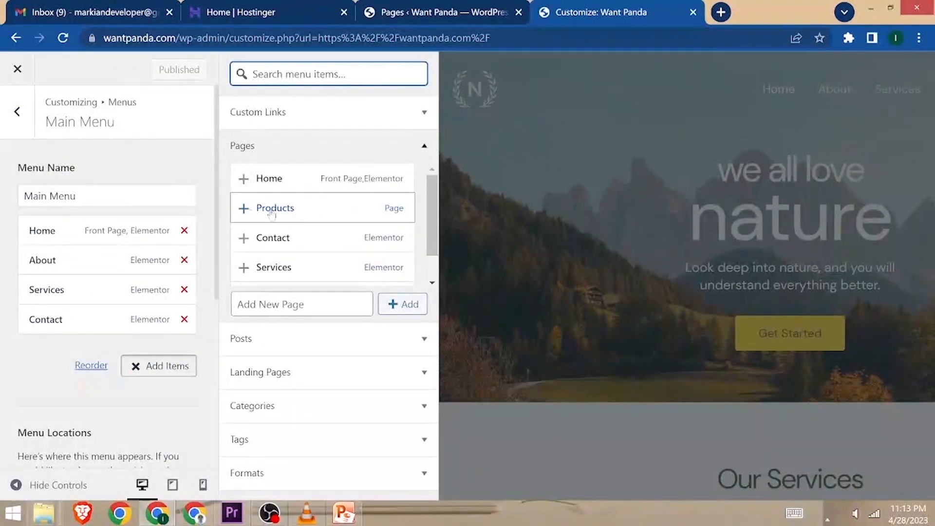
left_click(256, 209)
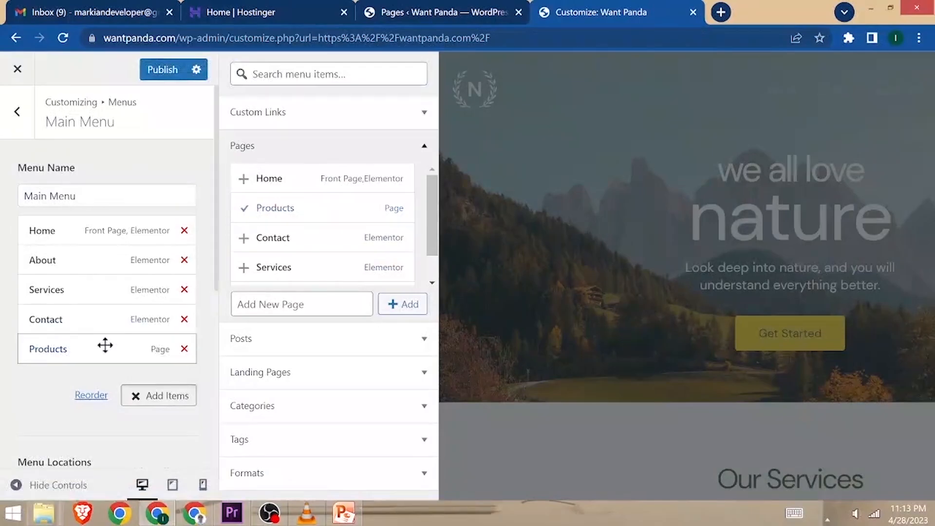
- Place Products directly after About in the Main Menu and remove the Services item
left_click_drag(101, 350, 95, 273)
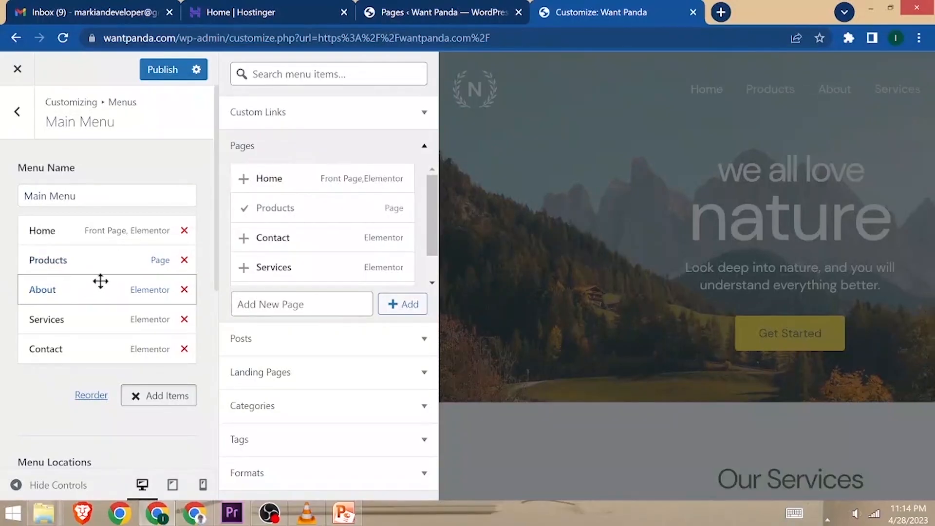
left_click_drag(98, 261, 83, 298)
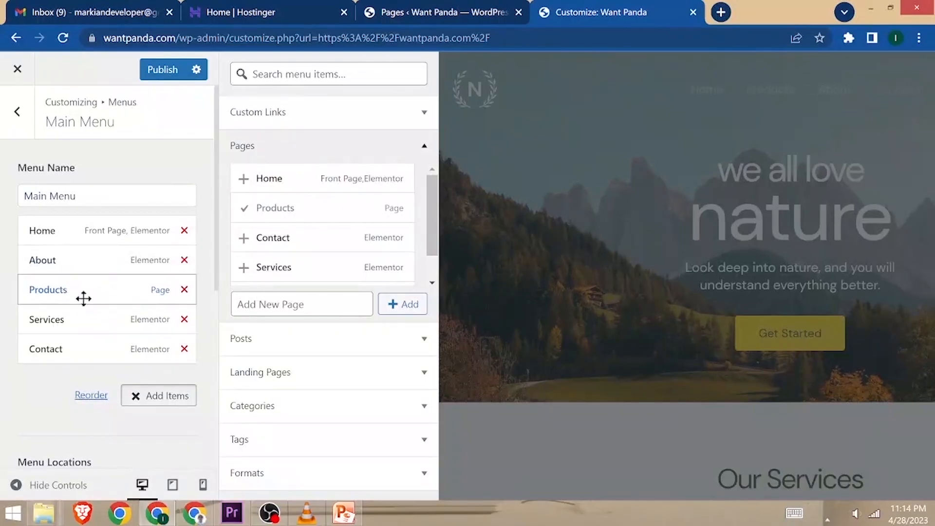
left_click(184, 319)
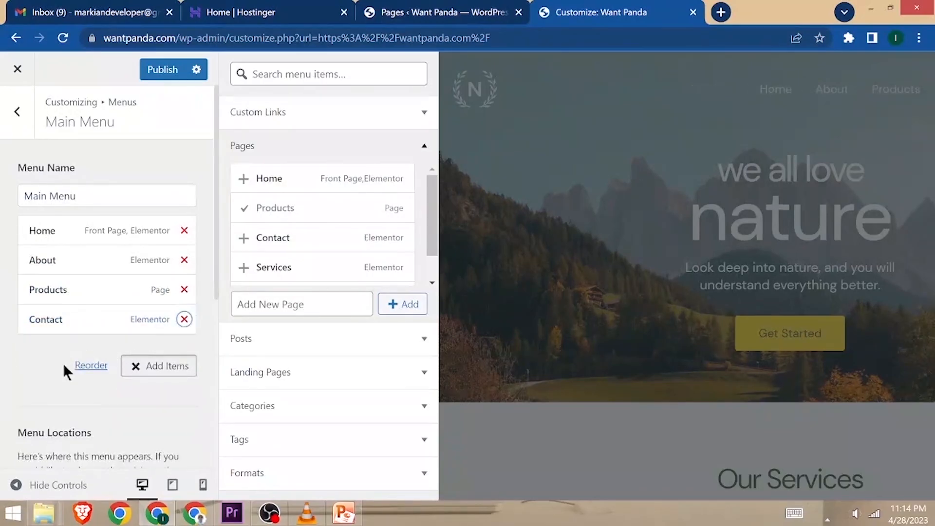
- Publish the menu changes, leave the customizer and open the Products page from the live site's navigation
left_click(170, 73)
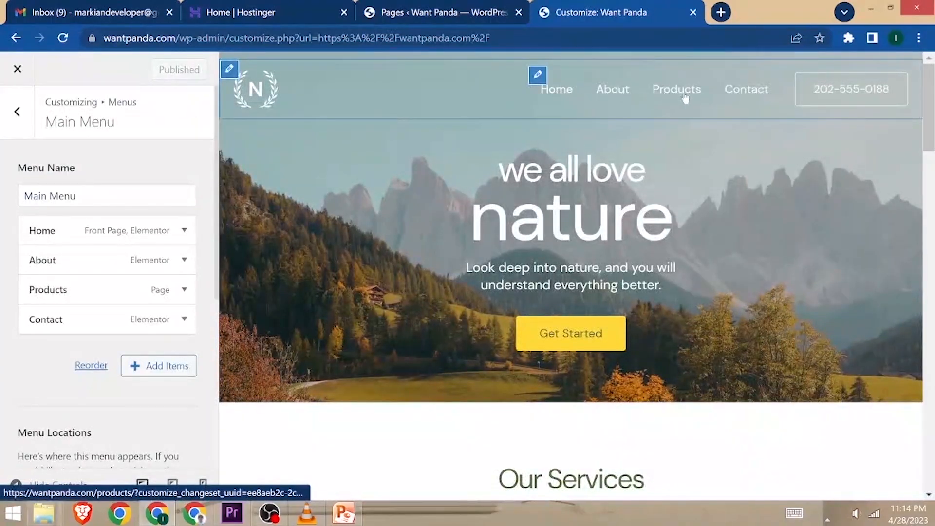
left_click(18, 69)
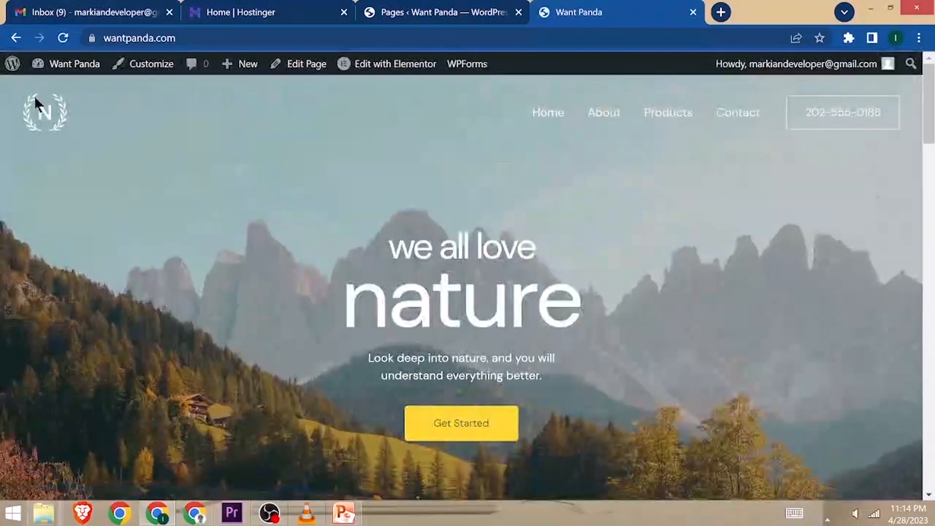
left_click(667, 120)
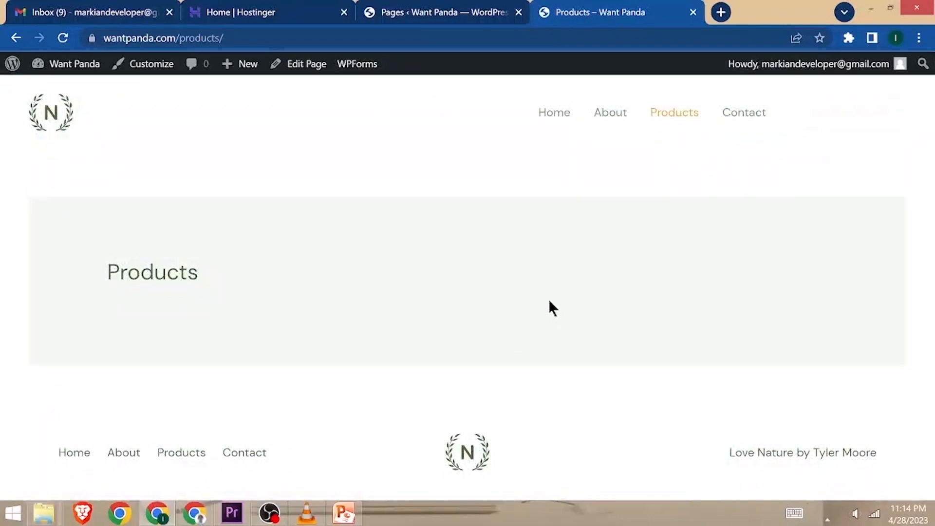
- Return to the WordPress list of pages and open the Home page for editing with Elementor
left_click(435, 12)
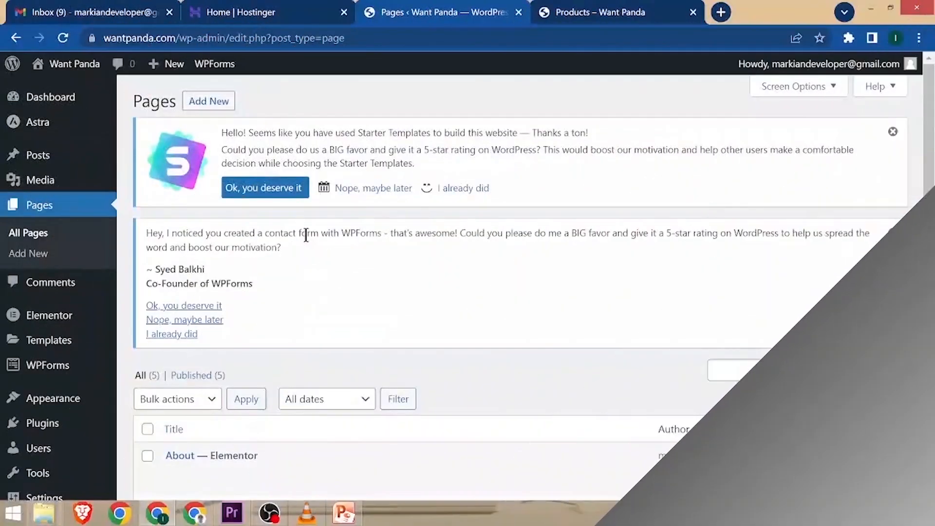
scroll(306, 235, "down", 3)
scroll(306, 239, "down", 3)
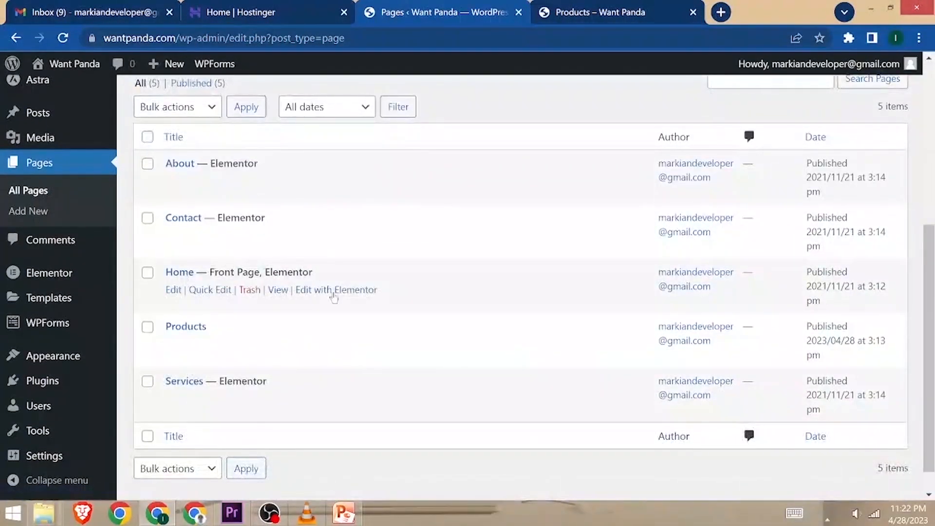
left_click(336, 292)
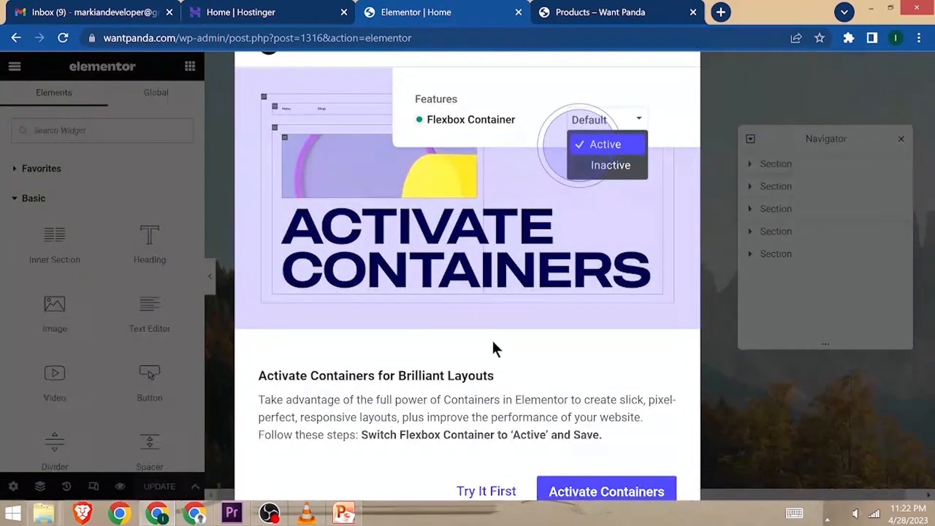
- Follow the Activate Containers offer to Elementor's experiments settings, save them with Flexbox Container left at Default, and close that tab
left_click(646, 490)
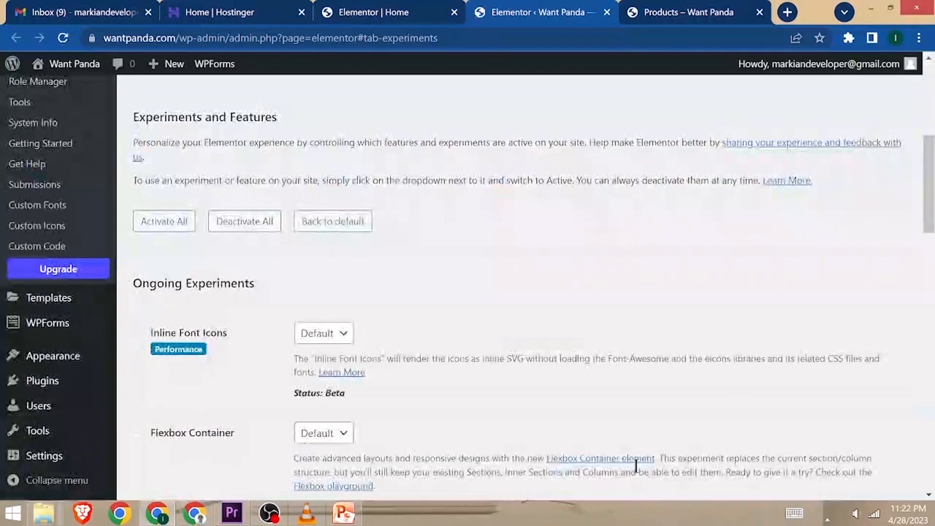
scroll(516, 334, "down", 3)
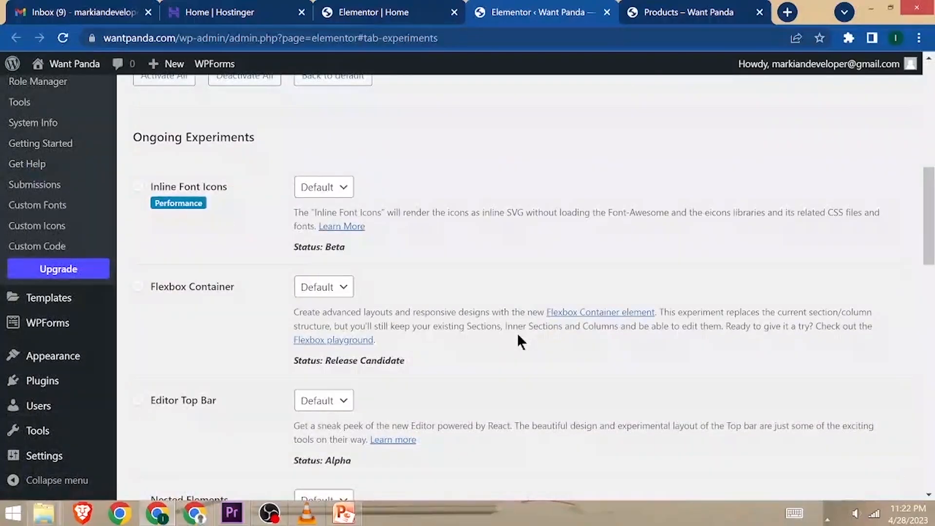
scroll(518, 336, "down", 15)
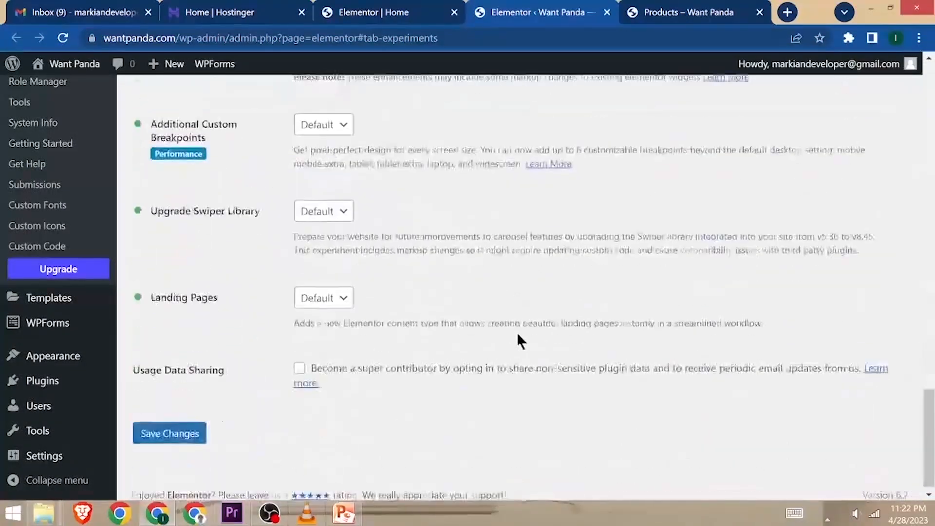
left_click(171, 425)
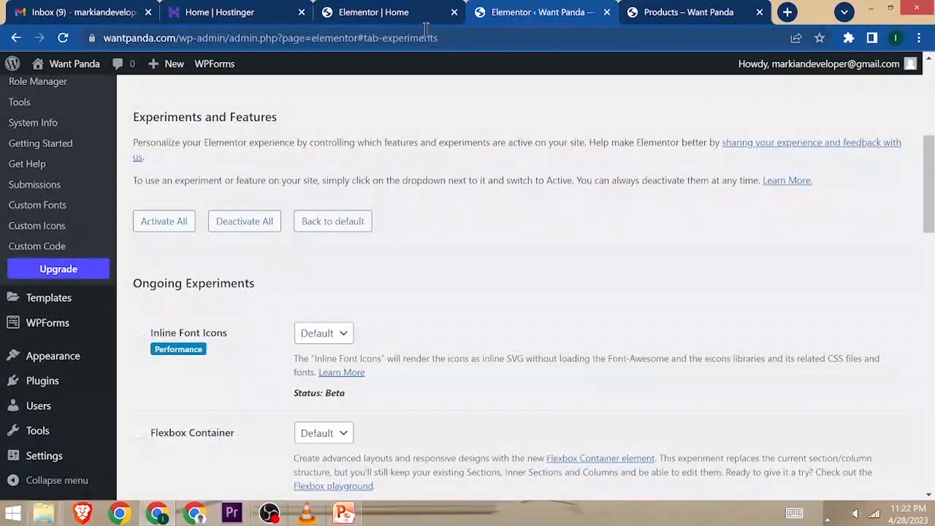
left_click(606, 13)
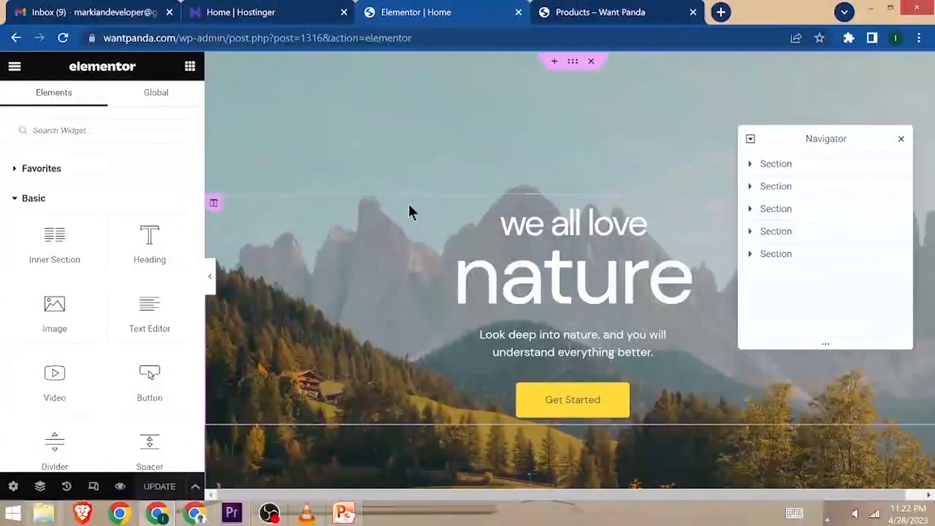
- Close the Navigator, reload the editor and change the "we all love" hero heading to "Mark Digital"
left_click(901, 140)
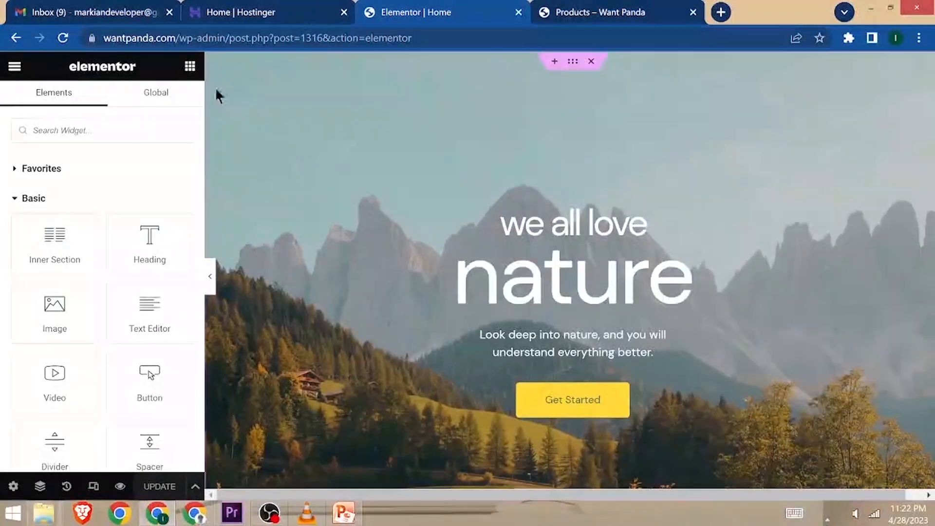
left_click(62, 37)
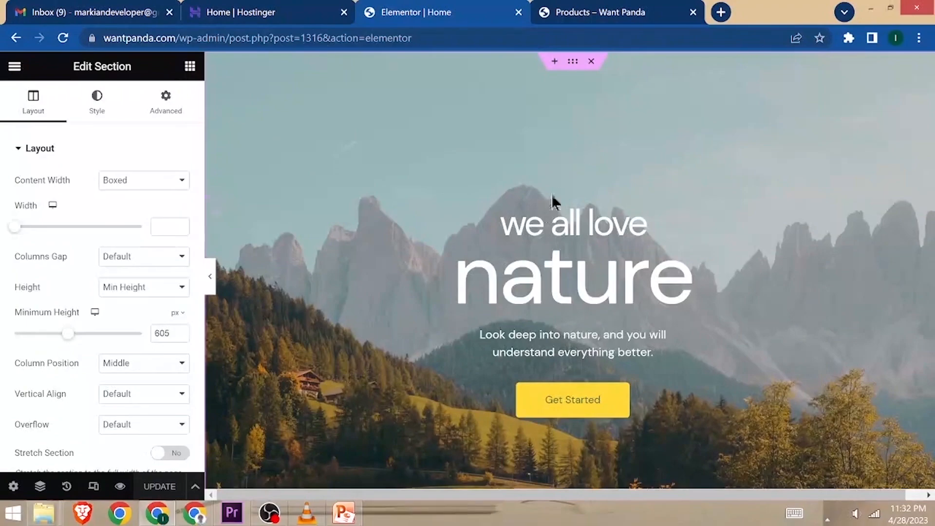
left_click(586, 226)
left_click(620, 286)
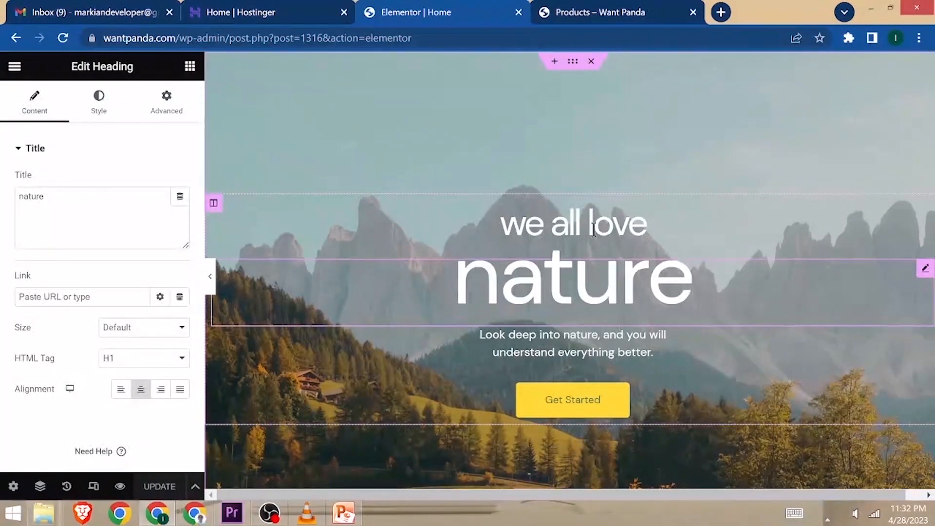
left_click(557, 213)
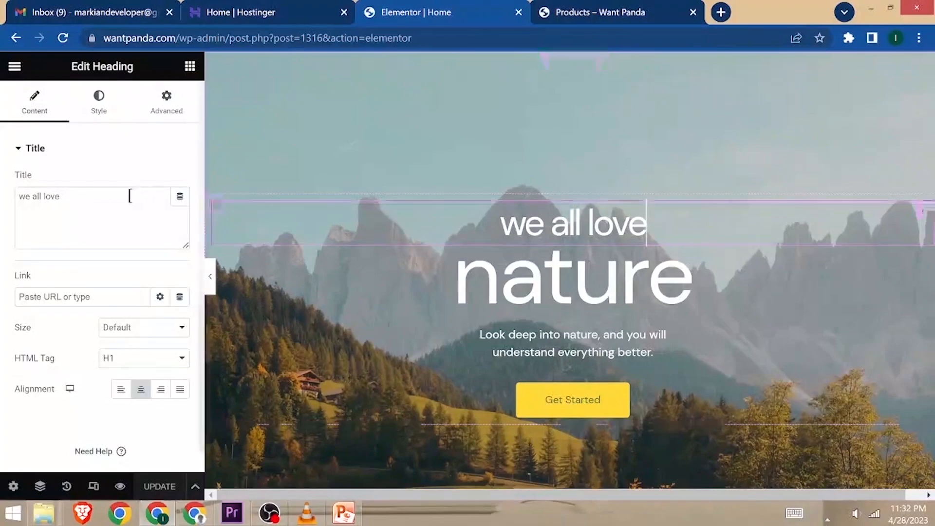
left_click_drag(131, 194, 3, 204)
type("Mark ")
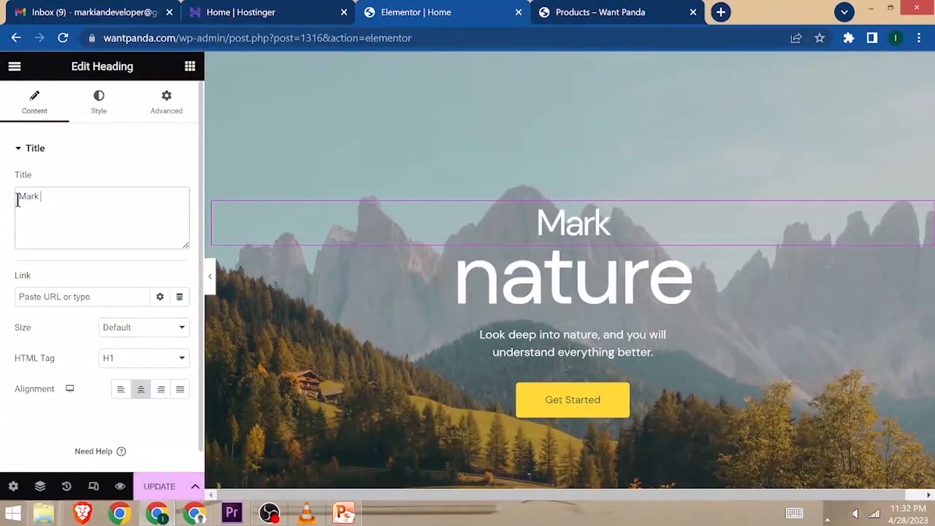
type("Digital")
- Replace the large hero heading "nature" with "Marketing Agency"
left_click(574, 280)
left_click_drag(88, 215, 9, 202)
type("Marketing ")
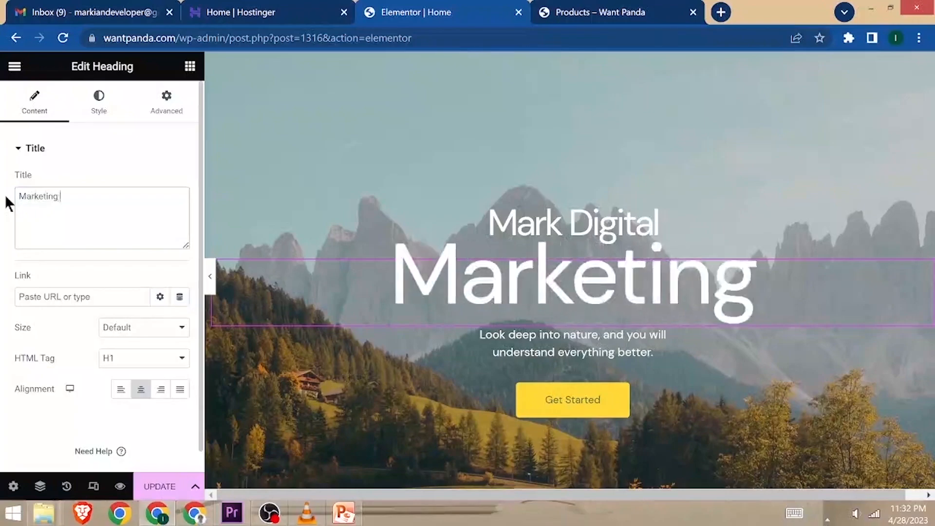
type("Agentcy")
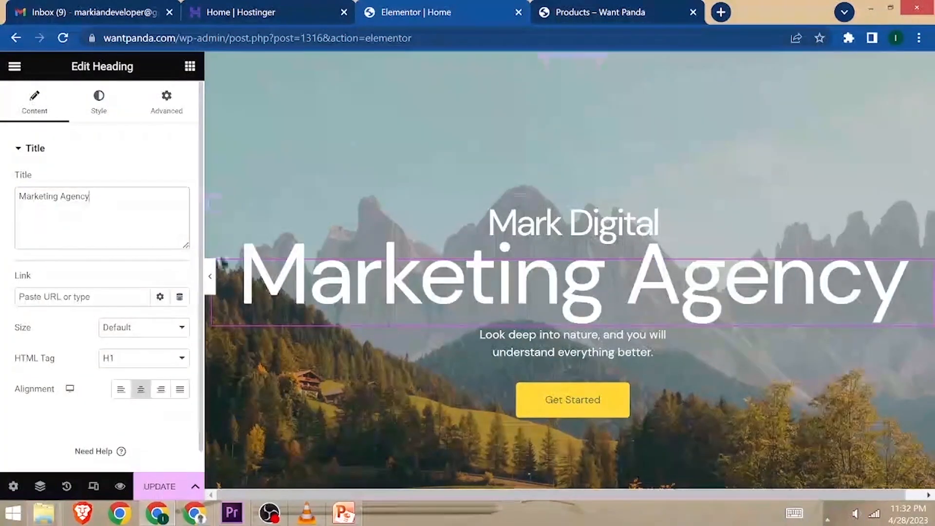
- Replace the hero description text below the headings with "great ways to promote your business online"
left_click(557, 343)
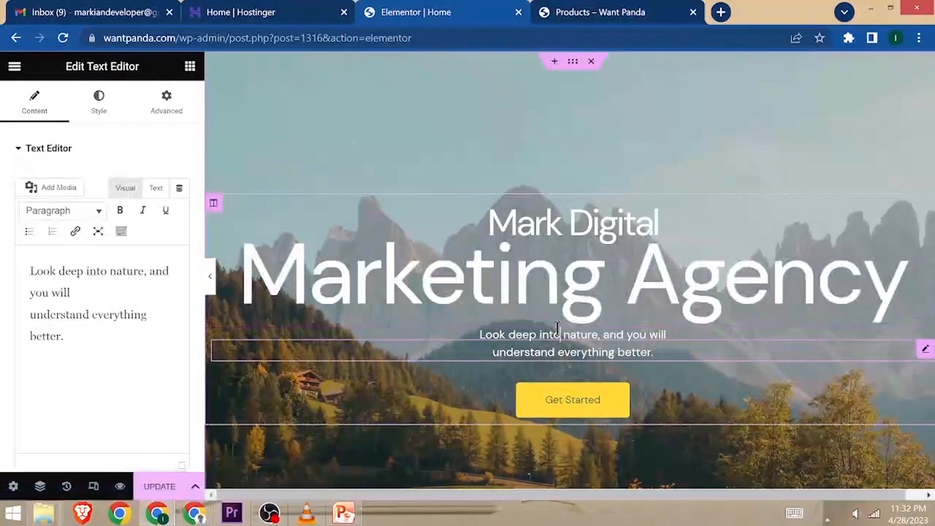
left_click_drag(87, 342, 10, 269)
type("gre")
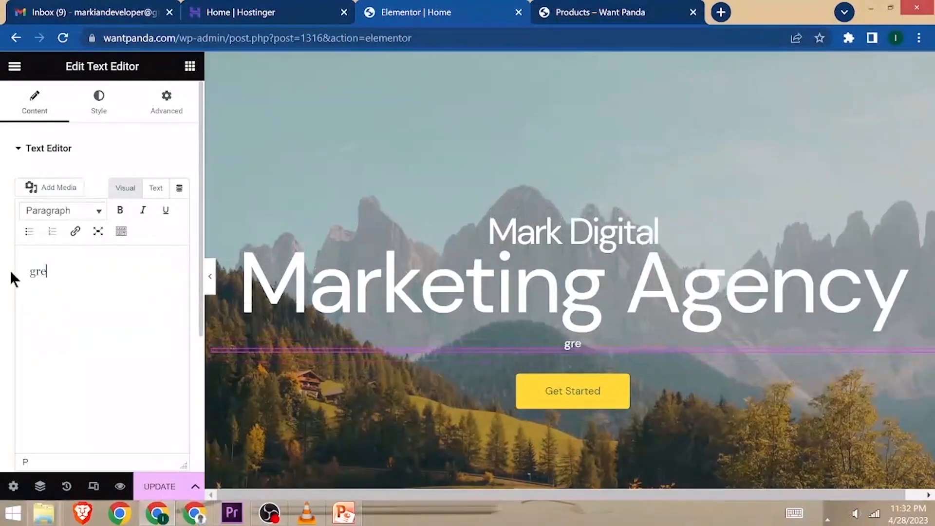
type("at ways to")
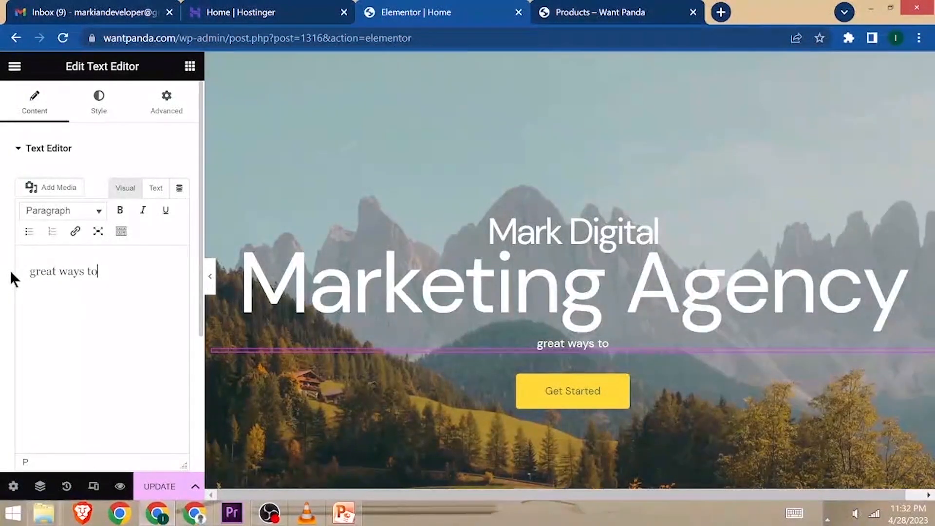
type(" promote your business online")
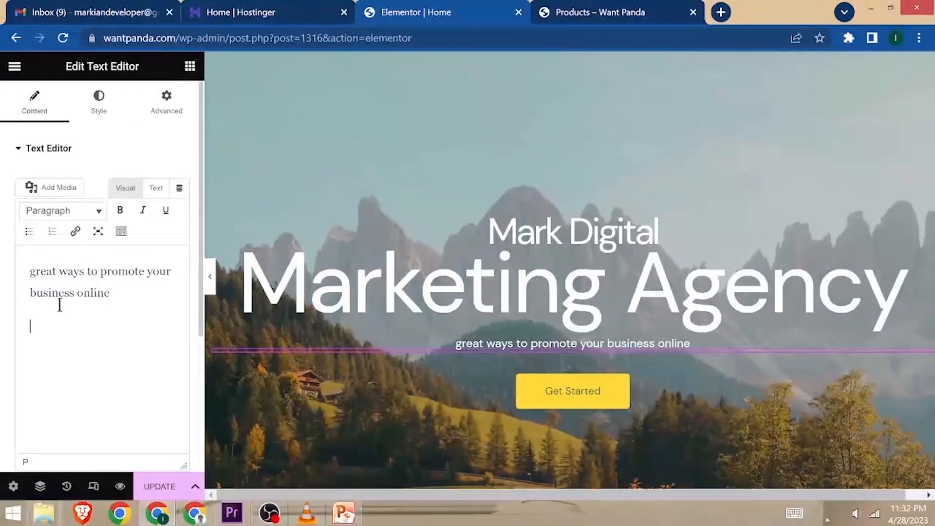
- Add a second paragraph to the hero description reading "take advantage of business website"
key("Return")
type("take advantage of websites")
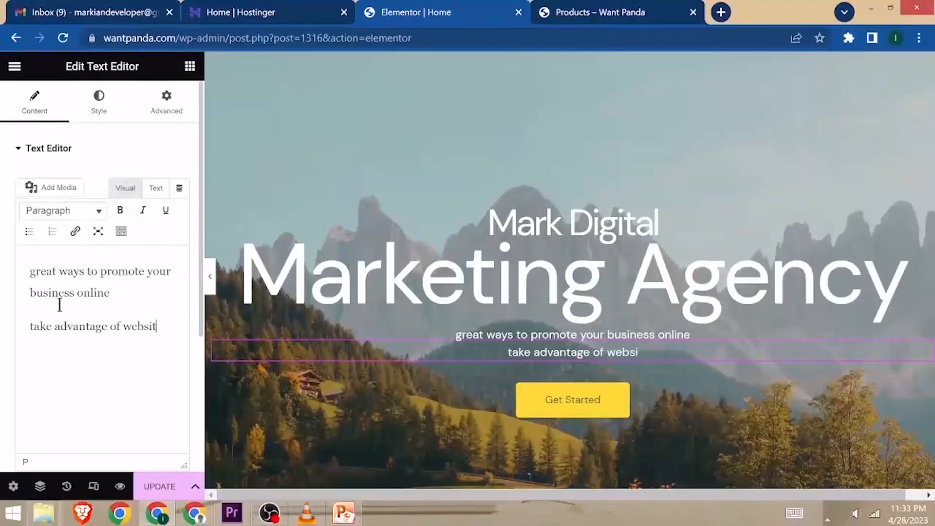
key("BackSpace")
key("BackSpace")
key("BackSpace")
key("BackSpace")
key("BackSpace")
key("BackSpace")
key("BackSpace")
key("BackSpace")
type("you")
key("BackSpace")
key("BackSpace")
key("BackSpace")
type("business ")
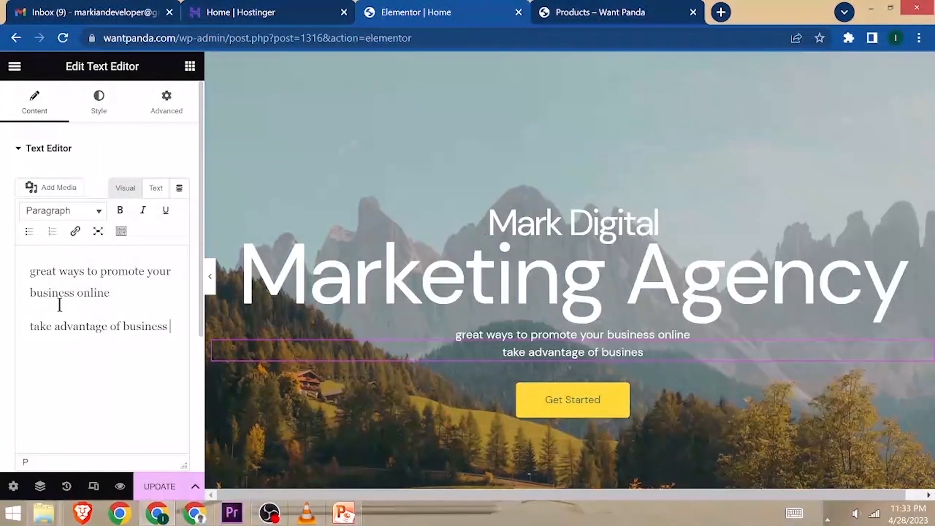
type("websites")
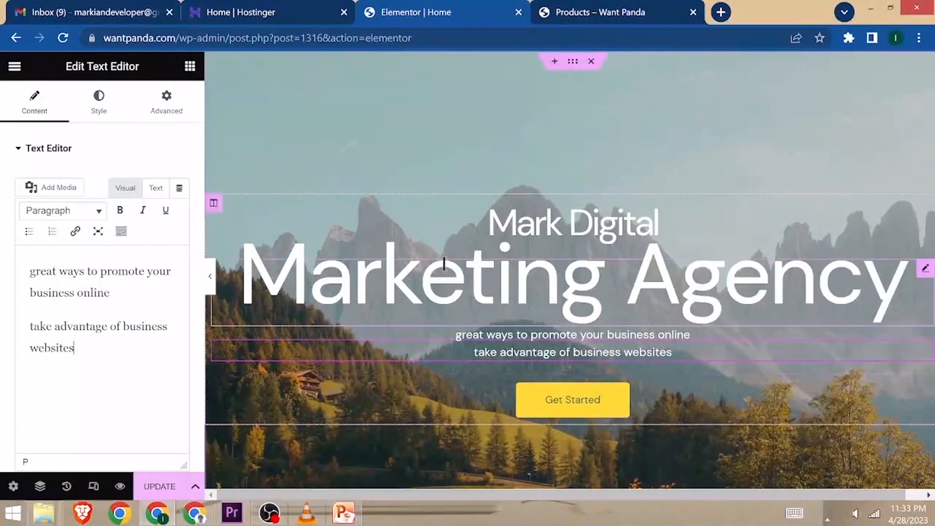
- Complete the second hero description paragraph so it reads "take advantage of business websites"
scroll(454, 317, "down", 2)
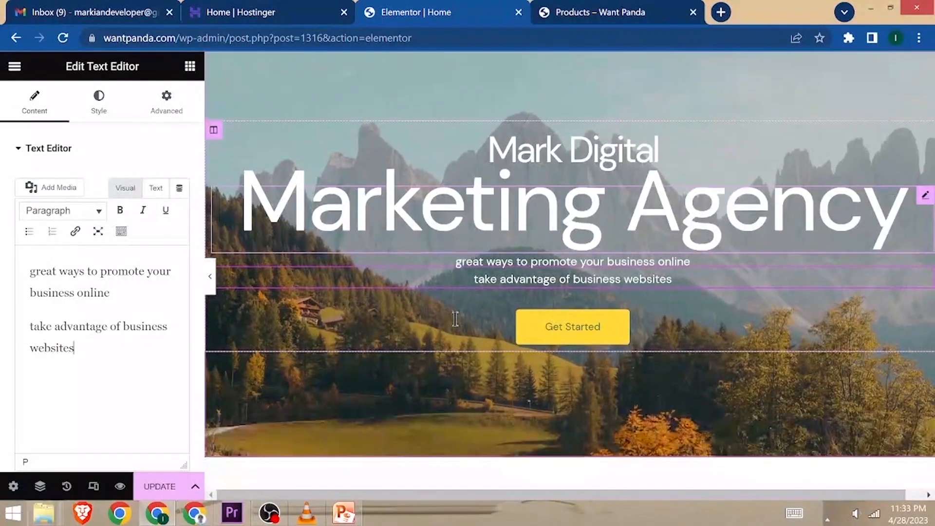
scroll(484, 412, "down", 3)
scroll(483, 406, "up", 5)
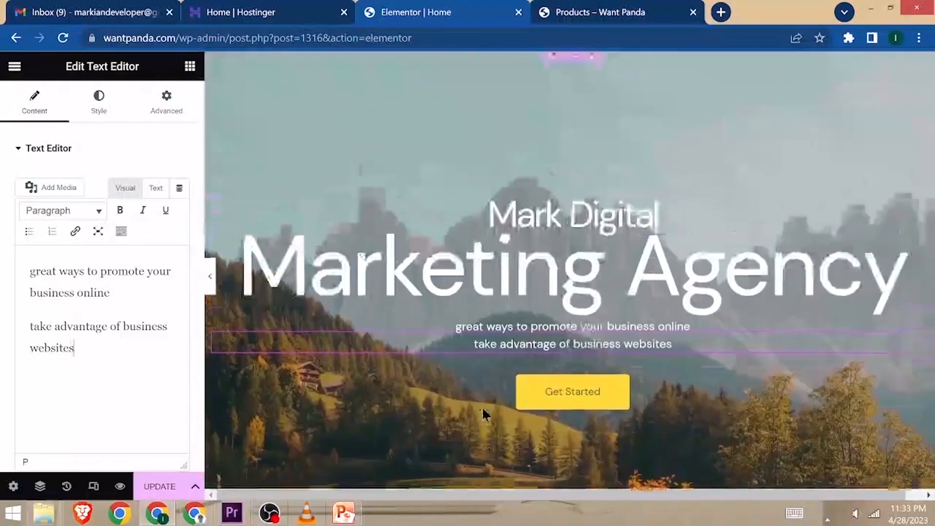
- Replace the hero section's background image by uploading hands-g13a5adc82_1920 from the Downloads folder
left_click(572, 63)
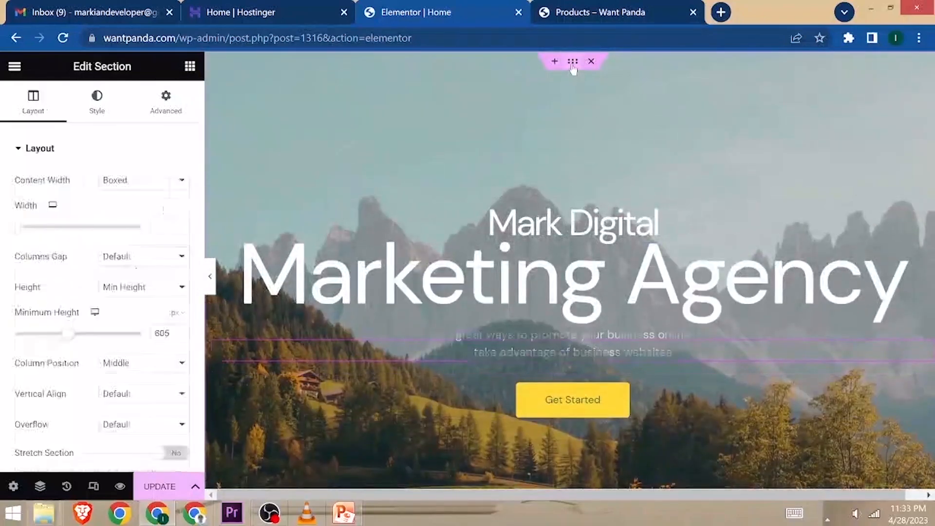
left_click(99, 102)
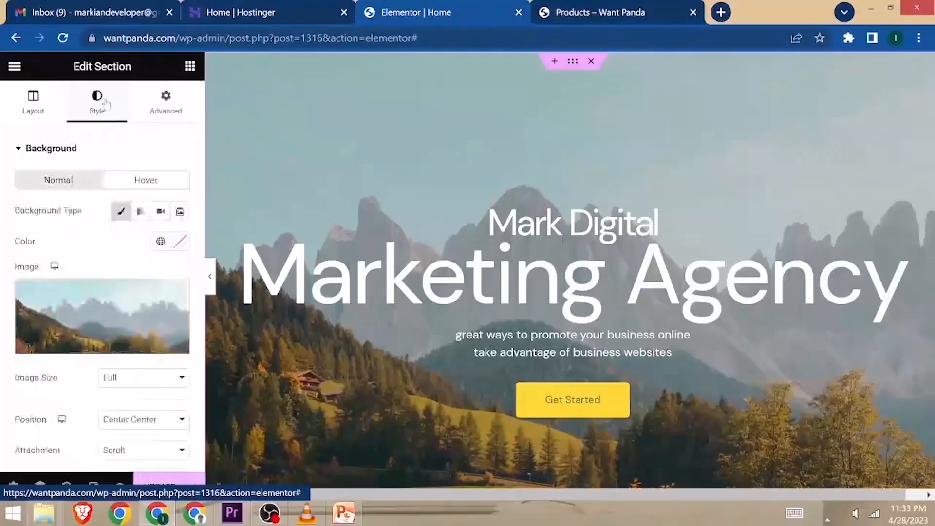
left_click(107, 300)
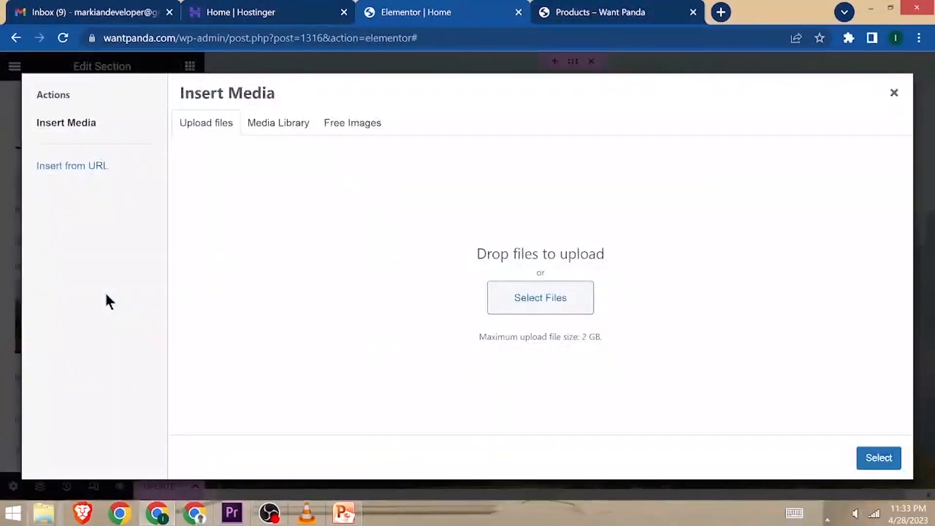
left_click(559, 297)
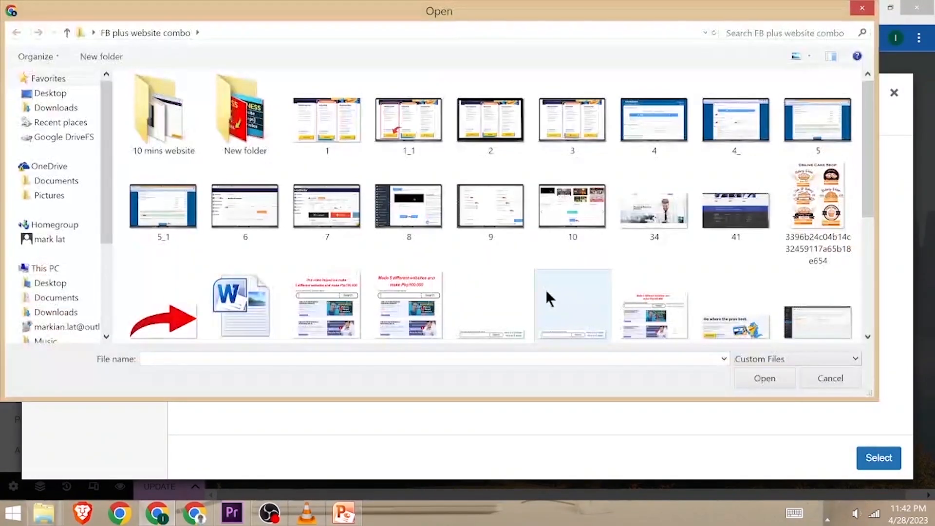
left_click(56, 108)
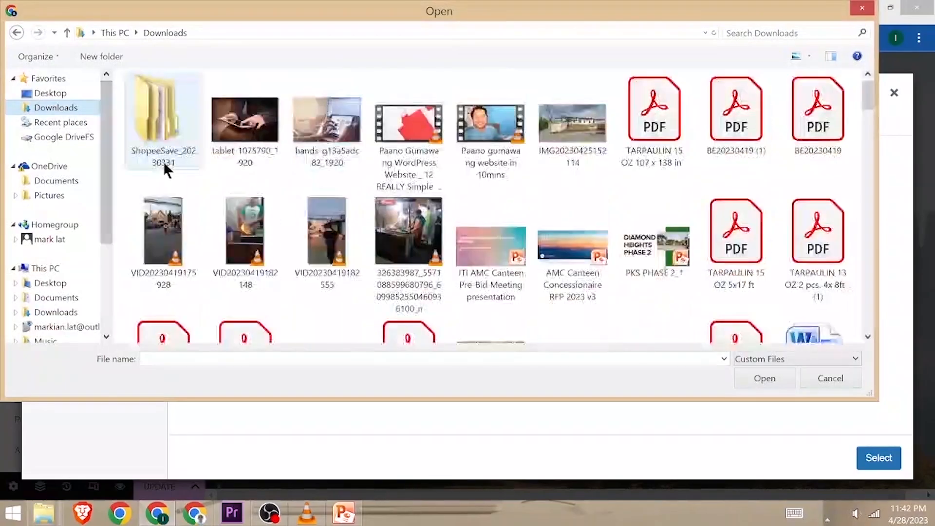
left_click(241, 146)
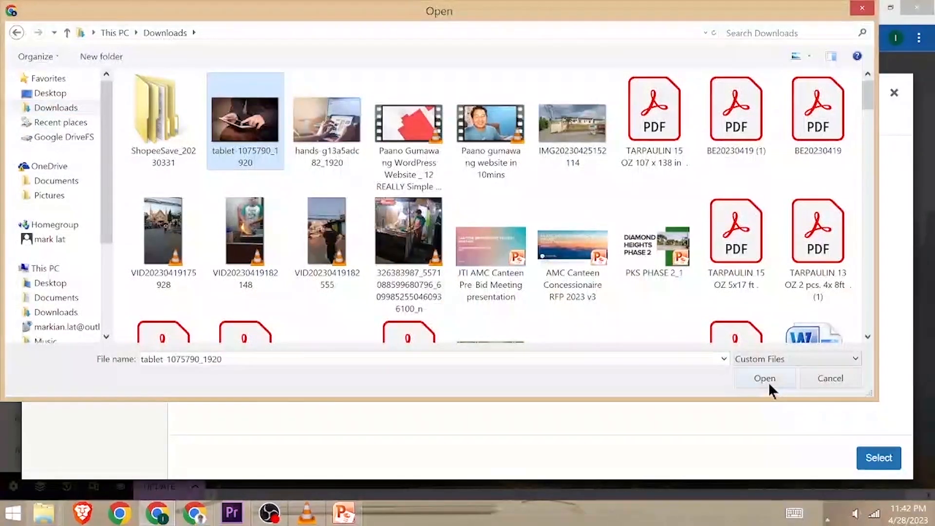
left_click(347, 153)
left_click(740, 375)
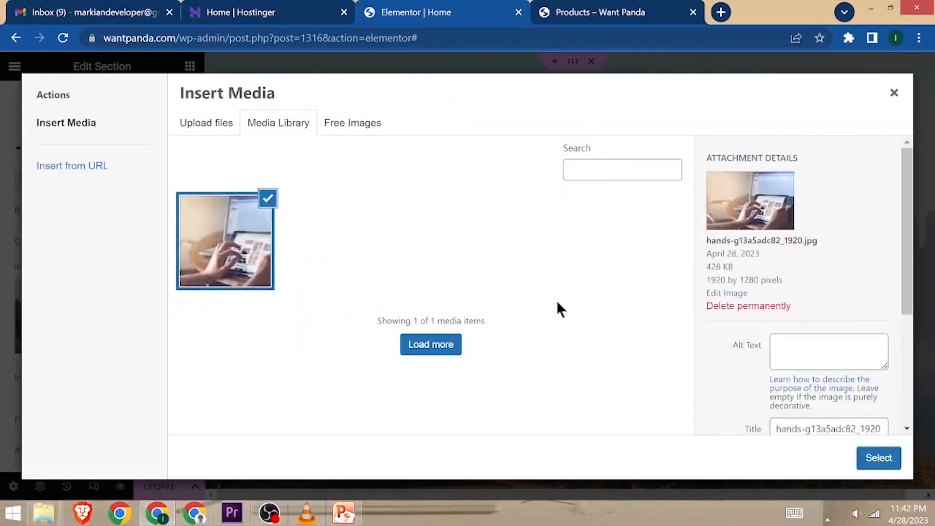
left_click(879, 460)
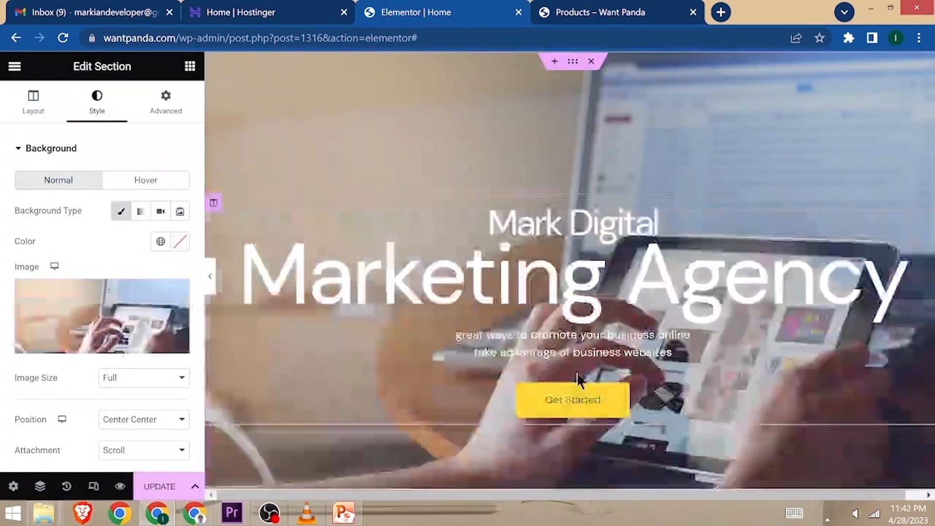
- Replace the image above the Web Design service with an upload of tablet-1075790_1920 from the Downloads folder
scroll(578, 379, "down", 2)
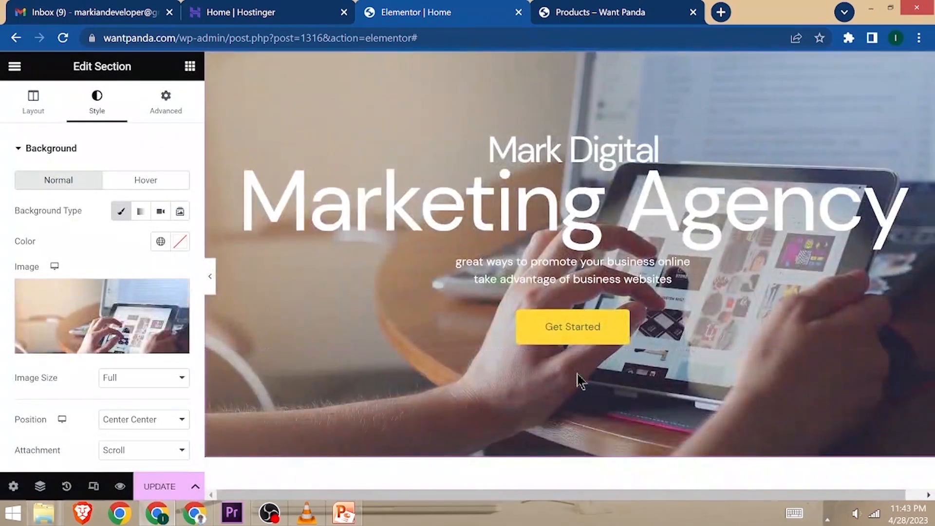
scroll(579, 381, "down", 3)
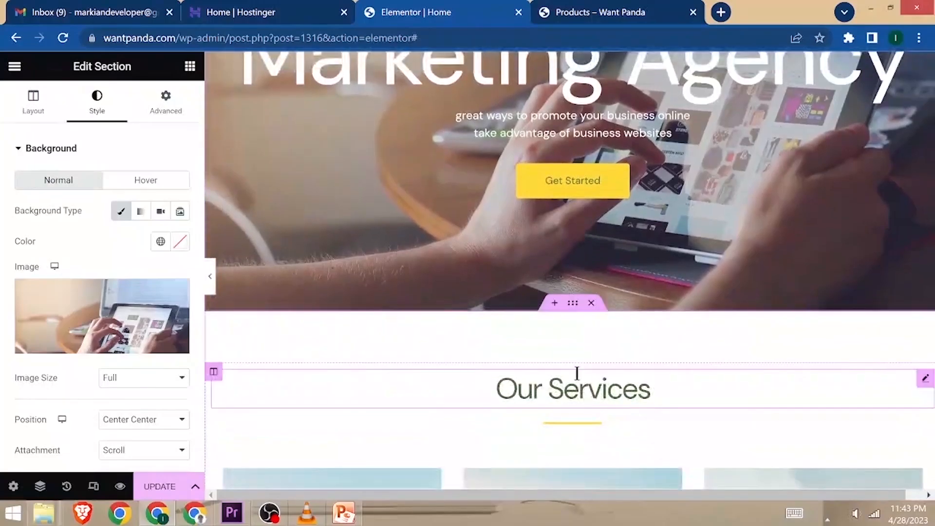
scroll(580, 380, "down", 3)
scroll(577, 375, "down", 6)
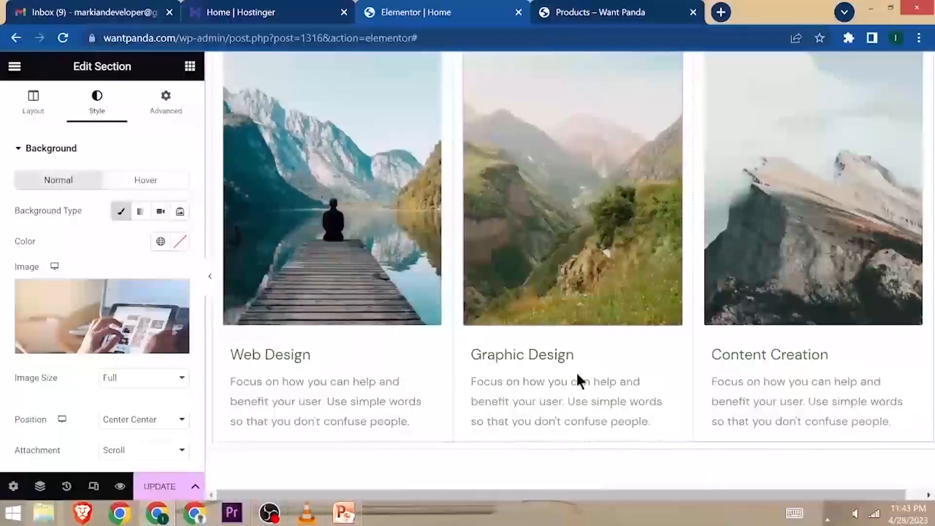
left_click(344, 267)
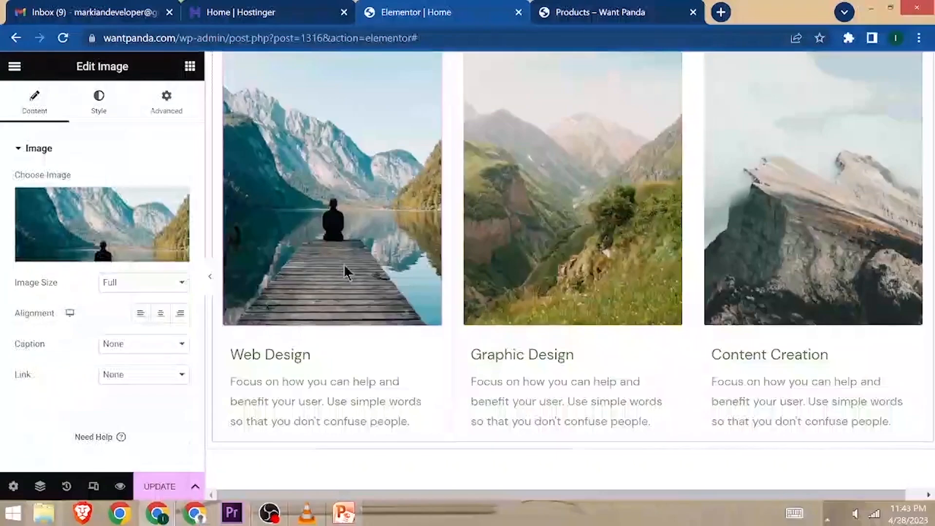
left_click(135, 218)
left_click(223, 124)
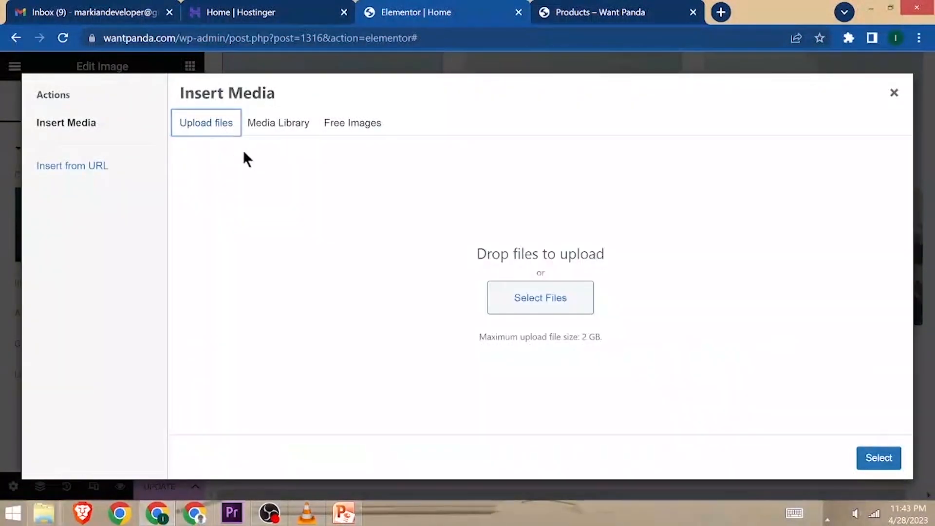
left_click(501, 297)
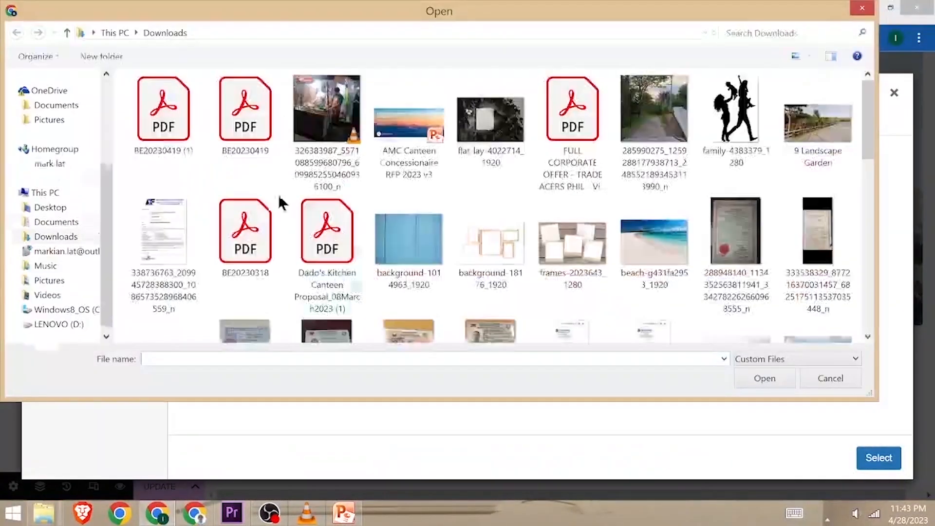
left_click(252, 139)
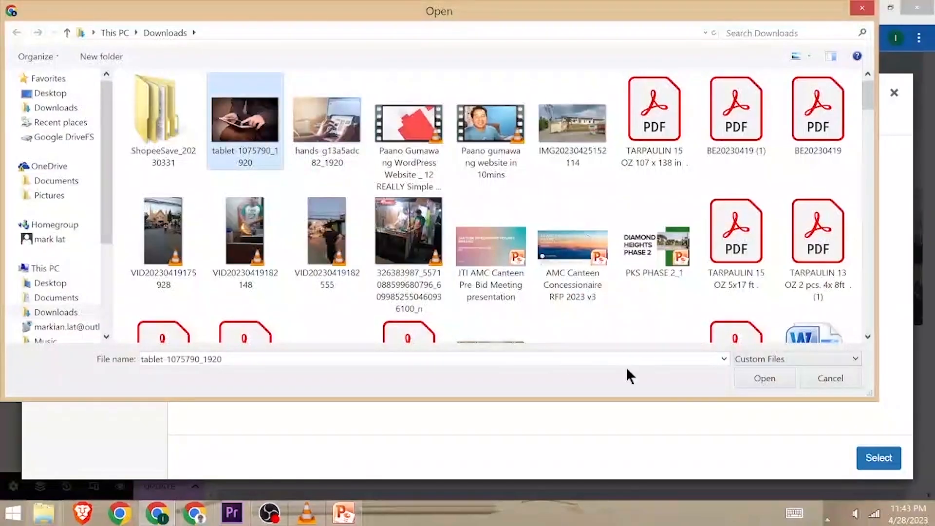
left_click(752, 379)
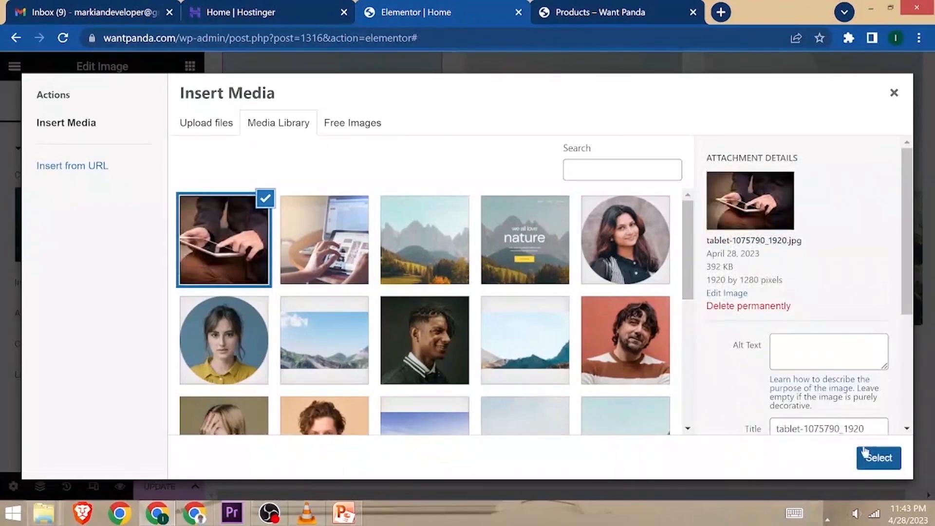
left_click(879, 458)
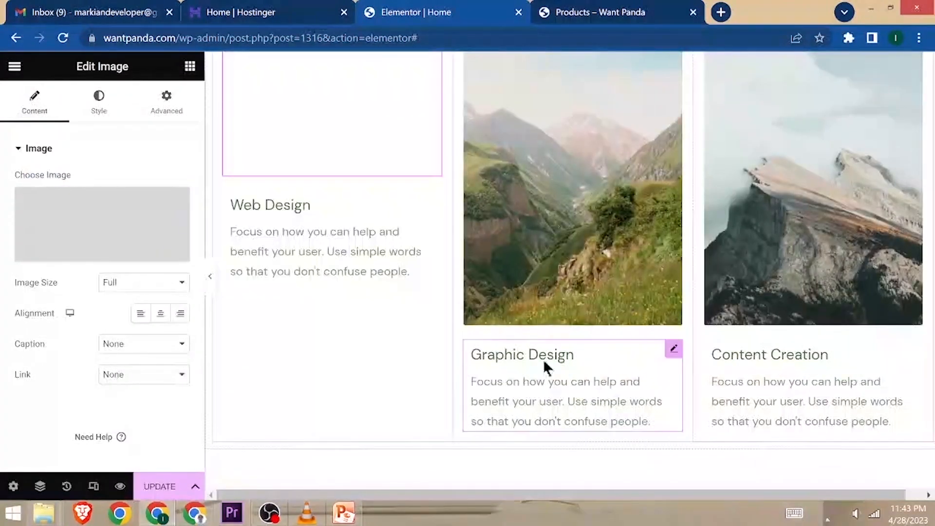
- Change the Web Design service's title to "website design" and its description to "hello this is the description"
scroll(399, 307, "up", 2)
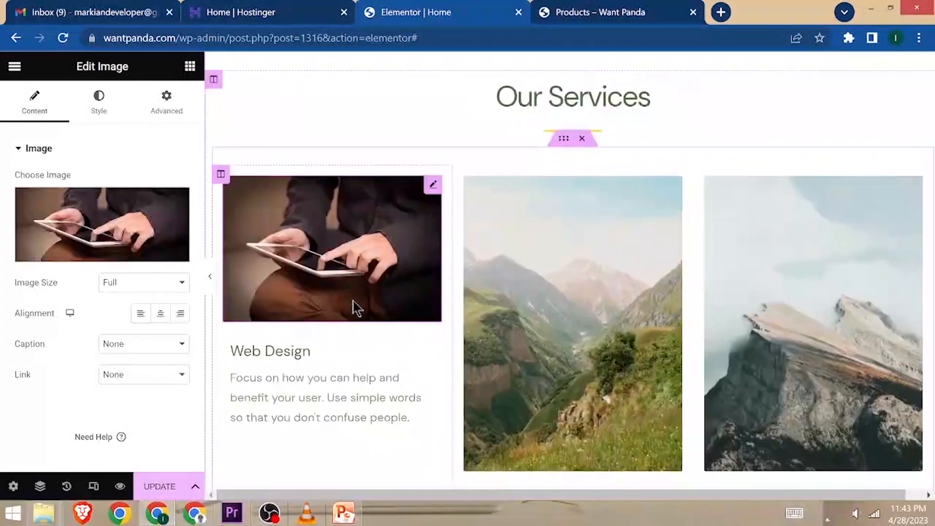
scroll(349, 312, "down", 1)
left_click(271, 280)
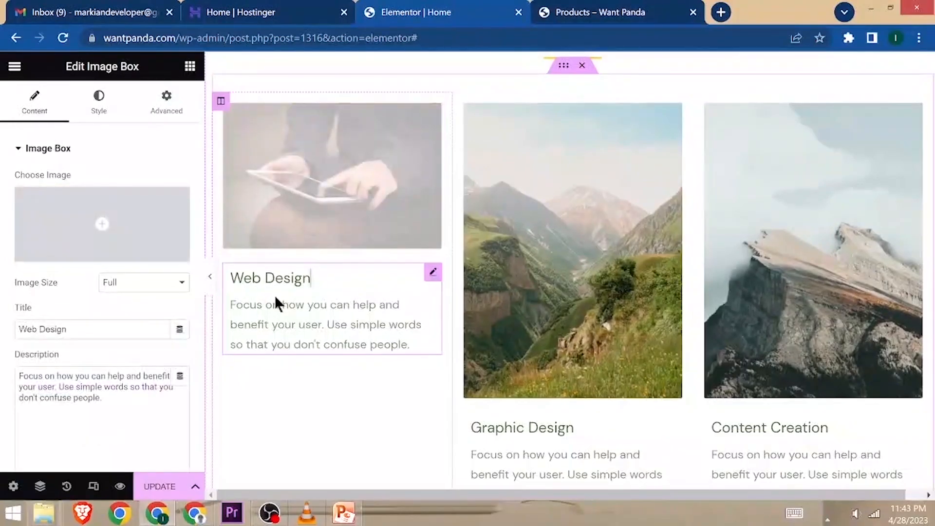
left_click_drag(98, 328, 39, 322)
key("BackSpace")
type("we")
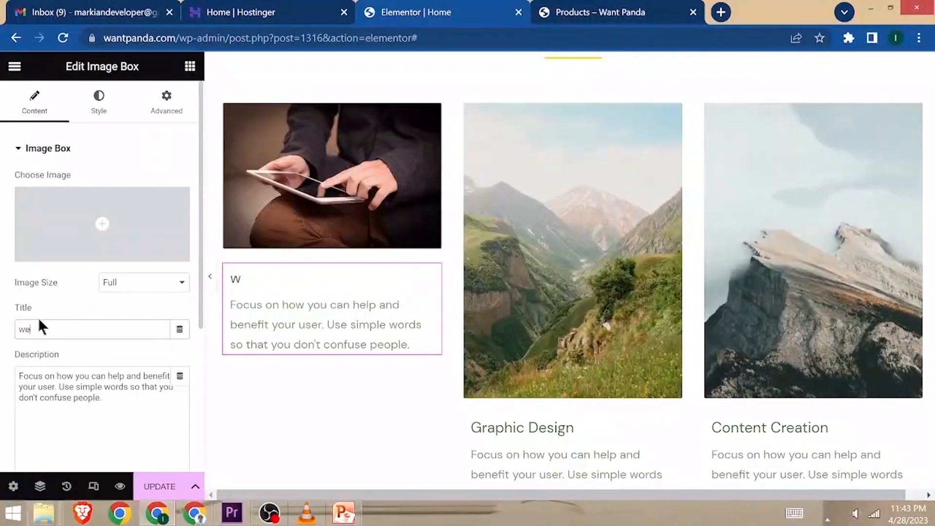
type("bsite design")
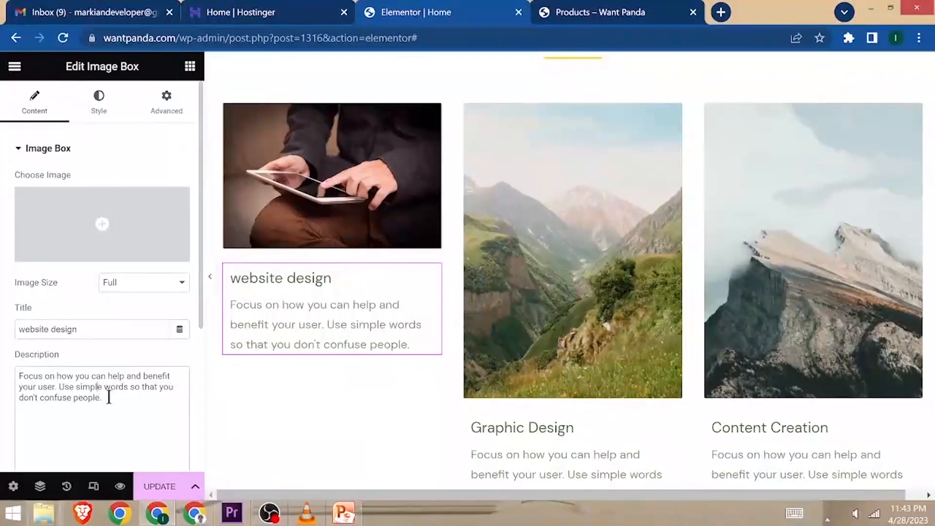
left_click_drag(109, 397, 2, 377)
type("hello this is the description")
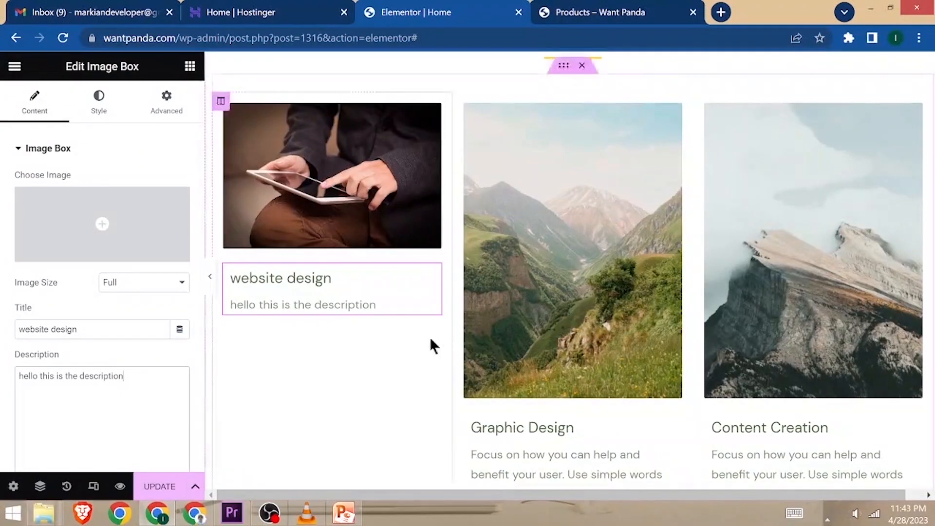
- Replace the testimonial quote below the services with "digital marketing agency is the best"
scroll(387, 301, "up", 10)
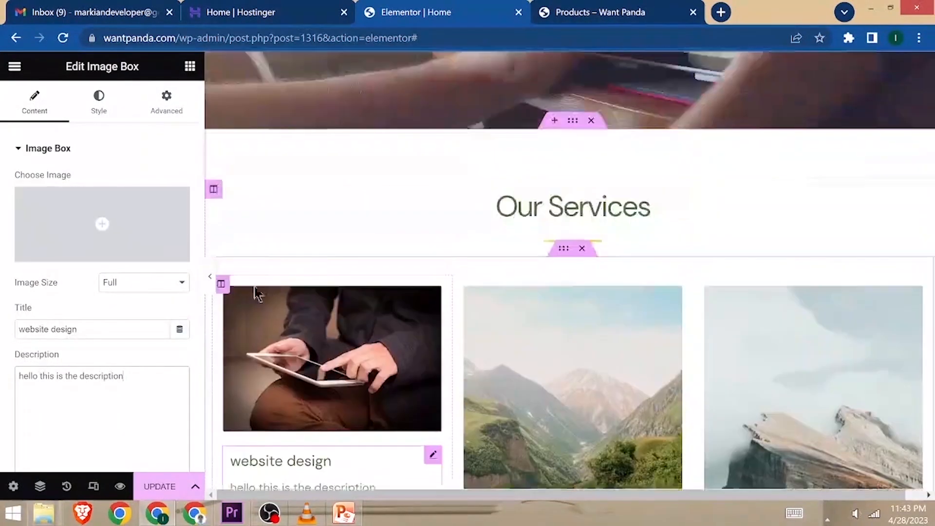
scroll(390, 307, "down", 9)
scroll(388, 303, "down", 5)
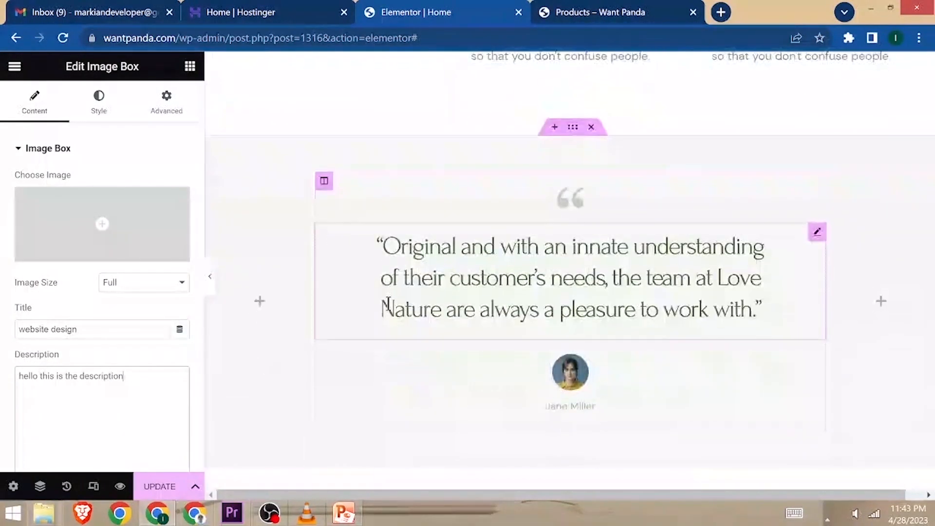
left_click(552, 285)
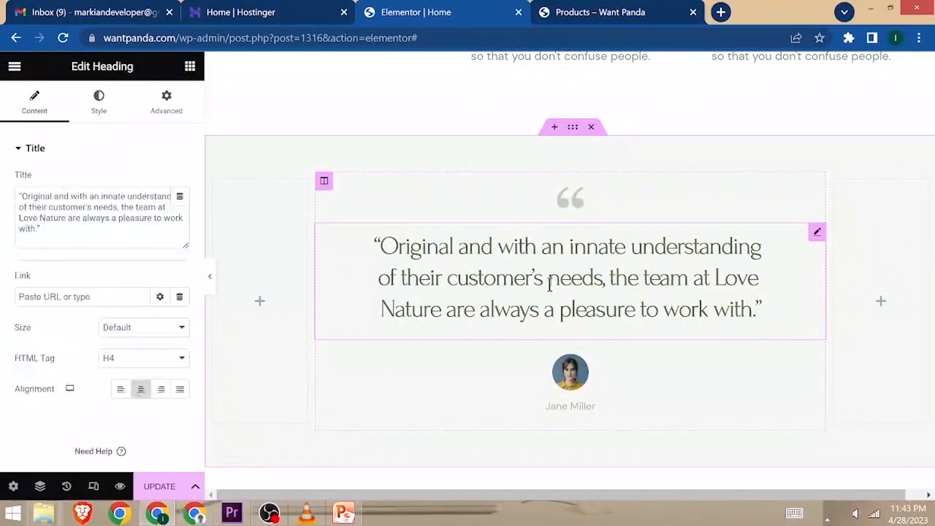
left_click_drag(111, 235, 3, 197)
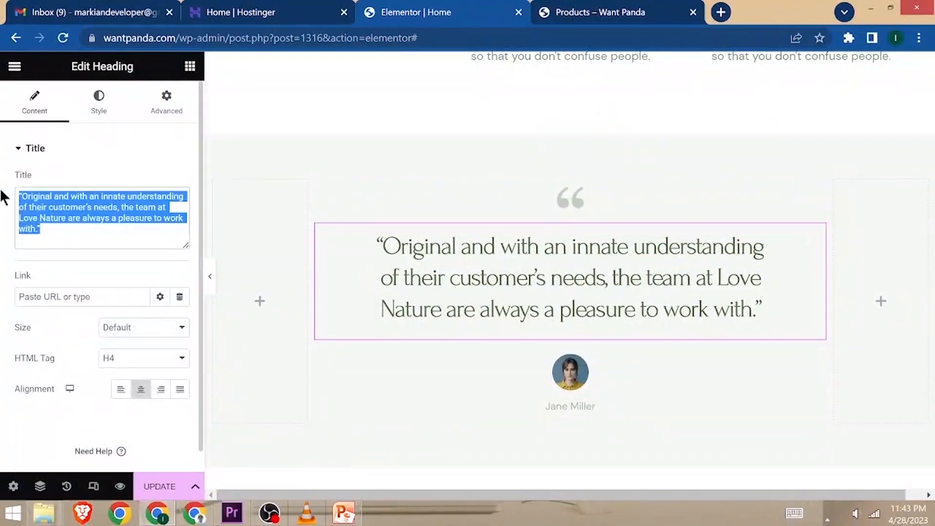
type("dfgital marketing agency")
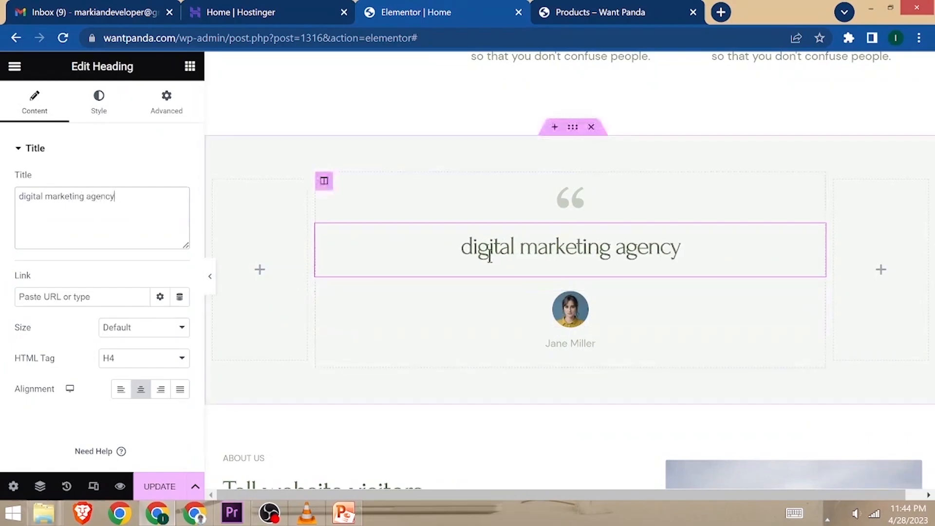
type(" is the best")
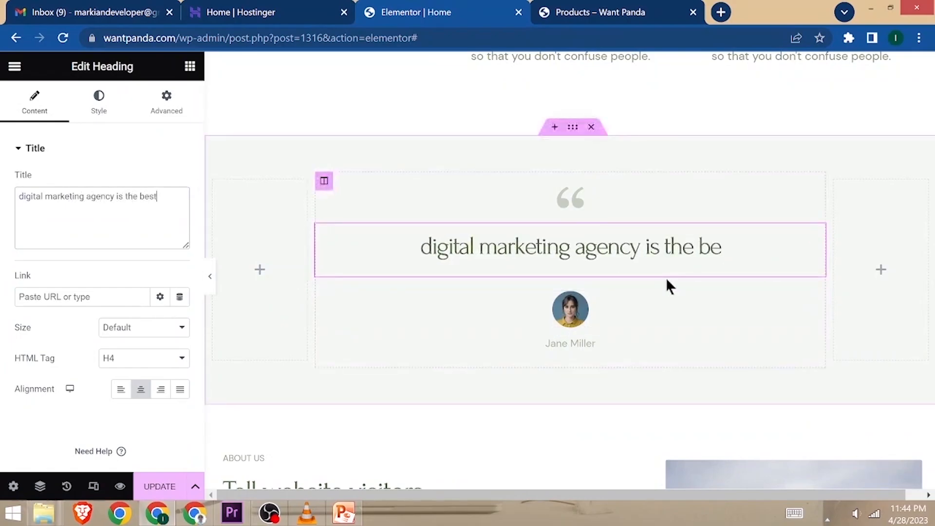
- Review the remaining Home page sections, update the page and switch to the live site's Products page
scroll(661, 294, "down", 3)
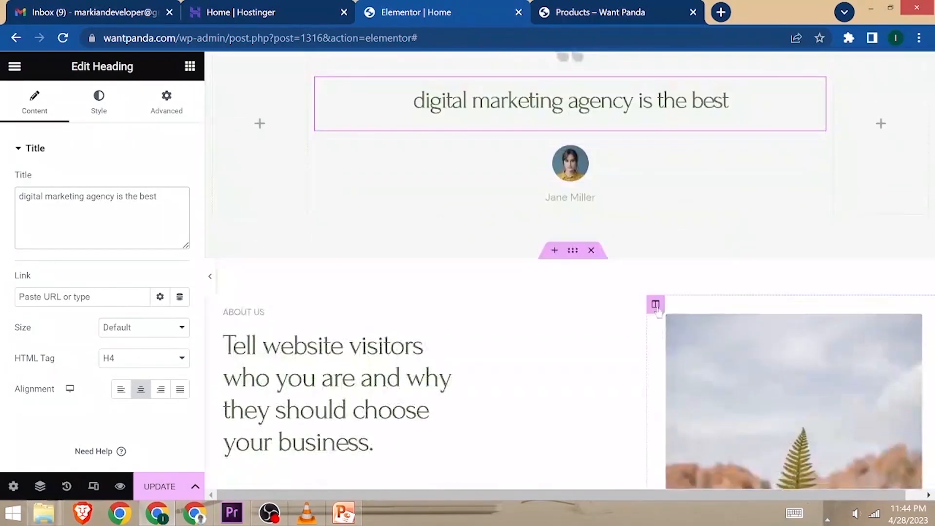
scroll(653, 315, "down", 5)
scroll(528, 270, "down", 3)
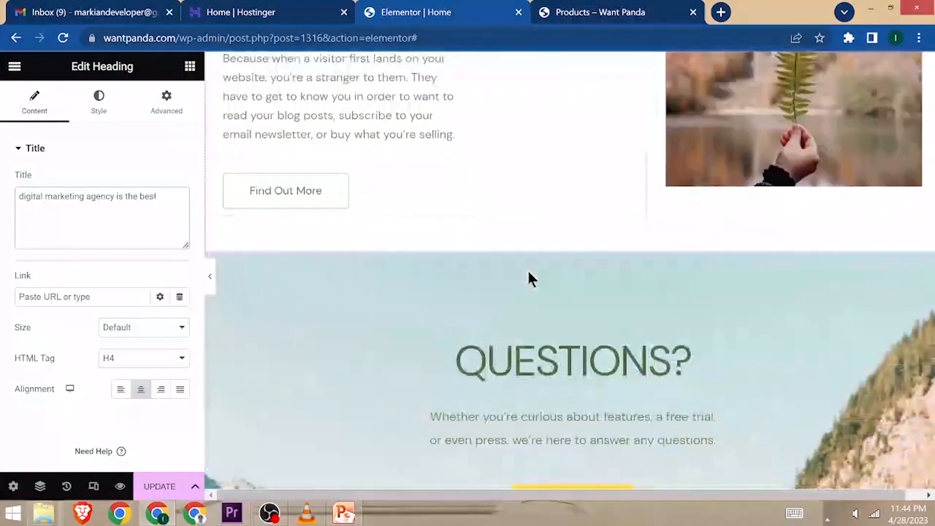
scroll(529, 273, "up", 14)
scroll(530, 272, "up", 12)
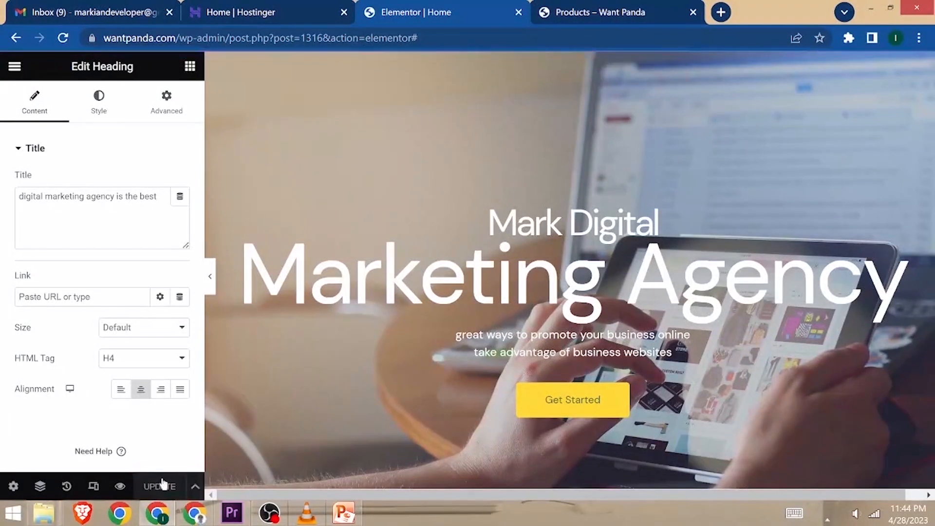
left_click(632, 20)
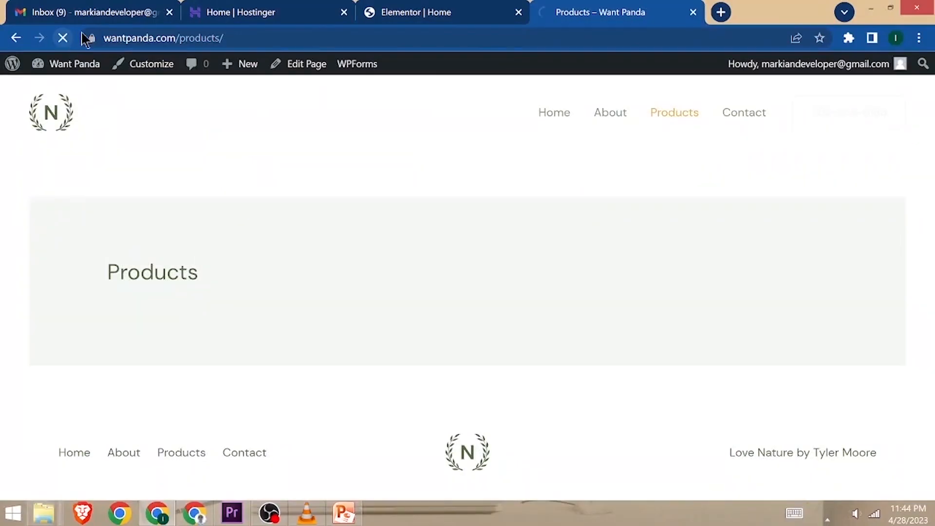
- Review the live Home page from the hero and services sections down to the Questions section
left_click(560, 108)
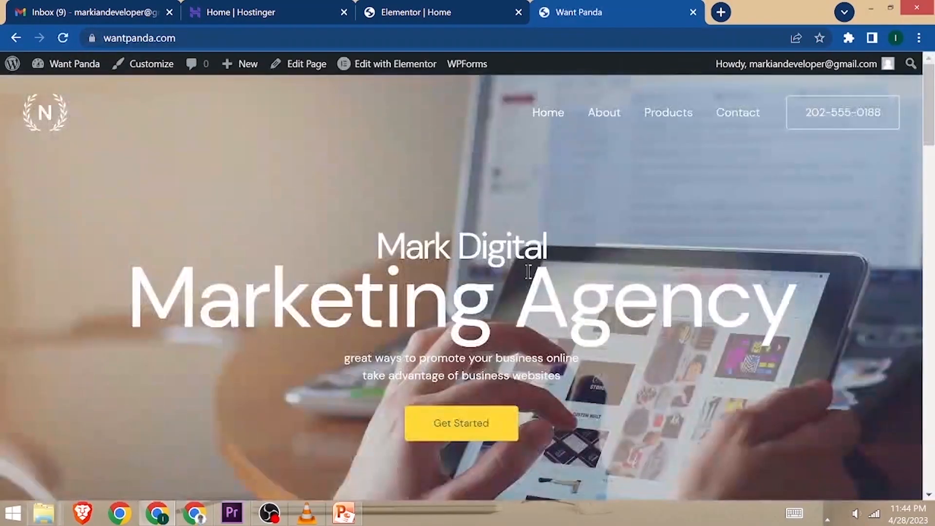
scroll(402, 287, "down", 1)
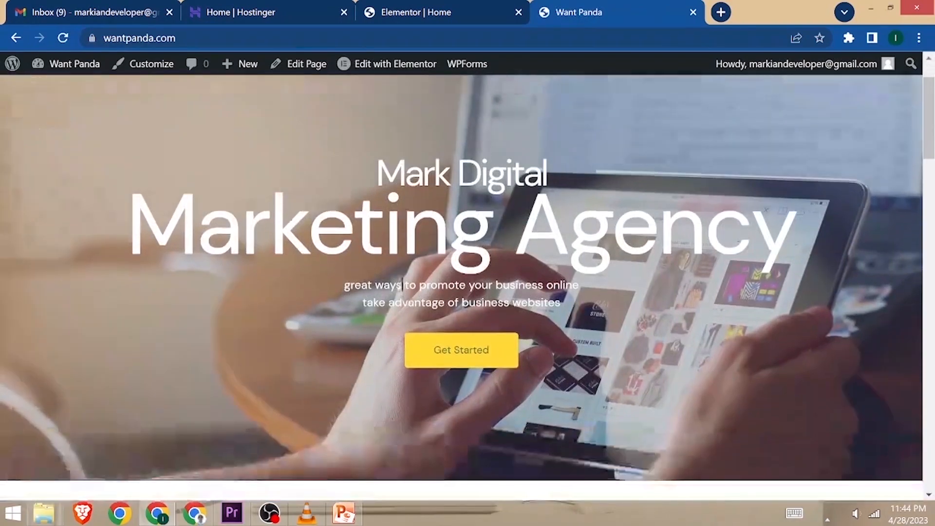
scroll(463, 287, "down", 10)
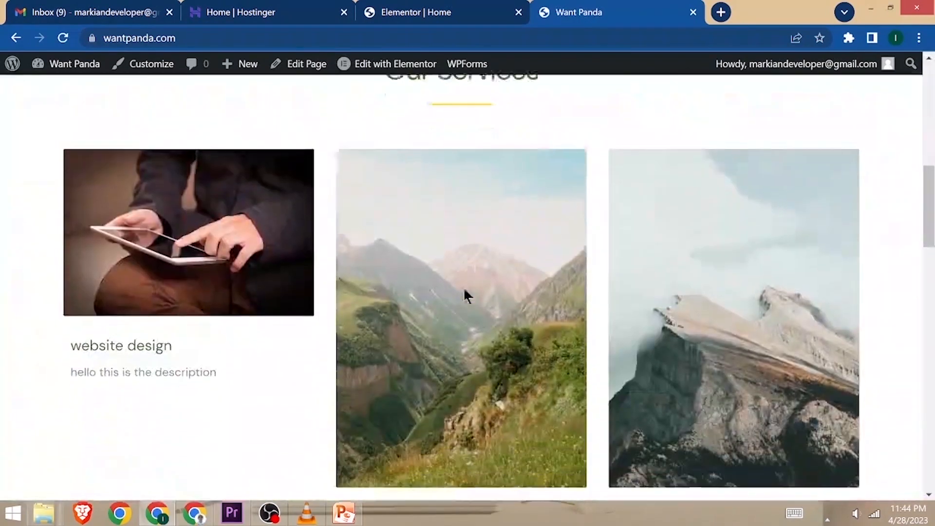
scroll(215, 341, "down", 8)
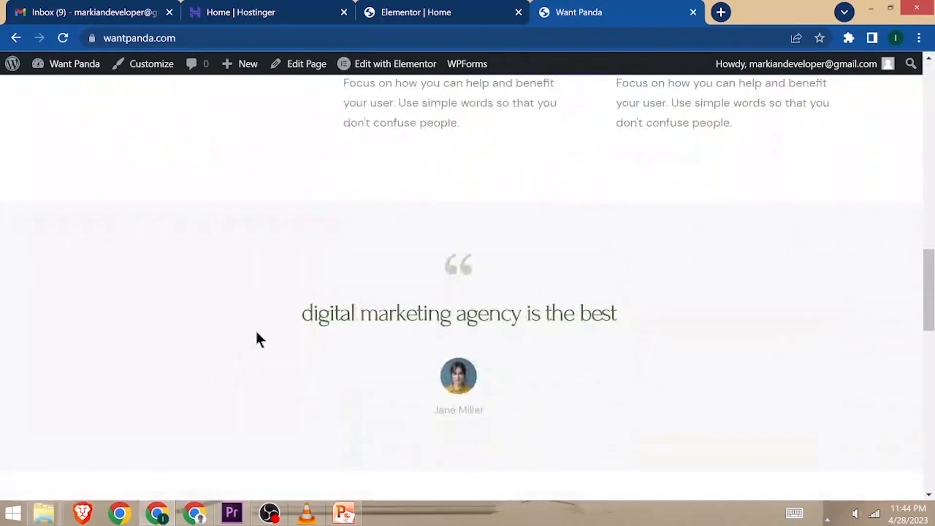
scroll(572, 337, "down", 14)
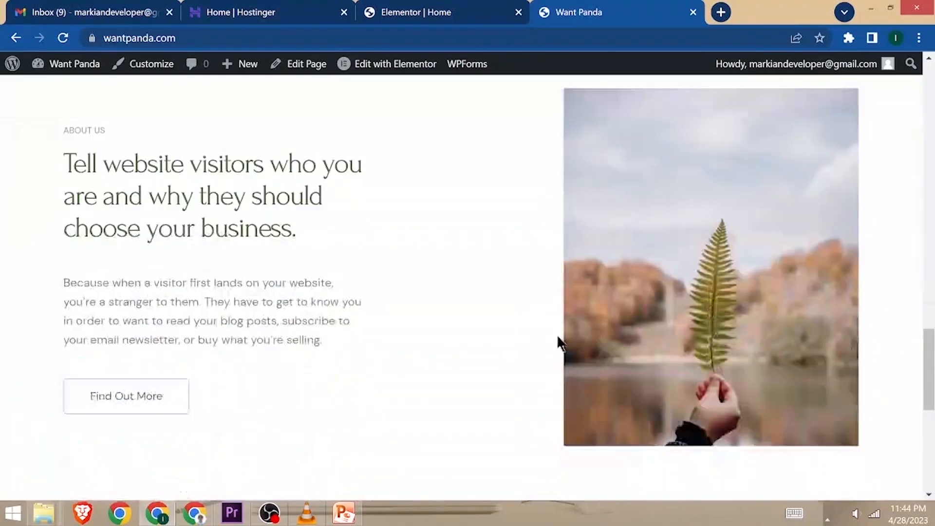
scroll(557, 334, "down", 2)
scroll(556, 334, "up", 9)
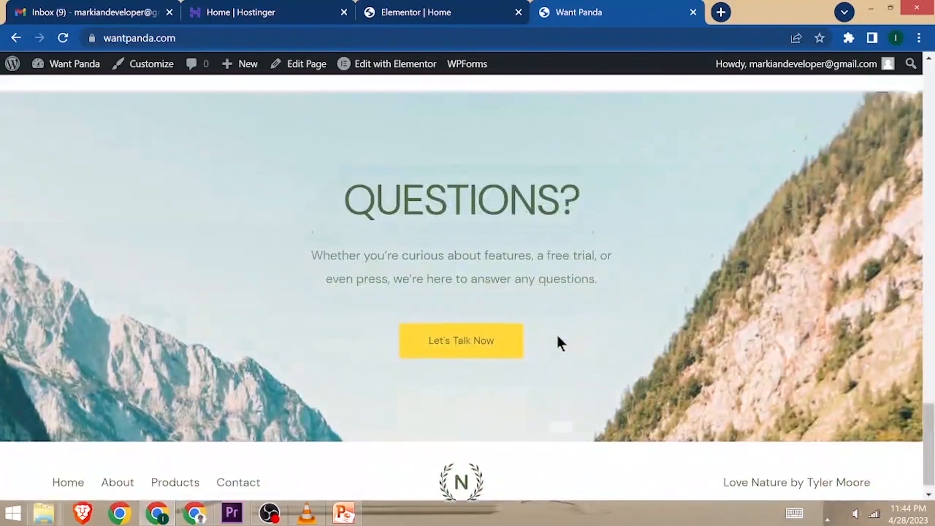
scroll(557, 334, "up", 20)
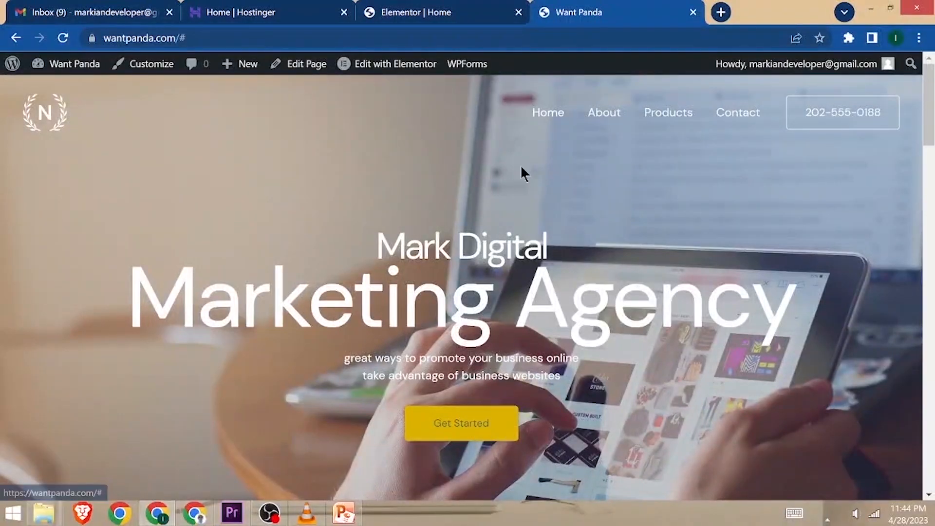
- Open the live site's Contact page and copy its URL
left_click(443, 13)
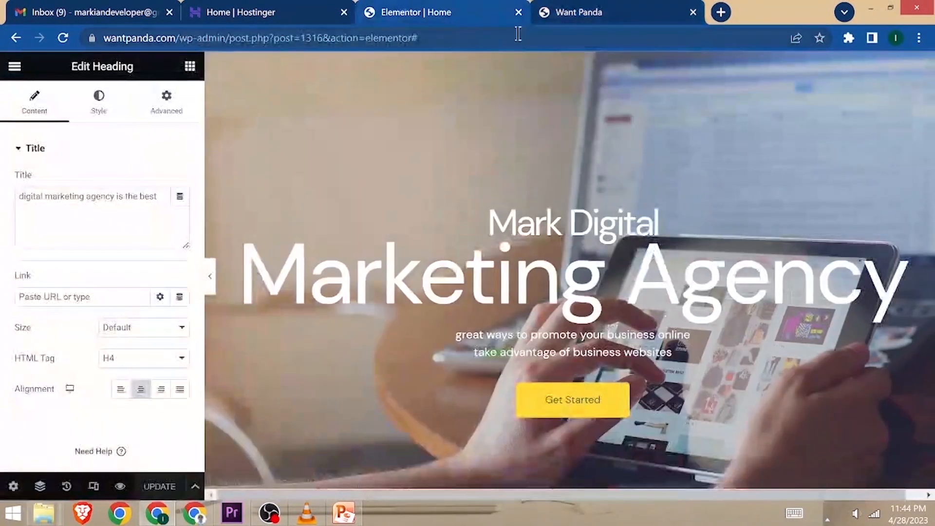
left_click(590, 14)
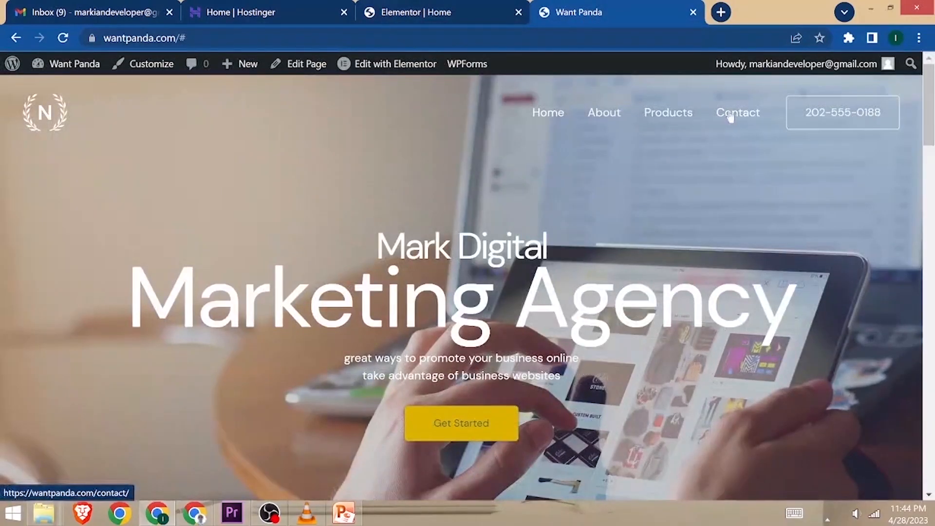
left_click(730, 114)
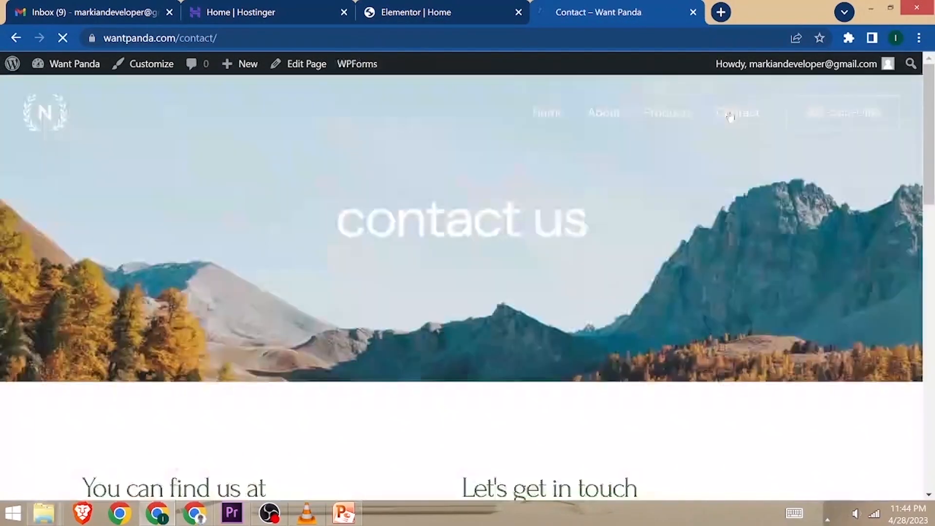
left_click(252, 38)
left_click(303, 38)
left_click_drag(289, 37, 106, 37)
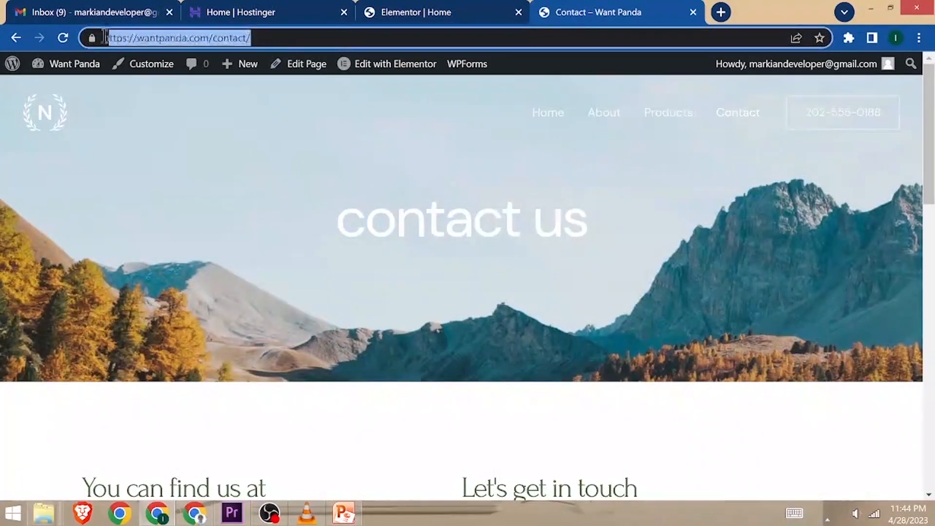
right_click(140, 34)
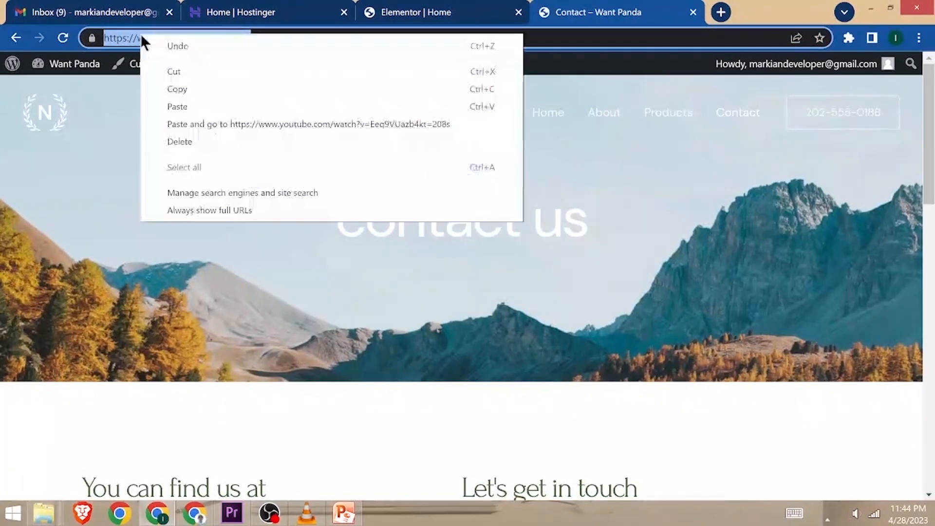
left_click(188, 92)
left_click(422, 13)
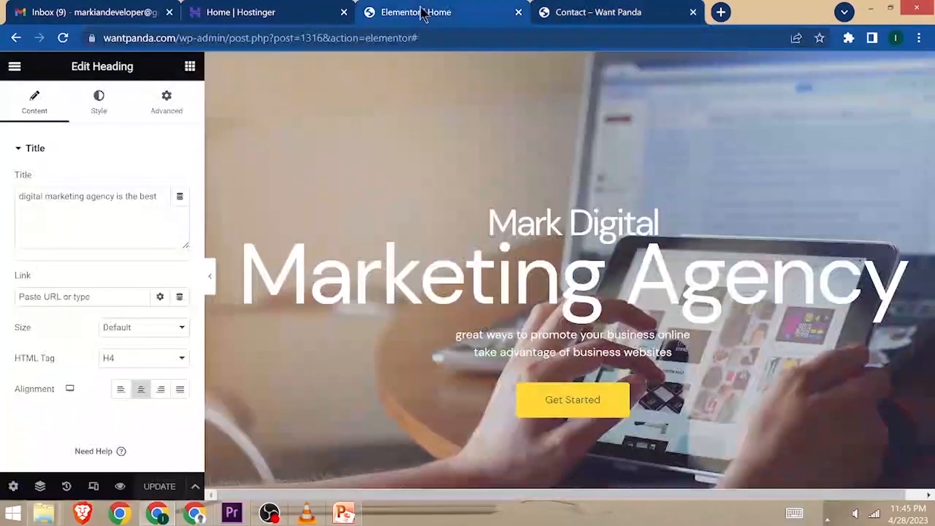
left_click(581, 403)
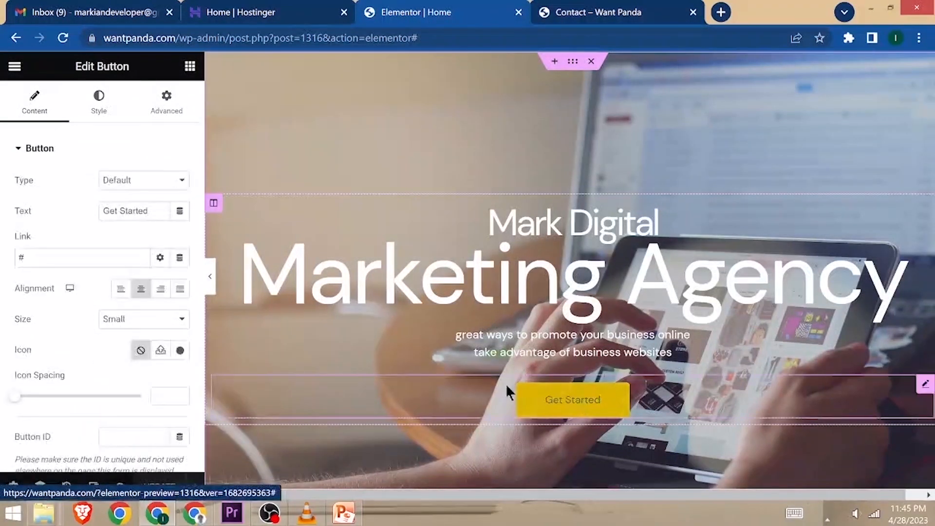
key("BackSpace")
right_click(30, 257)
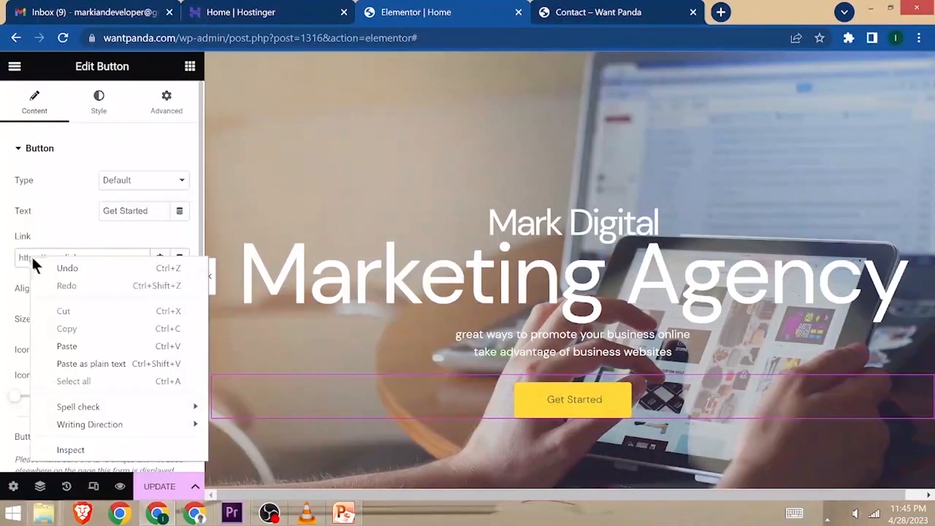
left_click(92, 344)
left_click(173, 491)
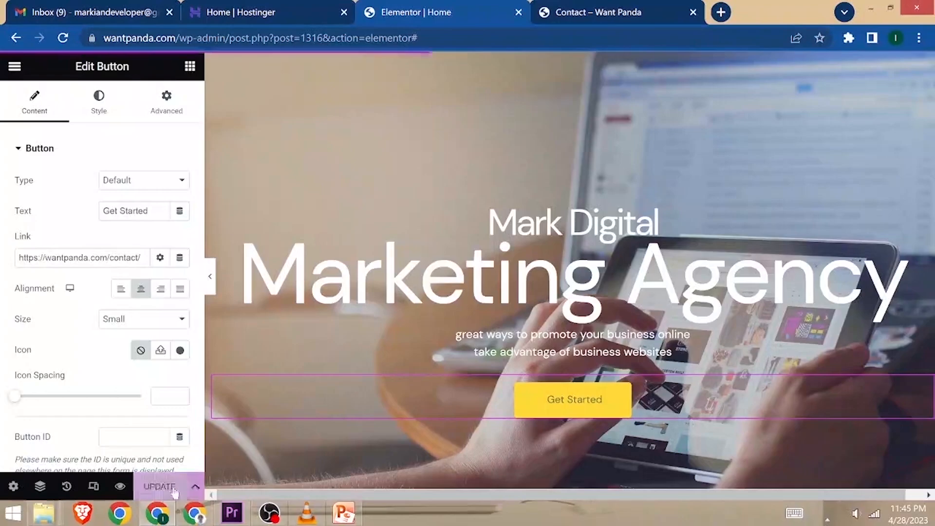
- Reload the live Home page, test the Get Started button, look over the Contact page and return to Home
left_click(594, 12)
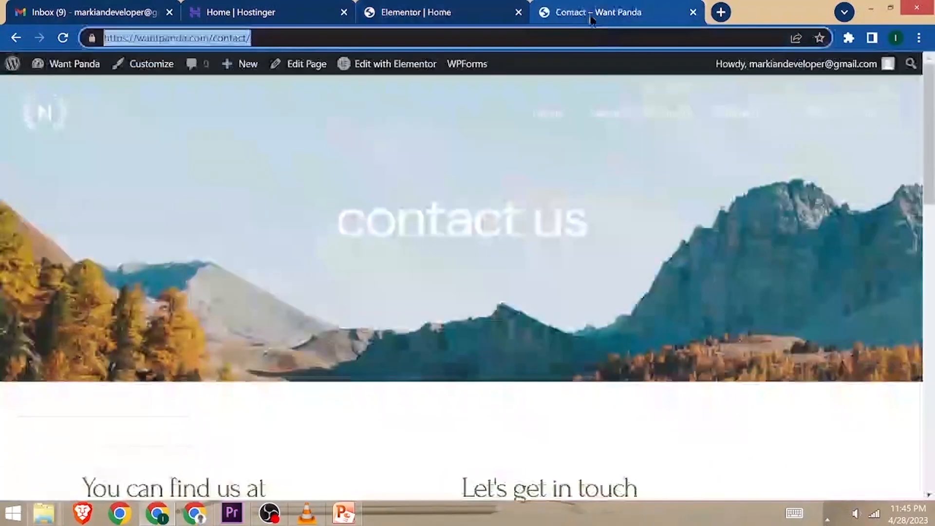
key("F5")
left_click(550, 116)
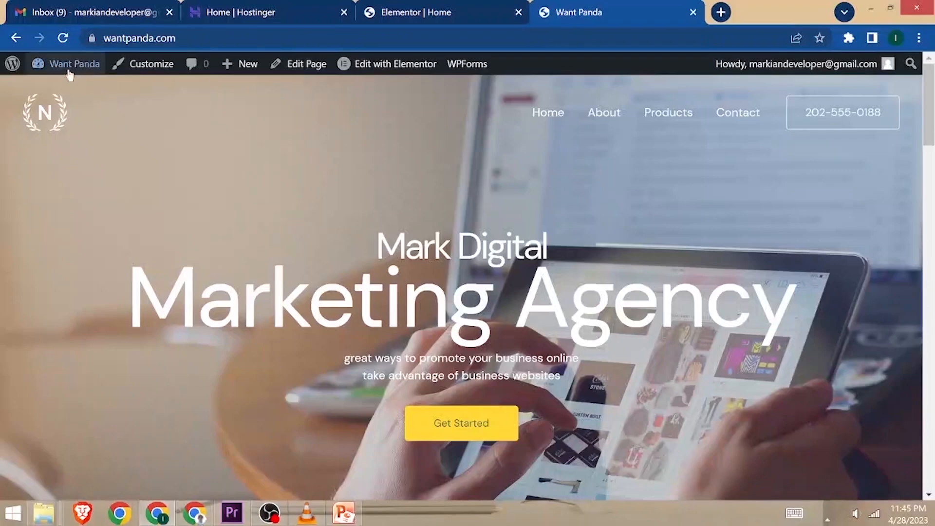
left_click(63, 38)
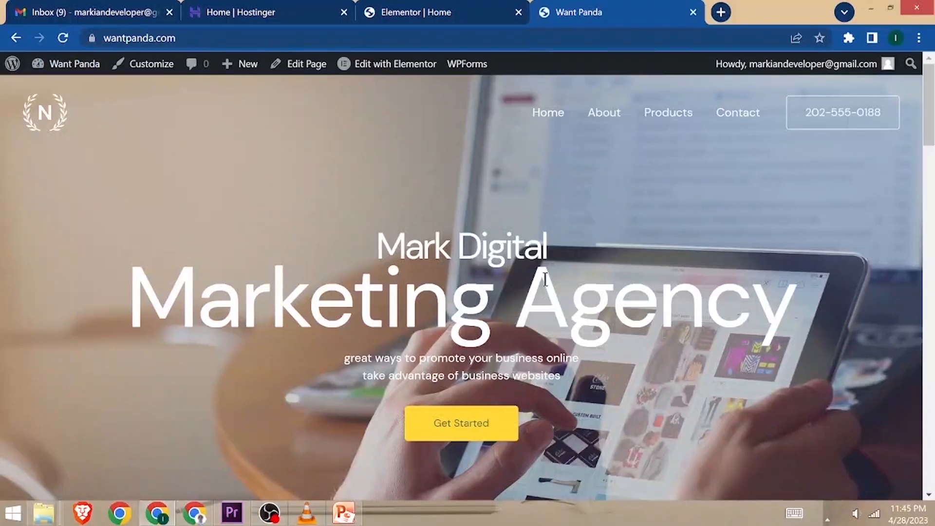
left_click(463, 418)
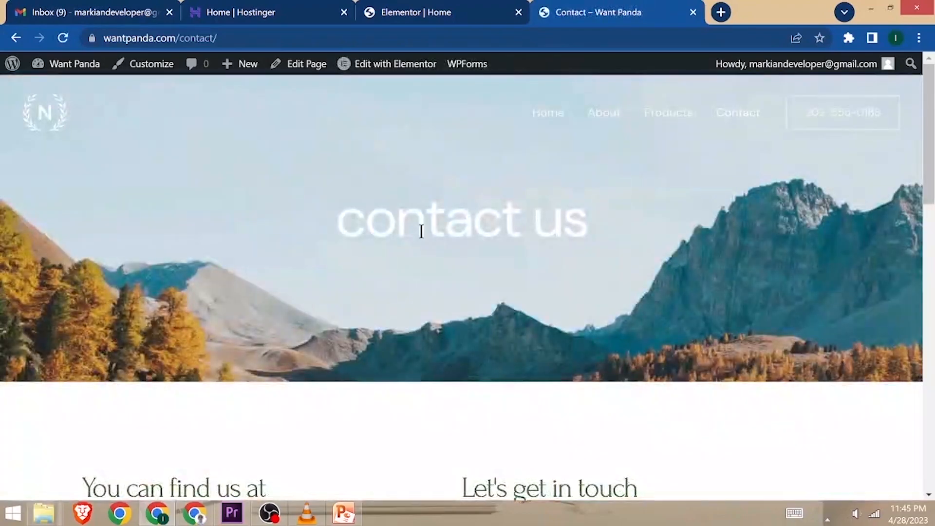
scroll(458, 262, "down", 9)
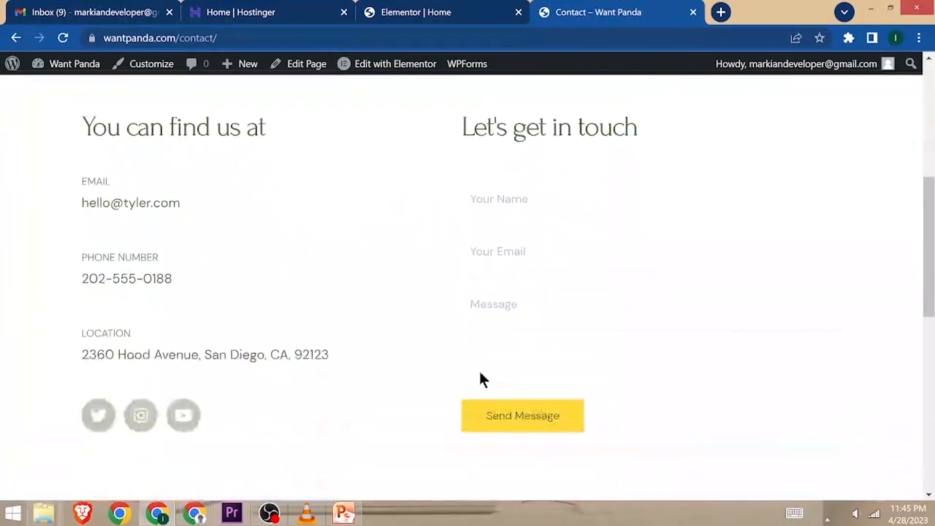
scroll(474, 369, "up", 9)
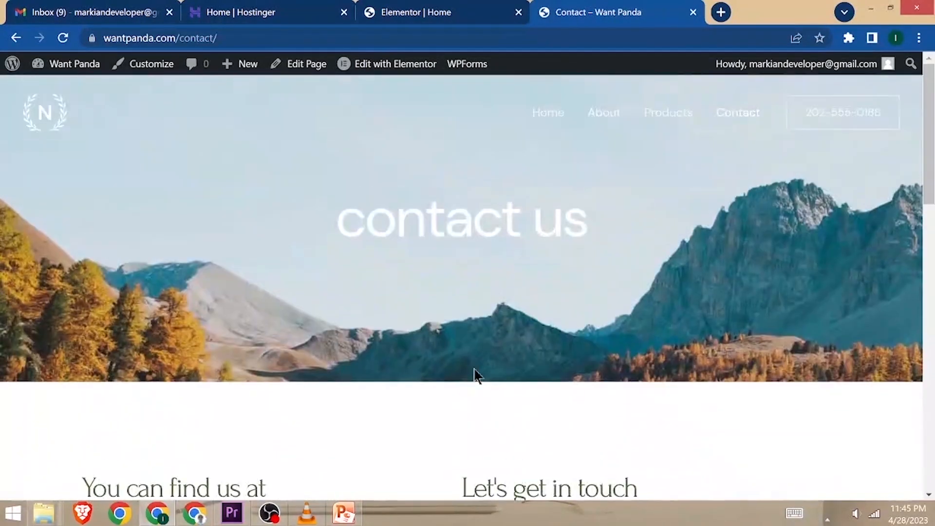
left_click(544, 117)
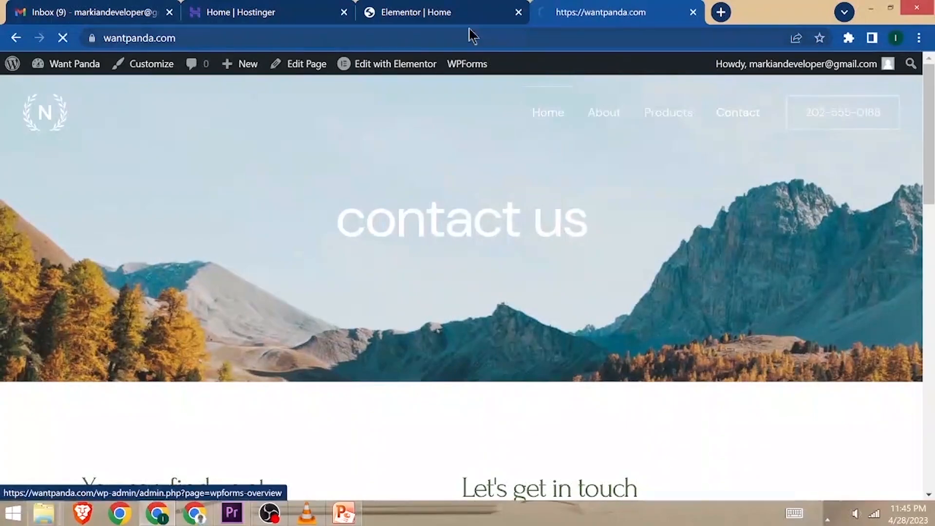
- Exit the Home page's Elementor editor, deferring the exit destination choice, and go to the WordPress Pages list
left_click(459, 13)
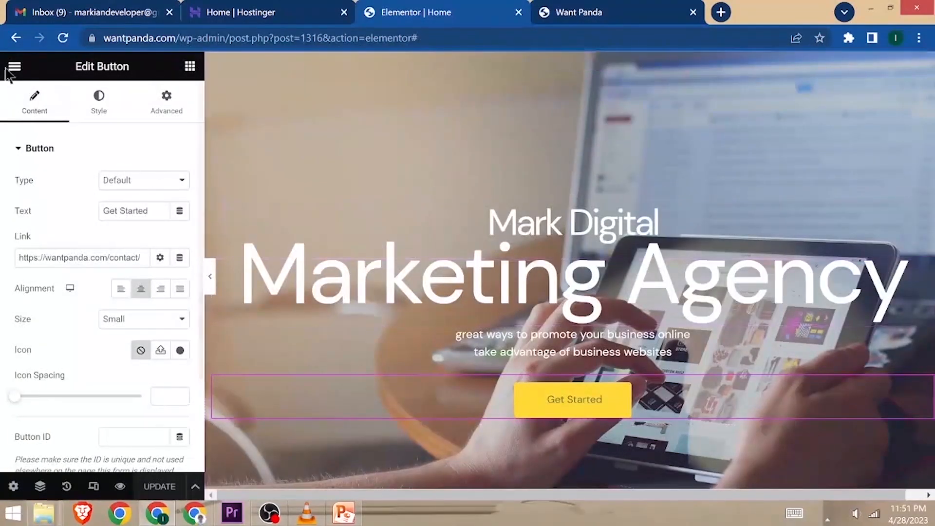
left_click(14, 67)
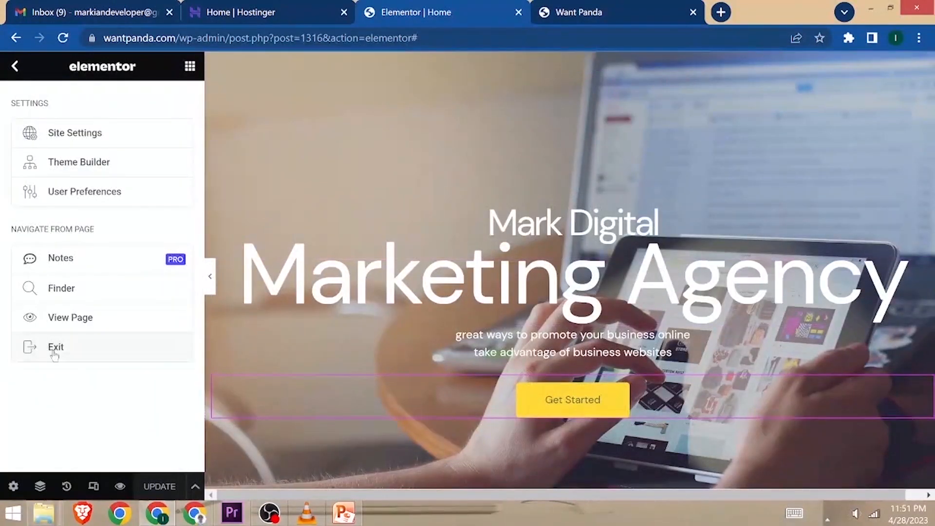
left_click(54, 351)
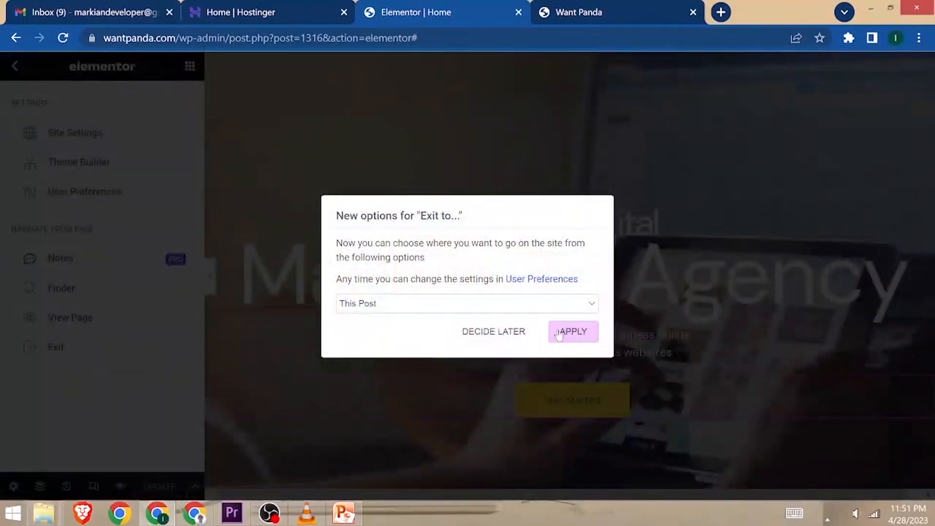
left_click(508, 332)
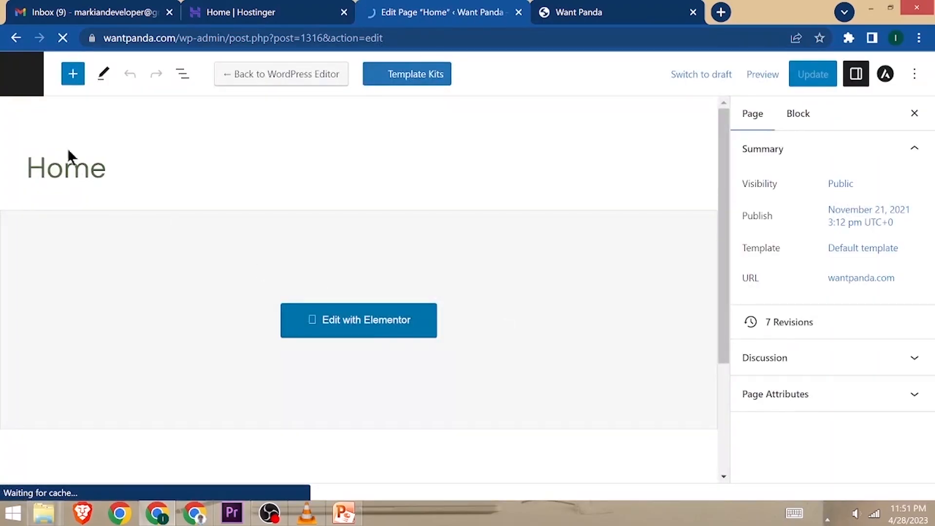
left_click(29, 82)
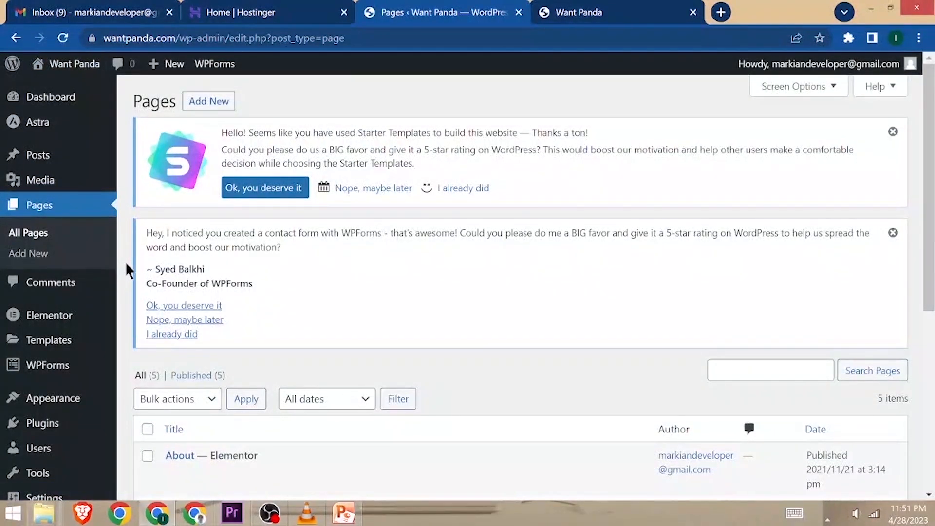
- Open the Products page from the Pages list for editing with Elementor
scroll(128, 269, "down", 5)
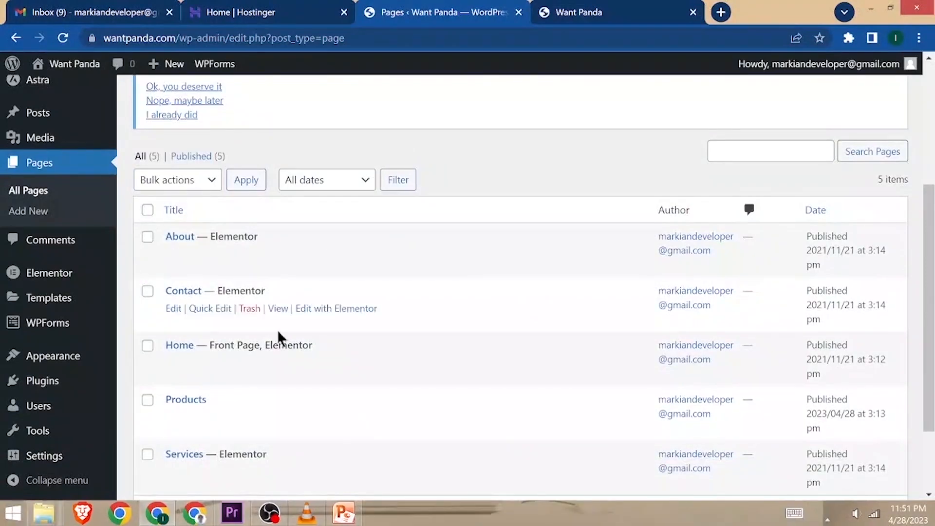
left_click(187, 400)
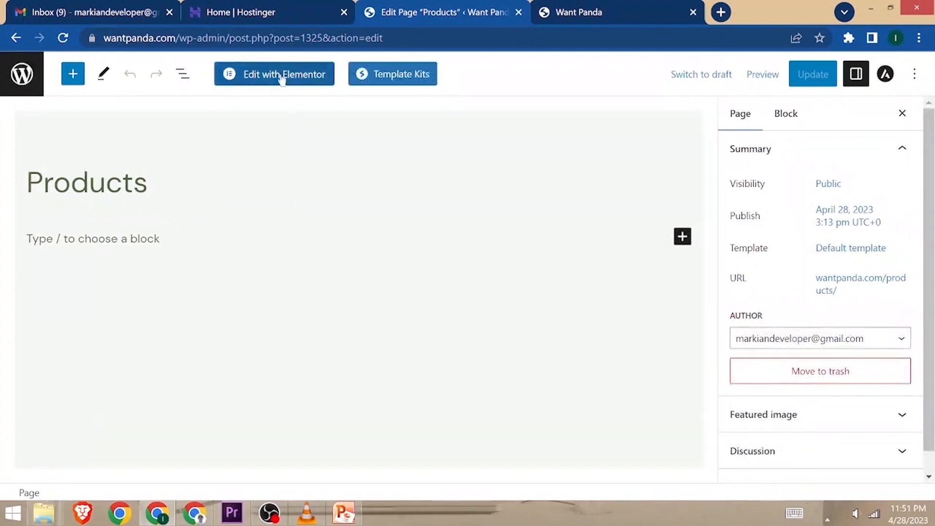
left_click(282, 78)
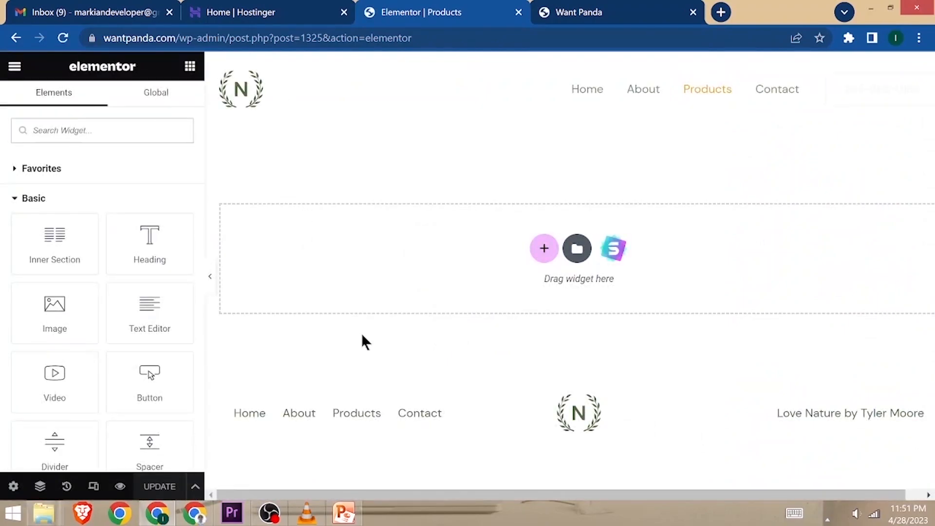
- Add a single-column section to the Products page and place a Heading widget in it
left_click(545, 249)
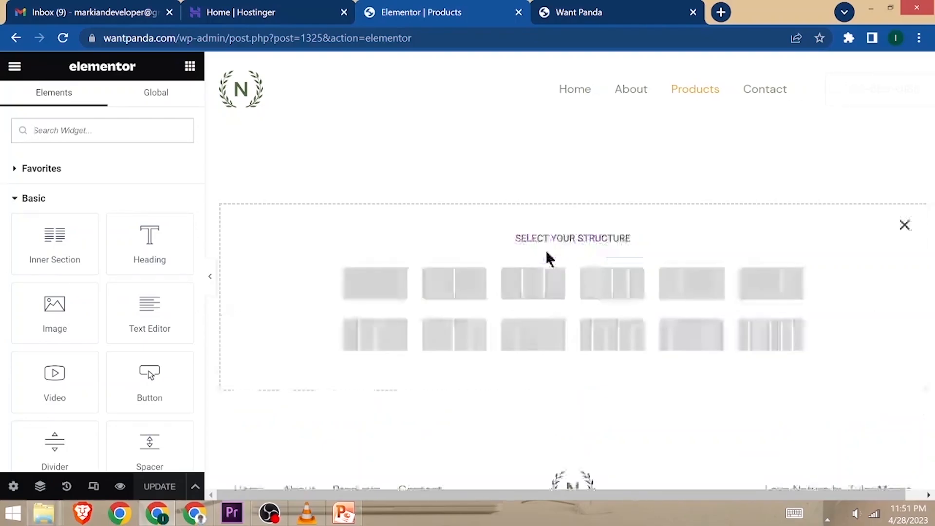
left_click(357, 288)
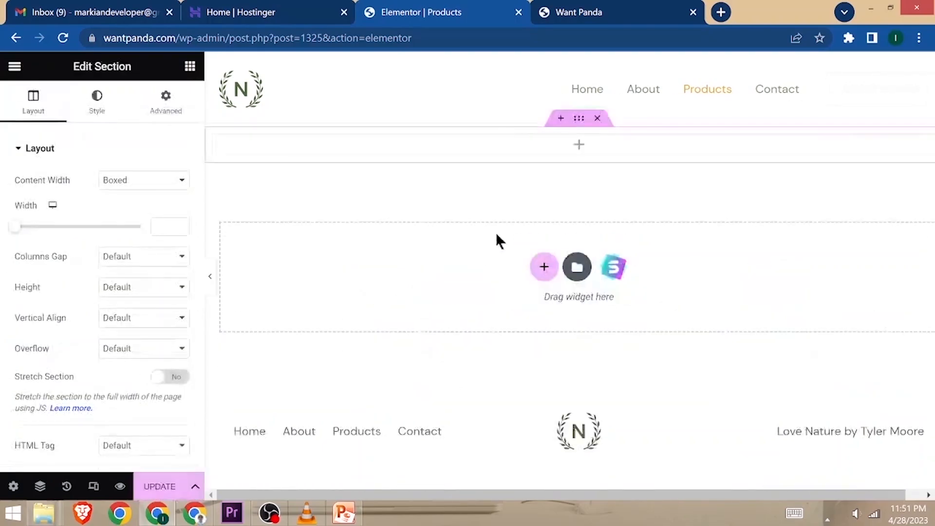
left_click(190, 66)
left_click_drag(154, 258, 516, 150)
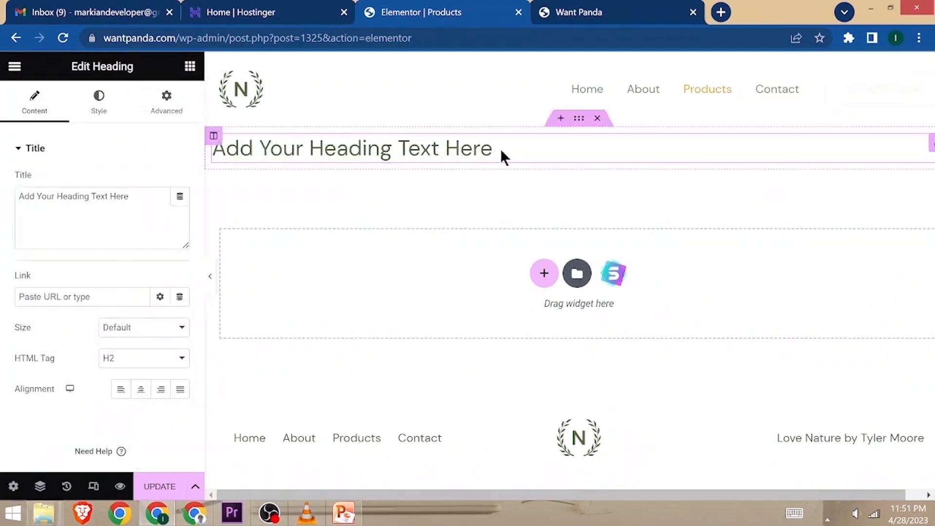
- Set the heading's text to "hello this is the text" and add a single-column section below it
left_click_drag(136, 197, 4, 212)
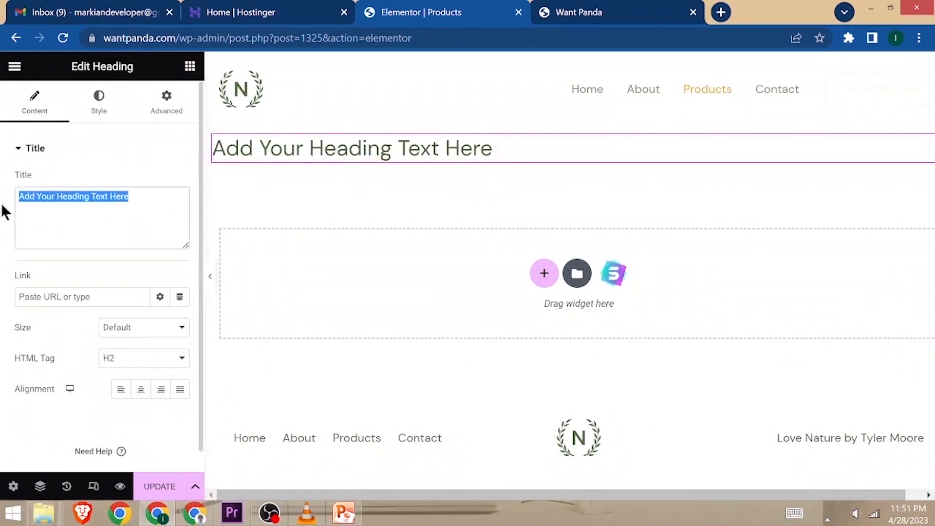
type("hello this is the text")
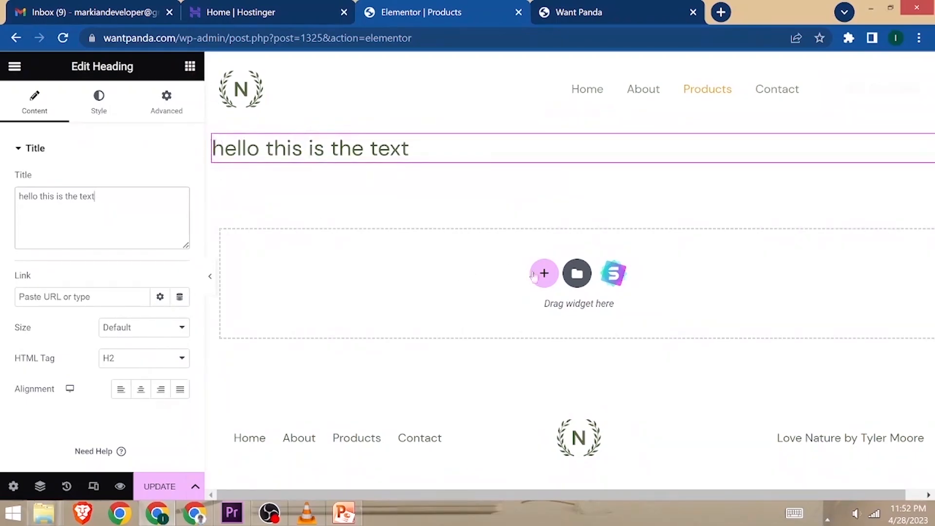
left_click(540, 273)
left_click(396, 308)
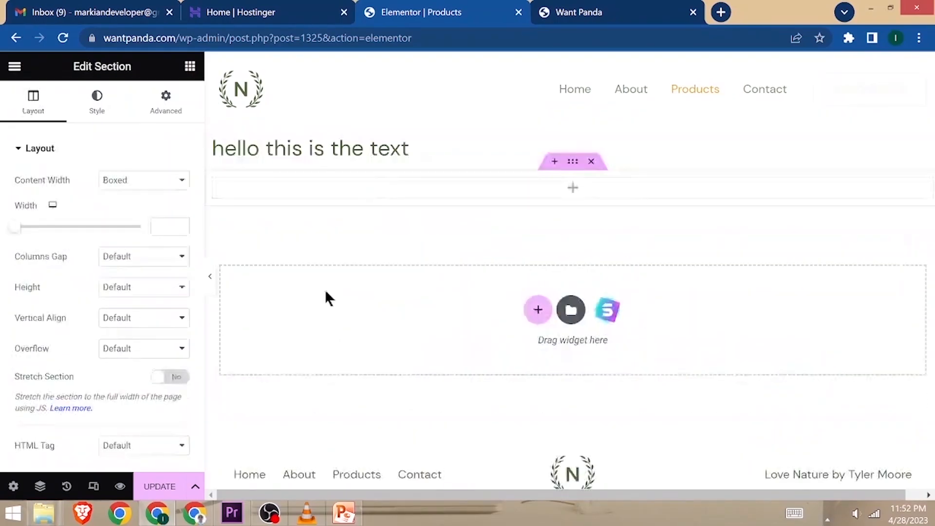
- Place an Image widget in the new section and use the media library photo of hands holding a tablet
left_click(190, 67)
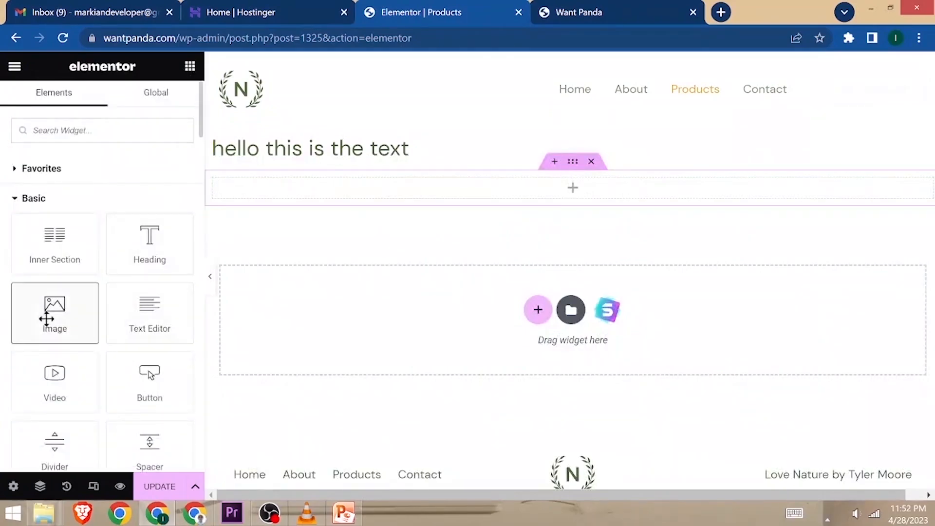
left_click_drag(77, 309, 436, 193)
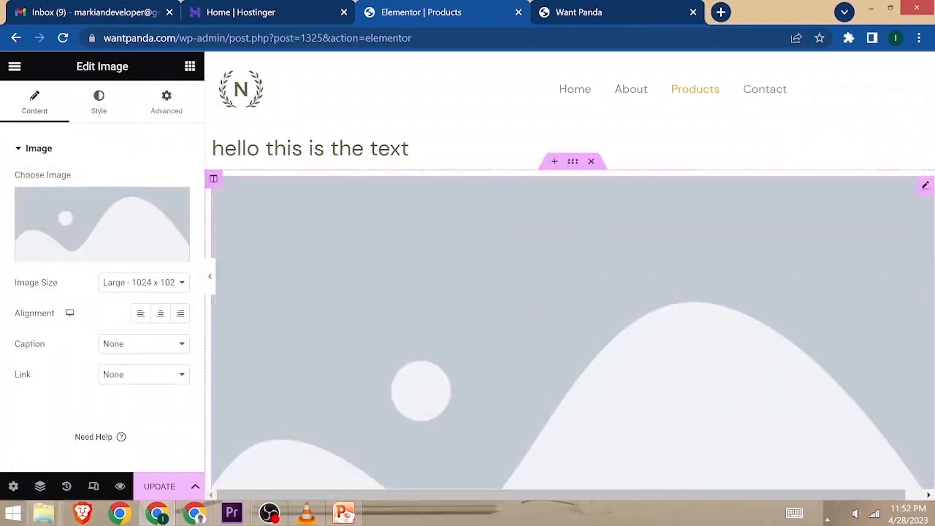
left_click(145, 224)
left_click(253, 246)
left_click(898, 469)
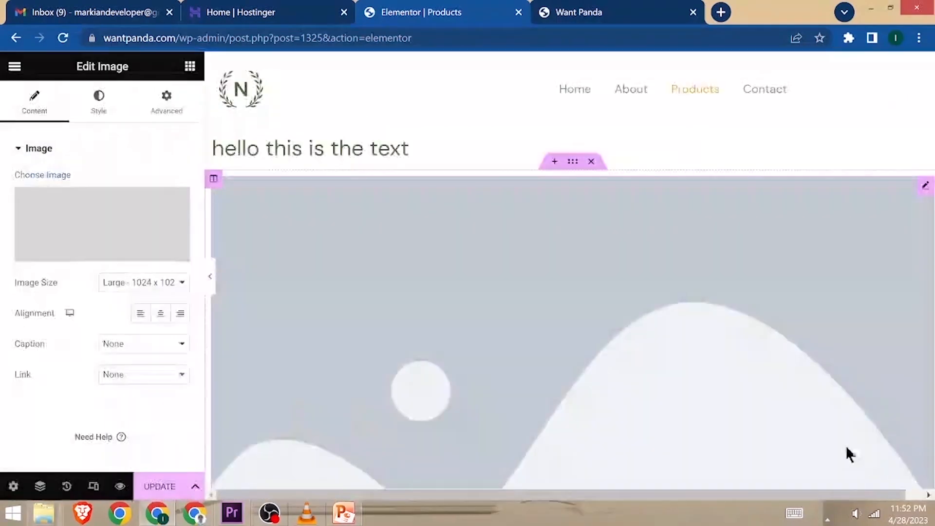
- Look over the inserted tablet photo and delete the section that contains it
scroll(631, 374, "down", 5)
scroll(630, 372, "up", 4)
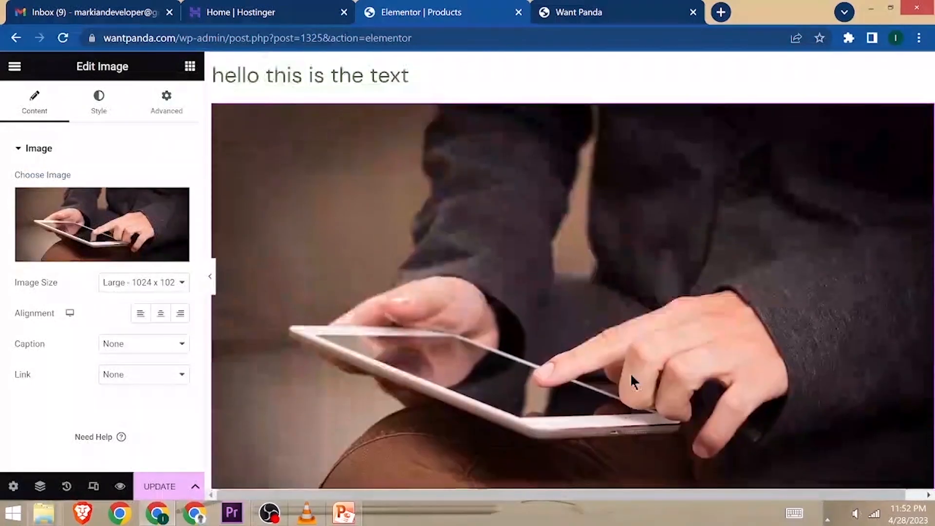
scroll(629, 373, "up", 2)
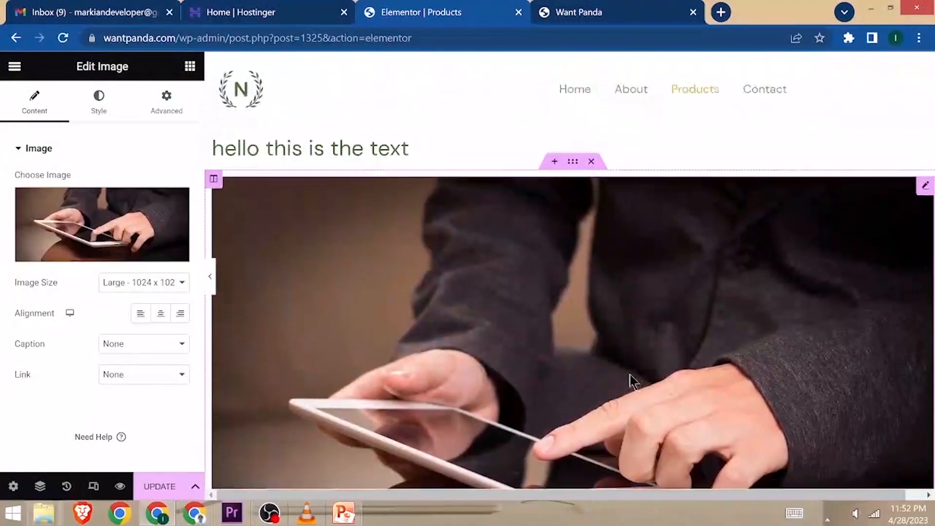
left_click(591, 161)
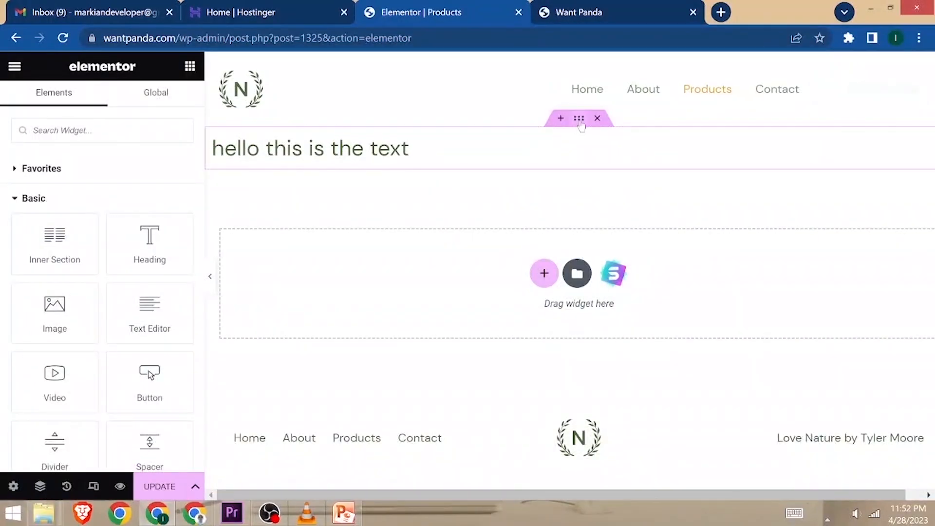
- Give the heading's section a Classic background with the autumn mountain landscape image from the media library
left_click(579, 119)
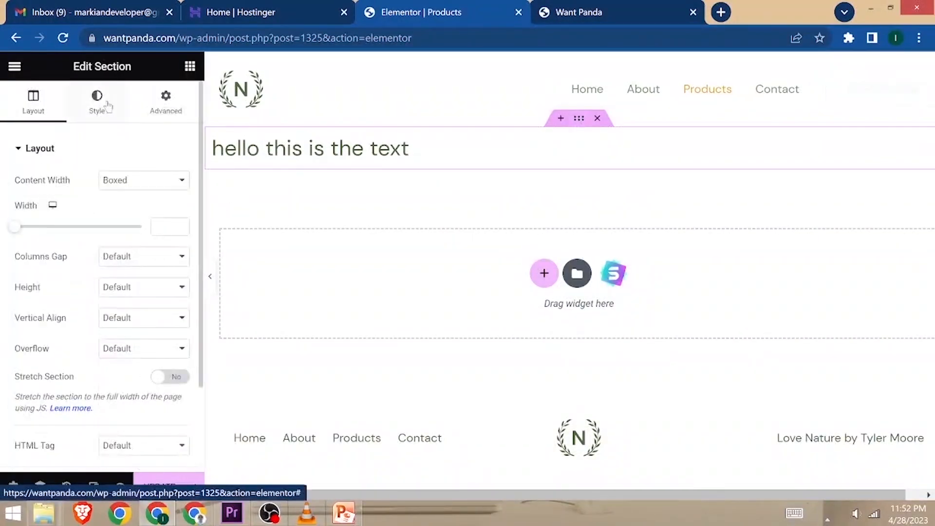
left_click(106, 126)
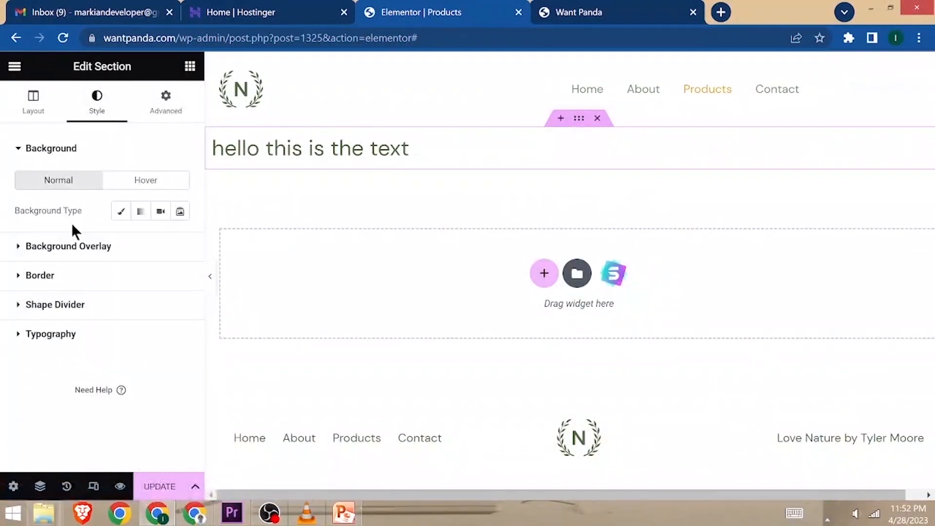
left_click(118, 214)
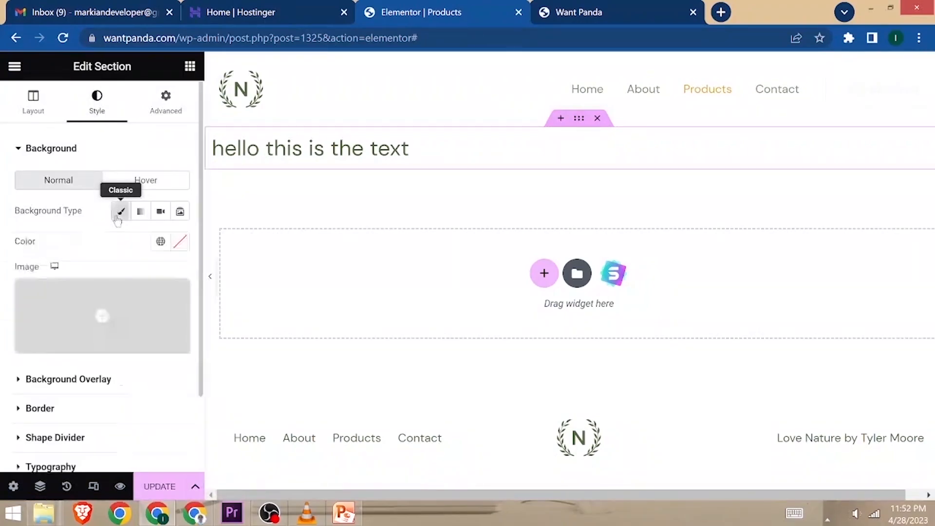
left_click(109, 307)
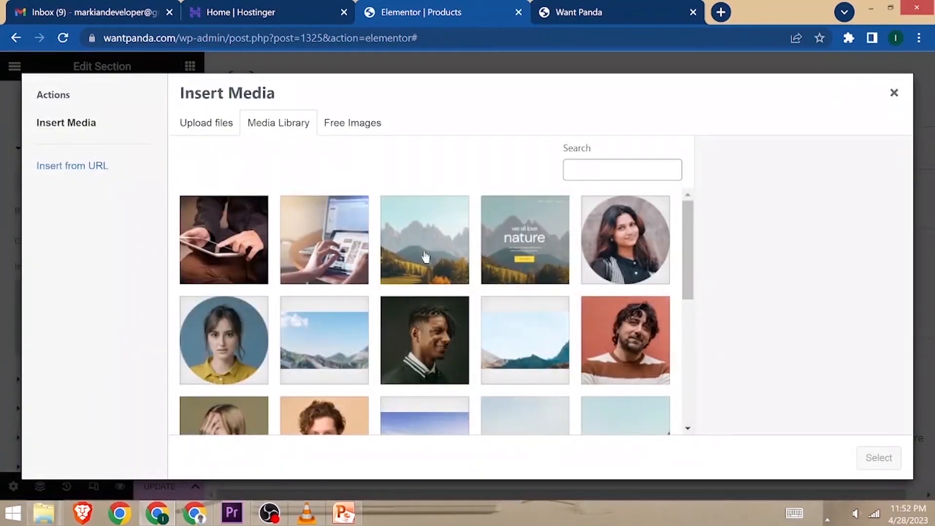
left_click(425, 256)
left_click(876, 457)
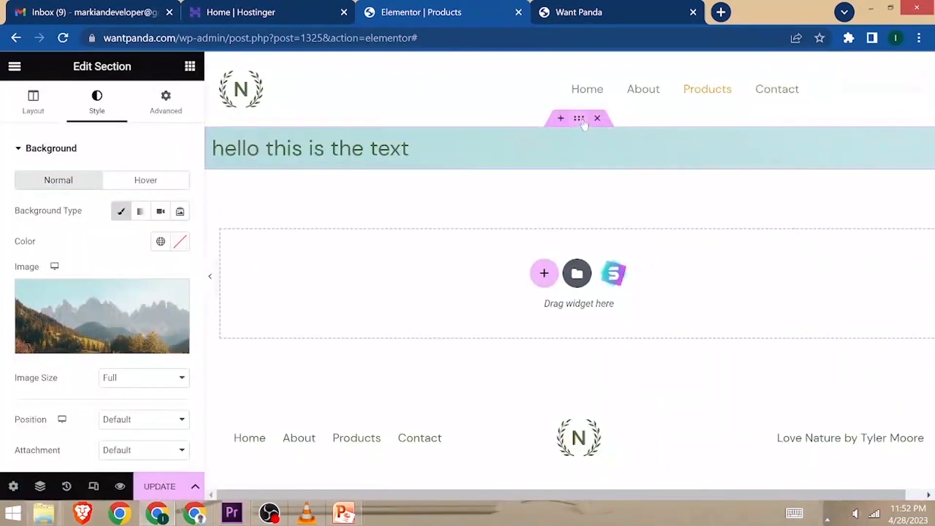
- Review the section background's image size options and set the image position to Center Center
left_click(142, 377)
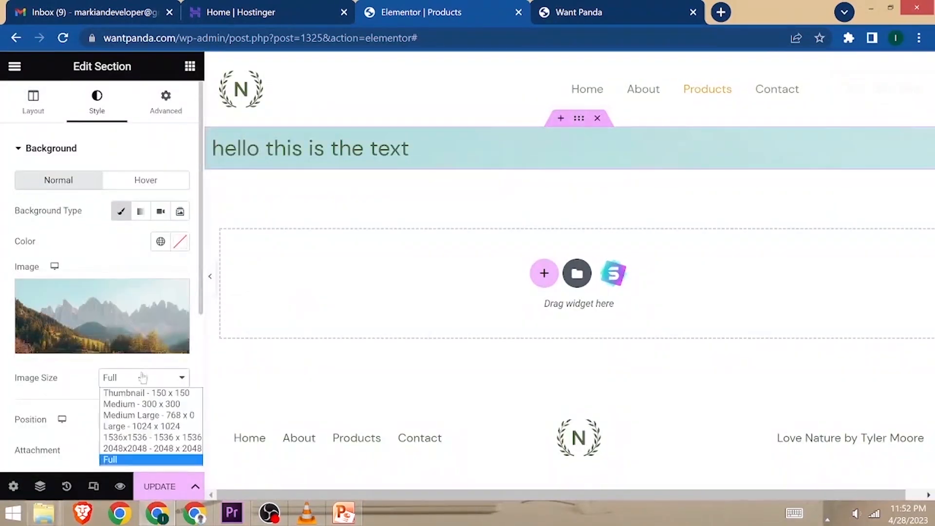
left_click(144, 378)
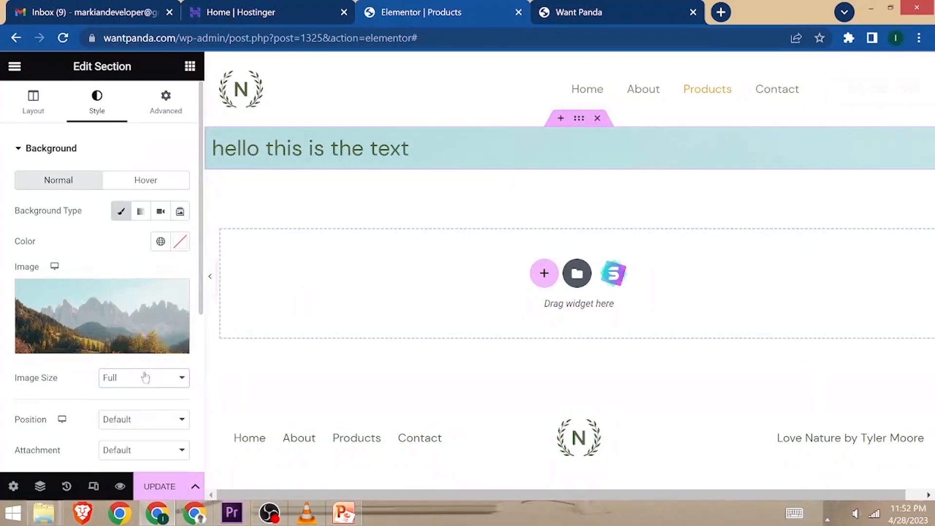
scroll(144, 378, "down", 4)
left_click(138, 238)
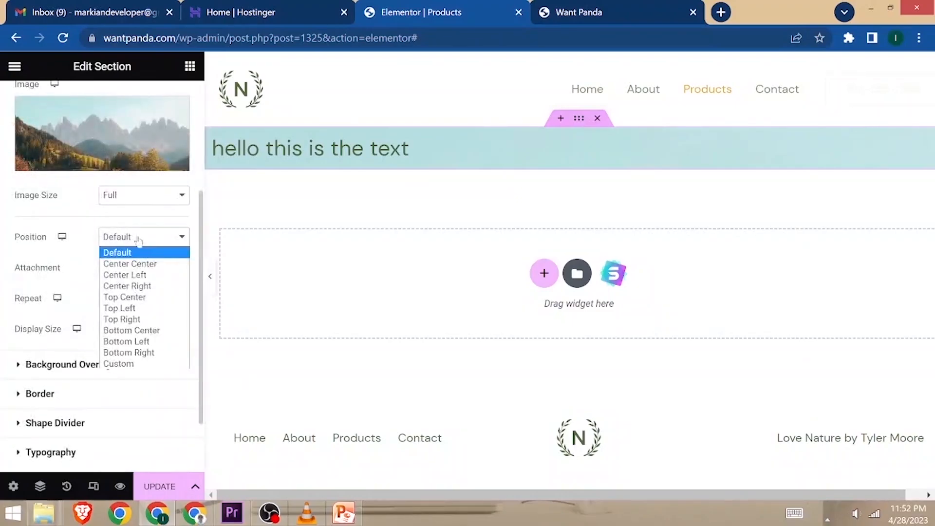
left_click(145, 264)
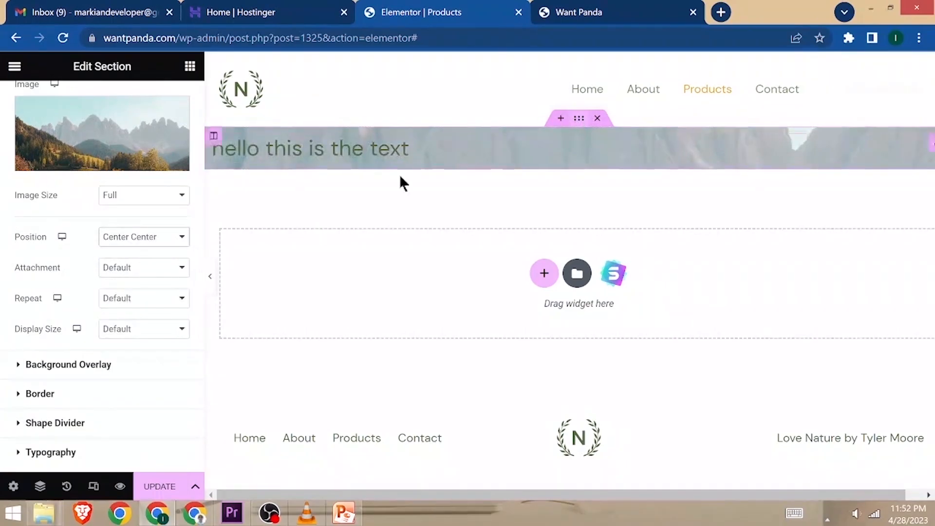
- Set the heading section's padding to 100 px on all sides
scroll(166, 127, "up", 4)
left_click(168, 117)
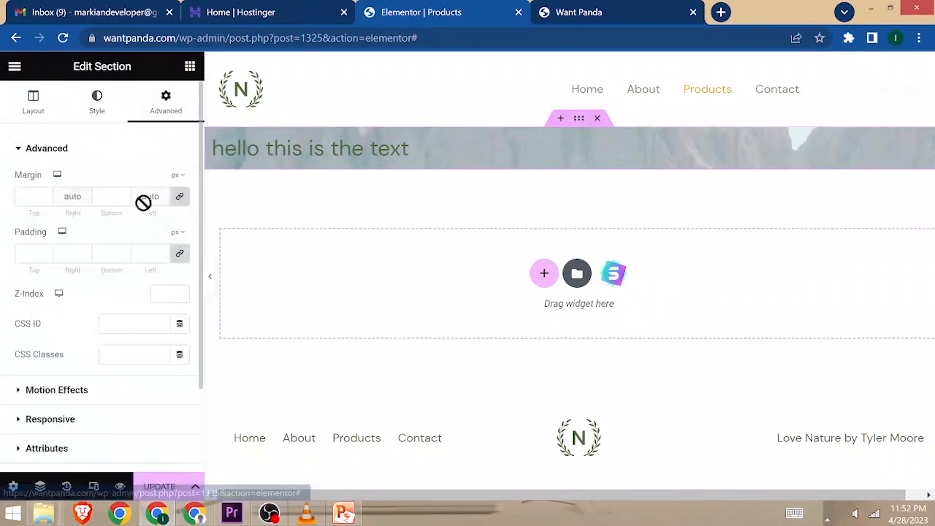
left_click(35, 250)
type("100")
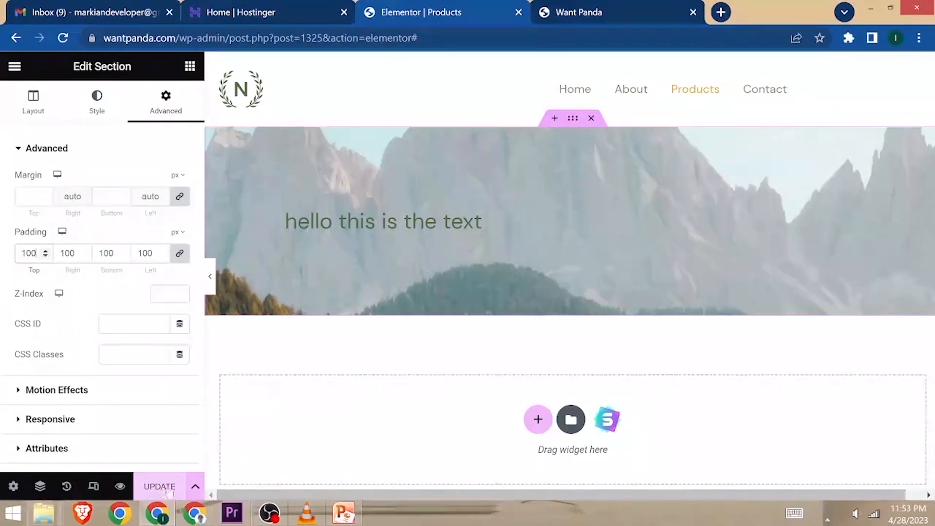
- Delete the heading section and request insertion of the black About Company block with the game console from the template library
left_click(591, 118)
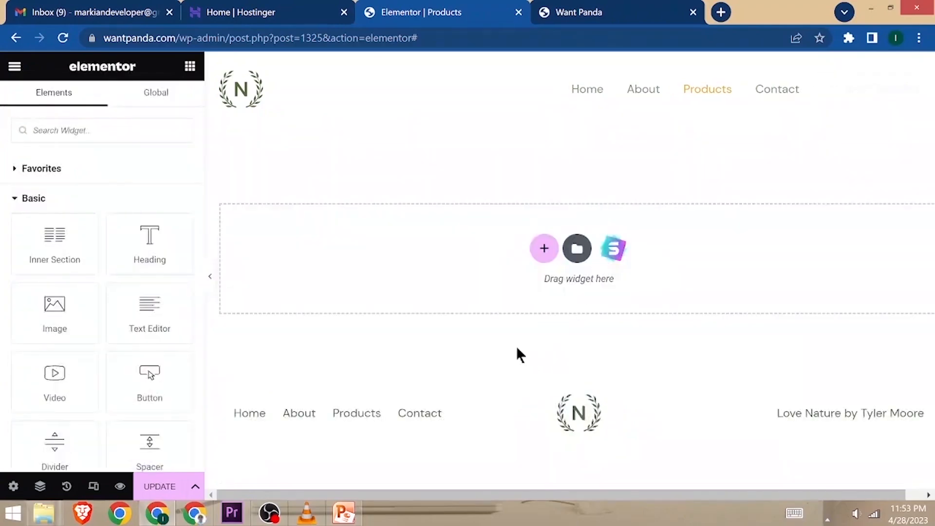
left_click(577, 248)
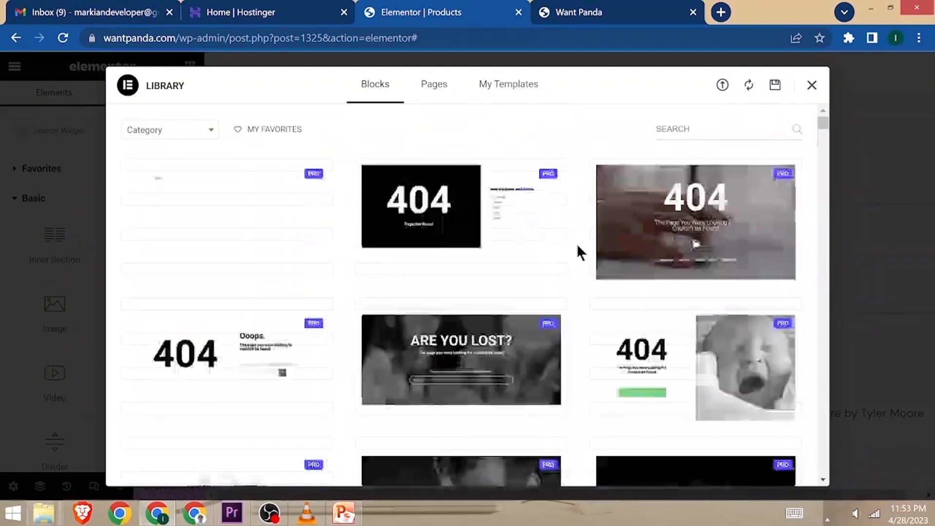
scroll(479, 333, "down", 10)
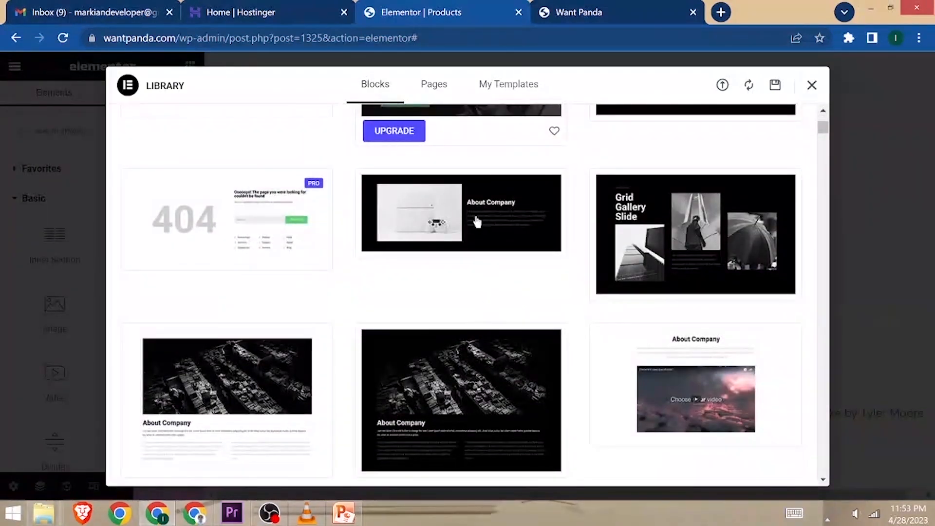
scroll(477, 225, "down", 1)
left_click(462, 179)
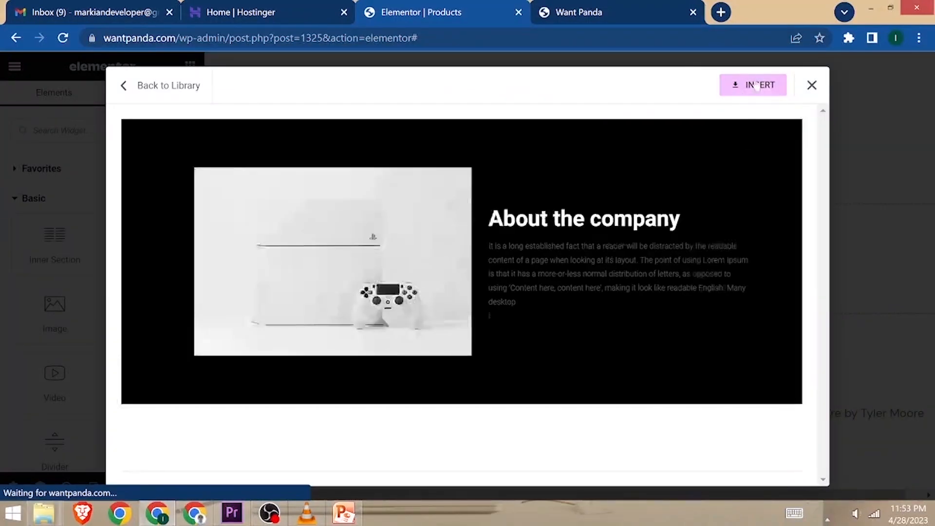
left_click(756, 86)
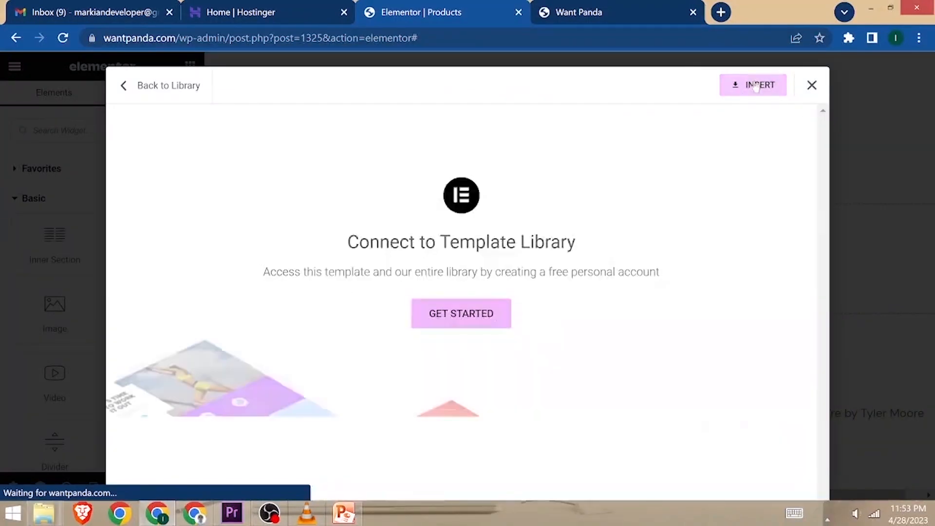
- Start the template library connection and create an Elementor account by signing up with the Google account
left_click(478, 312)
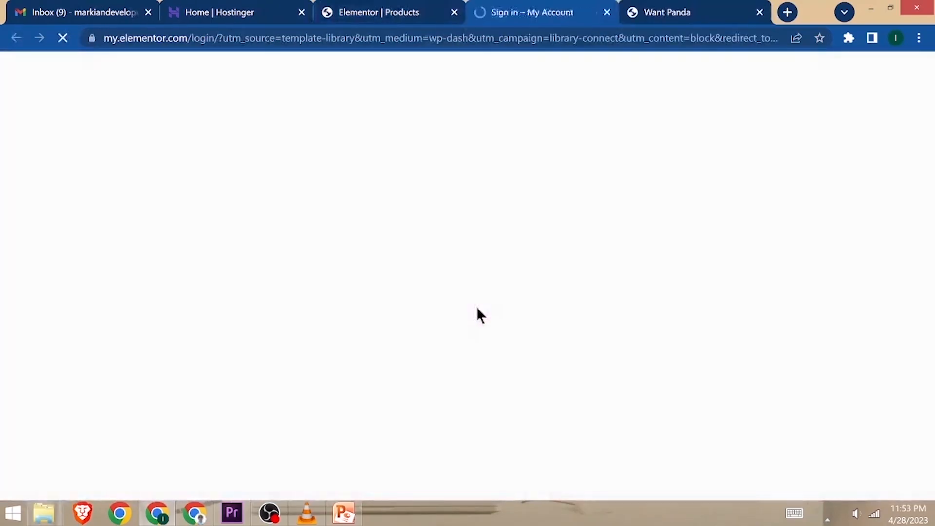
left_click(478, 349)
scroll(478, 349, "down", 4)
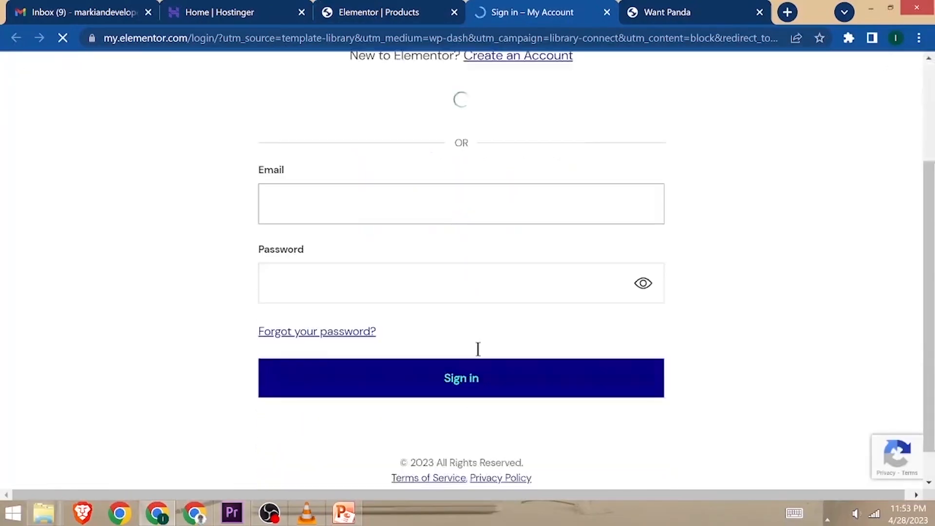
scroll(478, 349, "up", 2)
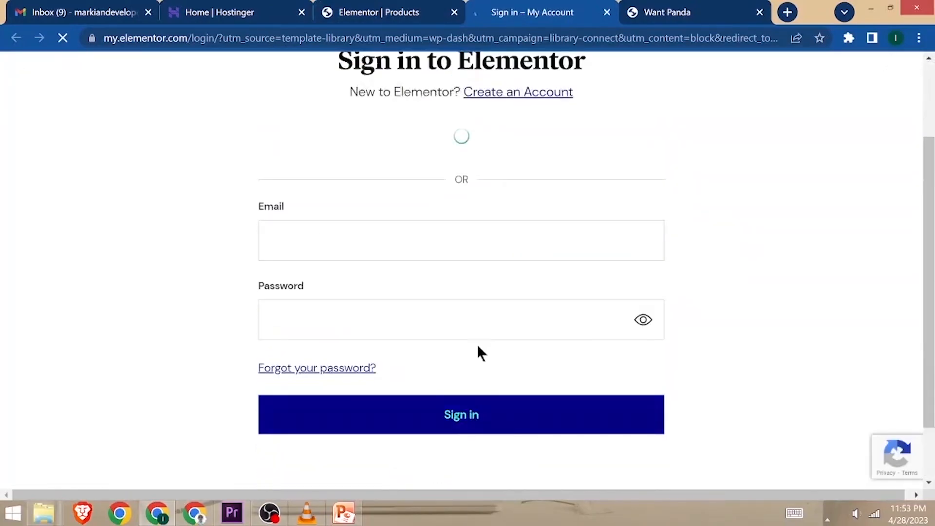
scroll(452, 284, "up", 3)
left_click(520, 208)
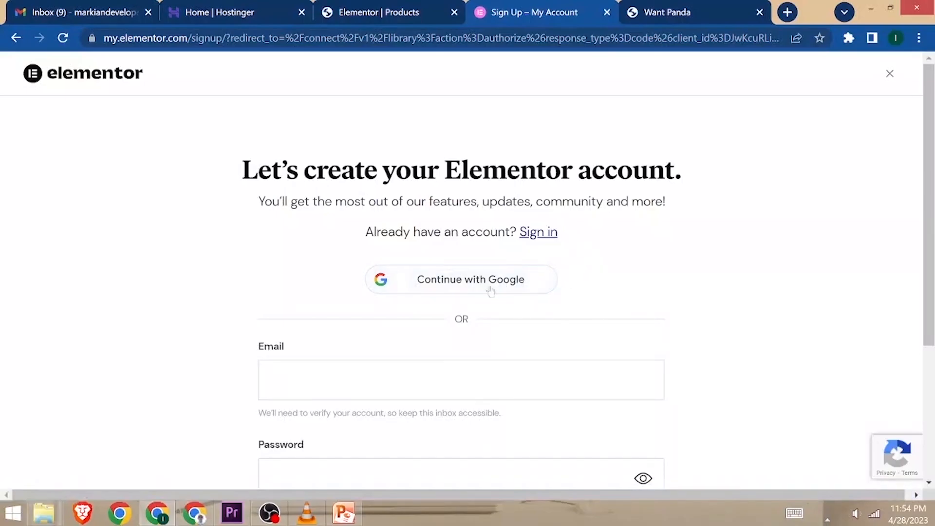
left_click(473, 282)
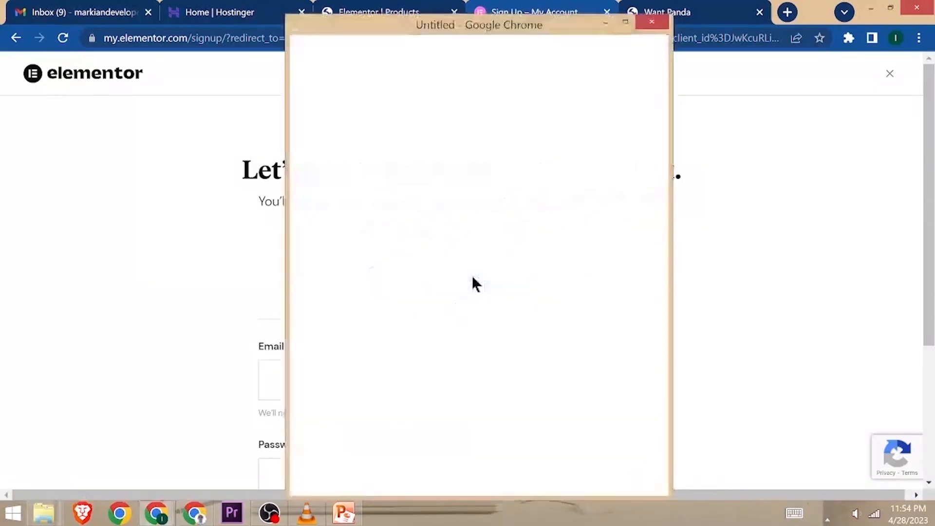
left_click(389, 239)
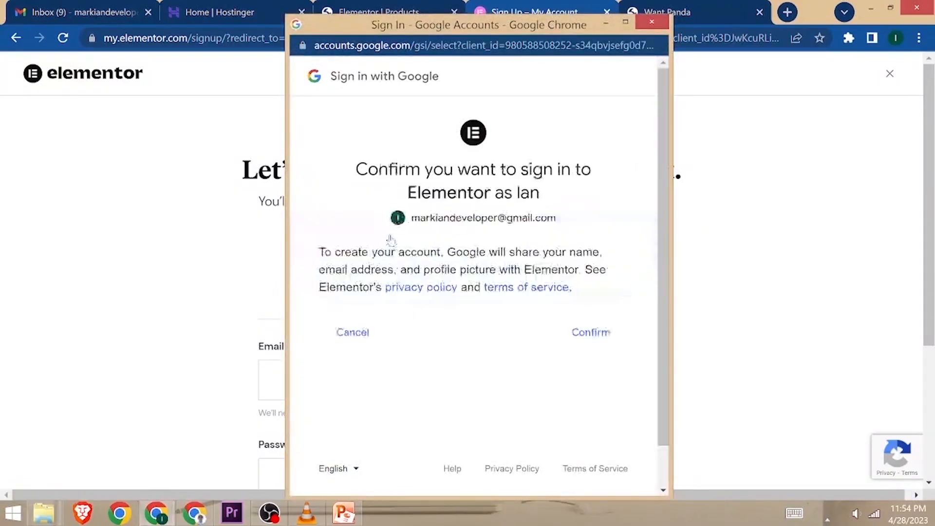
left_click(588, 333)
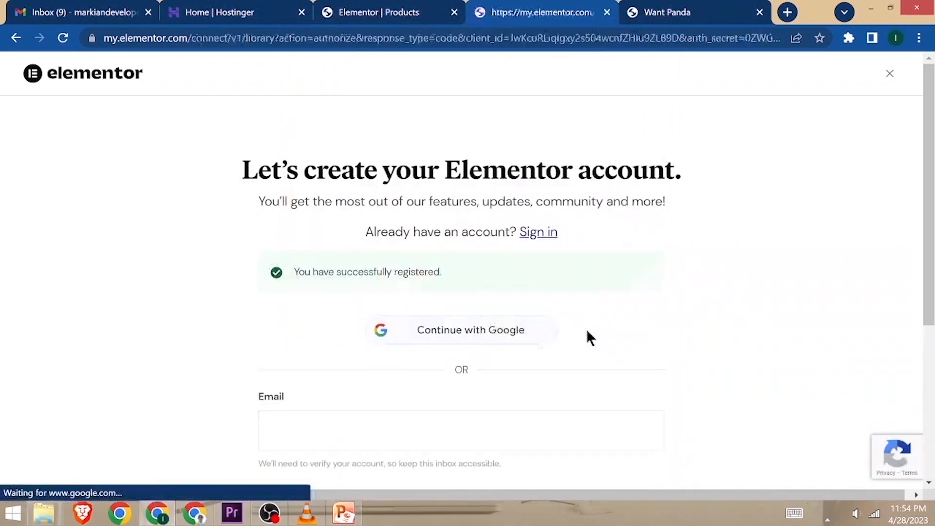
- Connect wantpanda.com to the Elementor template library and look over the About Company block on the Products page
scroll(590, 341, "down", 1)
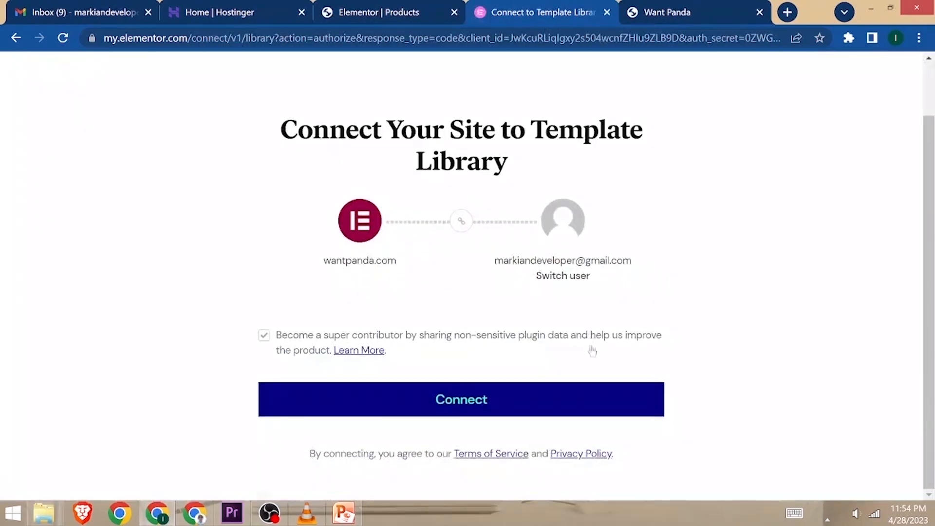
left_click(484, 405)
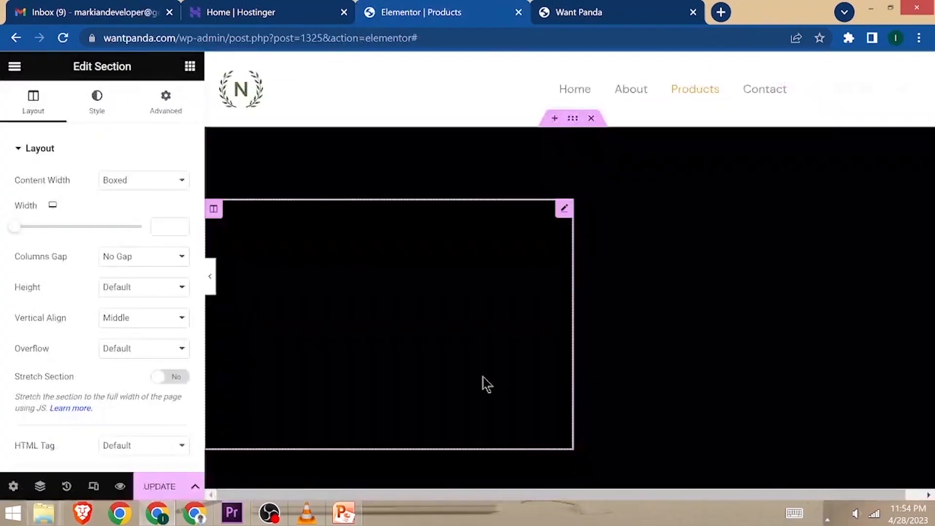
scroll(632, 266, "down", 1)
scroll(632, 266, "down", 4)
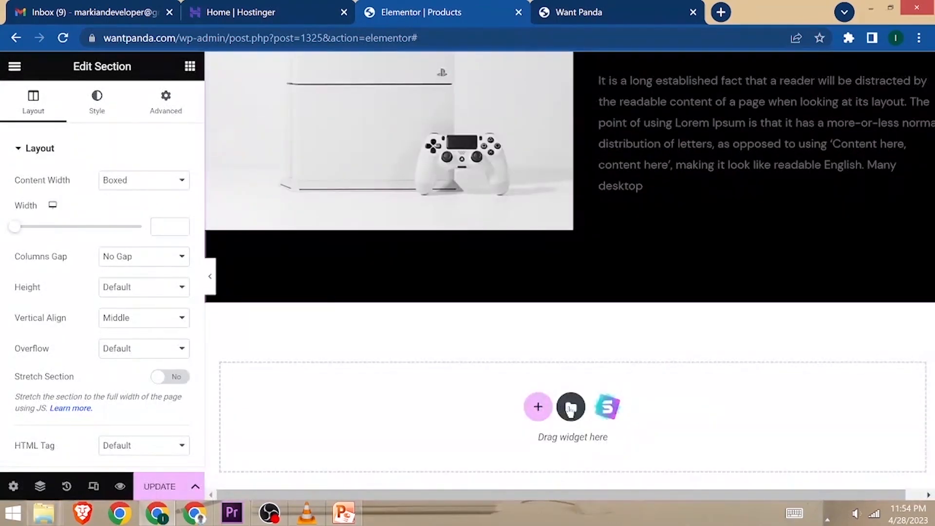
- Insert the black Grid Gallery Slide block from the template library below the About Company section and look it over
left_click(570, 405)
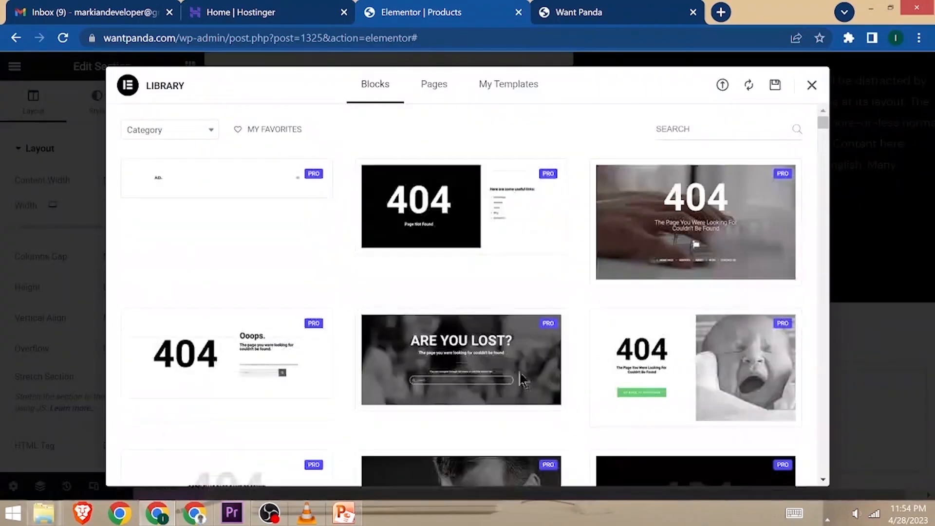
scroll(606, 342, "down", 10)
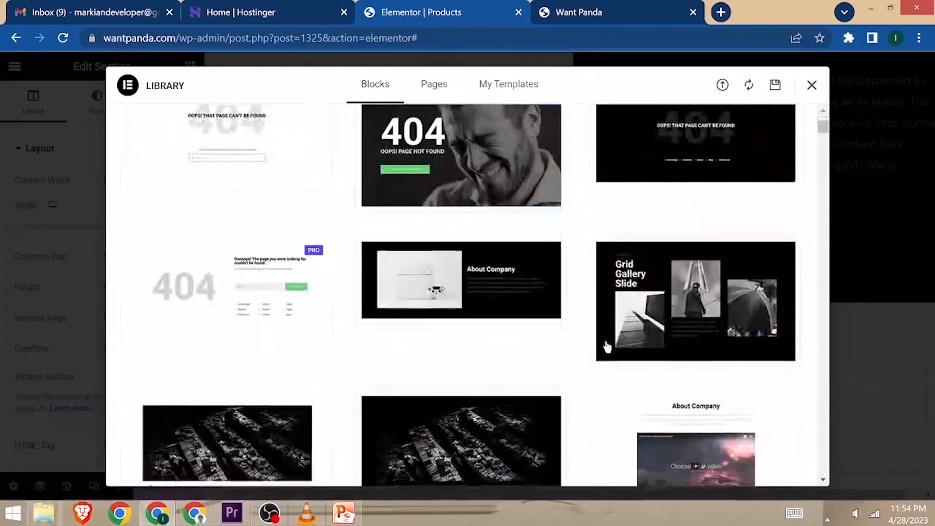
scroll(607, 347, "up", 2)
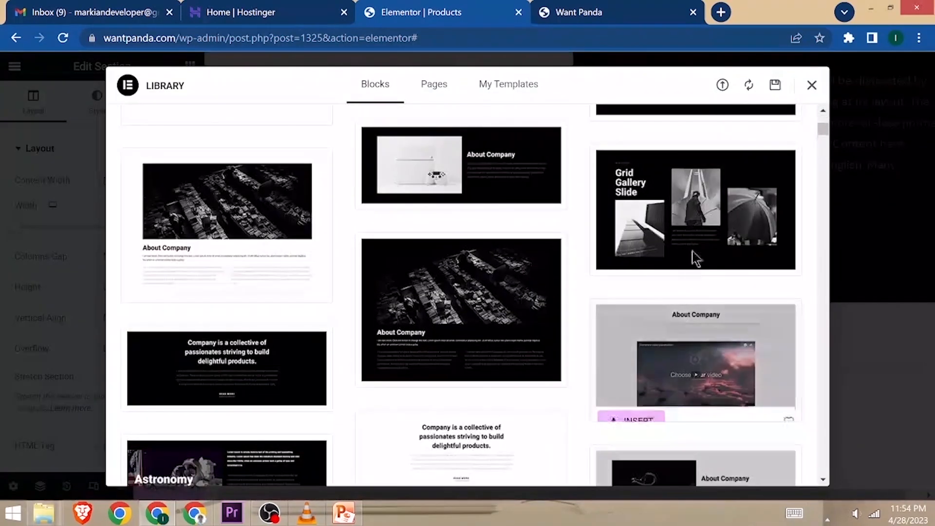
left_click(680, 214)
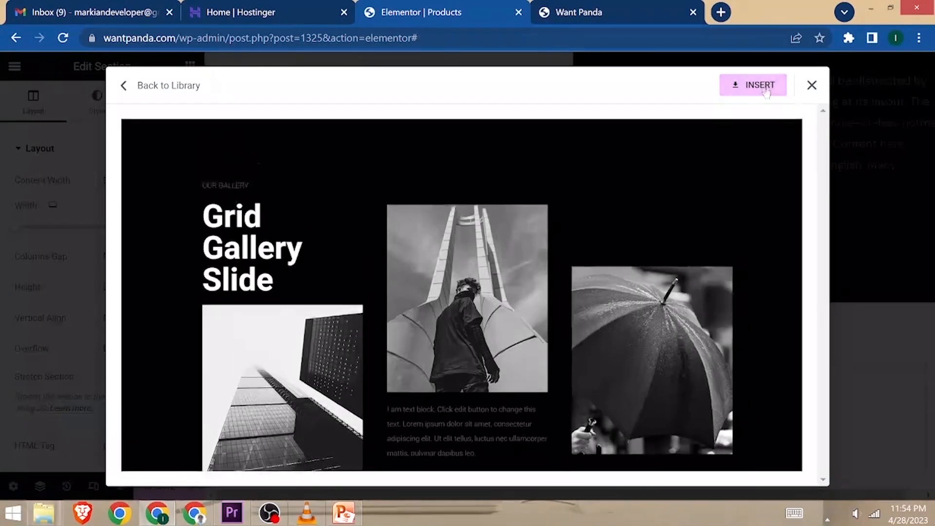
left_click(765, 87)
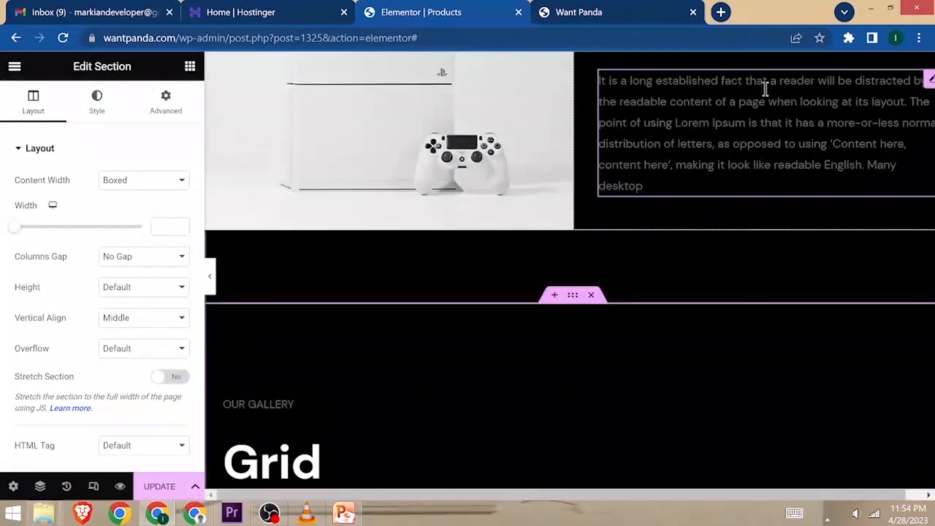
scroll(610, 294, "down", 1)
scroll(611, 293, "down", 10)
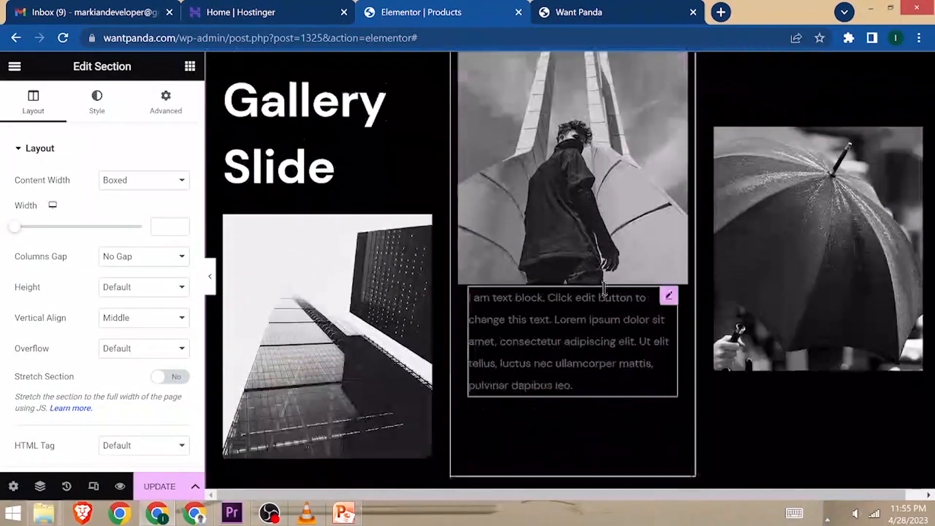
scroll(601, 287, "up", 6)
scroll(600, 286, "up", 8)
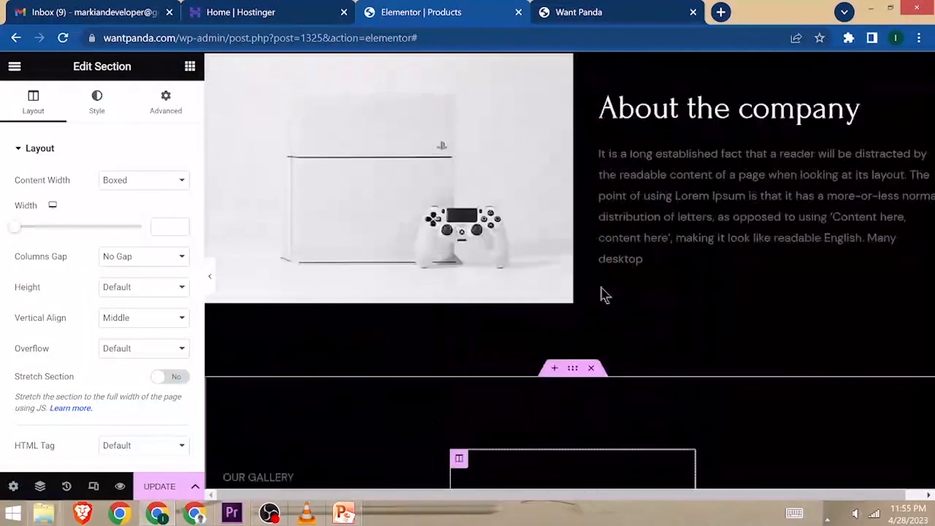
- Replace the gallery block's middle image with the game console picture wh1.jpg from the media library
scroll(599, 289, "down", 6)
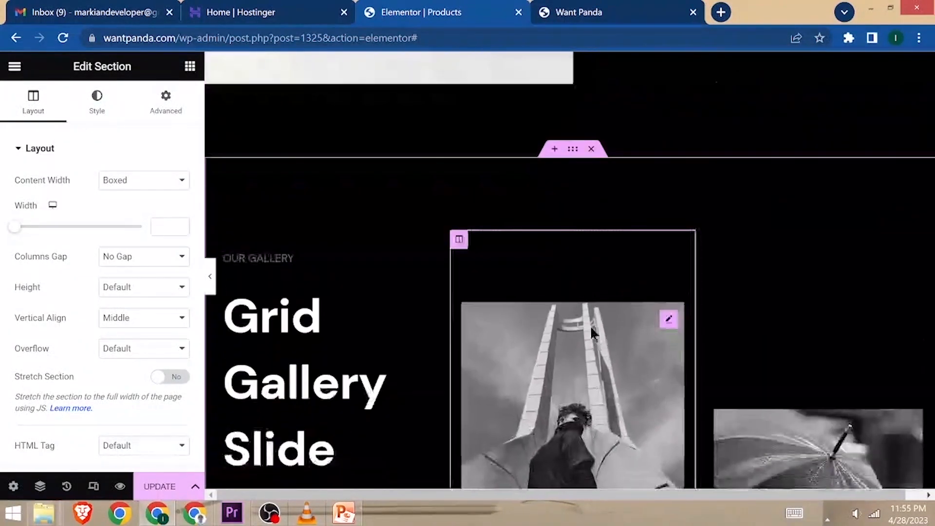
left_click(659, 320)
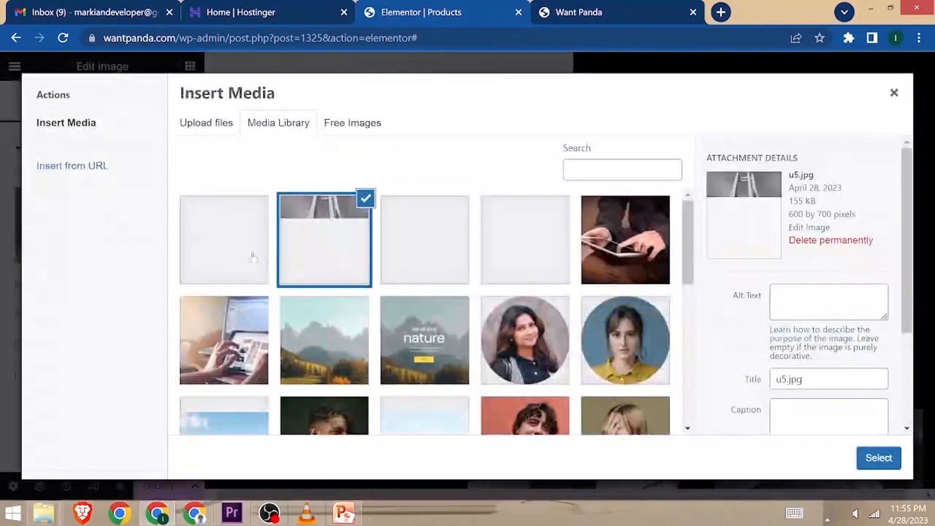
left_click(525, 263)
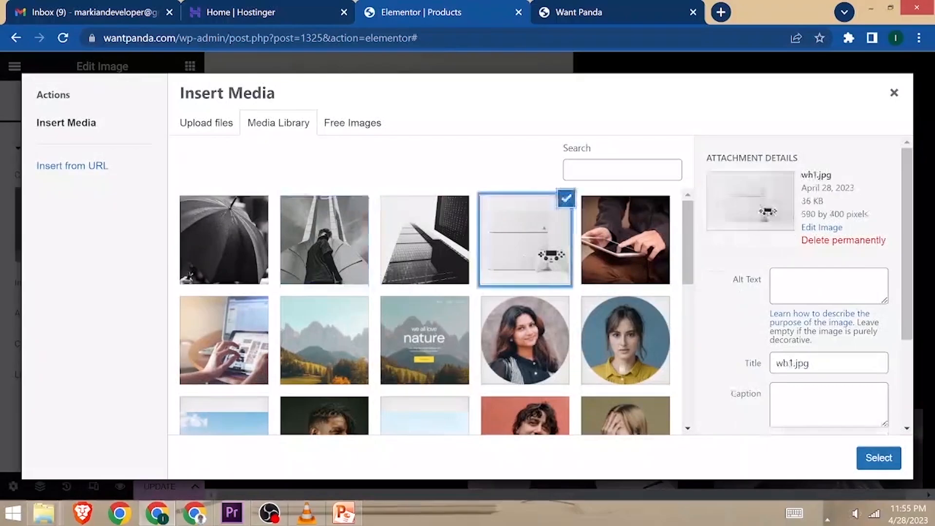
left_click(898, 460)
scroll(661, 335, "down", 7)
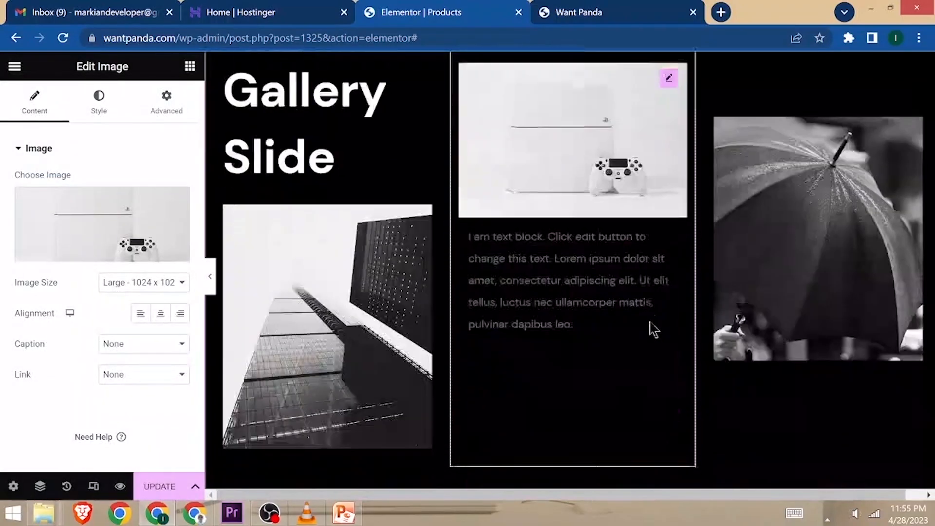
scroll(635, 319, "up", 3)
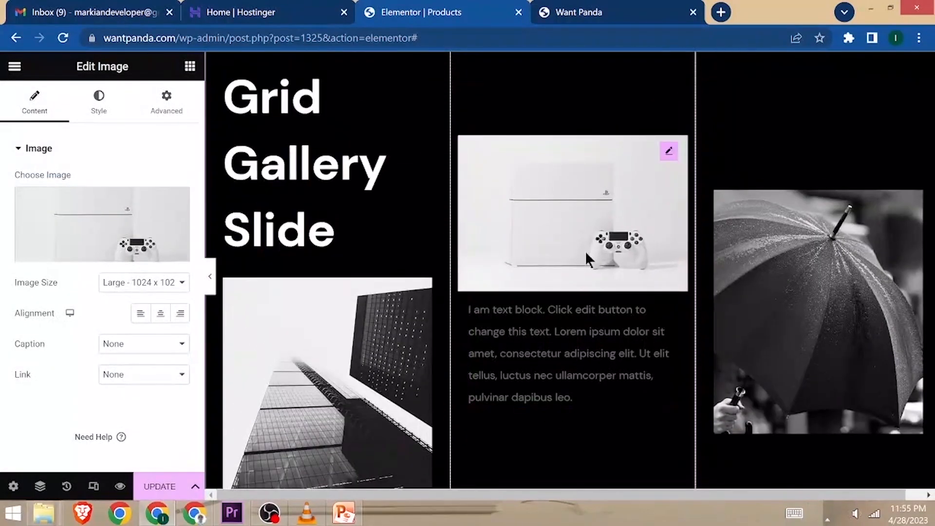
- Replace the placeholder text under the game console image in the gallery block with "description"
left_click(564, 329)
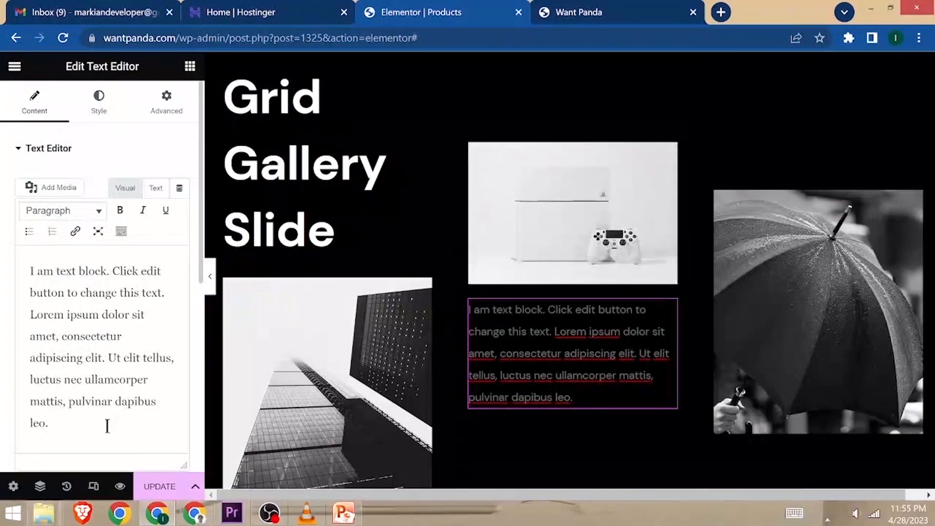
left_click_drag(108, 425, 3, 268)
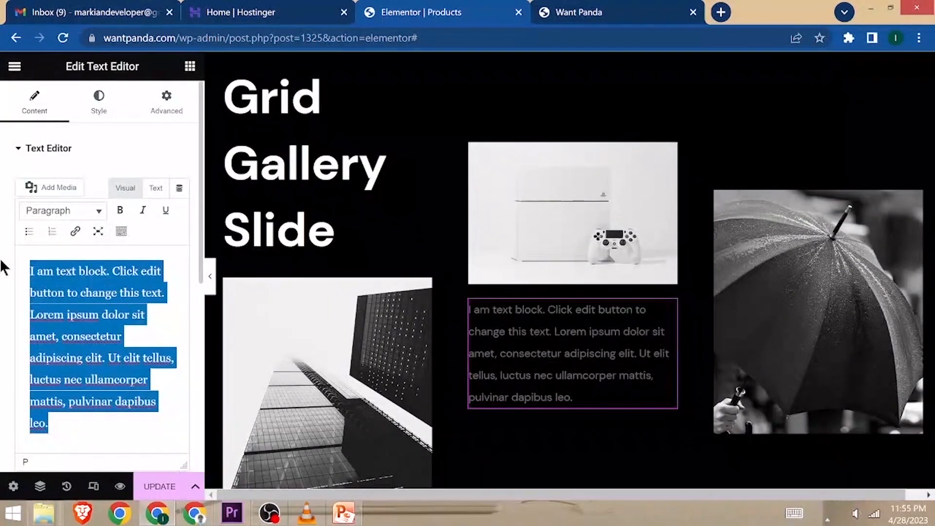
type("description")
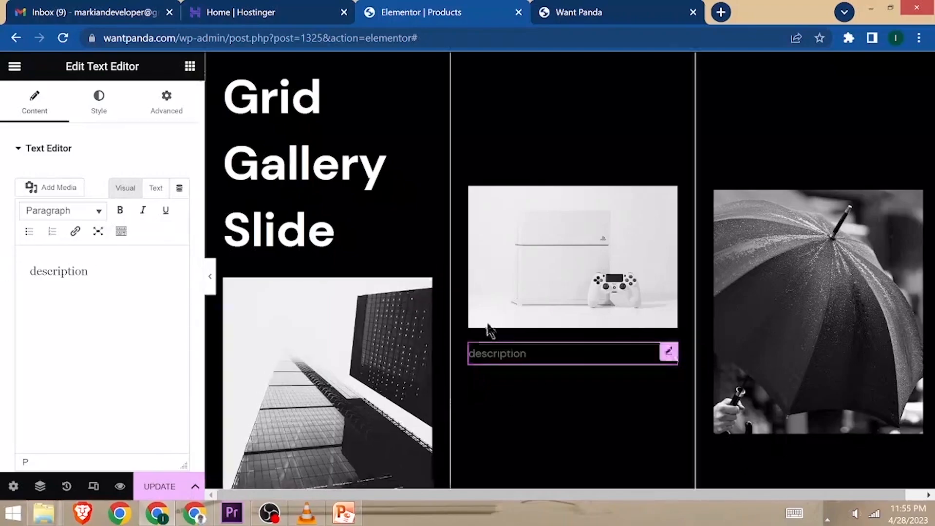
scroll(346, 240, "up", 1)
- Change the gallery block's "Grid Gallery Slide" heading to "Our Products"
left_click(290, 241)
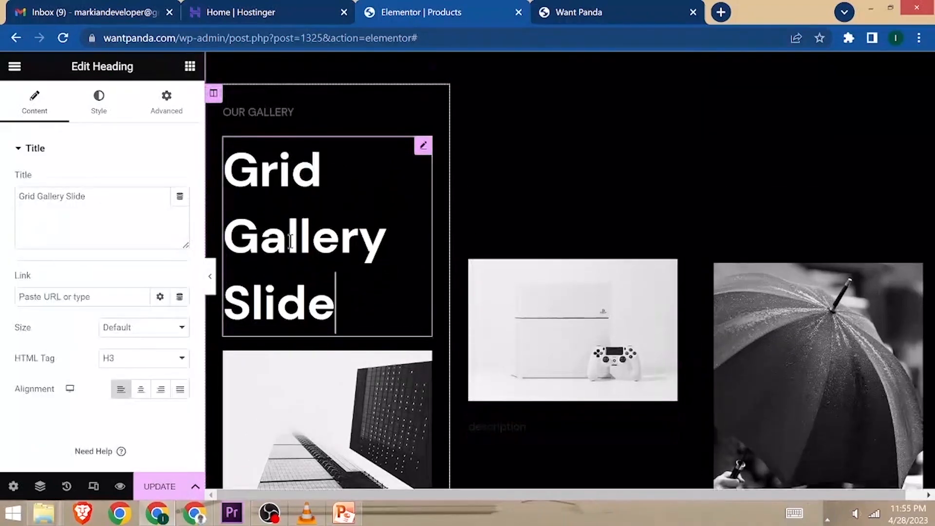
left_click_drag(86, 196, 65, 195)
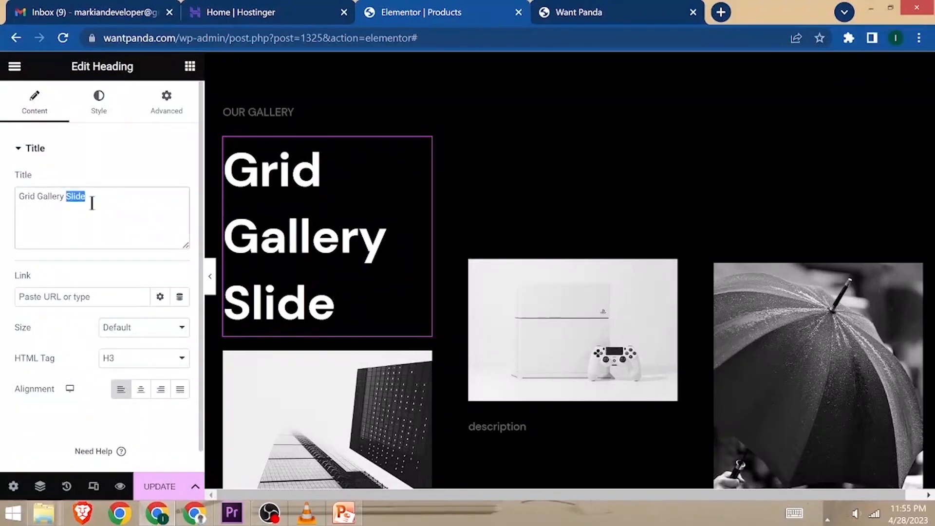
key("BackSpace")
key("ctrl+a")
key("BackSpace")
type("our product")
key("BackSpace")
key("BackSpace")
key("BackSpace")
key("BackSpace")
key("BackSpace")
key("BackSpace")
key("BackSpace")
key("BackSpace")
type("O")
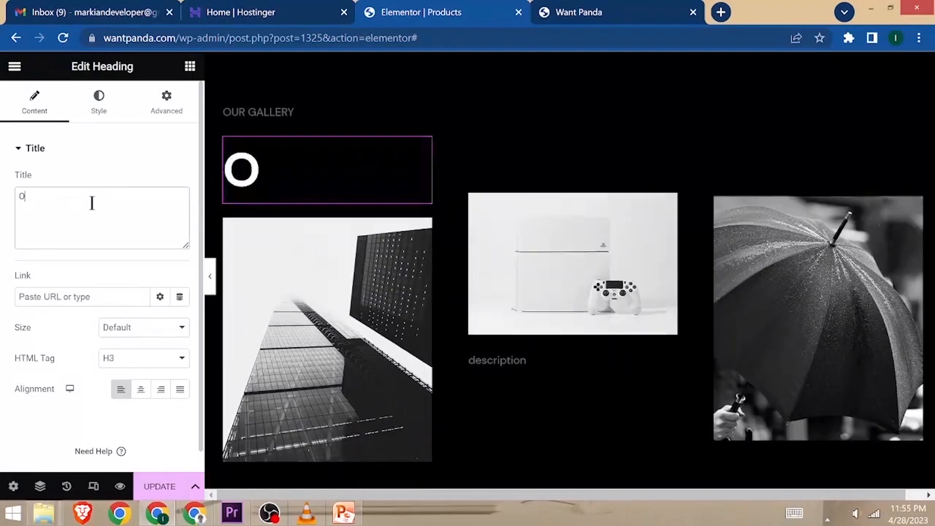
type("ur Products")
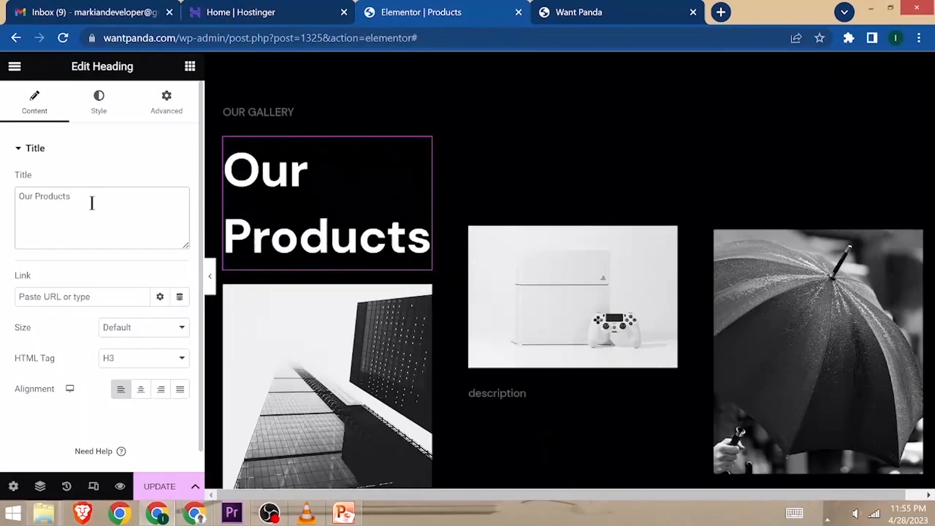
scroll(573, 268, "down", 2)
scroll(588, 292, "up", 10)
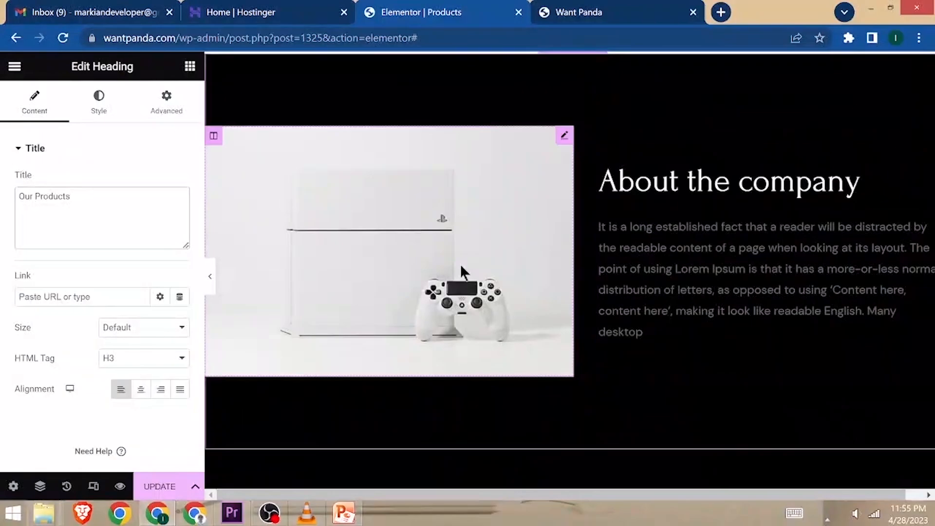
- Delete both the About Company section and the gallery section from the Products page
left_click(459, 264)
left_click(687, 263)
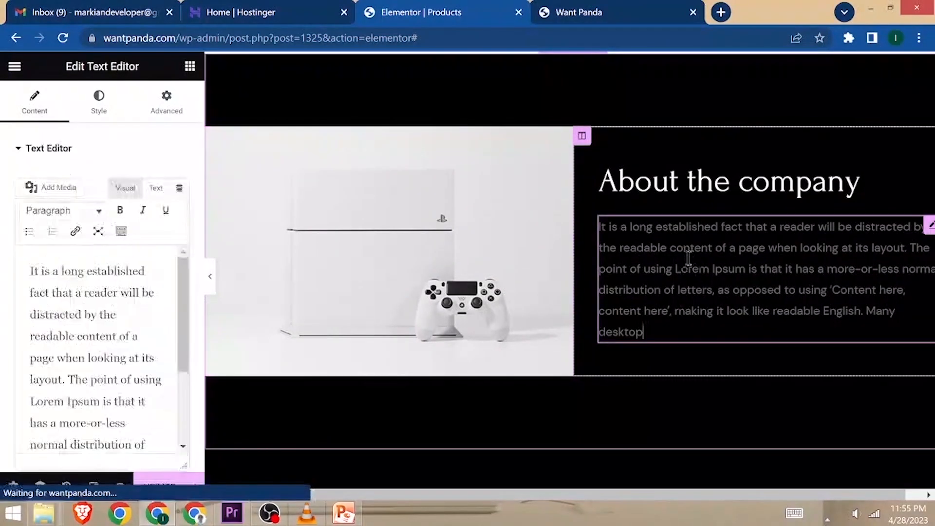
left_click(692, 190)
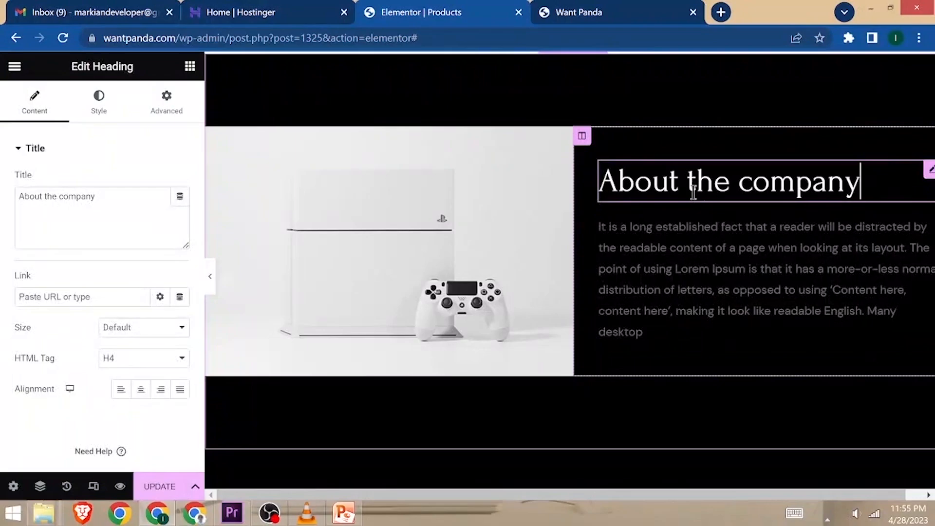
scroll(465, 316, "up", 2)
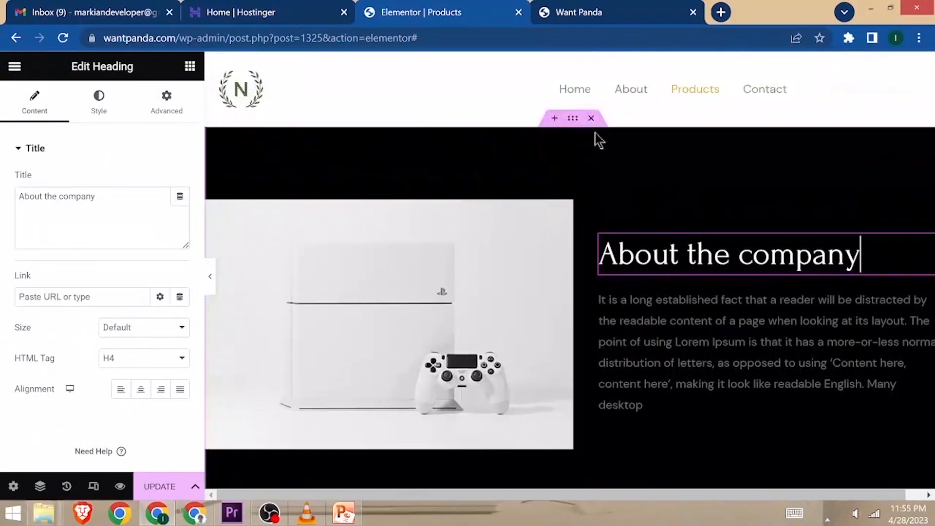
left_click(593, 118)
left_click(592, 119)
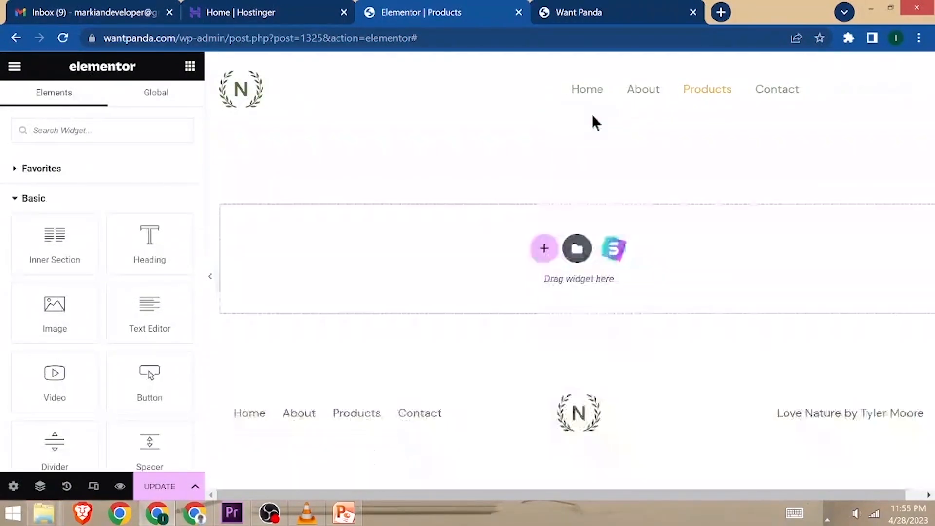
- Browse the full-page templates in the Elementor template library
left_click(577, 249)
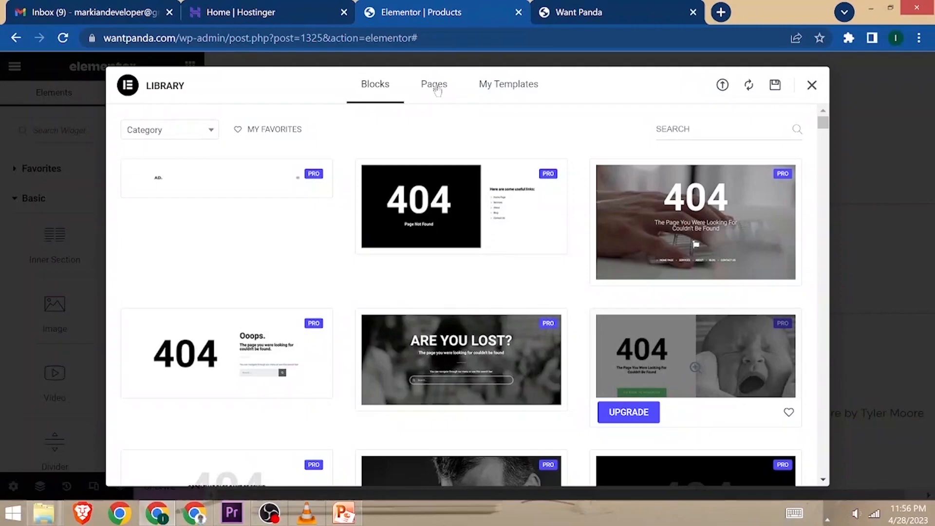
left_click(437, 91)
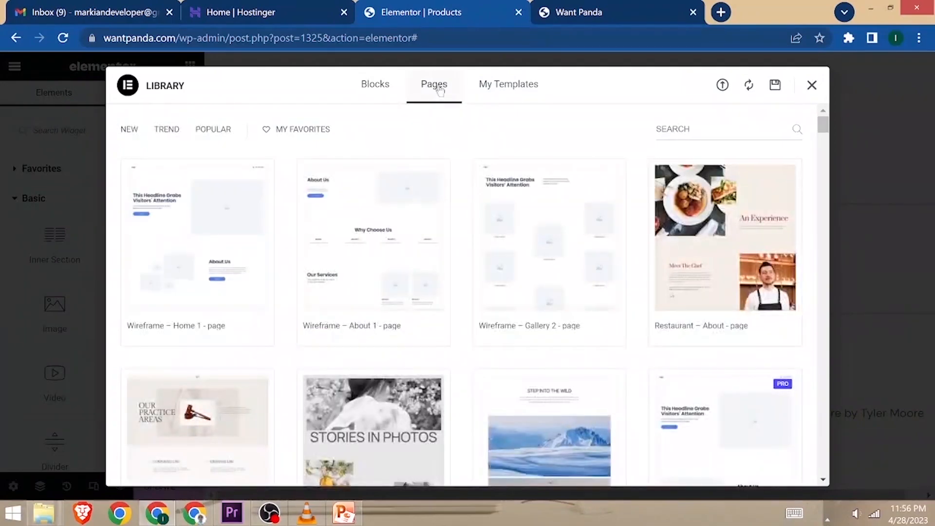
scroll(422, 254, "down", 5)
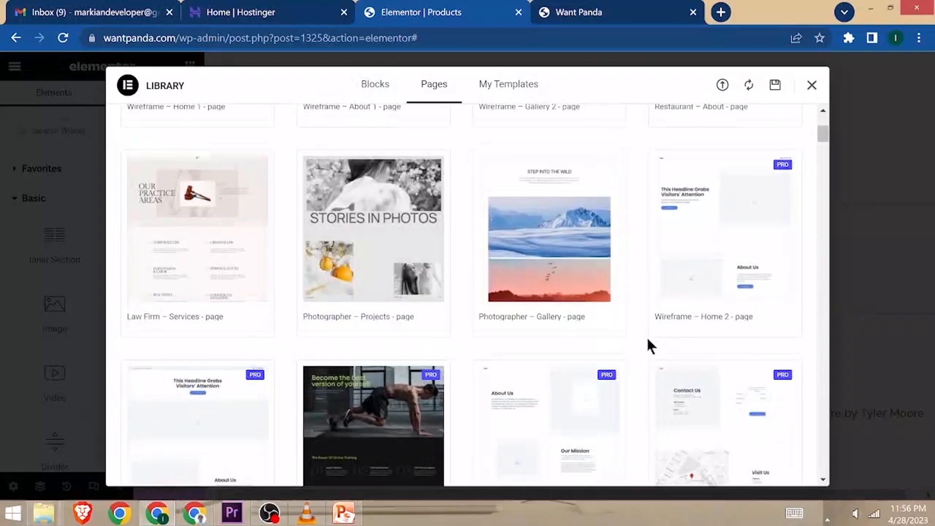
scroll(647, 337, "down", 4)
scroll(647, 341, "down", 5)
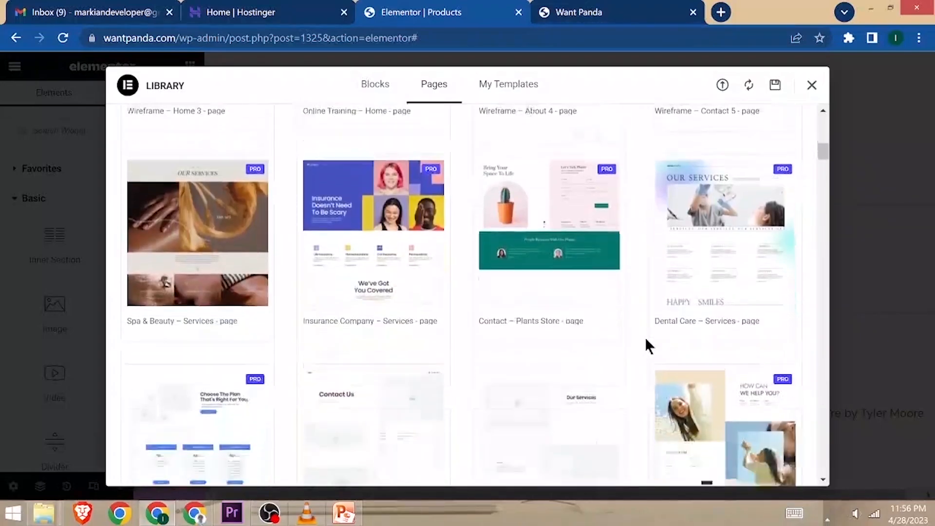
scroll(645, 340, "down", 7)
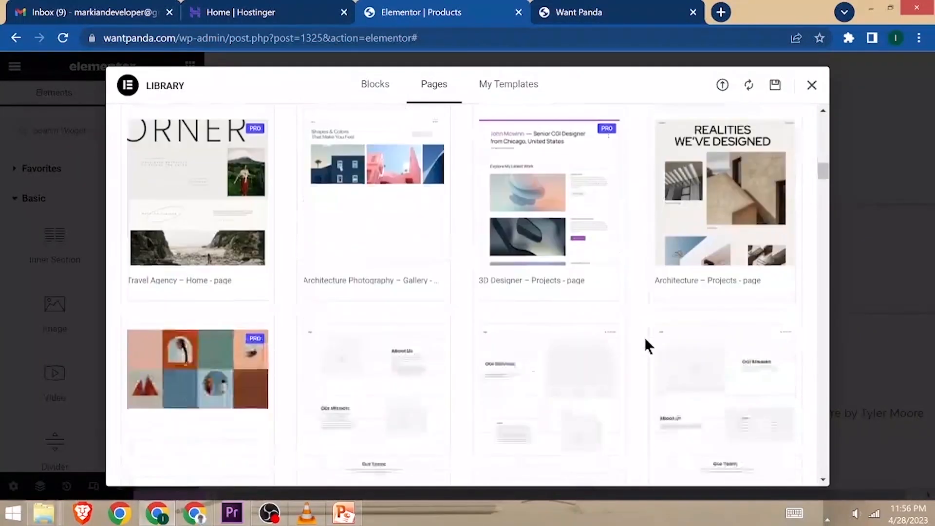
scroll(644, 337, "up", 8)
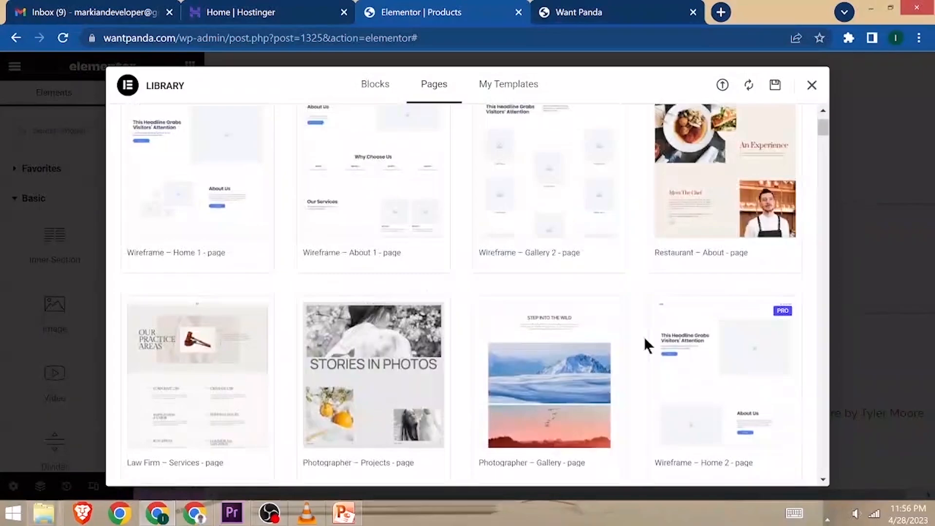
scroll(643, 337, "up", 2)
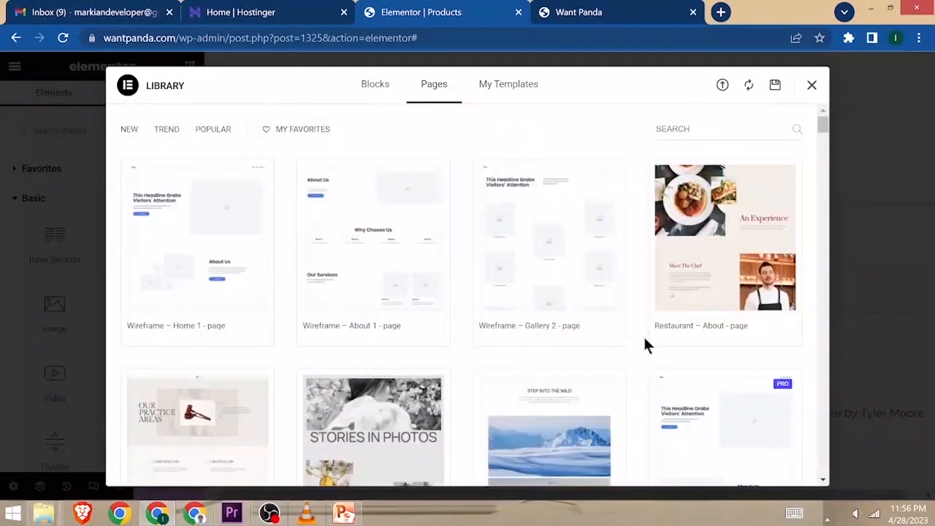
- Preview the "Restaurant – About" full-page template and insert it into the Products page, applying its page settings too
left_click(700, 270)
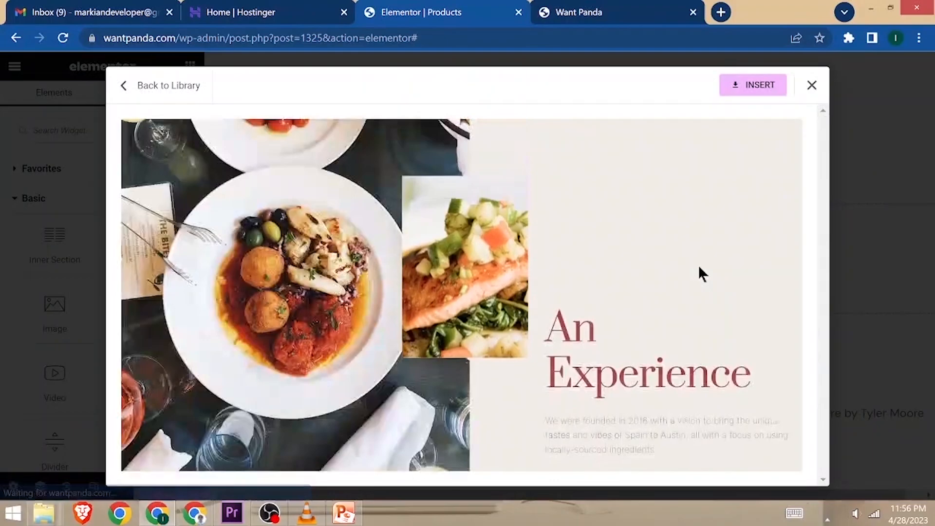
scroll(698, 265, "down", 10)
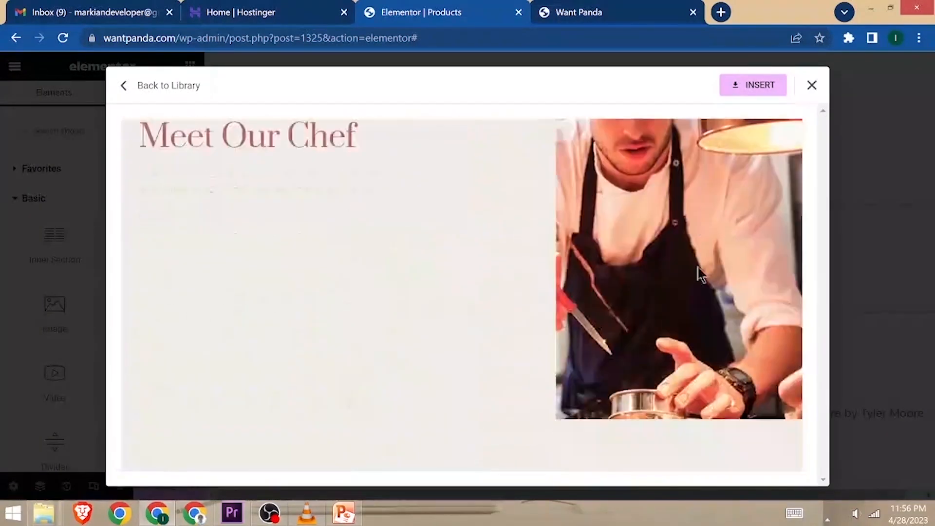
scroll(697, 268, "down", 10)
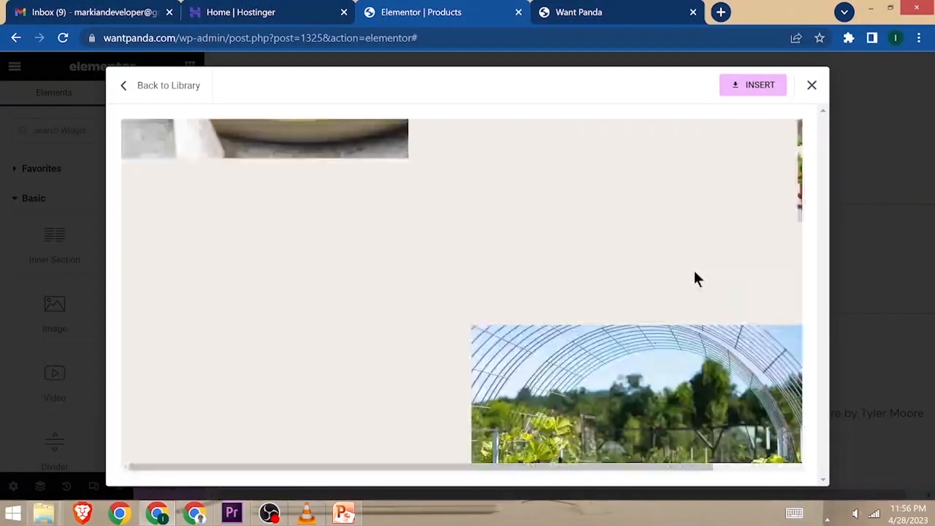
scroll(694, 278, "up", 5)
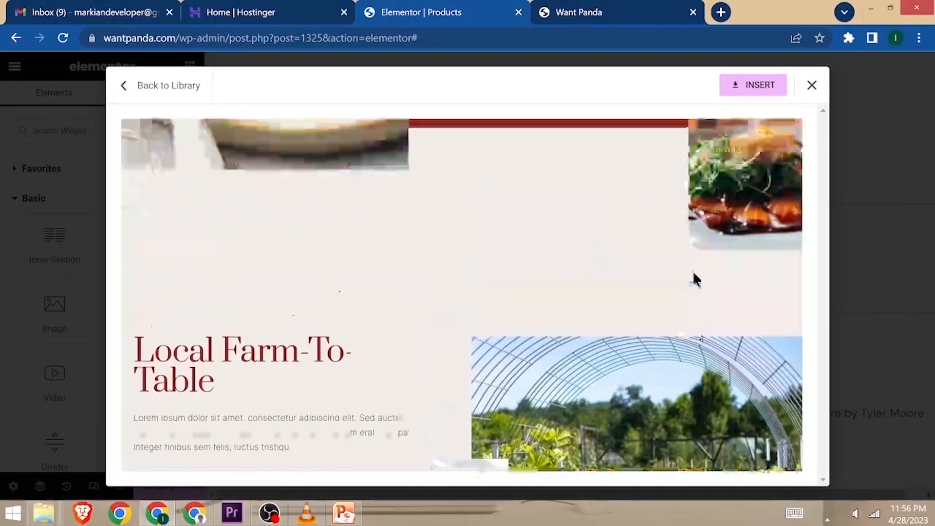
scroll(695, 276, "up", 8)
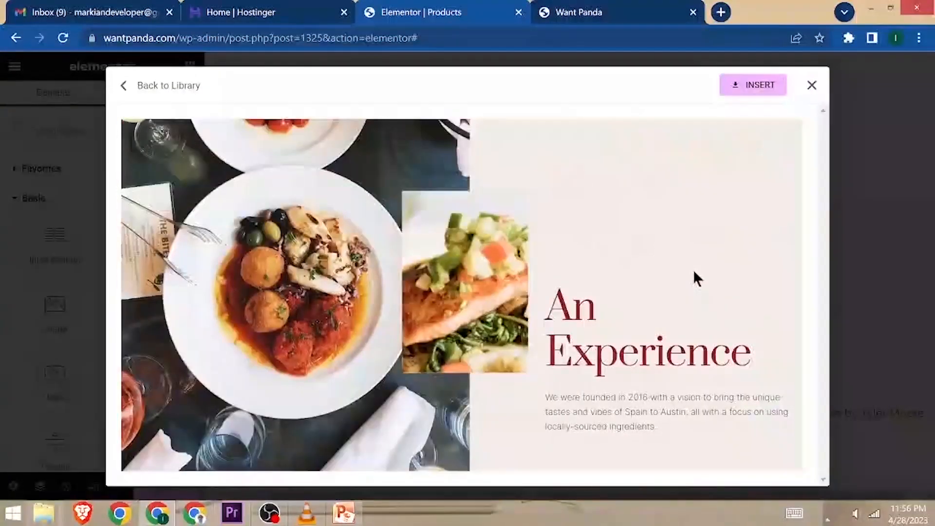
left_click(756, 84)
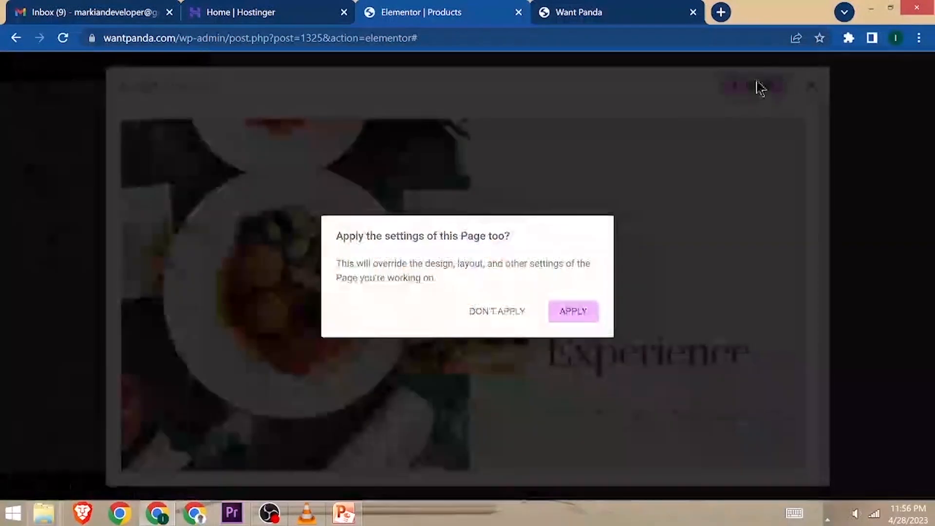
left_click(576, 309)
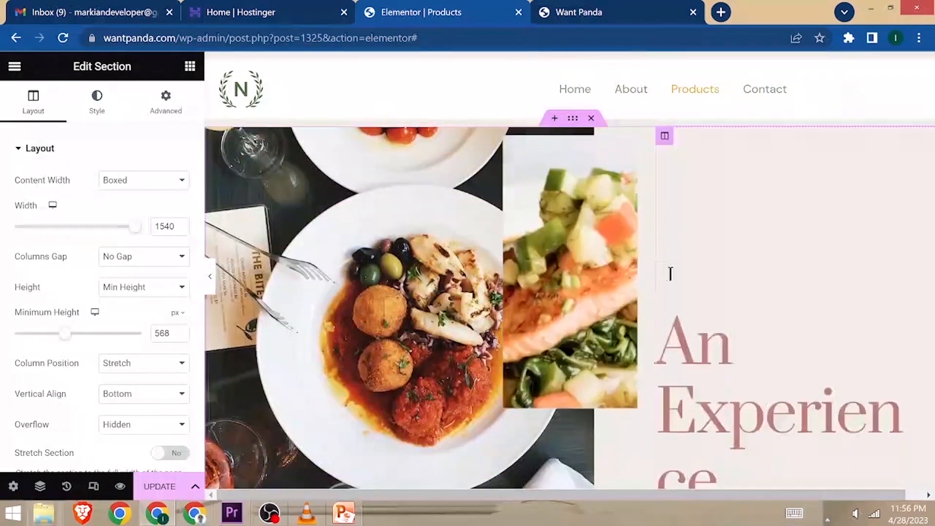
- Change the template's "Meet Our Chef" heading to "Meet our Developer" and update the Products page
scroll(672, 278, "down", 10)
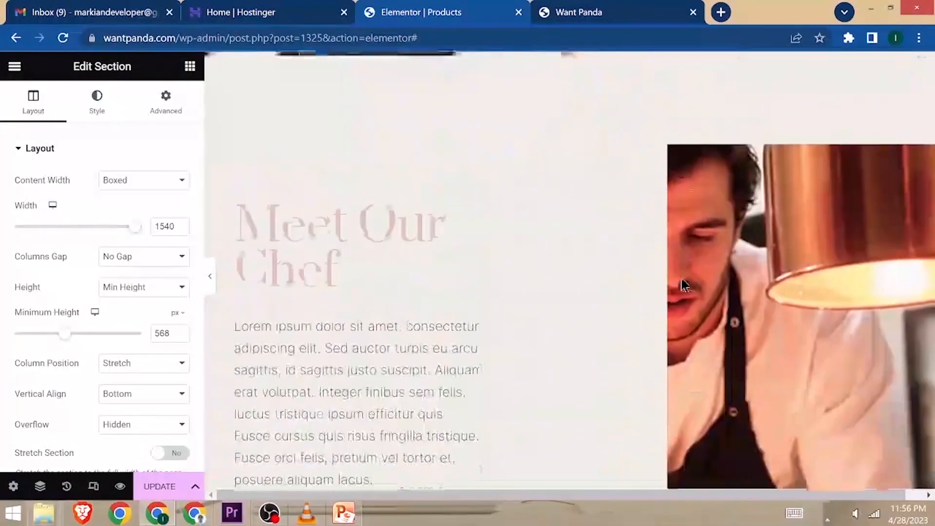
scroll(681, 280, "down", 8)
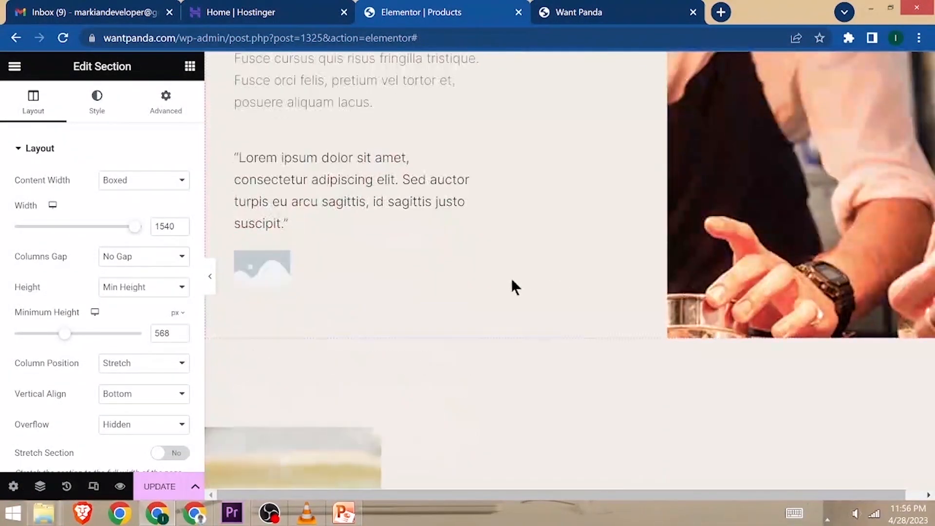
scroll(518, 283, "up", 10)
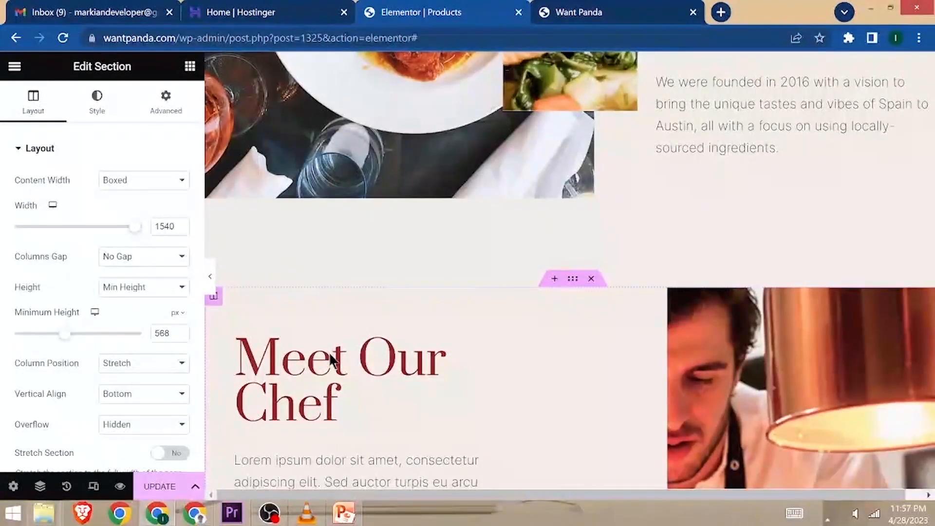
scroll(332, 360, "down", 2)
left_click(317, 302)
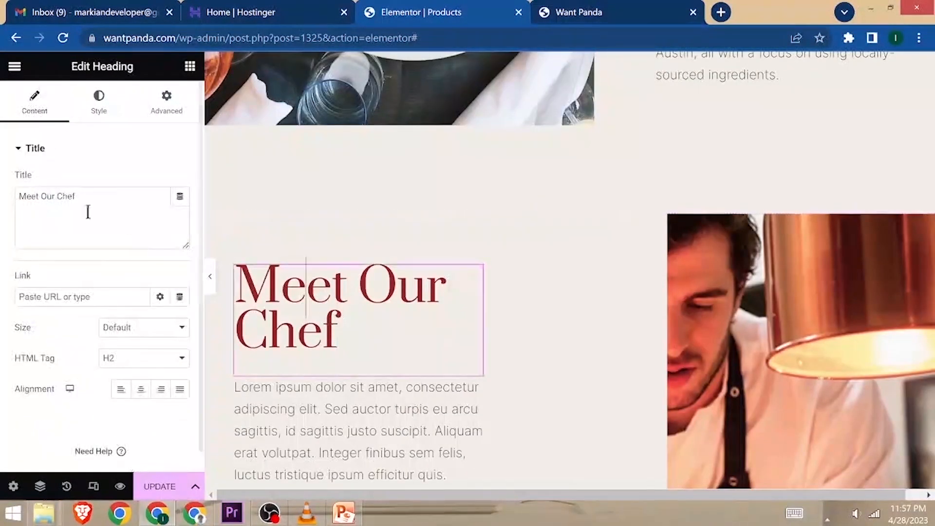
left_click_drag(88, 213, 4, 204)
type("Mee")
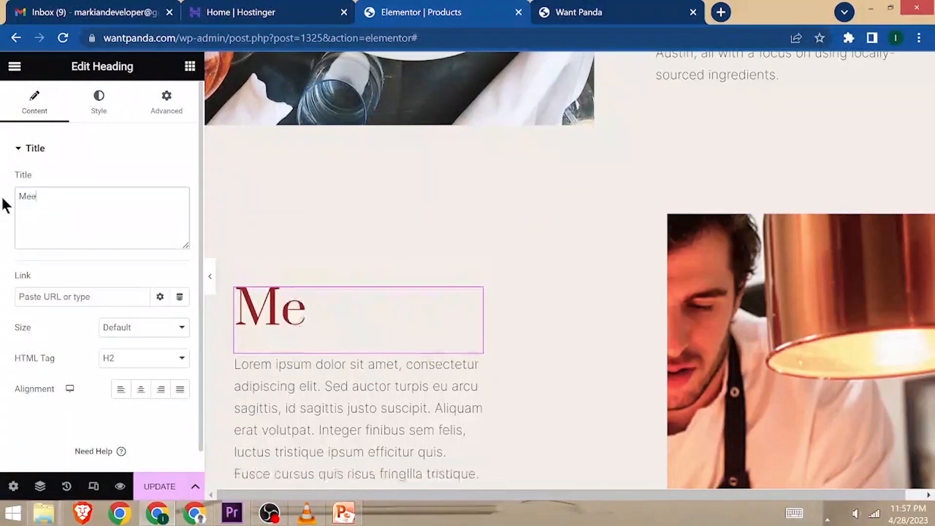
type("t our Developer")
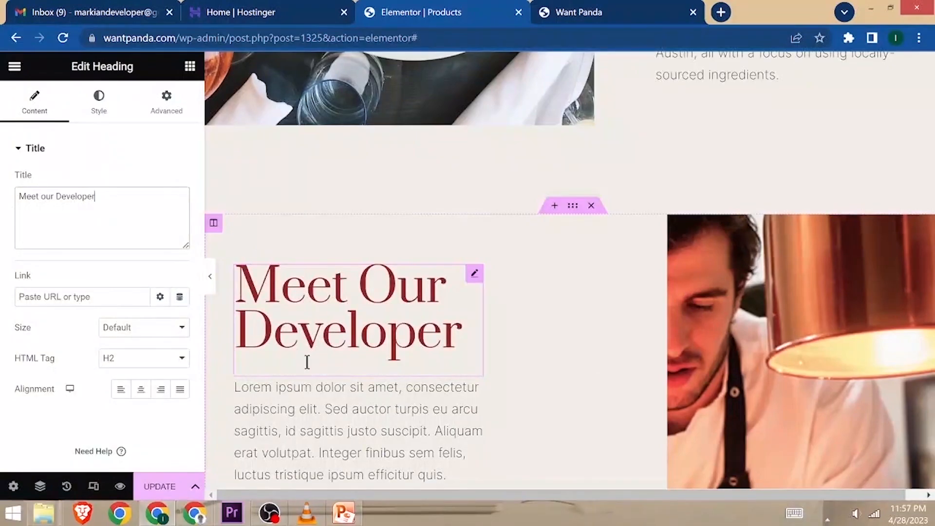
left_click(156, 487)
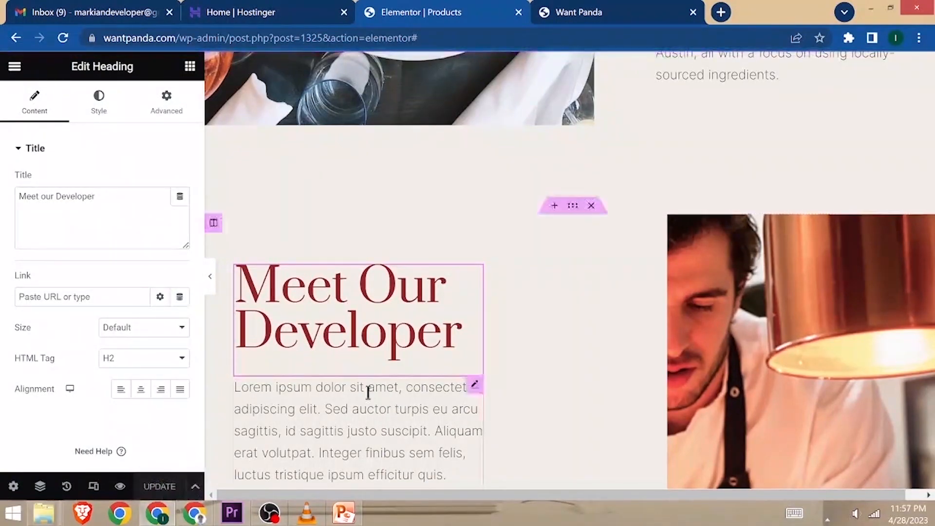
- View the live Products page, and return to the site's home page
left_click(584, 16)
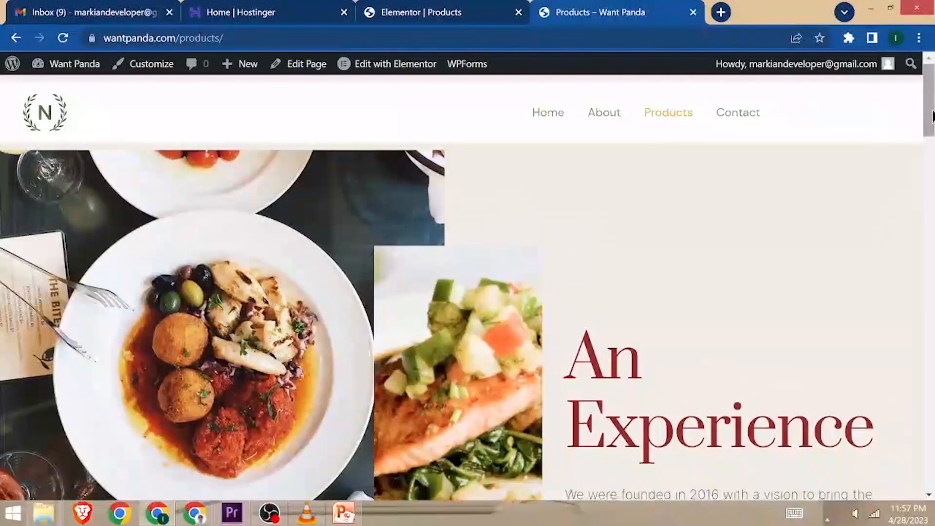
left_click_drag(930, 124, 927, 93)
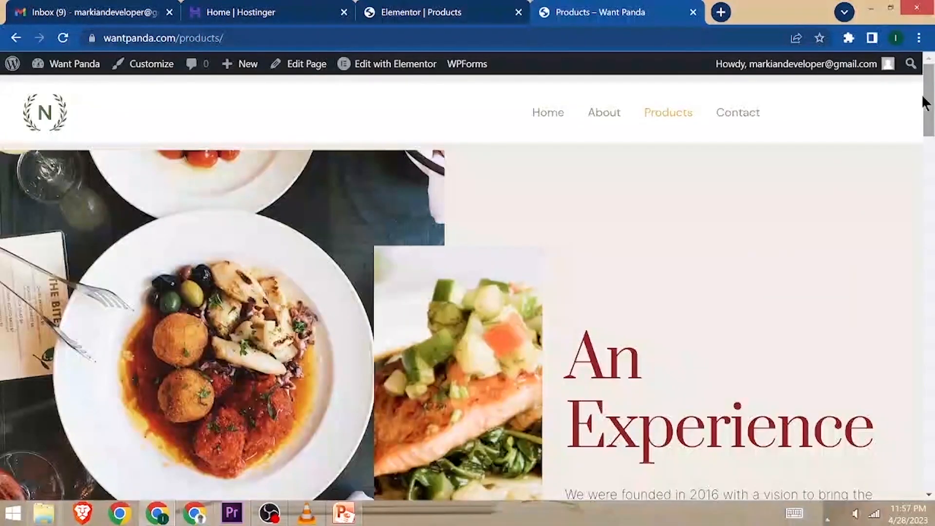
left_click(547, 113)
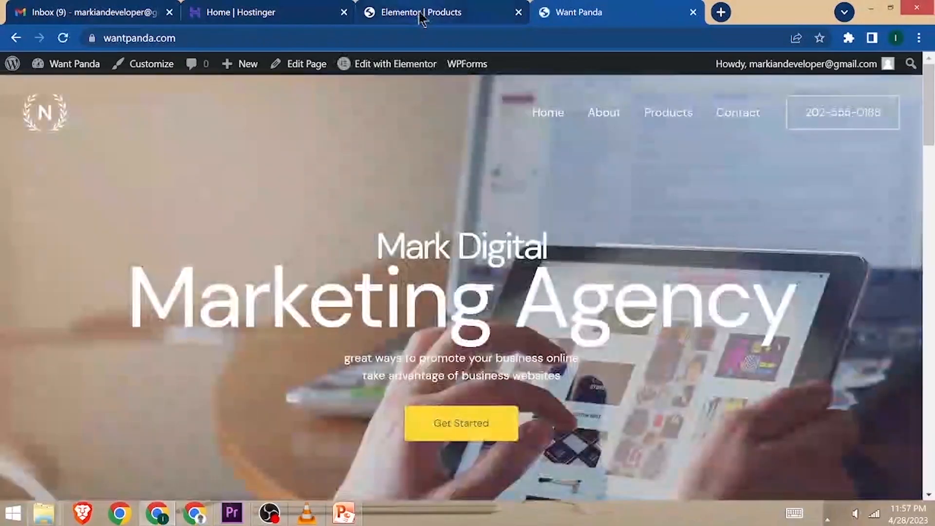
- Return to the Products page in Elementor, exit the editor and go to the WordPress list of all pages
left_click(420, 14)
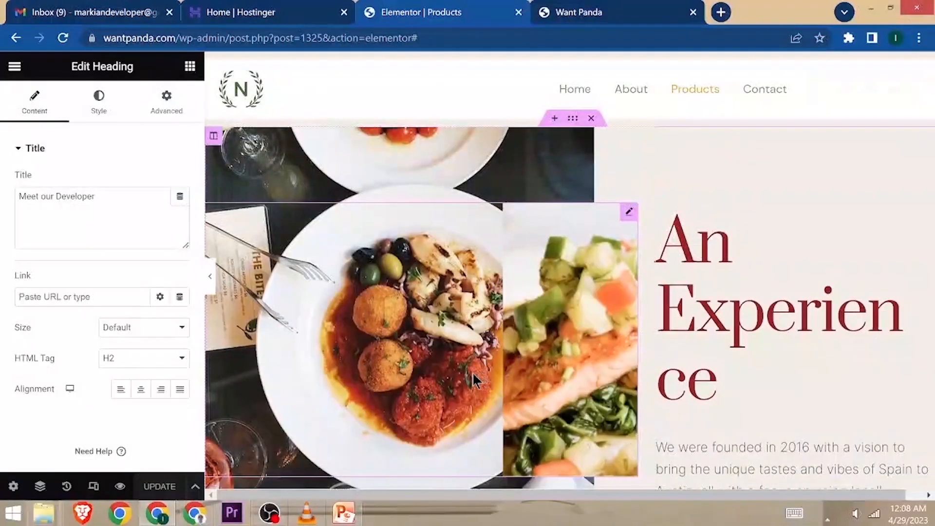
left_click(15, 67)
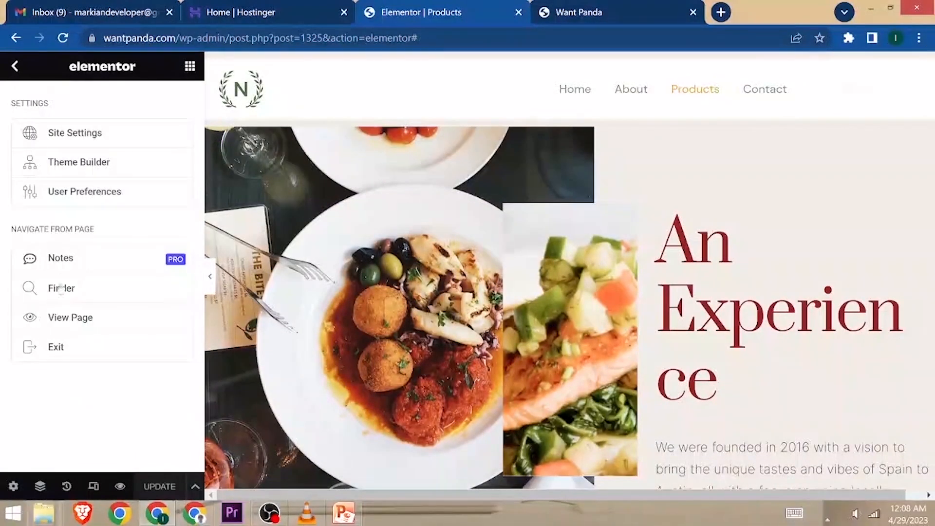
left_click(69, 352)
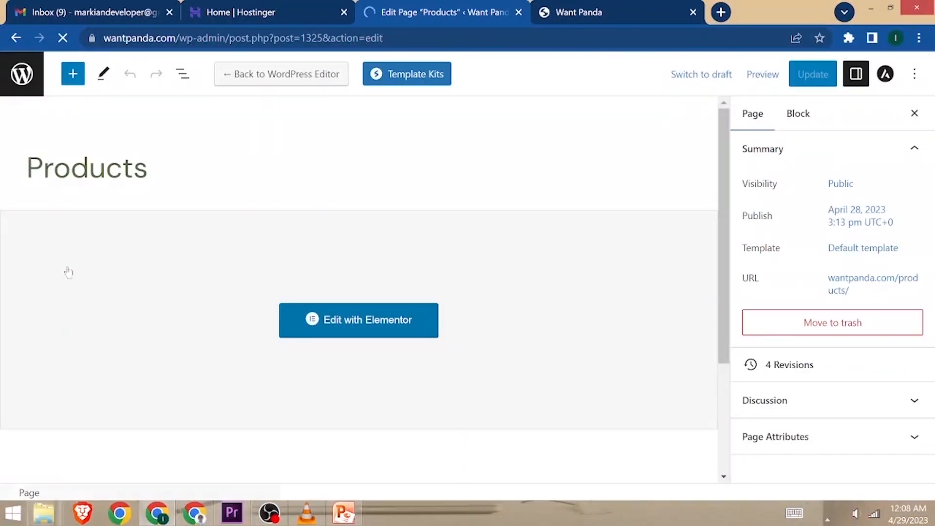
left_click(23, 77)
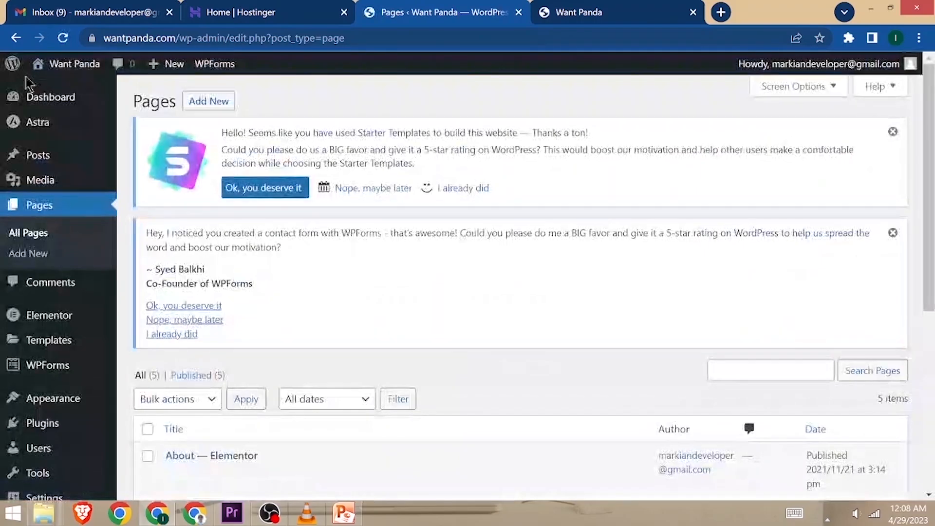
- Open the WordPress theme Customizer for the site
mouse_move(32, 96)
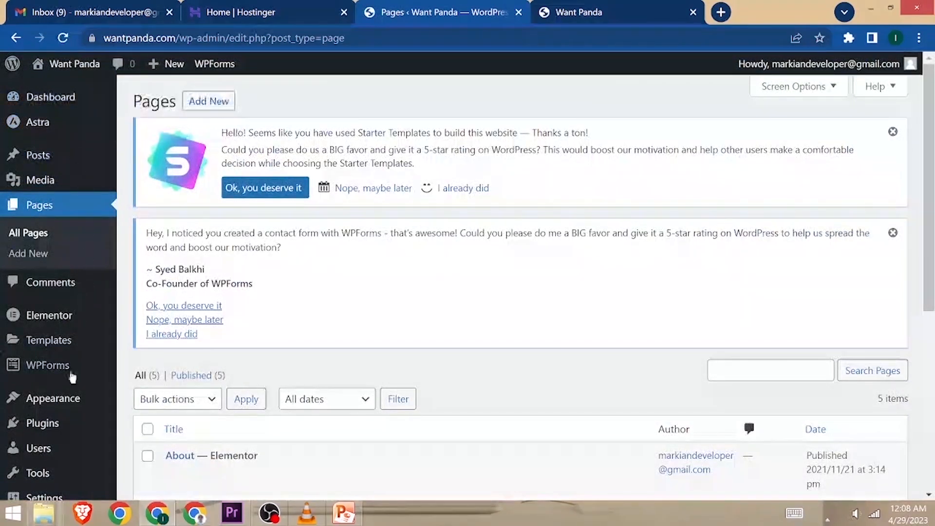
mouse_move(70, 400)
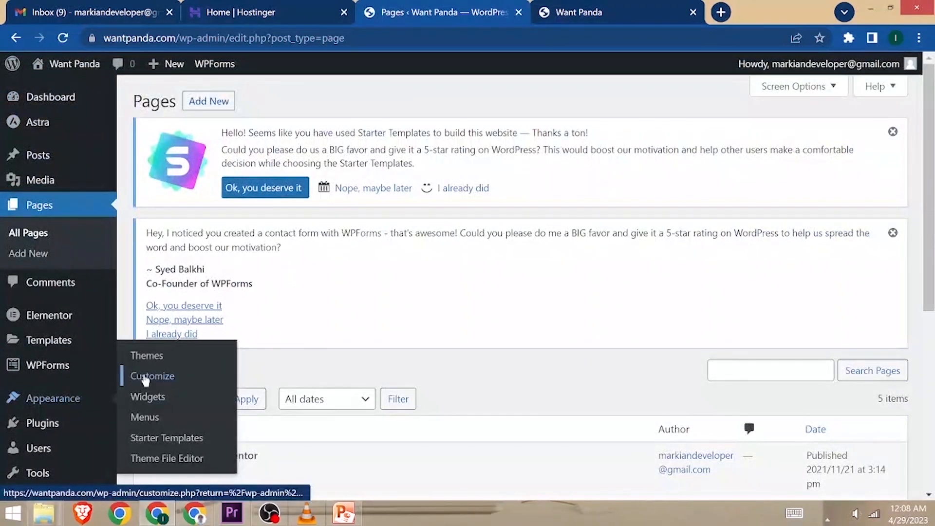
left_click(147, 380)
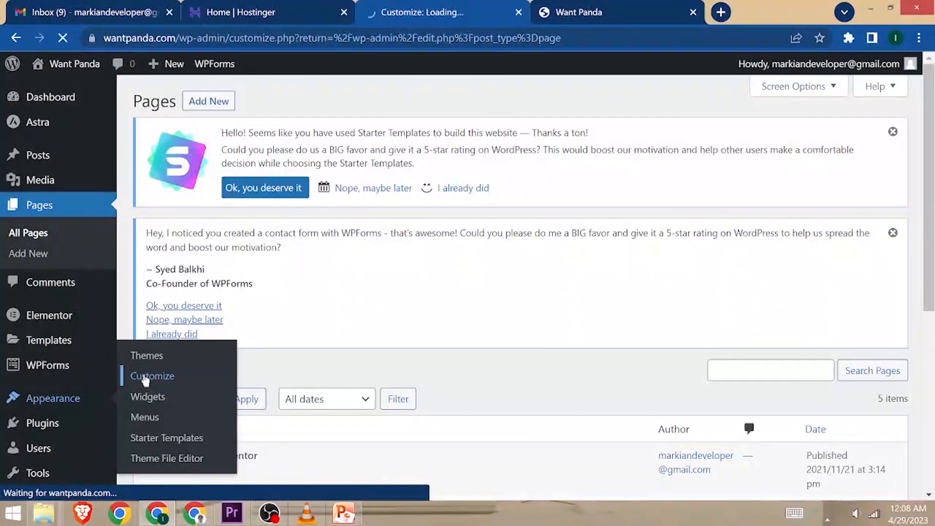
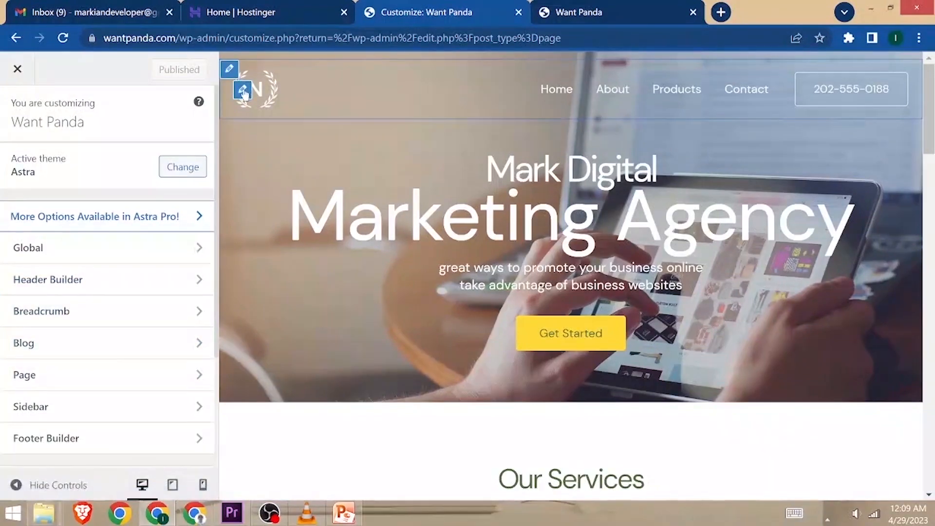
- Replace the transparent header's logo with the favicon image uploaded from the dados kitchen folder
left_click(243, 93)
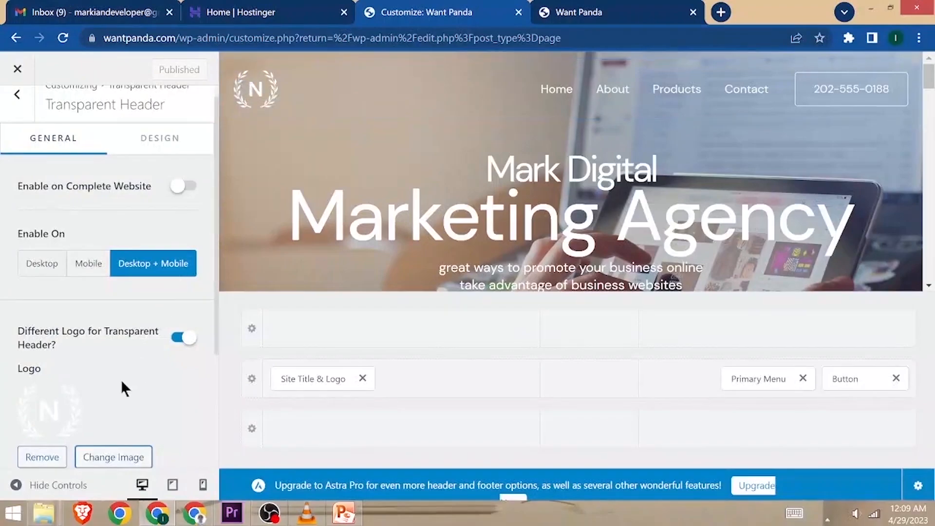
scroll(121, 379, "down", 2)
left_click(61, 336)
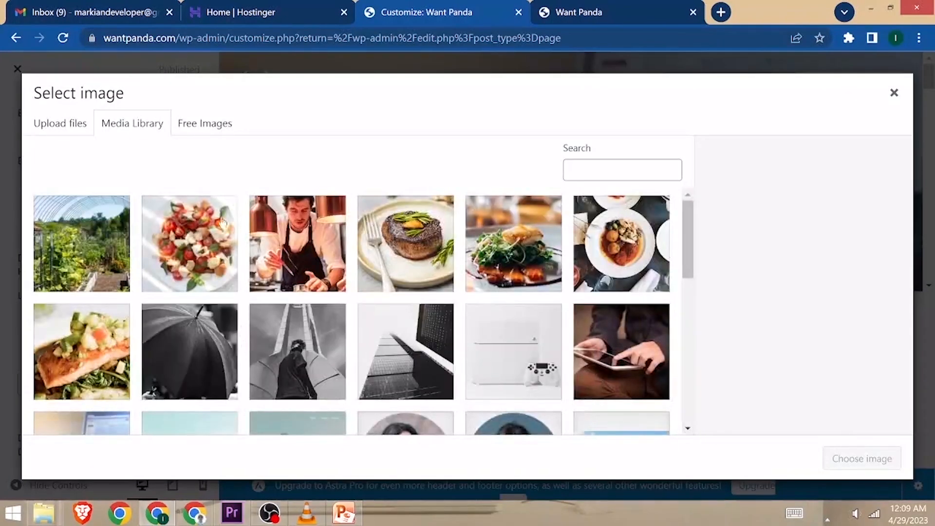
left_click(75, 130)
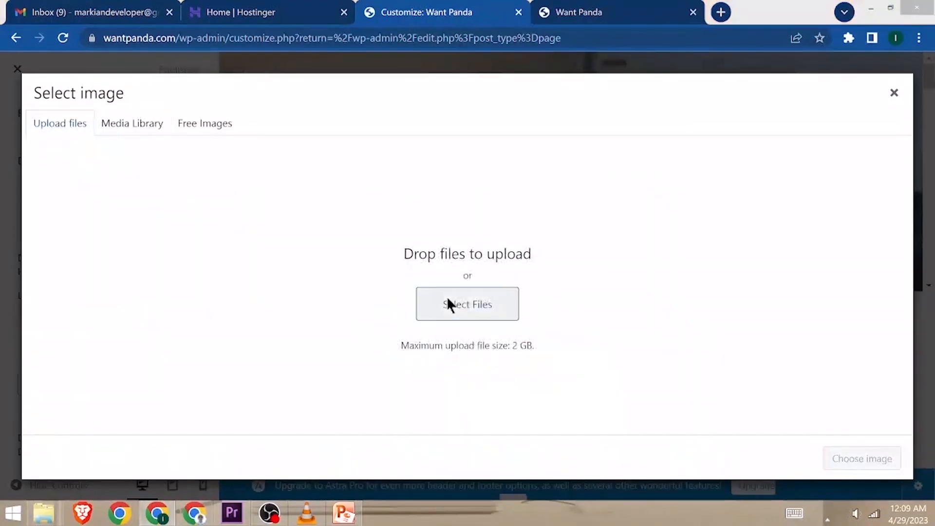
left_click(447, 302)
left_click(412, 253)
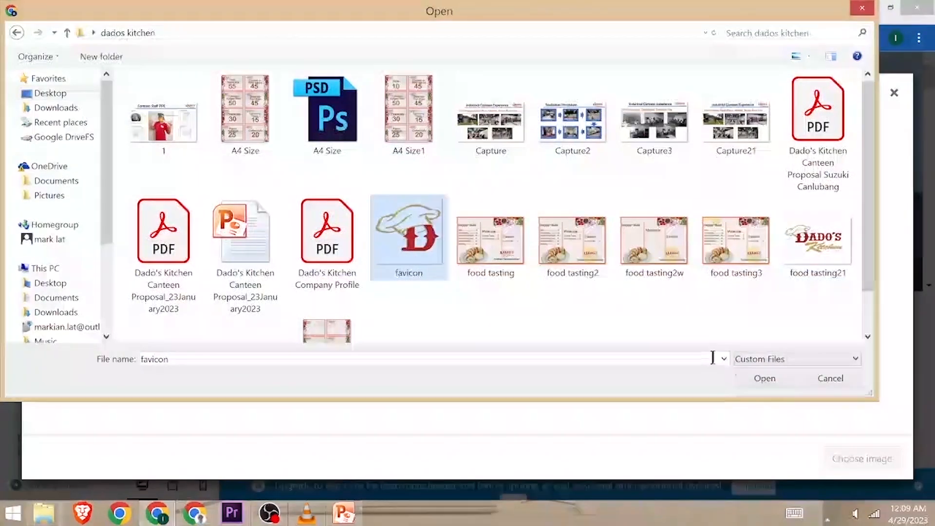
left_click(759, 378)
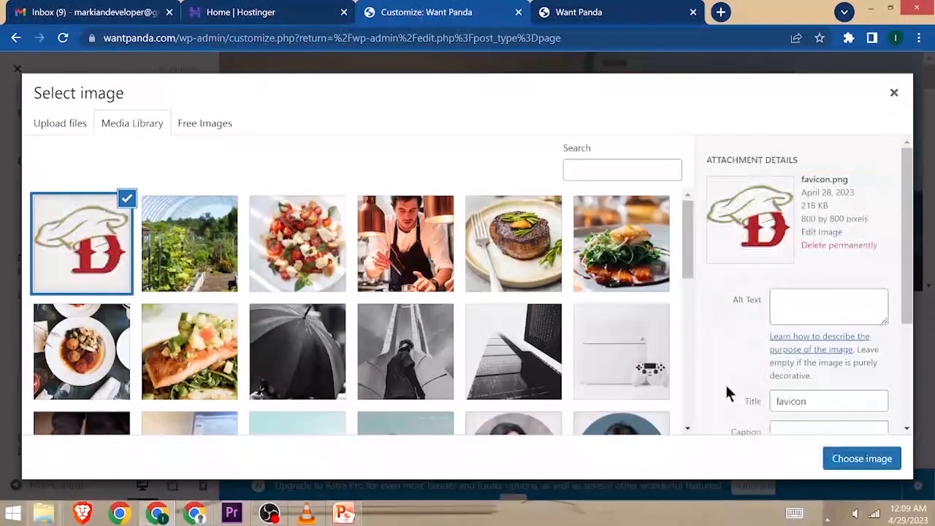
left_click(865, 463)
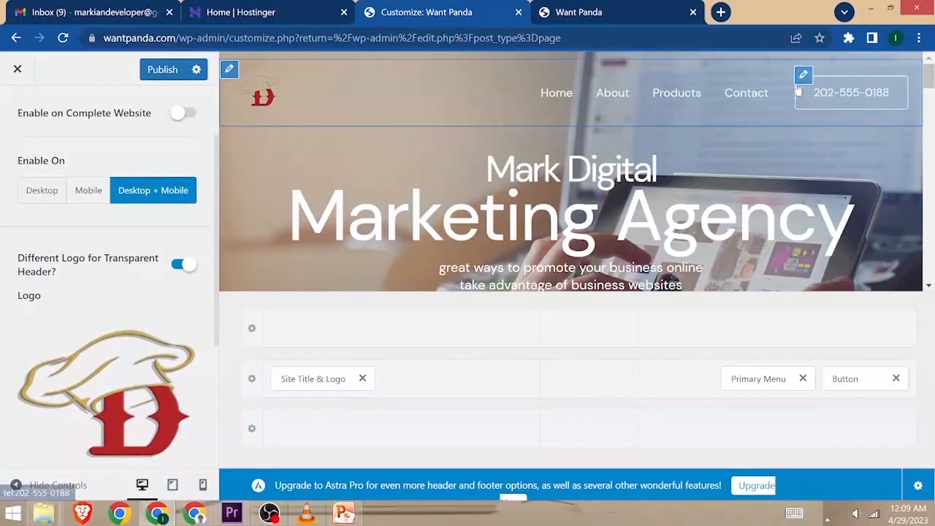
- Replace the header button's text with the business phone number
left_click(803, 77)
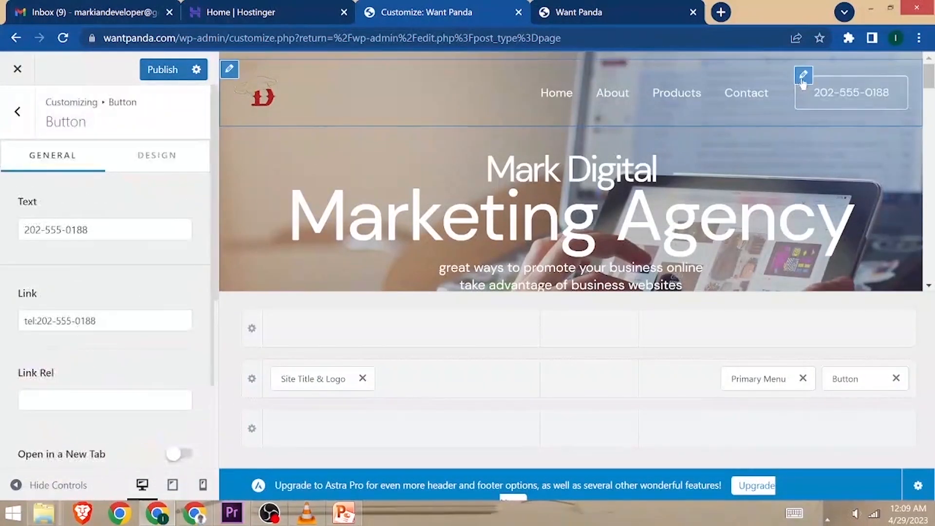
scroll(193, 332, "down", 2)
scroll(185, 331, "down", 1)
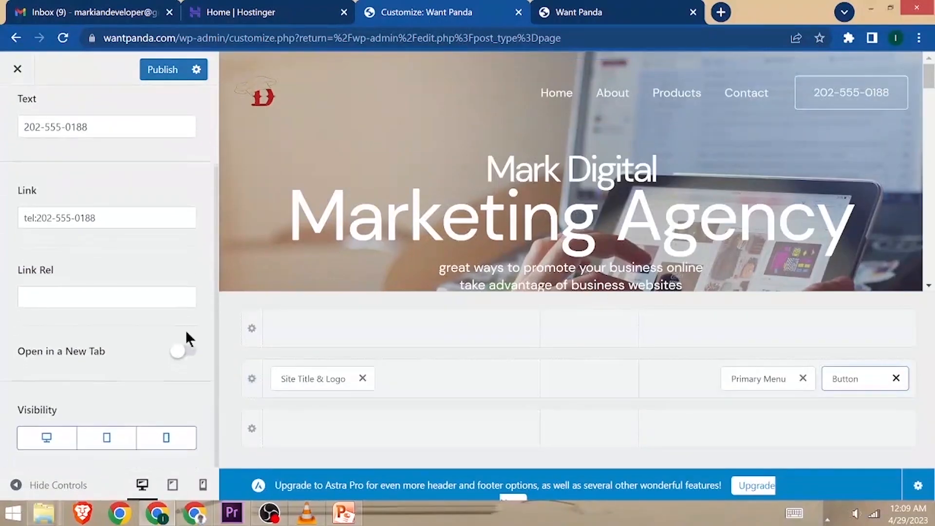
scroll(185, 330, "up", 3)
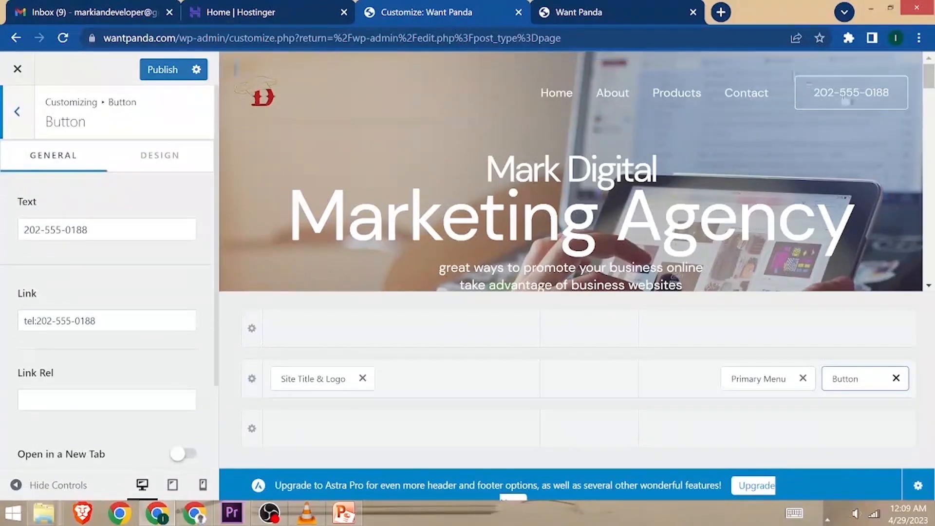
left_click_drag(125, 235, 3, 243)
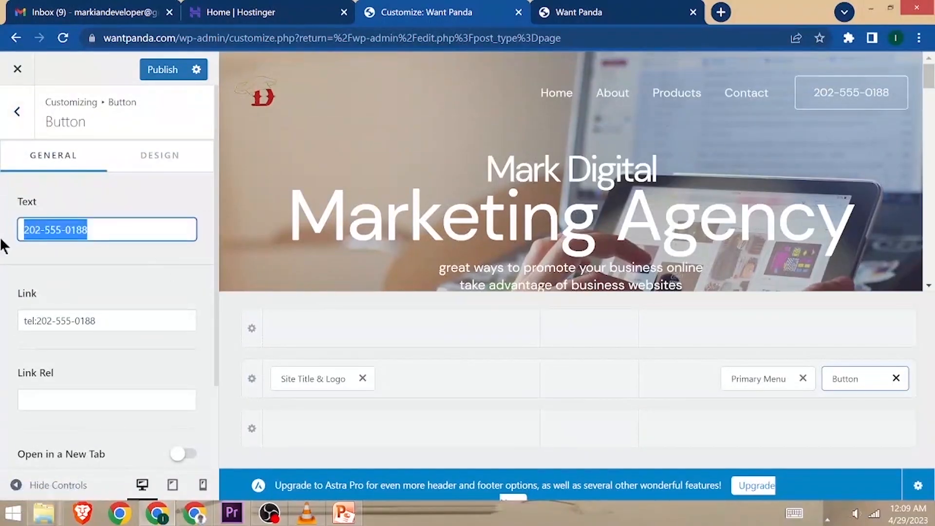
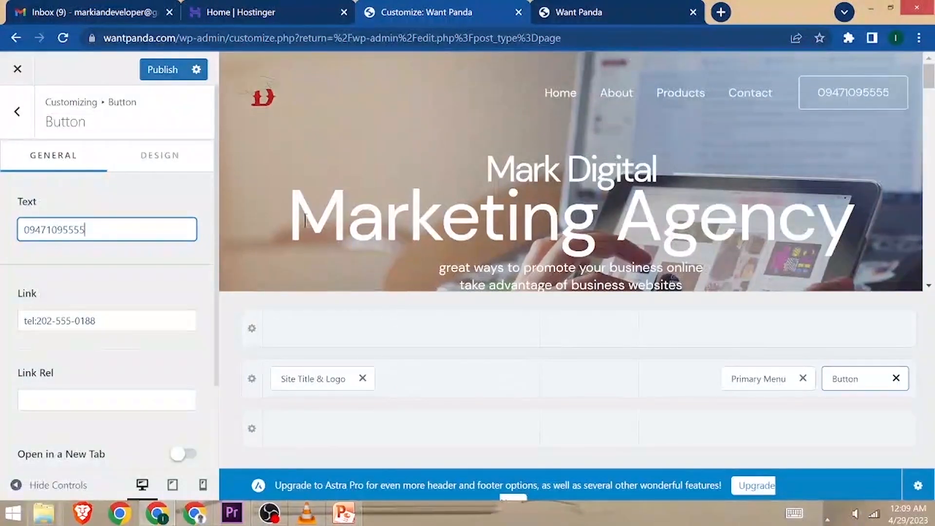
- Delete the N wreath logo from the footer's HTML 1 element
scroll(370, 247, "down", 3)
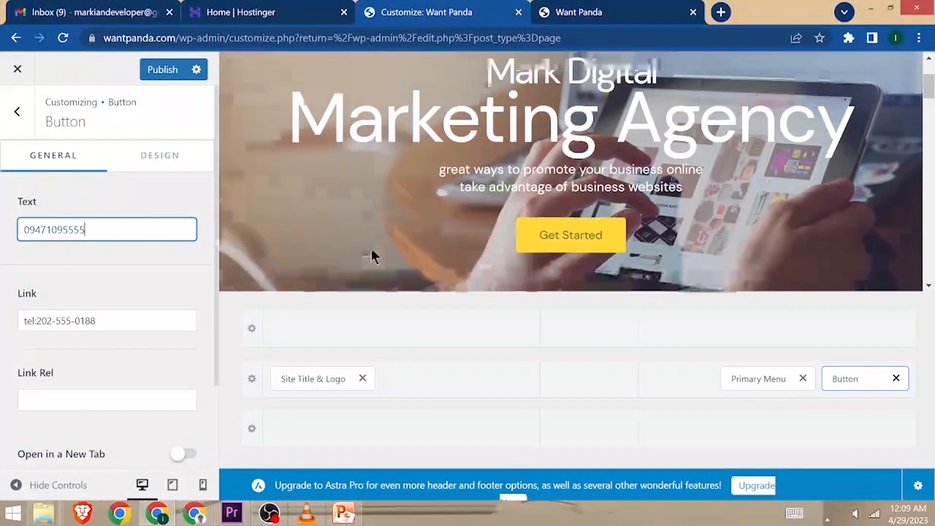
scroll(373, 250, "down", 15)
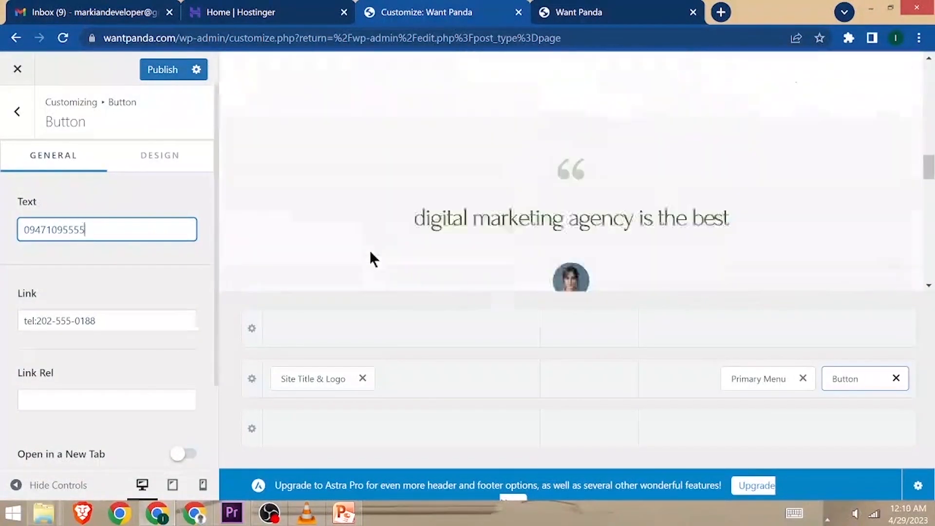
scroll(369, 253, "down", 15)
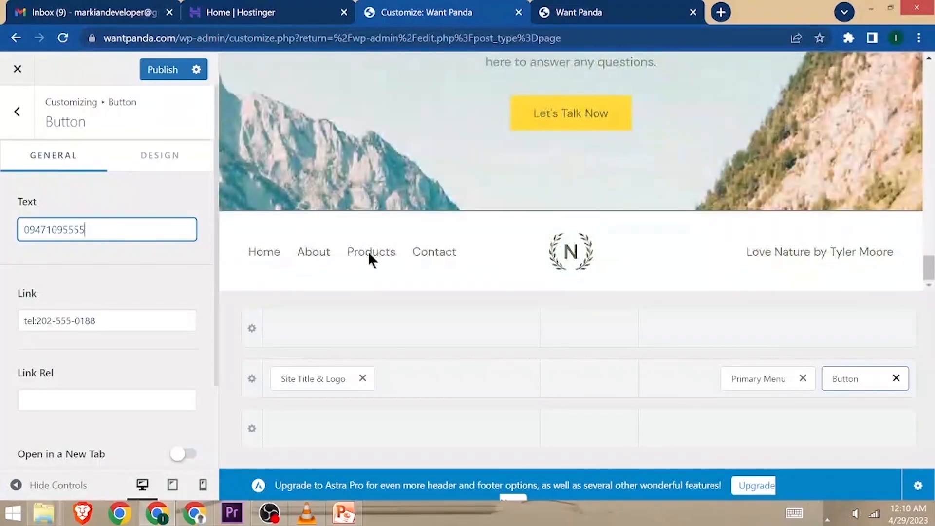
left_click(534, 248)
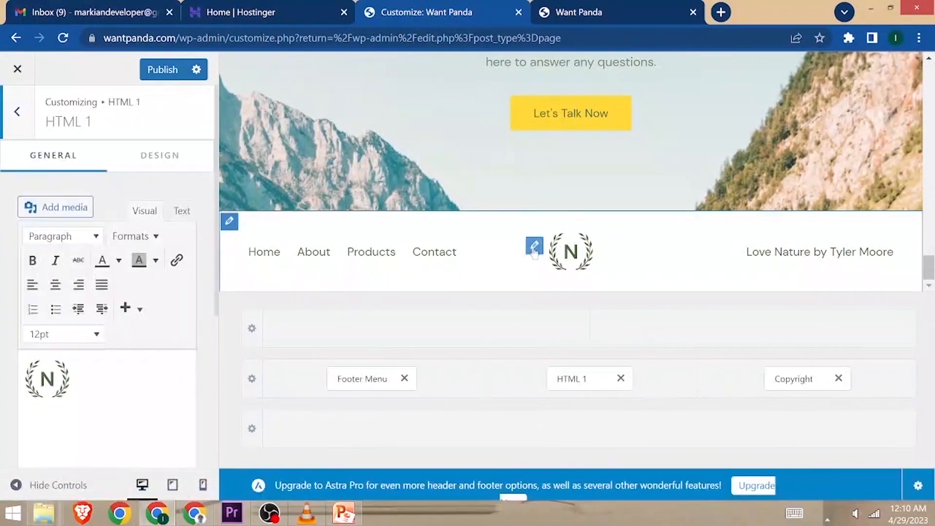
scroll(127, 383, "down", 2)
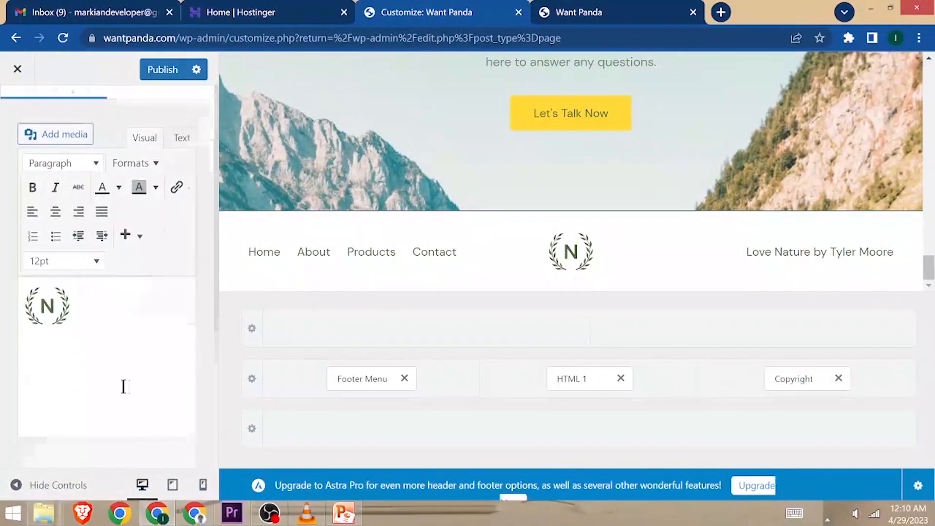
left_click(51, 311)
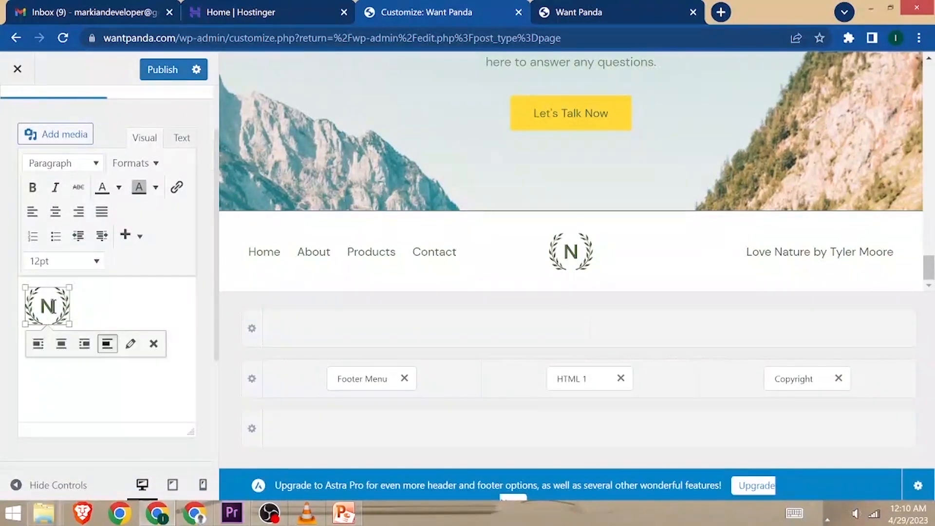
key("Delete")
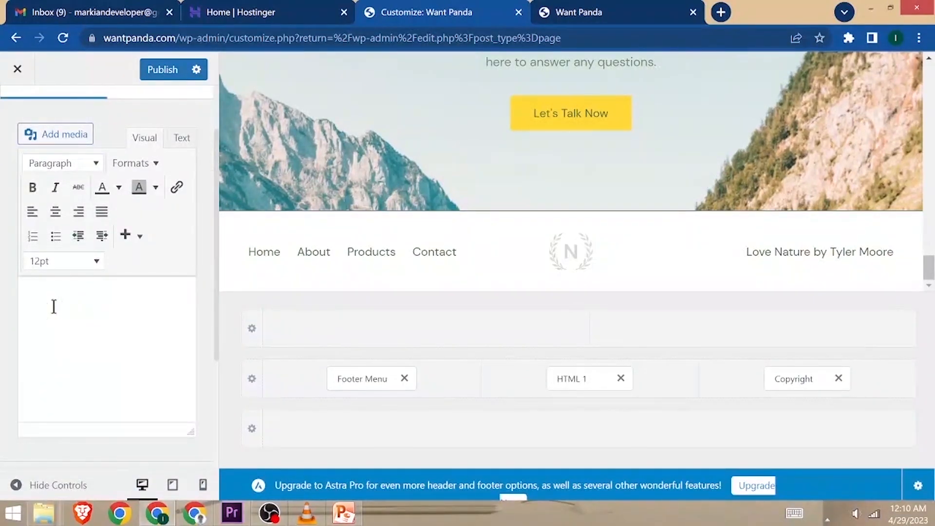
- Insert the favicon image from the media library into the footer's HTML 1 element, and remove it again
left_click(61, 134)
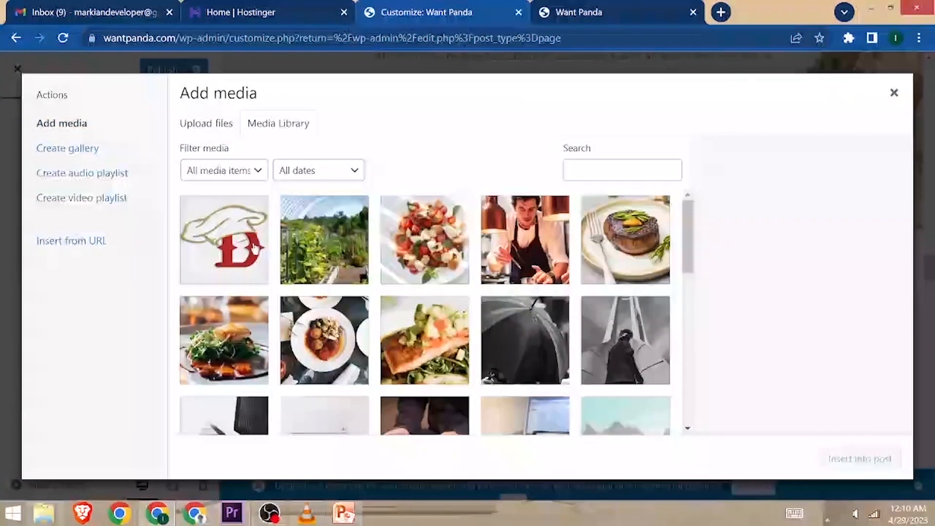
left_click(254, 247)
left_click(885, 460)
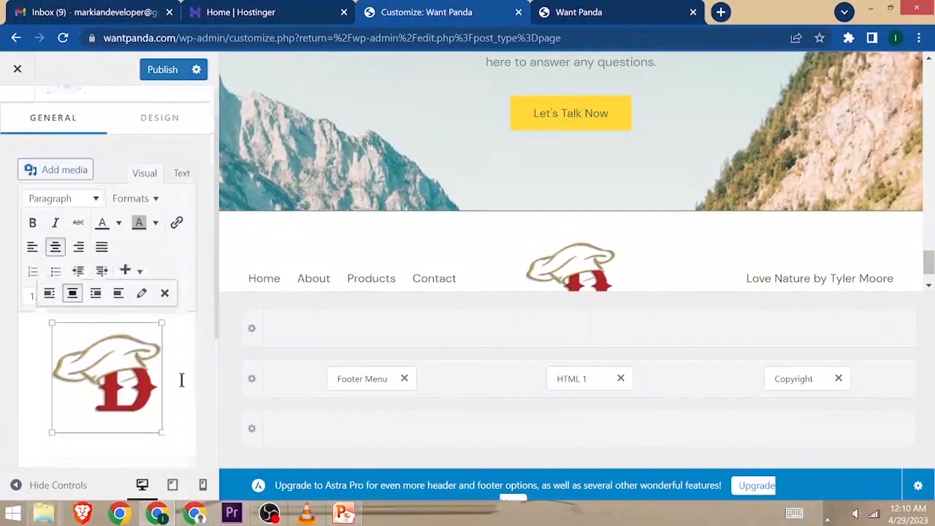
scroll(181, 380, "down", 2)
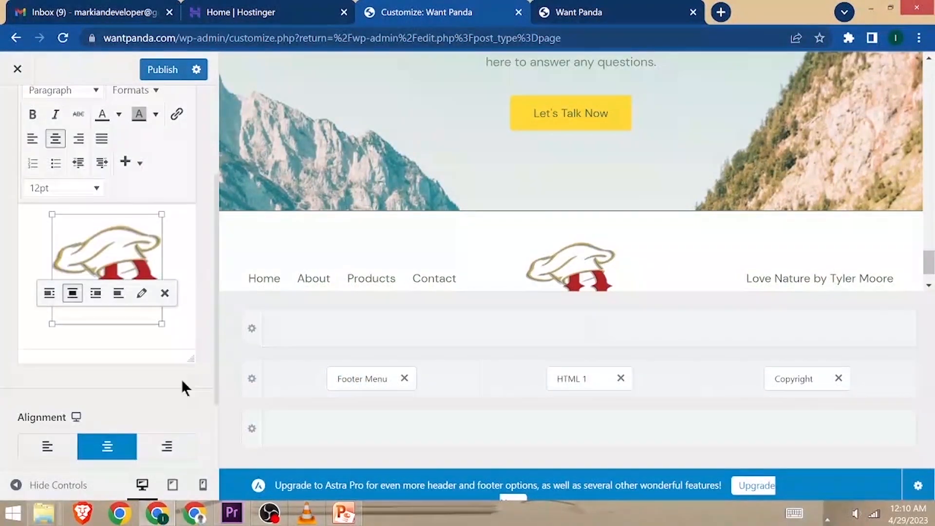
scroll(184, 387, "up", 4)
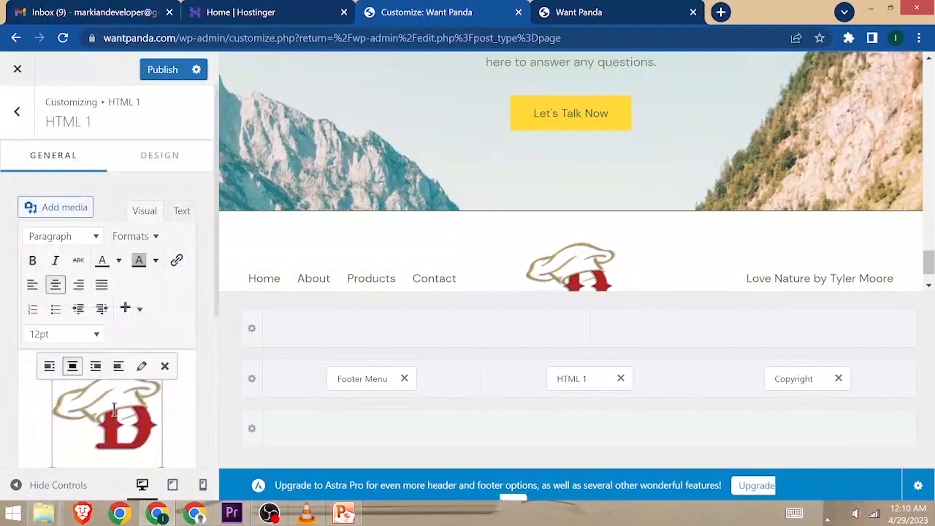
left_click(165, 366)
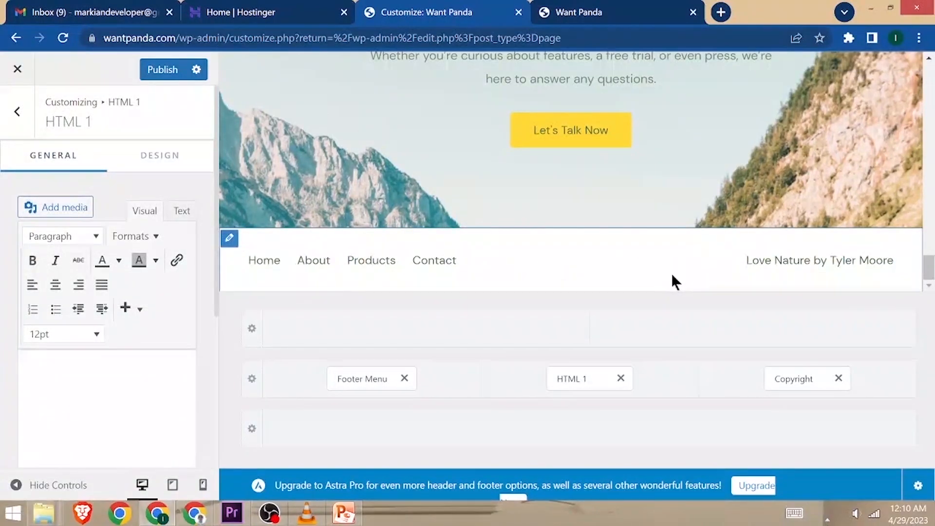
- Change the footer's copyright text to "Business Name" and publish the theme customizations
left_click(902, 265)
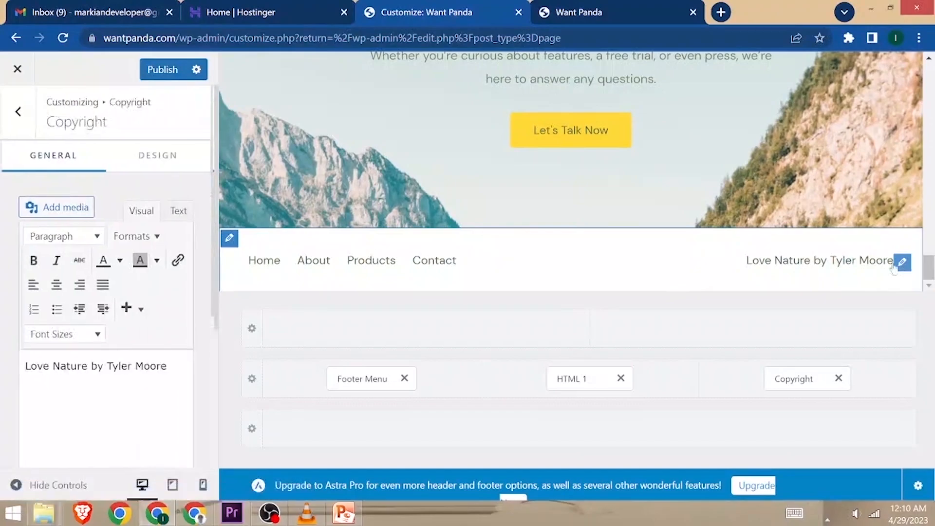
left_click_drag(169, 369, 16, 373)
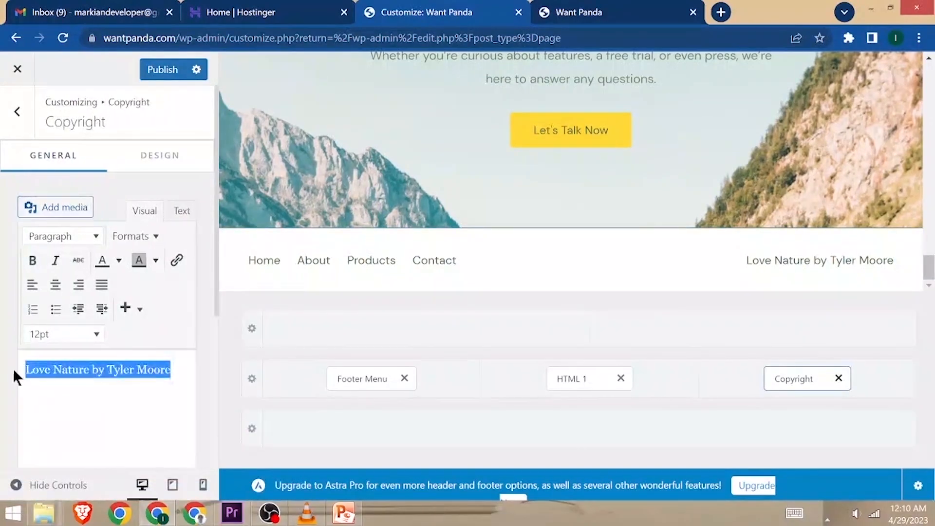
key("BackSpace")
type("Business ")
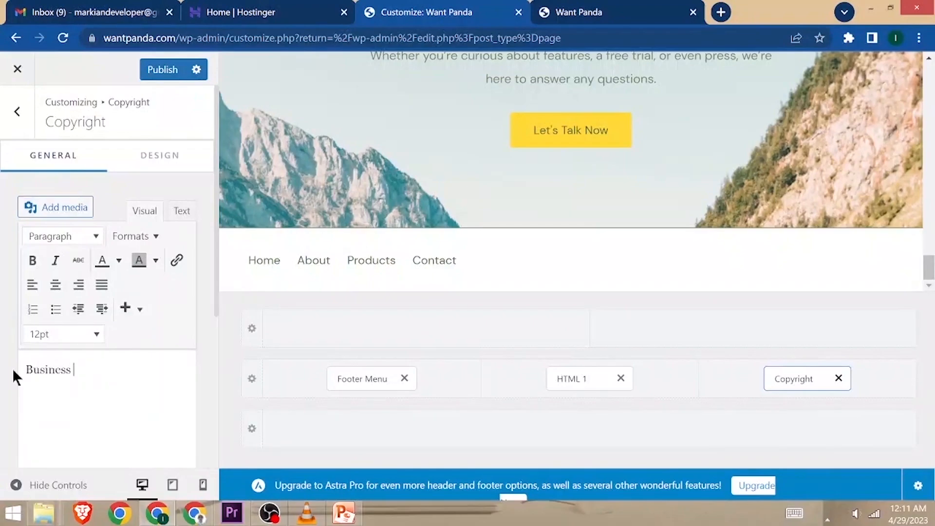
type("Name")
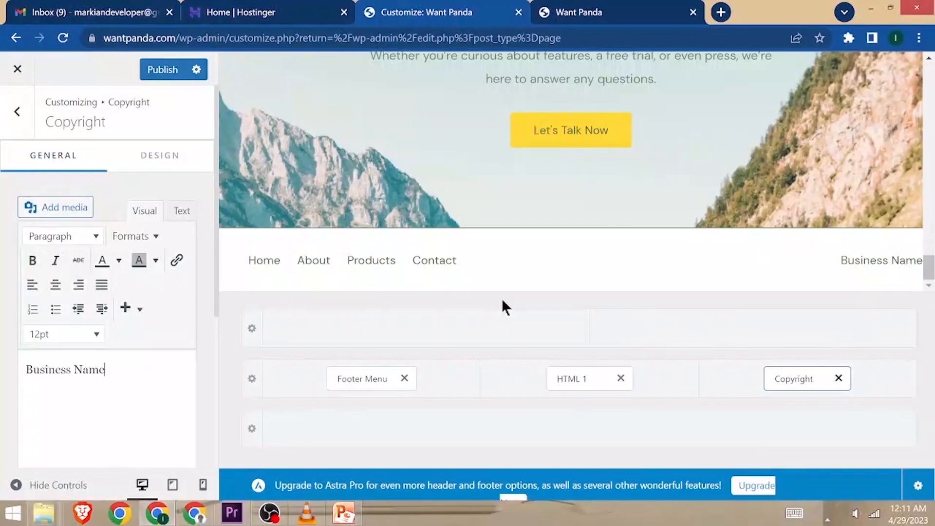
left_click(171, 70)
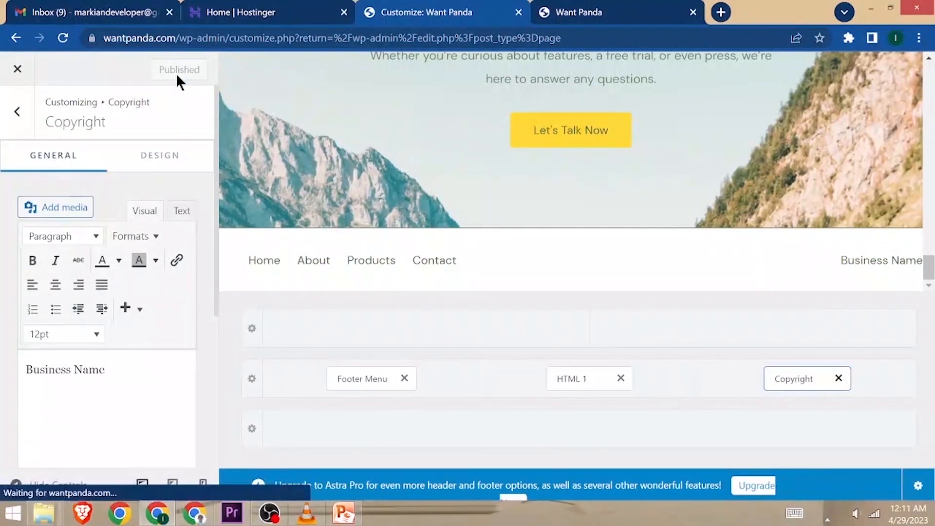
- Reload the live home page to check its header and footer, and return to the Customizer's Footer Builder
scroll(398, 212, "up", 2)
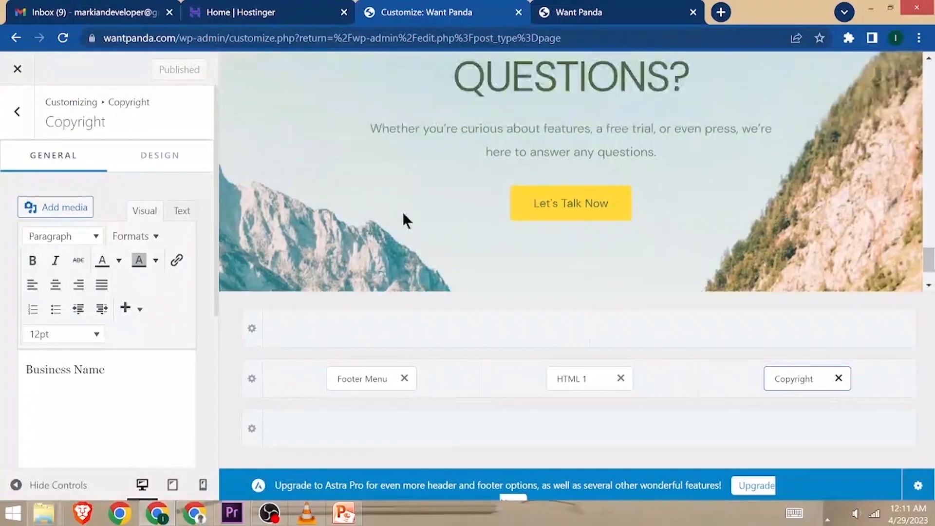
left_click(637, 14)
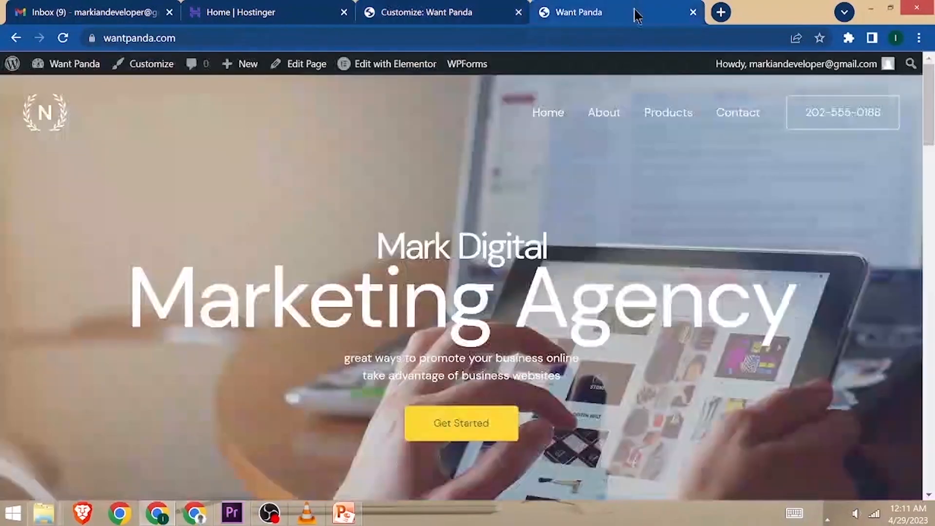
left_click(62, 37)
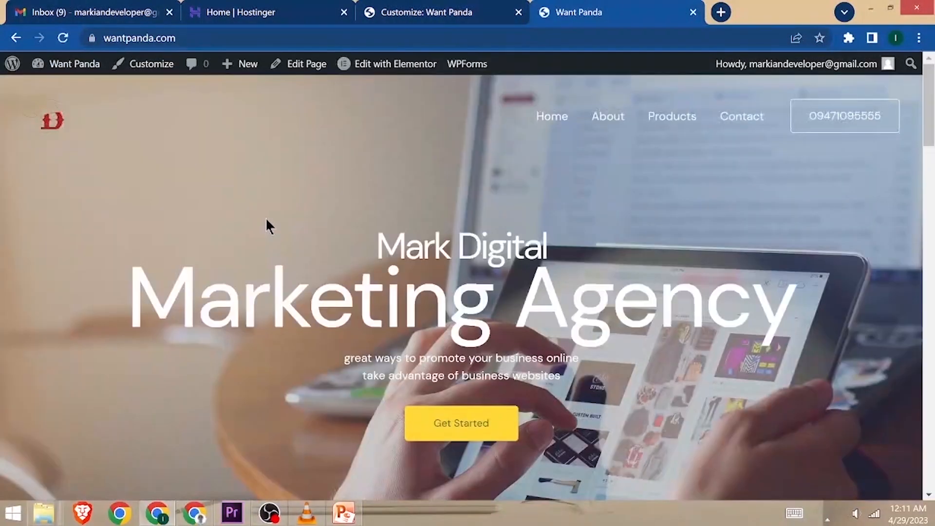
scroll(509, 248, "down", 10)
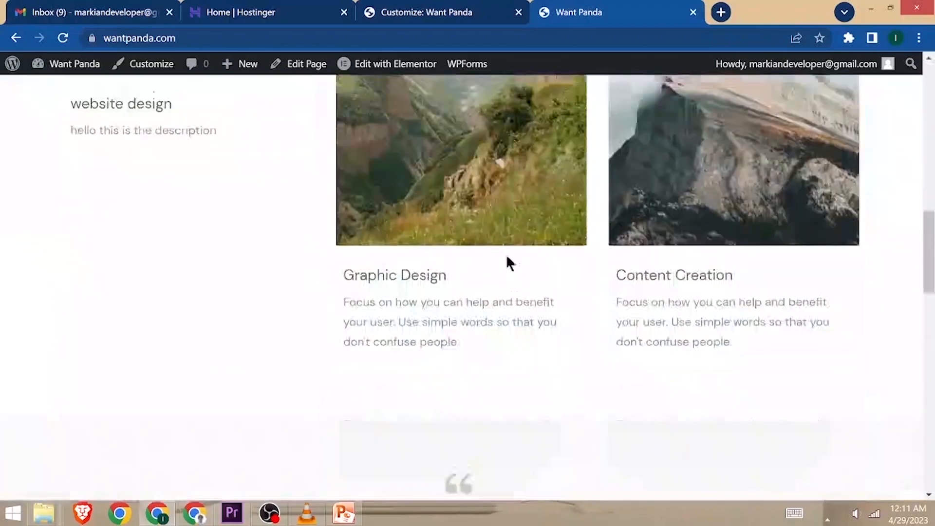
scroll(506, 263, "down", 5)
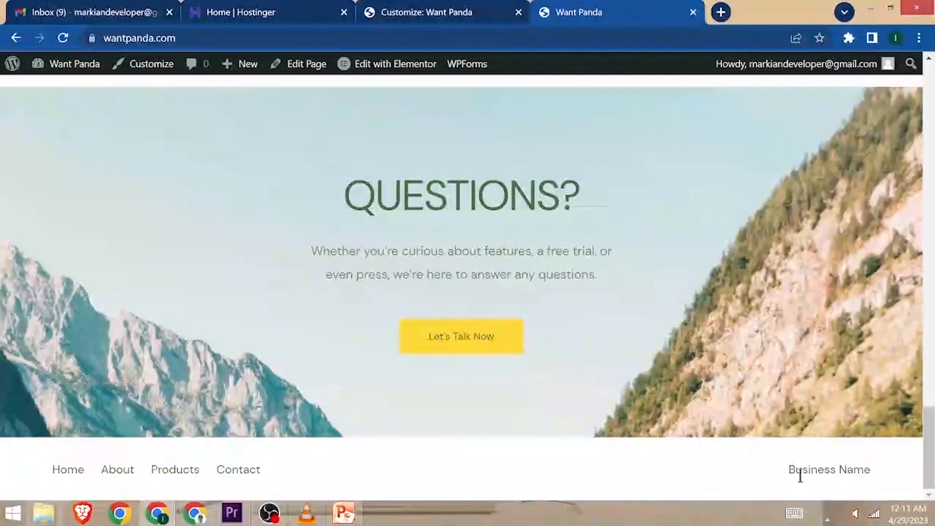
scroll(465, 356, "up", 10)
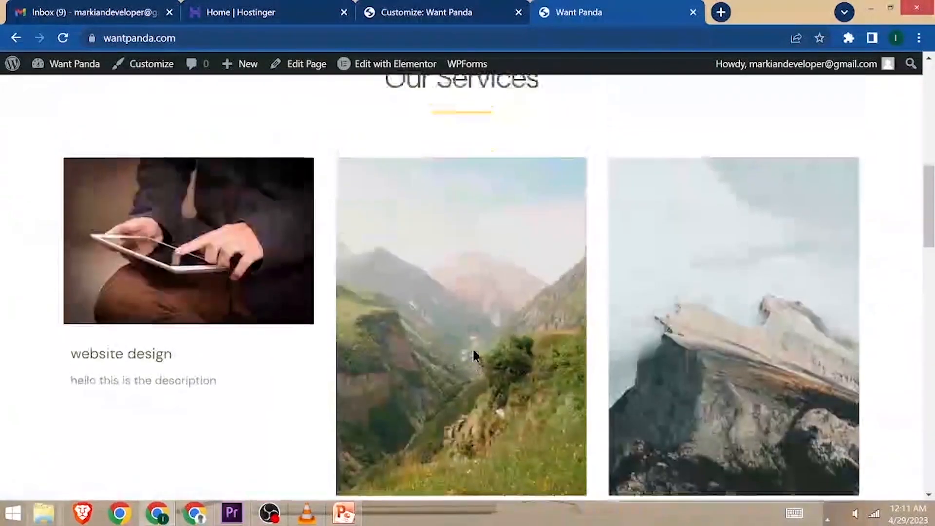
scroll(475, 356, "up", 3)
left_click(435, 13)
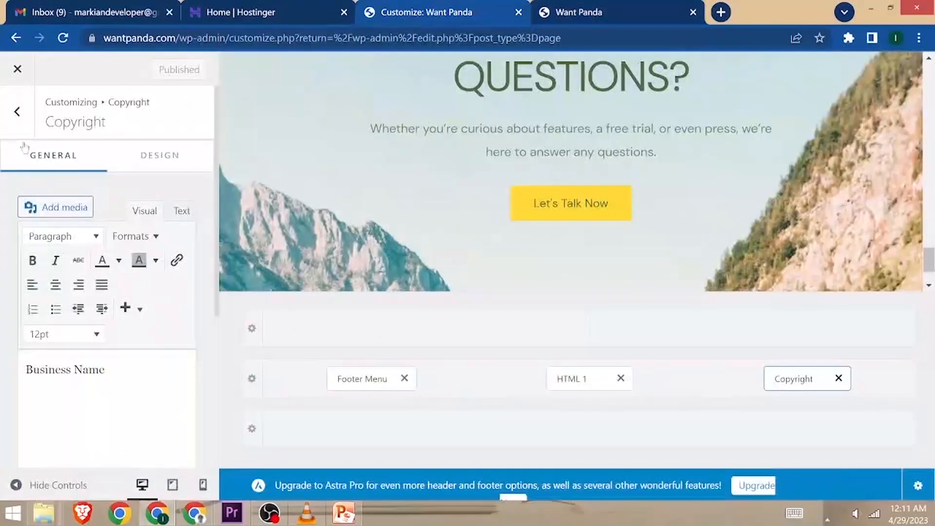
left_click(28, 124)
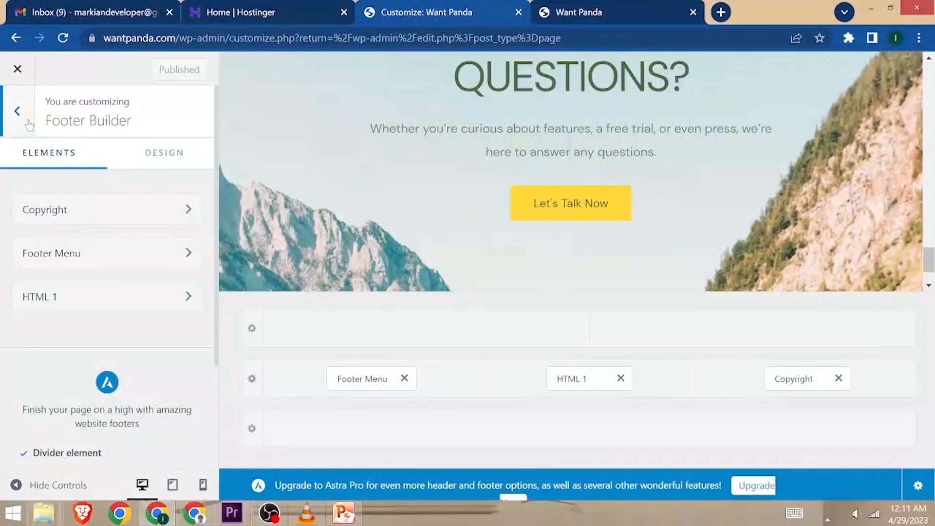
- Set the red D chef-hat logo from the media library as the site icon, cropped to the full image, and publish it
left_click(28, 123)
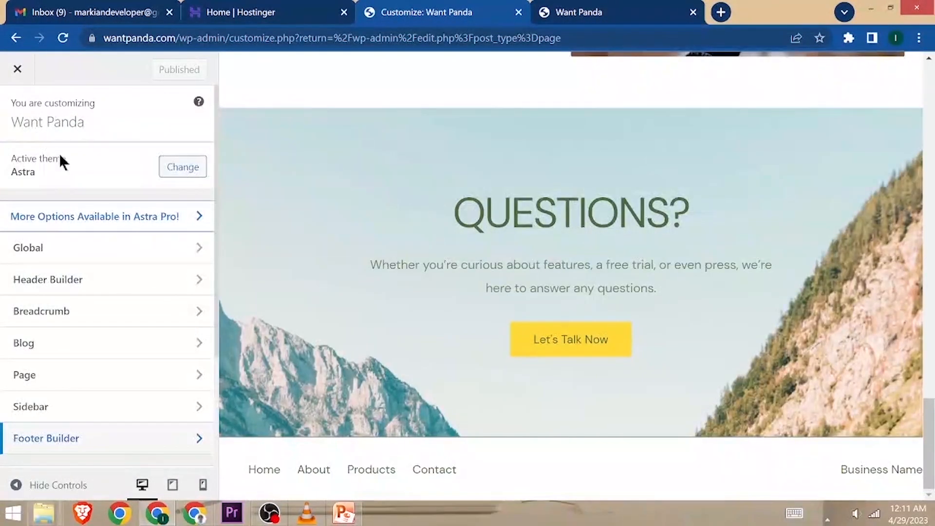
scroll(123, 293, "down", 3)
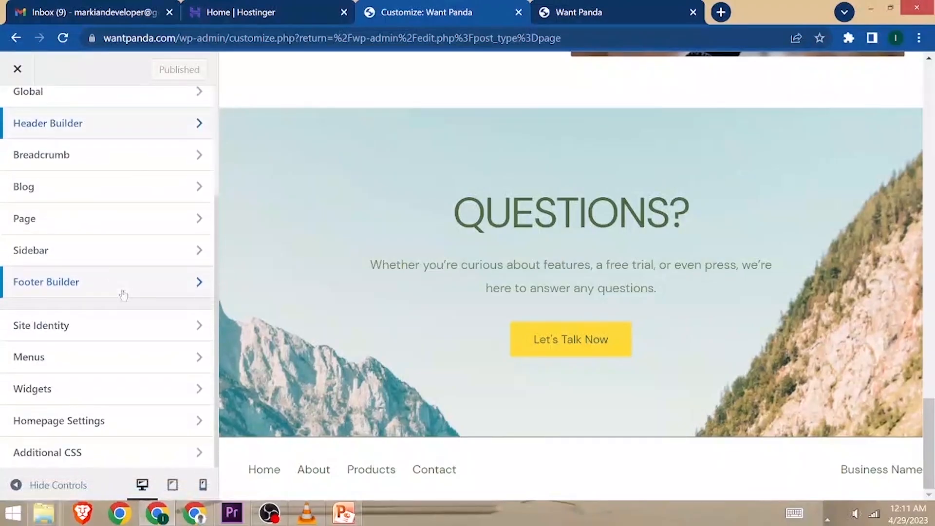
left_click(133, 327)
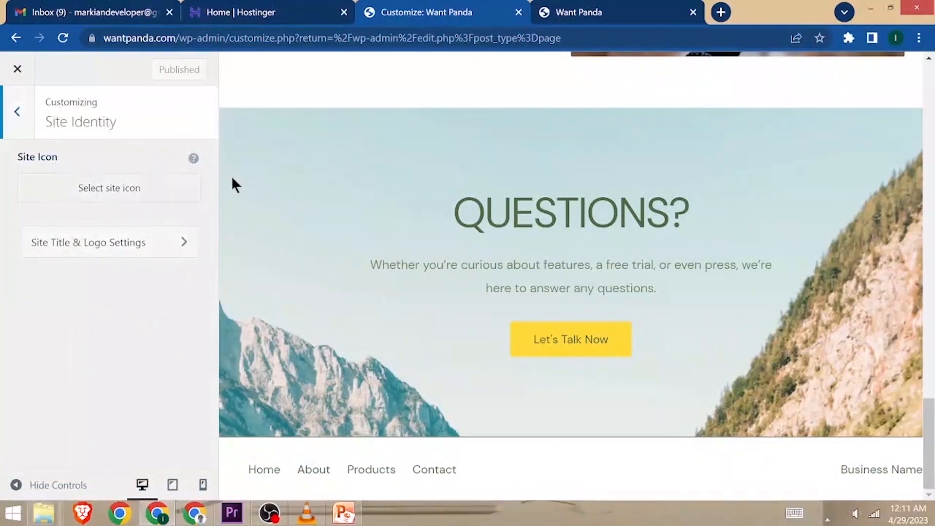
left_click(135, 193)
left_click(100, 243)
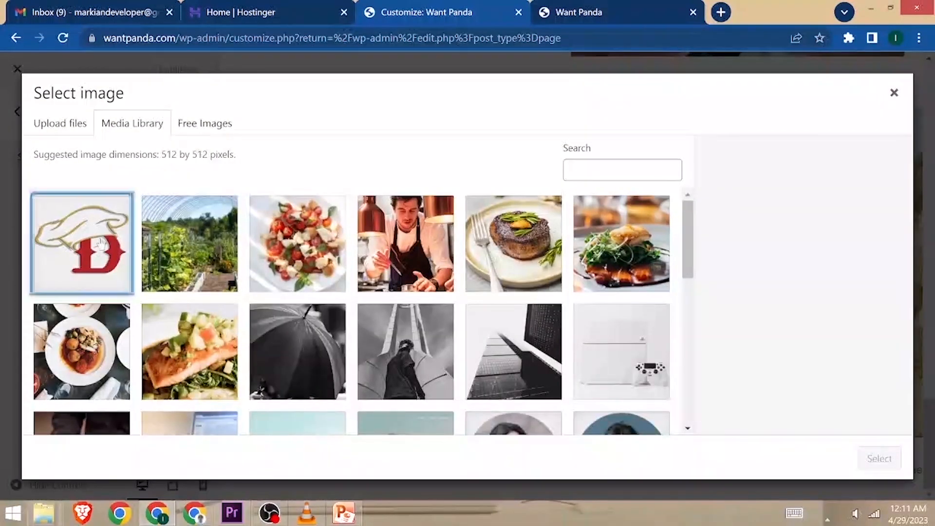
left_click(879, 458)
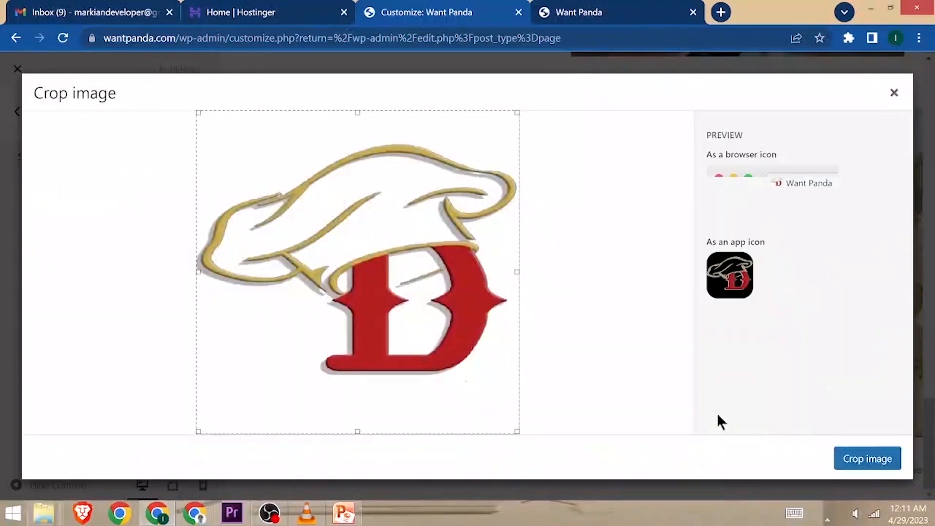
left_click(865, 458)
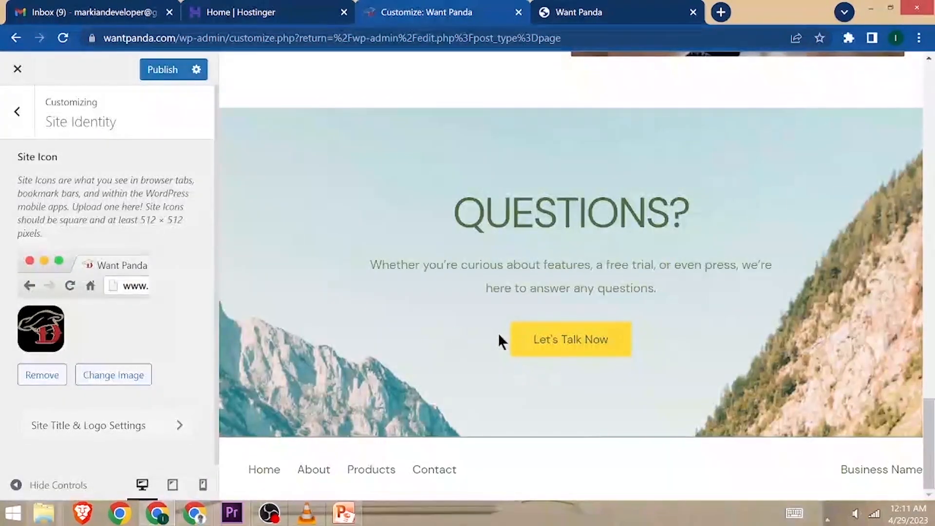
left_click(166, 72)
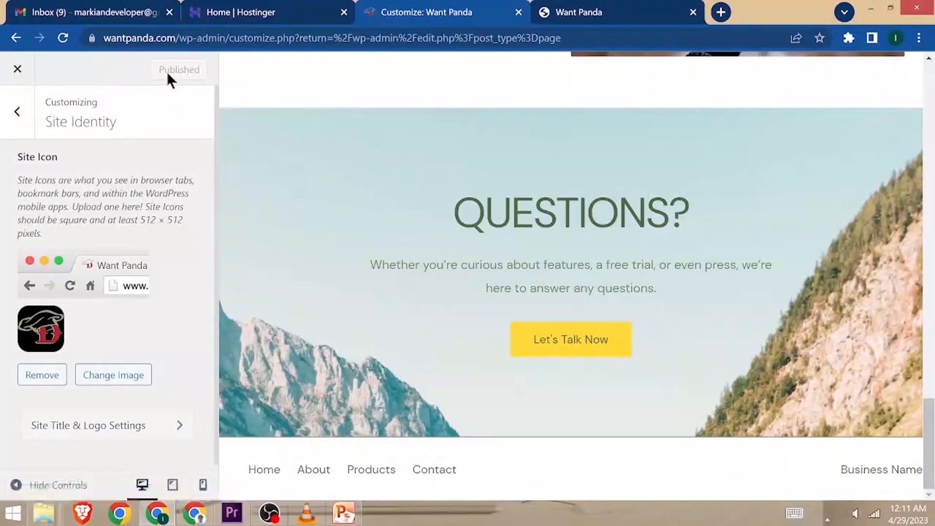
- Reload the live home page to check the site icon and return to the Customizer
left_click(597, 15)
left_click(63, 39)
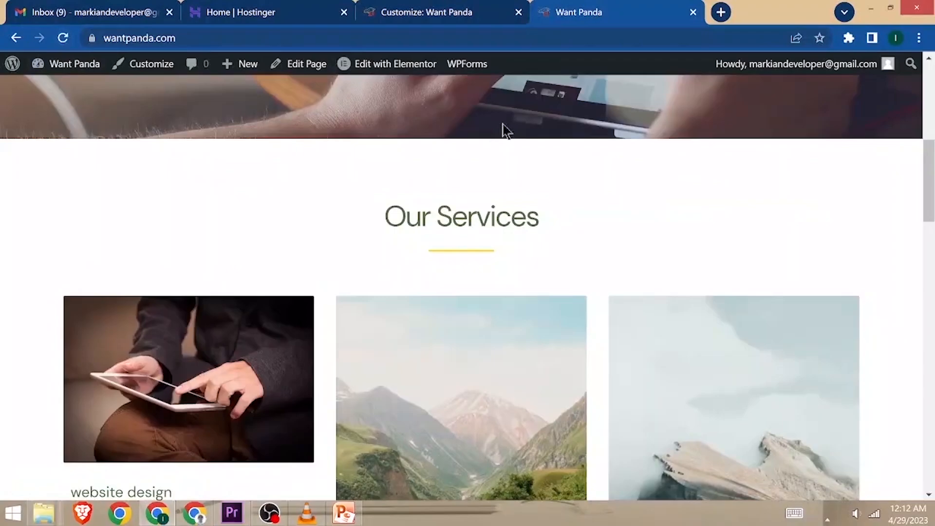
left_click(414, 14)
- In the global typography settings, try the Montserrat preset and apply the first preset of the third row
left_click(17, 111)
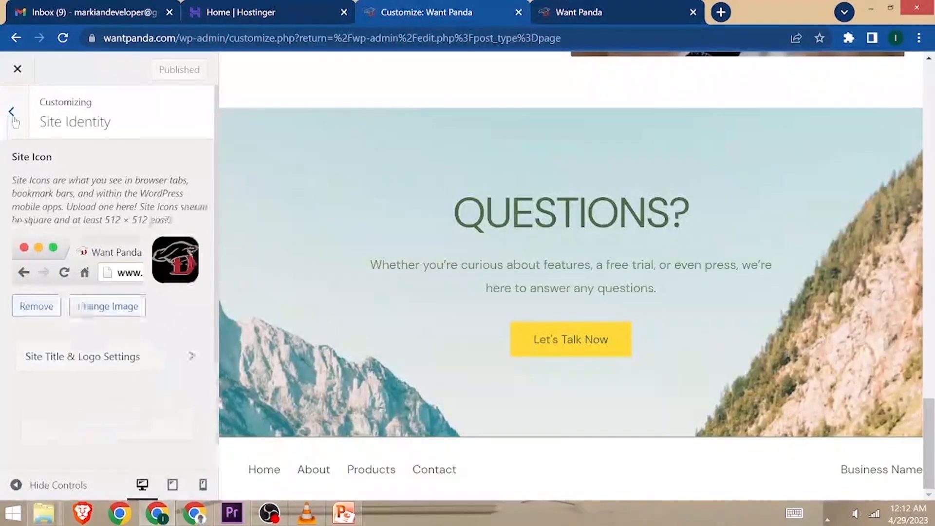
scroll(148, 297, "up", 2)
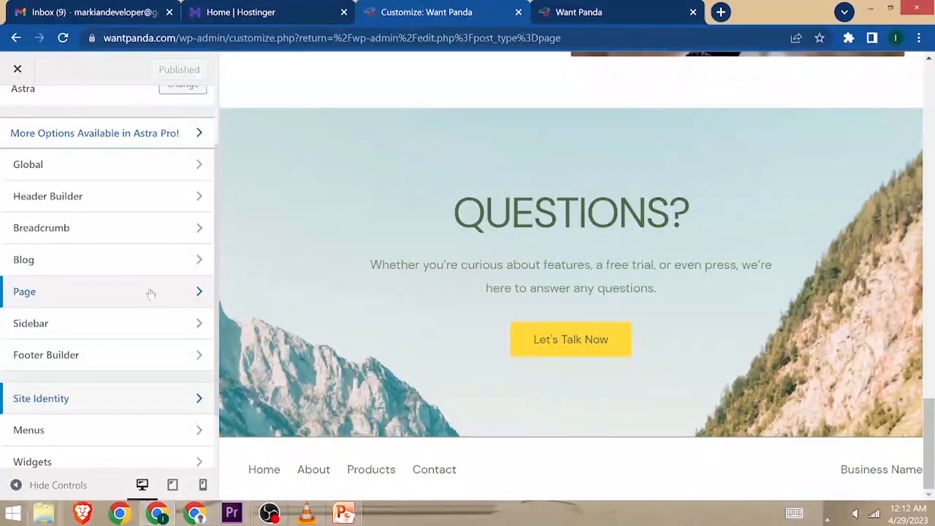
left_click(153, 168)
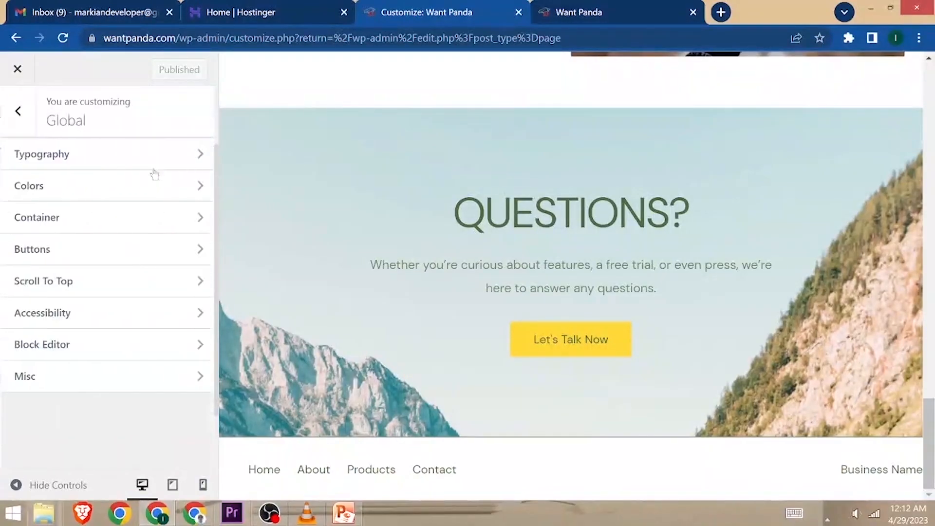
left_click(168, 162)
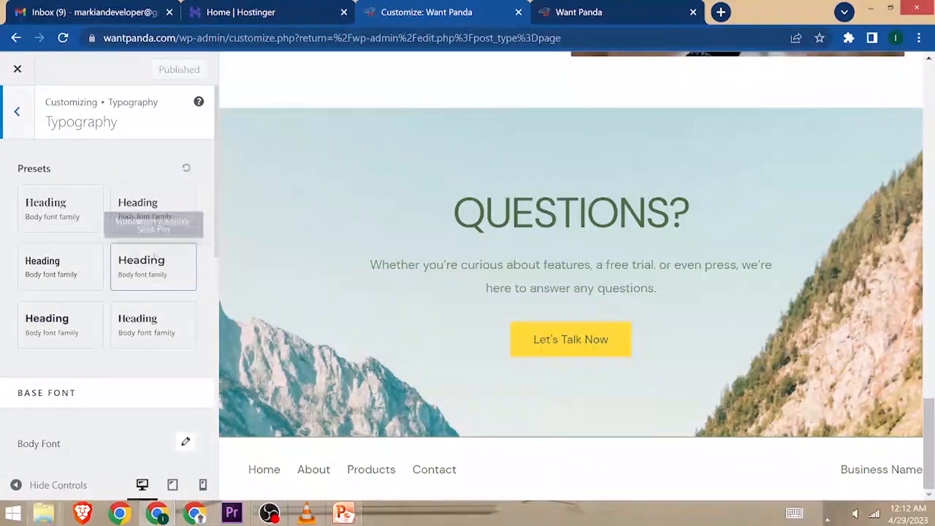
left_click(152, 274)
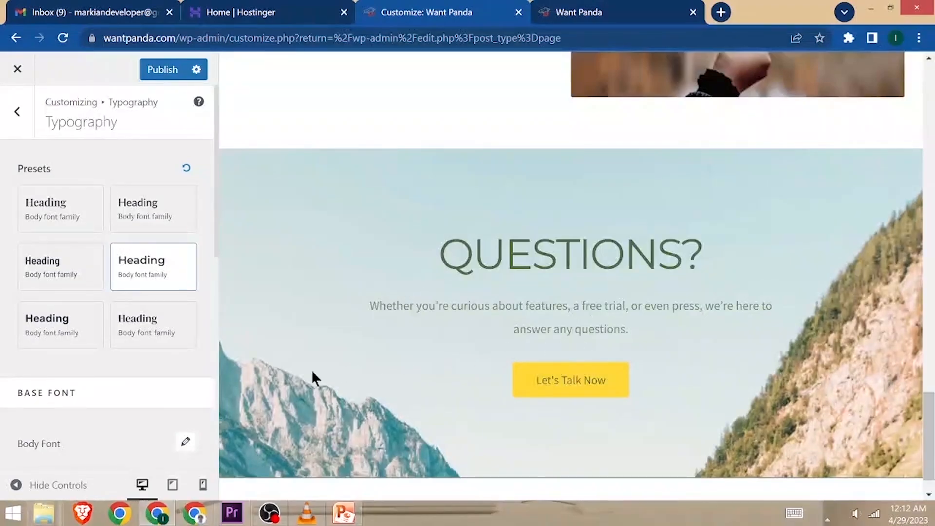
left_click(60, 331)
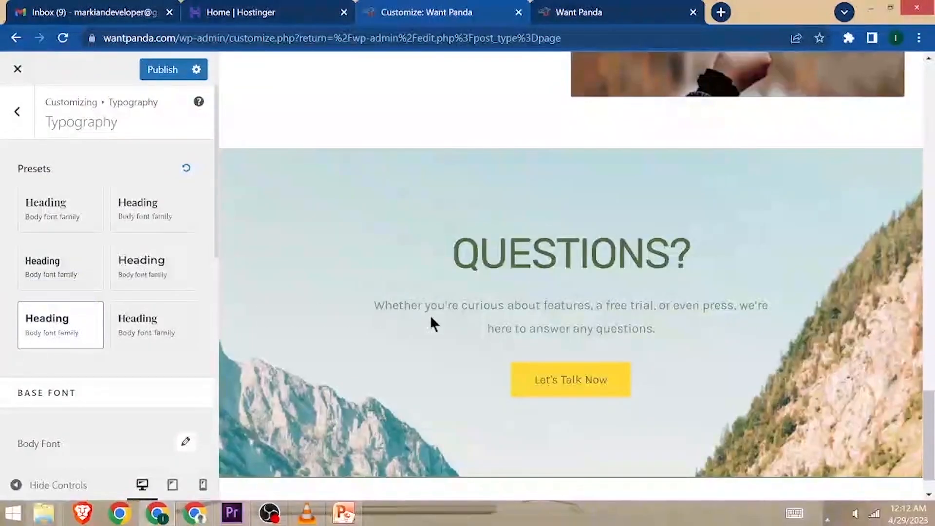
- Turn on underlined content links, publish the typography changes, and review the home page preview up to its header
scroll(142, 380, "down", 5)
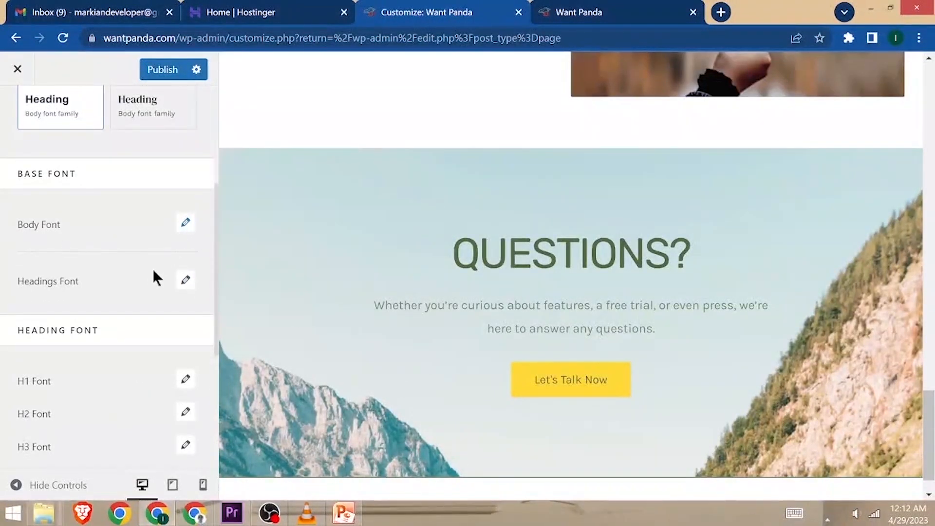
scroll(145, 383, "down", 3)
scroll(151, 377, "down", 2)
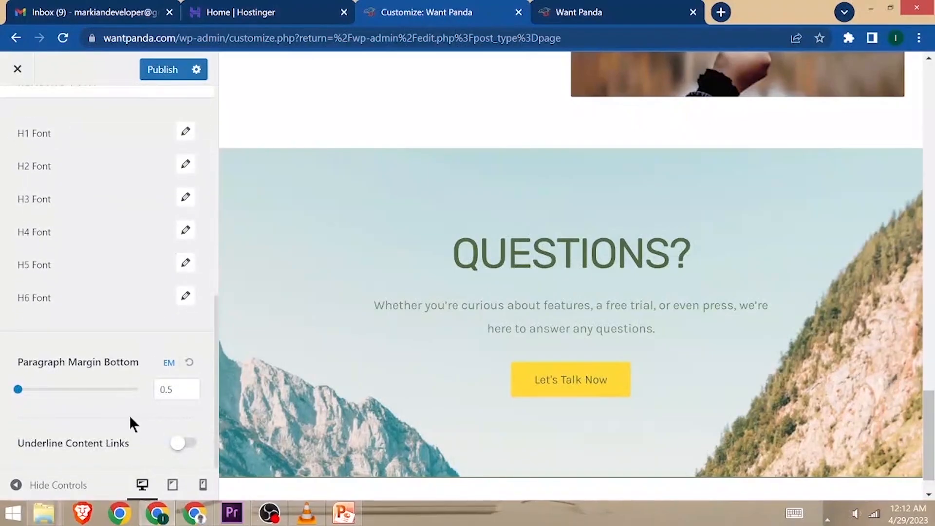
left_click(188, 444)
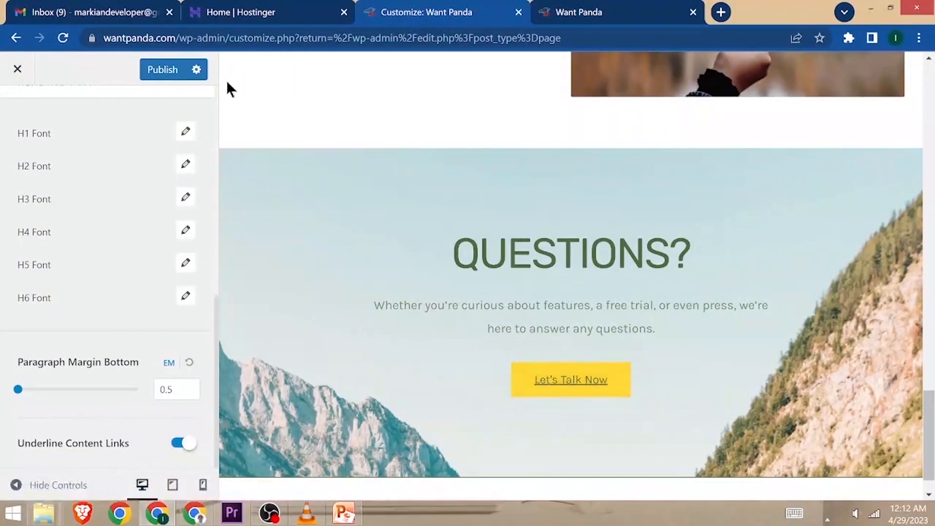
scroll(453, 282, "up", 10)
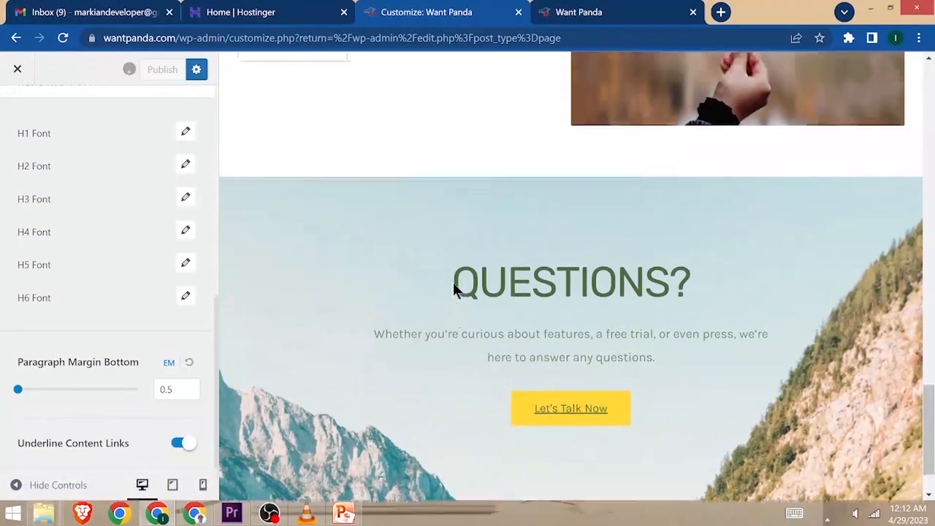
scroll(456, 291, "up", 10)
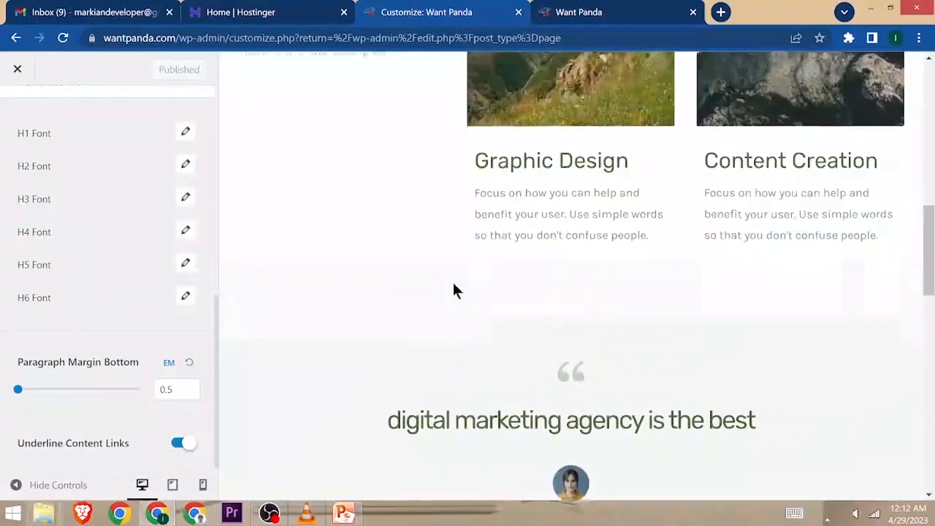
scroll(43, 98, "up", 5)
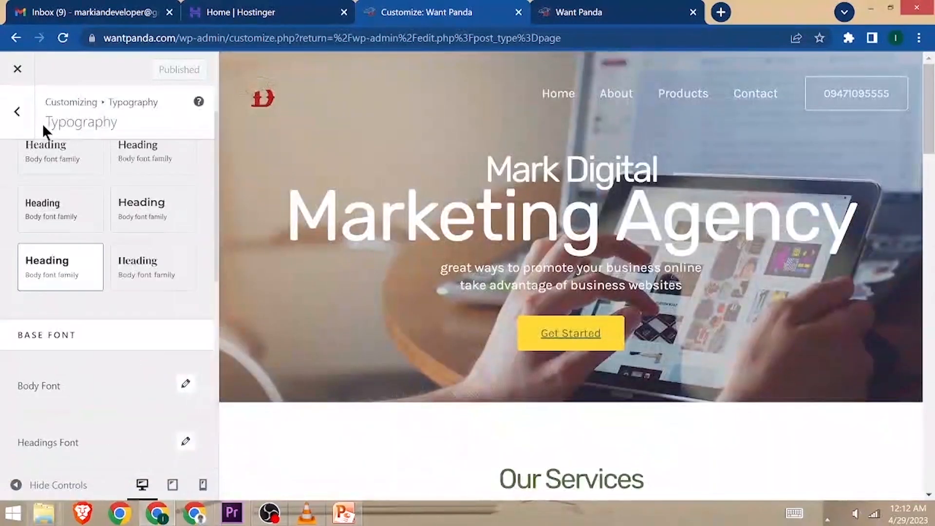
- In the global button settings, try the filled presets, apply the fully rounded outline preset, and publish it
left_click(18, 117)
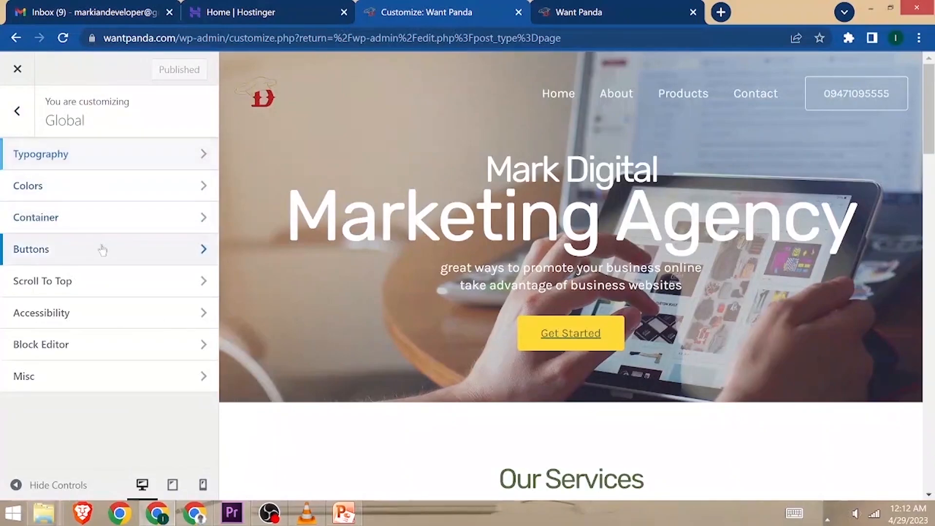
left_click(103, 250)
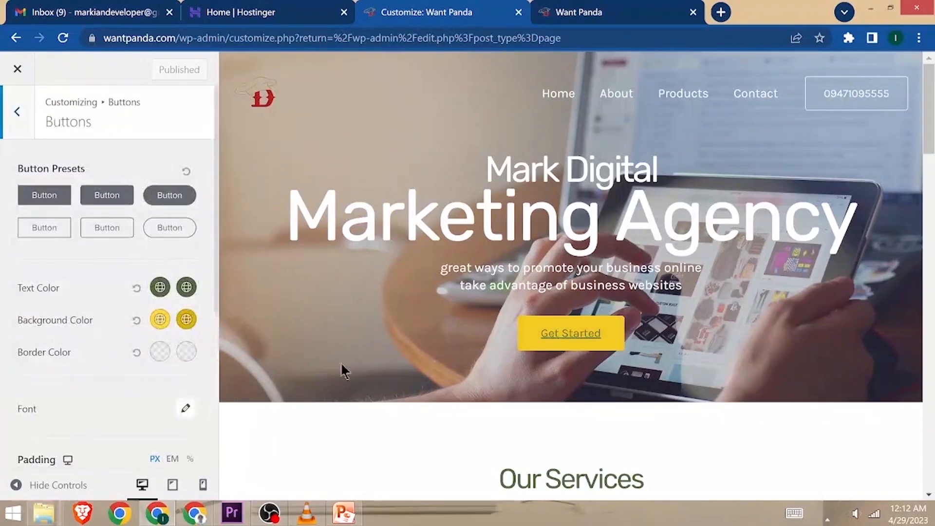
left_click(157, 196)
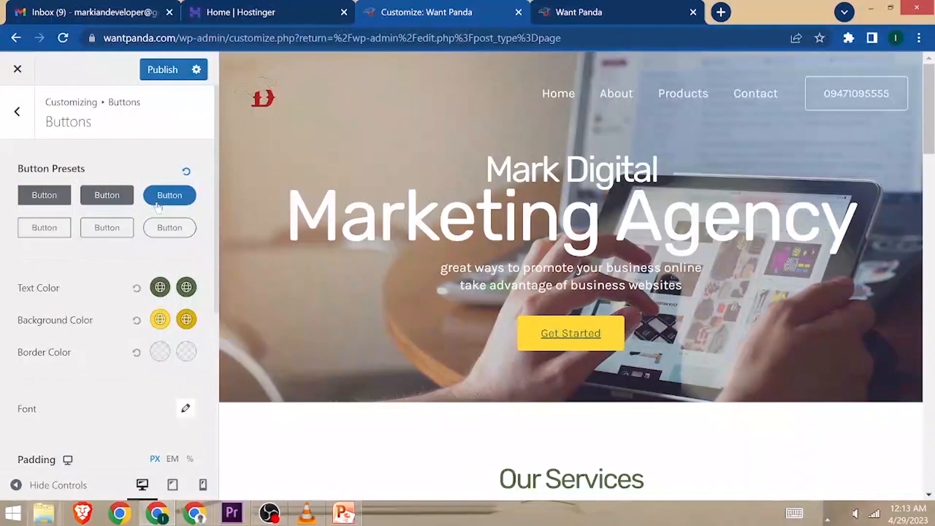
left_click(100, 196)
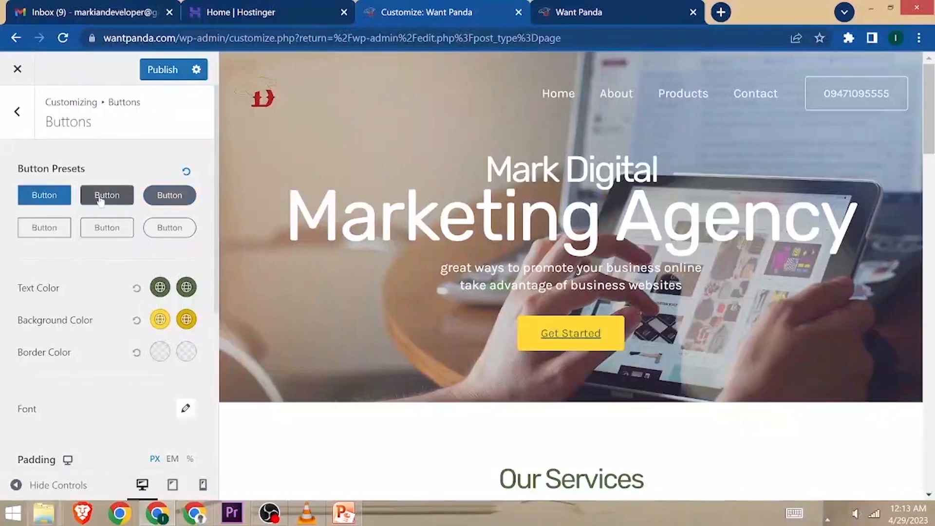
scroll(96, 302, "down", 5)
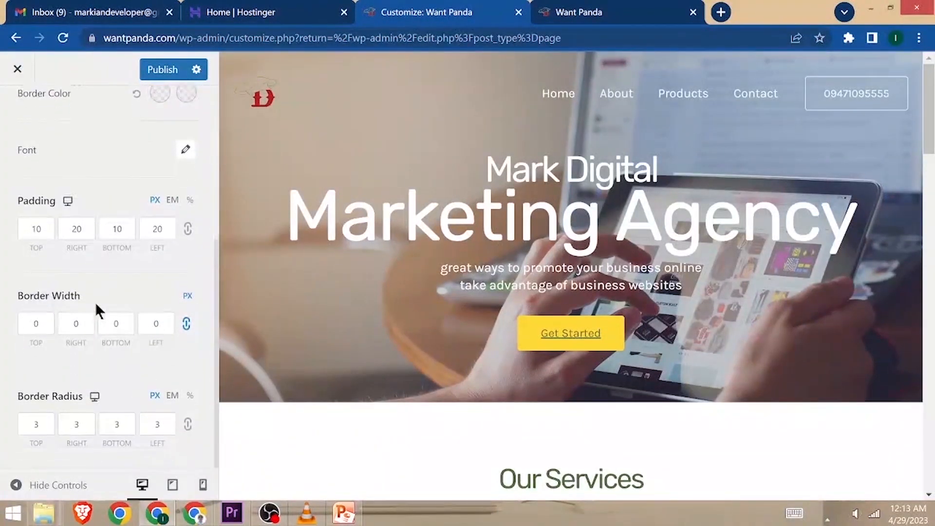
scroll(95, 303, "up", 5)
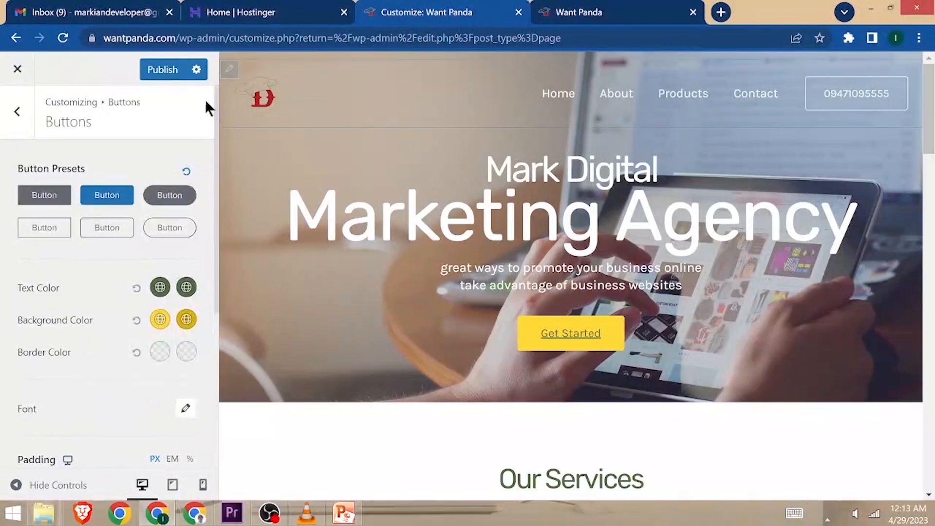
left_click(170, 233)
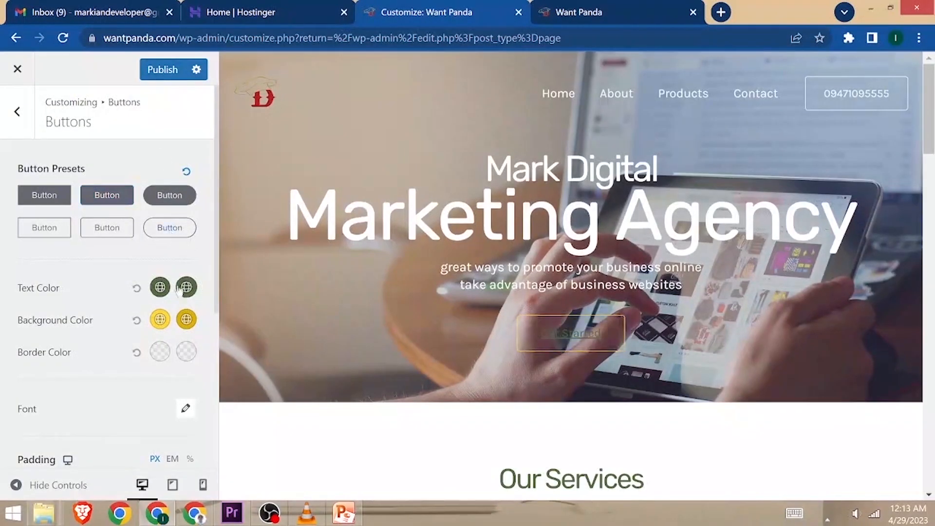
left_click(148, 71)
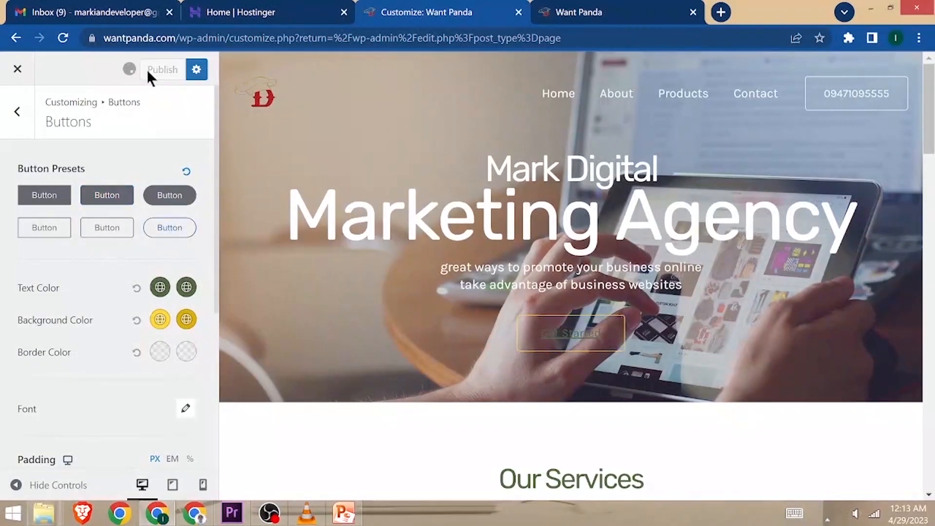
- Reload the live home page and check its fonts and the Get Started button
left_click(633, 15)
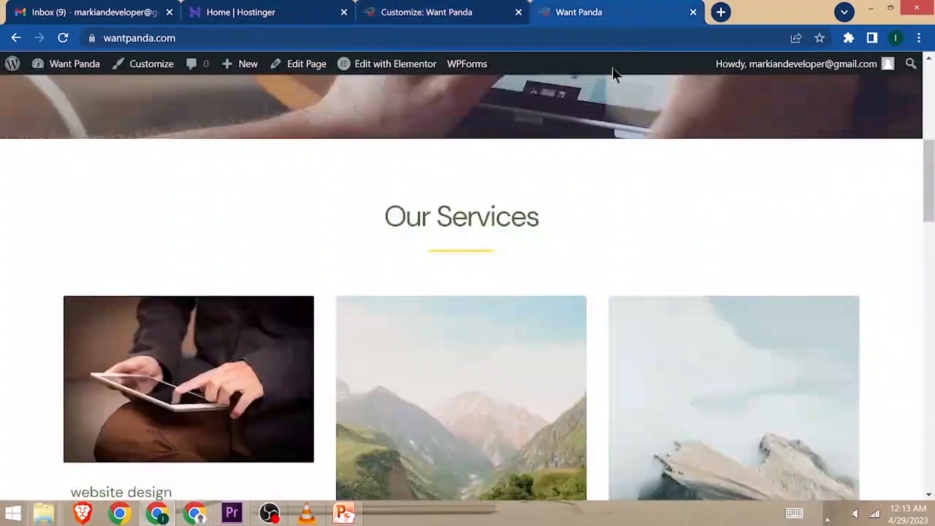
left_click(62, 38)
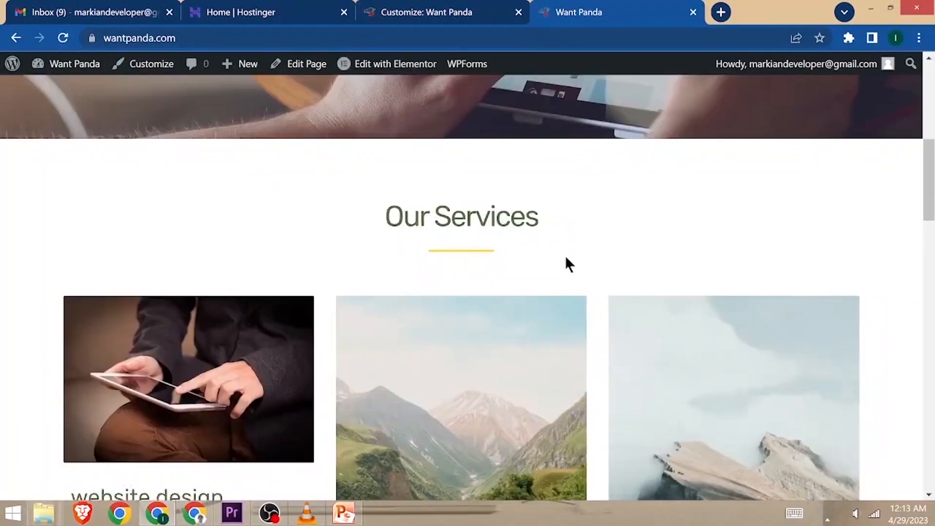
scroll(556, 255, "up", 6)
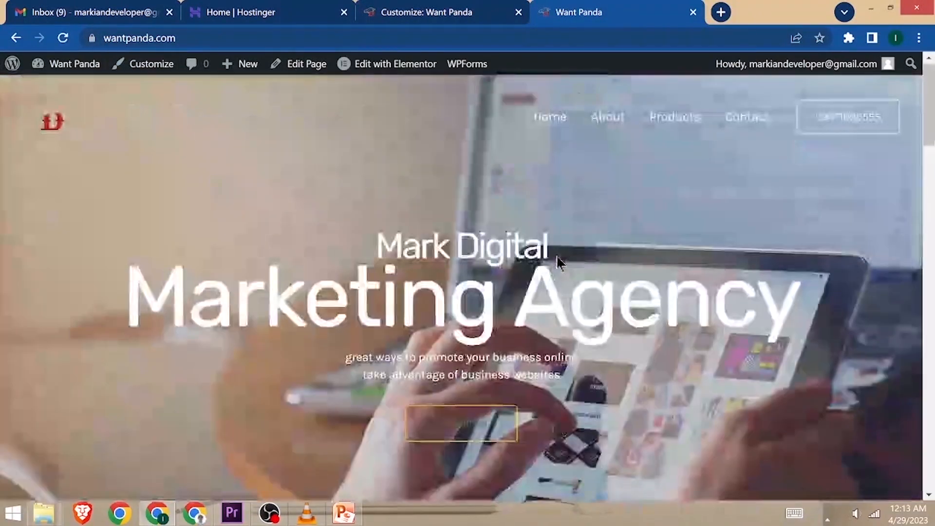
scroll(557, 257, "down", 2)
scroll(556, 255, "down", 1)
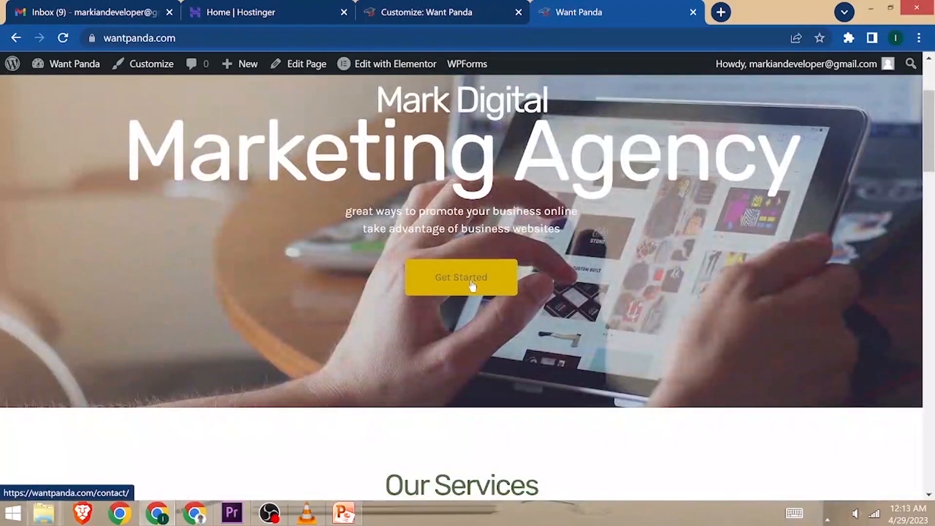
scroll(482, 373, "down", 5)
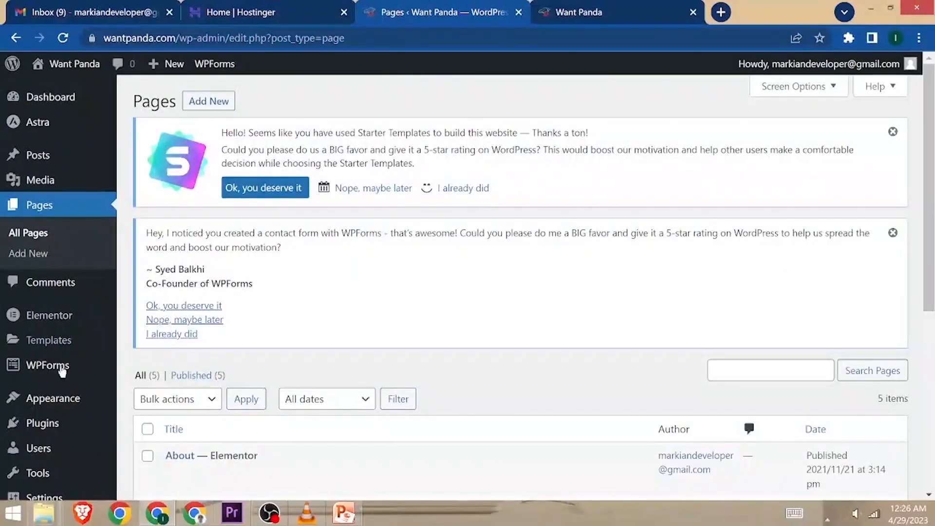
- Search the plugin directory for "contact form 7", then install and activate the Contact Form 7 plugin
mouse_move(17, 427)
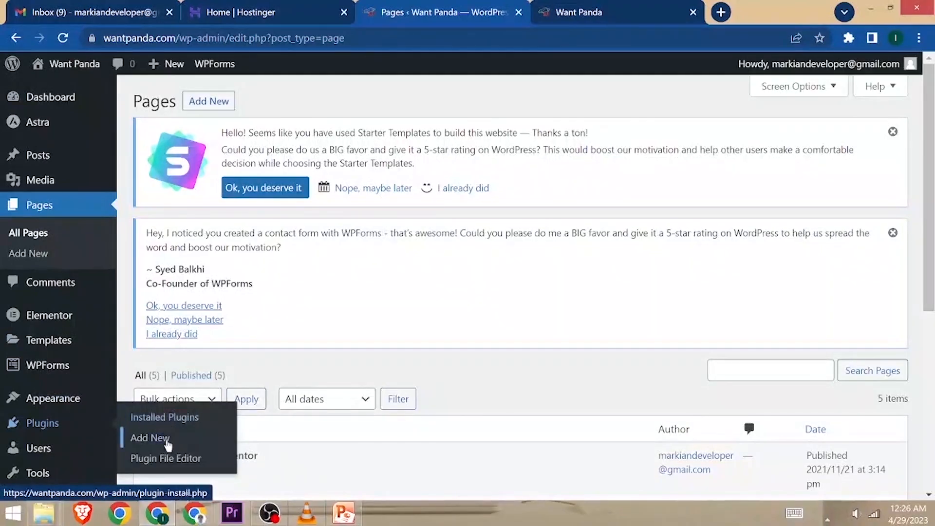
left_click(167, 440)
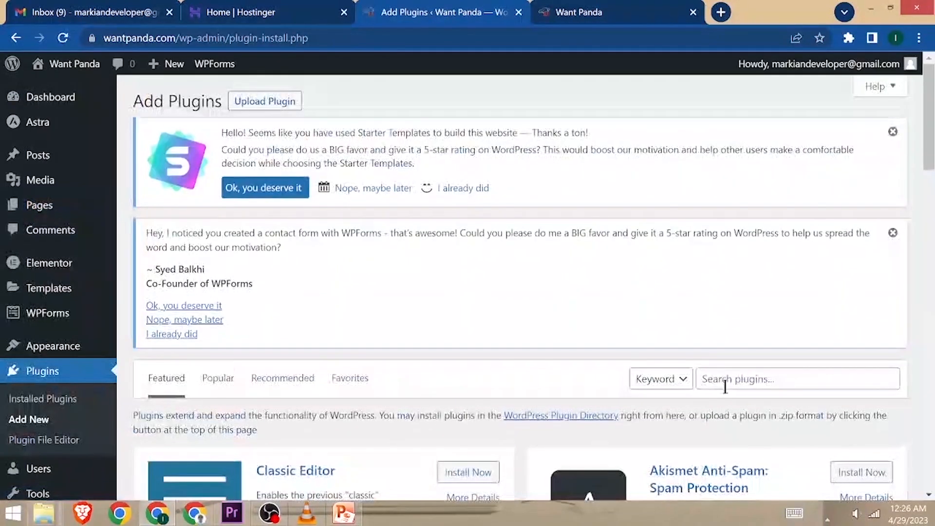
left_click(730, 380)
type("contact form")
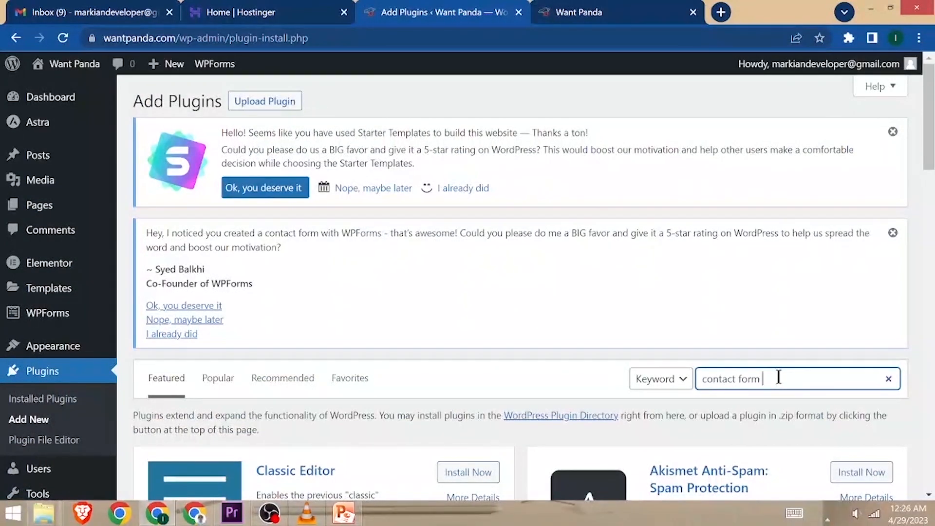
type(" 7")
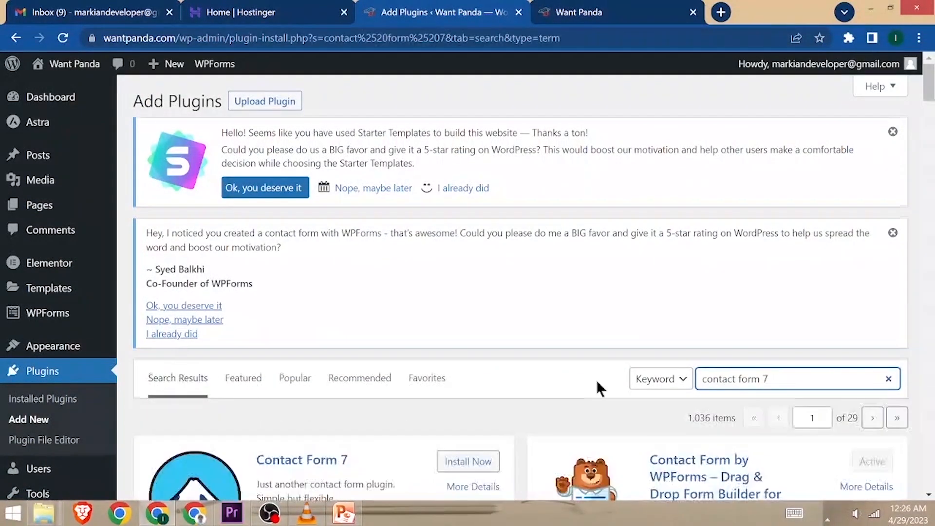
scroll(596, 380, "down", 3)
left_click(468, 322)
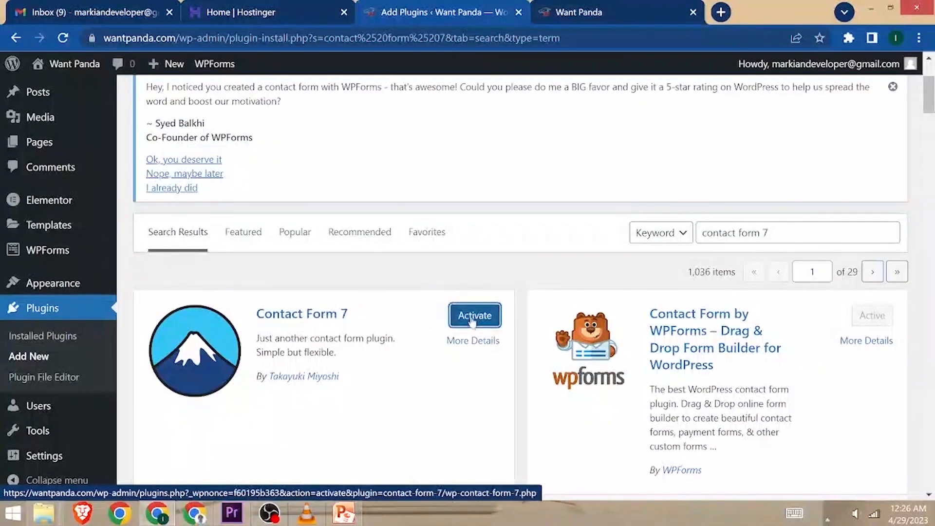
left_click(473, 319)
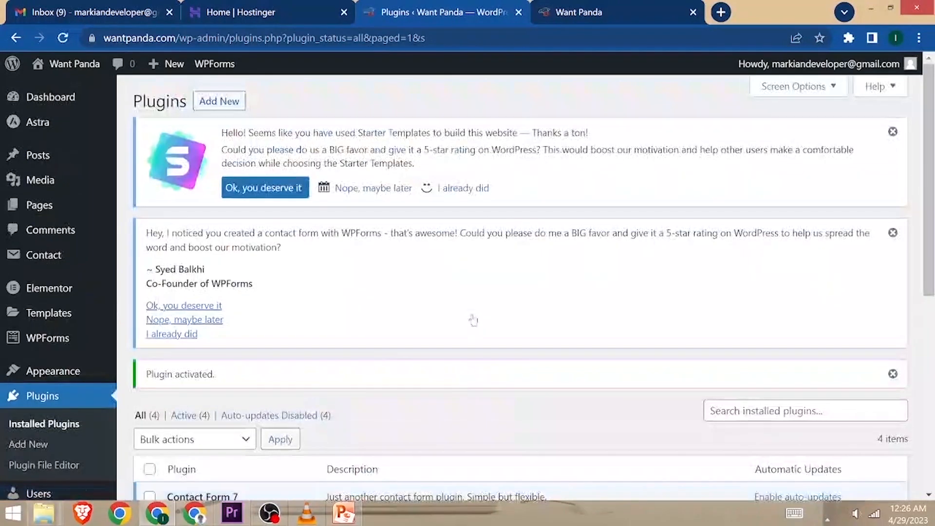
- Deactivate the WPForms Lite plugin in the list of installed plugins
scroll(472, 314, "down", 3)
scroll(471, 314, "down", 1)
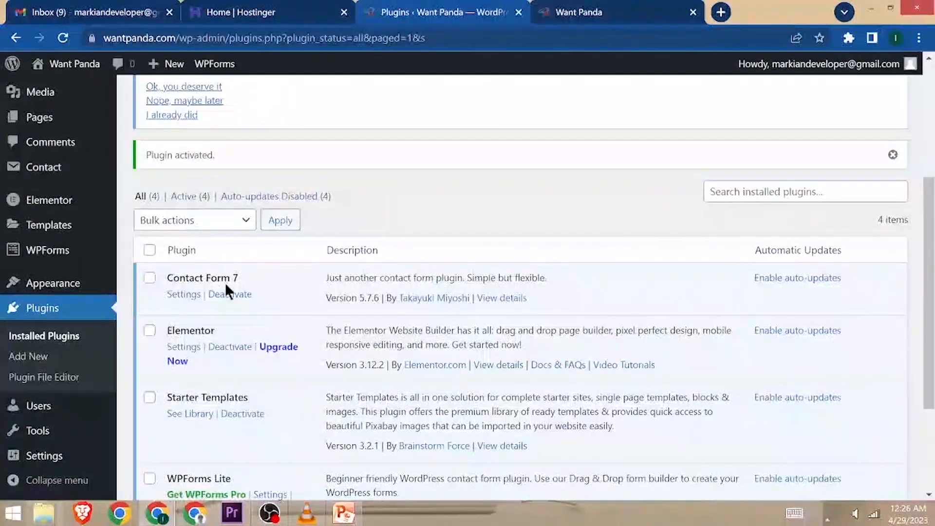
scroll(81, 347, "down", 3)
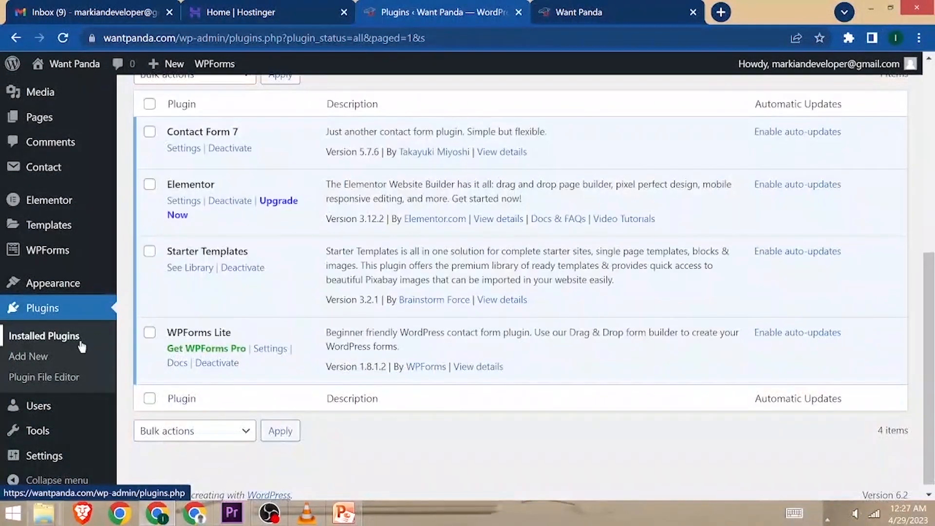
left_click(211, 364)
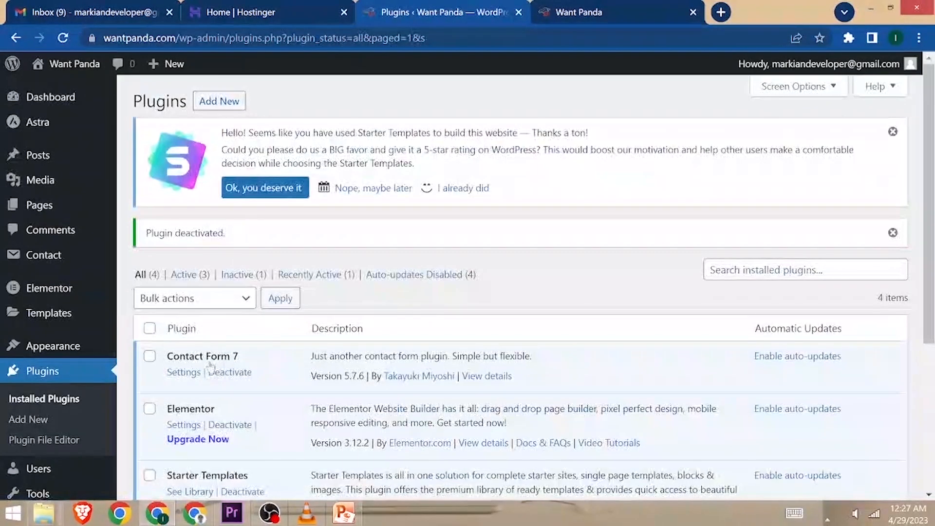
scroll(213, 367, "down", 5)
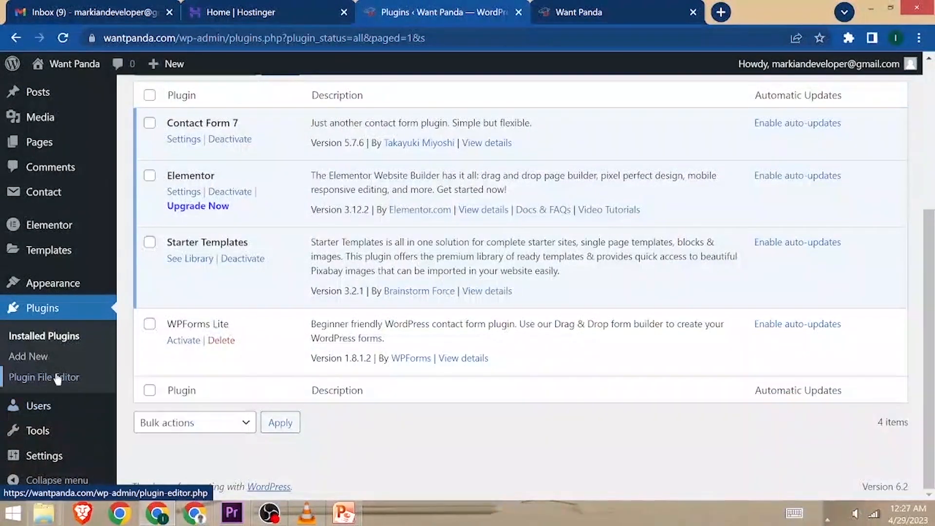
- Open the Contact page from the list of all pages in the Elementor editor and look over its contact section
scroll(57, 378, "up", 5)
mouse_move(39, 205)
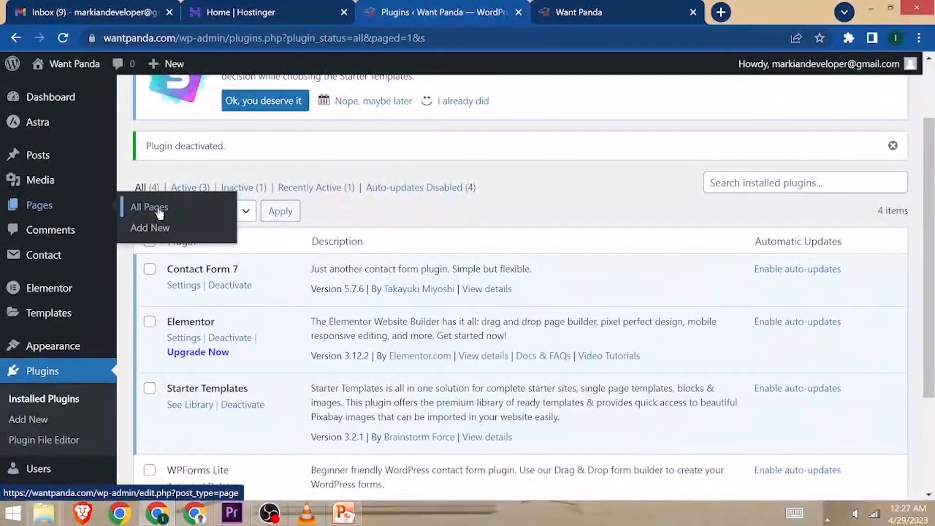
left_click(157, 208)
scroll(278, 295, "down", 1)
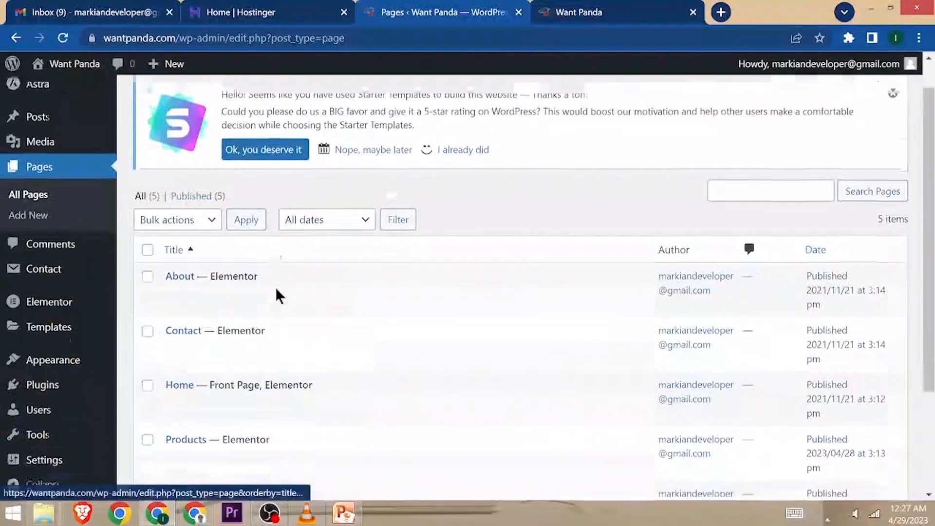
scroll(277, 295, "down", 1)
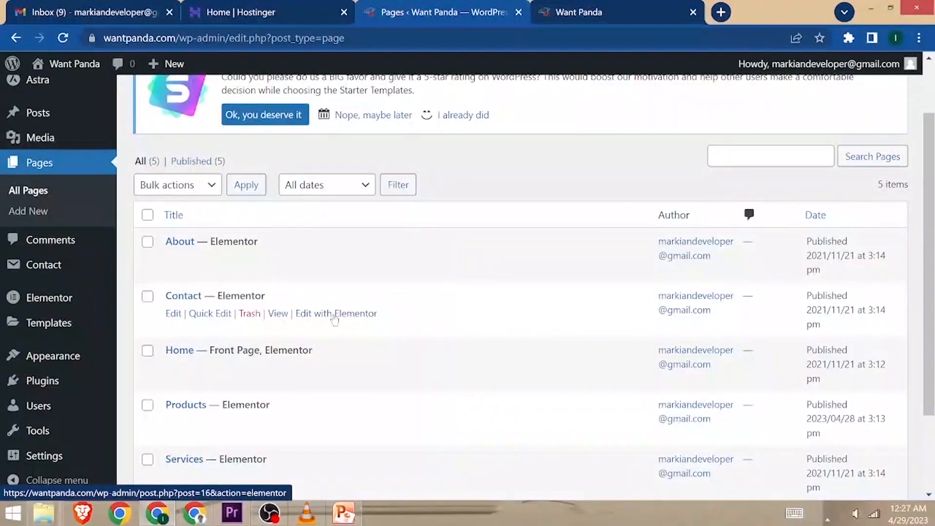
left_click(335, 314)
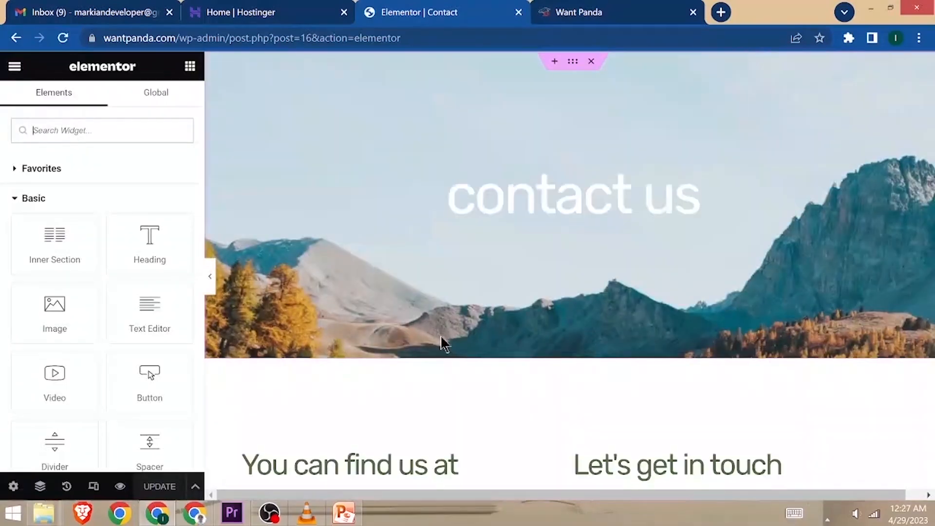
scroll(444, 344, "down", 10)
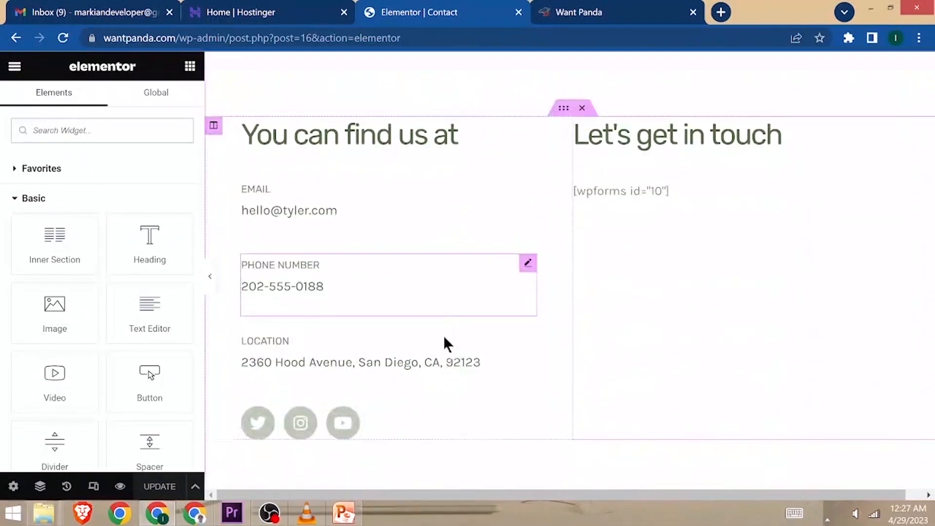
scroll(448, 343, "up", 5)
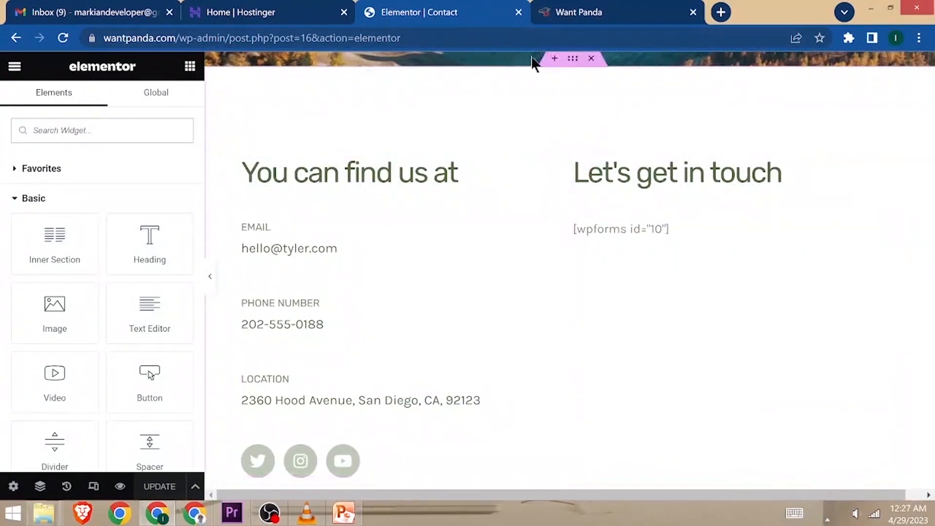
- In the live site's browser tab, go to the WordPress dashboard and open Contact form 1 for editing
left_click(575, 13)
mouse_move(86, 66)
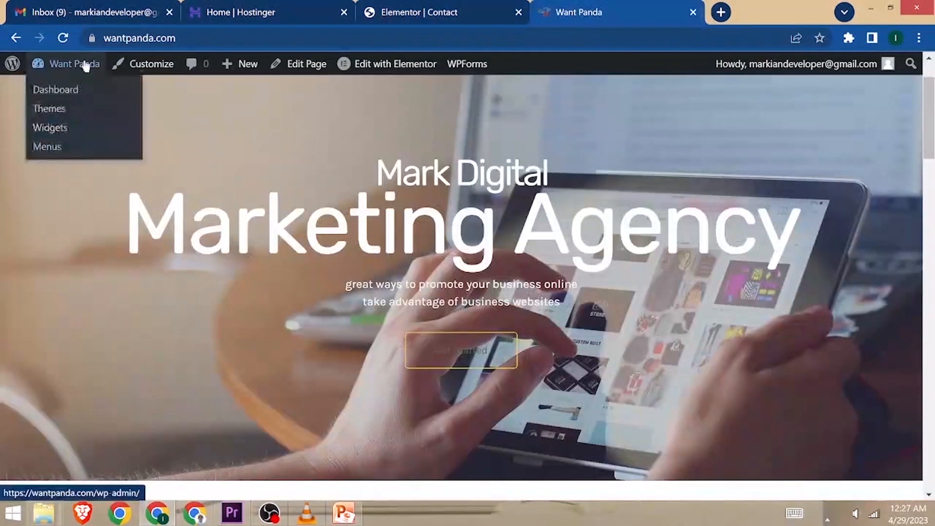
left_click(77, 92)
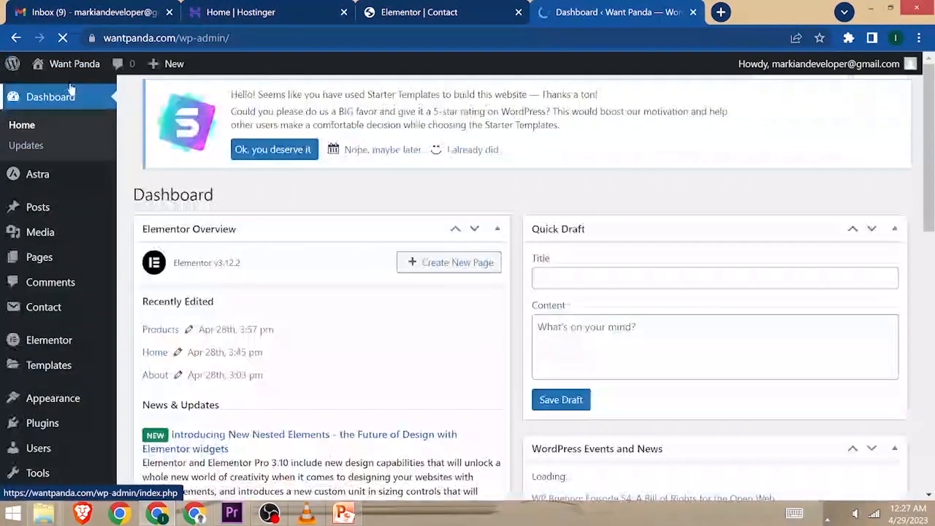
mouse_move(46, 309)
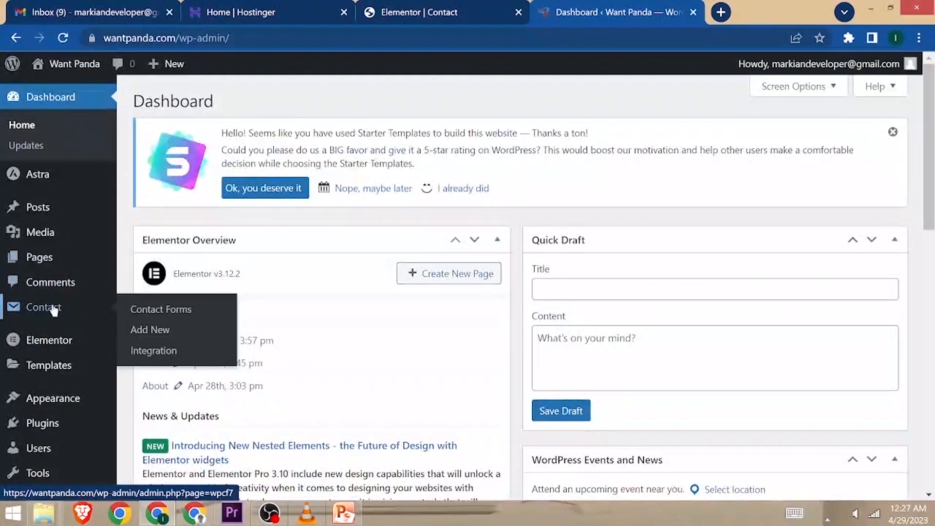
left_click(177, 313)
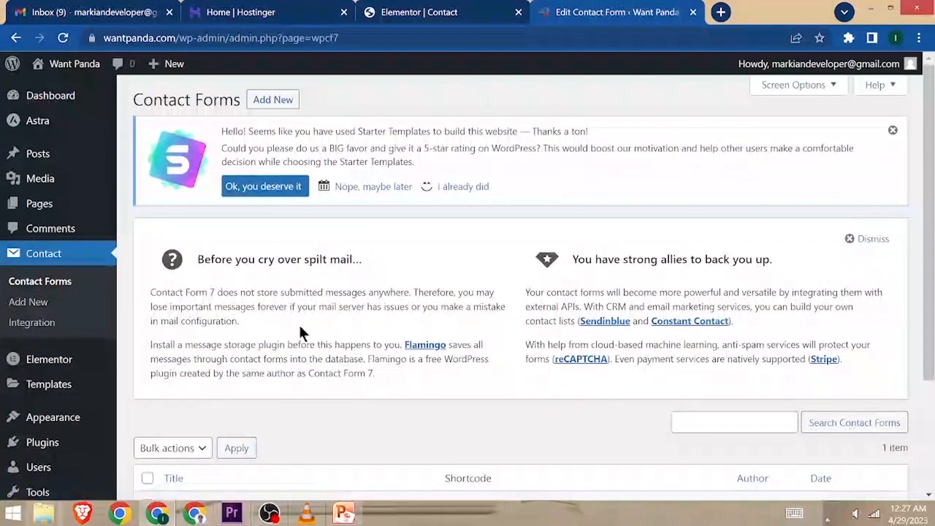
scroll(300, 328, "down", 3)
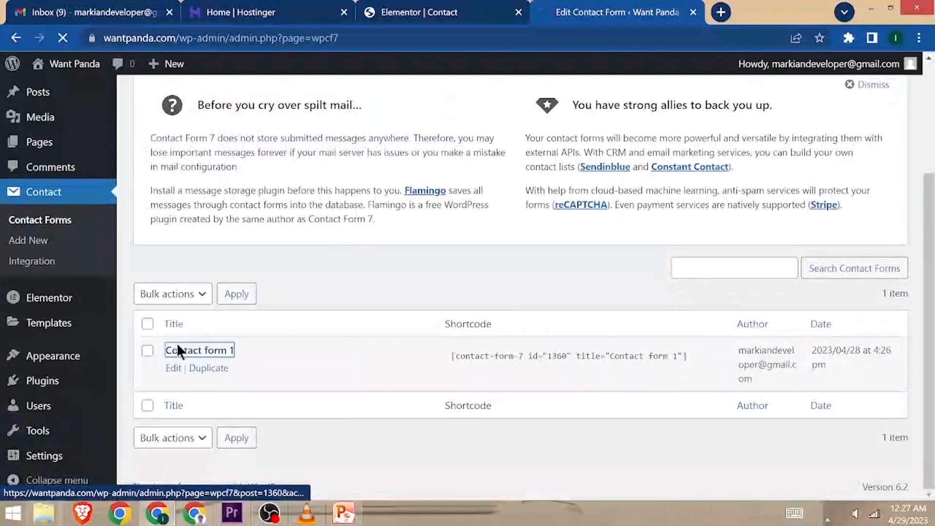
left_click(177, 347)
- Copy the shortcode of Contact form 1
scroll(384, 325, "down", 4)
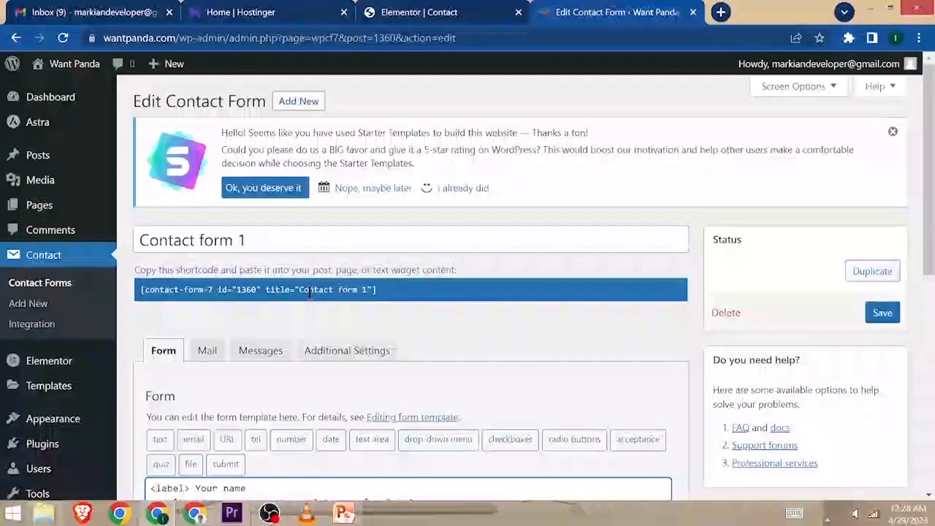
left_click(305, 291)
key("ctrl+c")
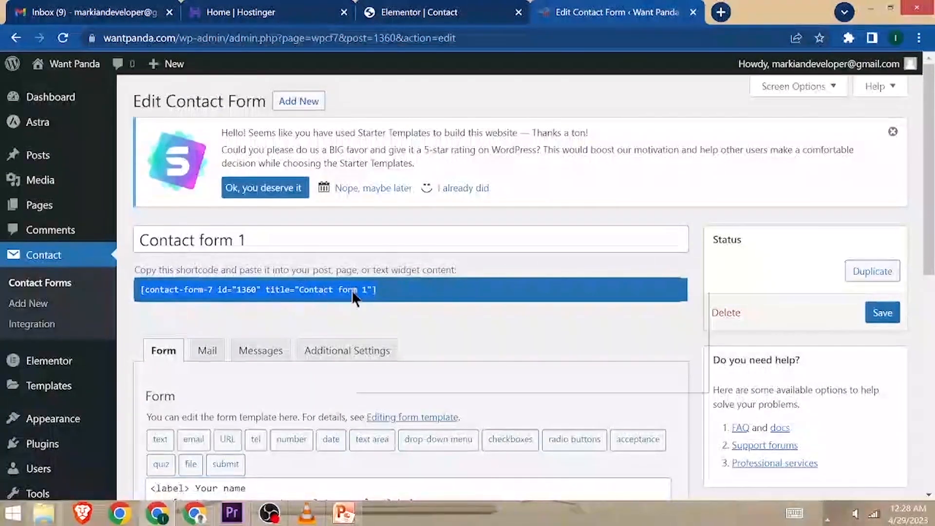
right_click(369, 301)
left_click(372, 309)
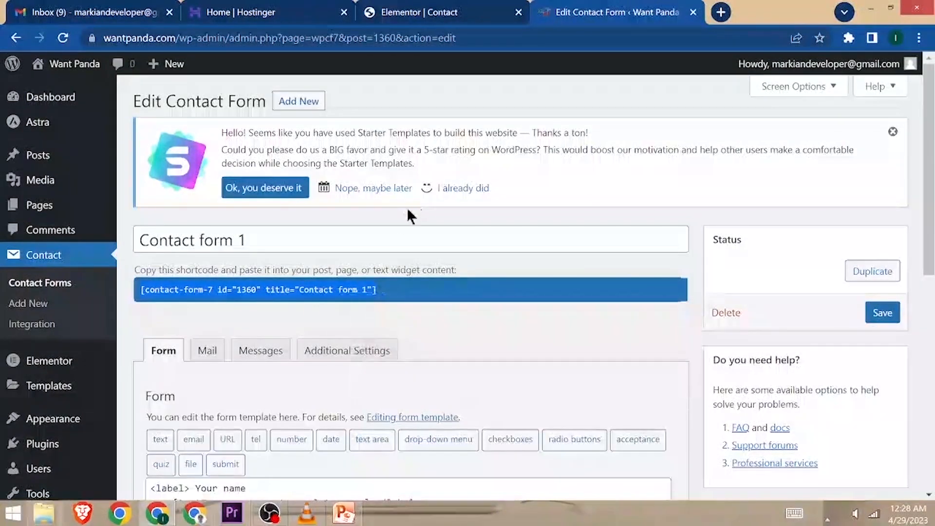
- Replace the WPForms shortcode under "Let's get in touch" on the Contact page with [contact-form-7 id="1360" title="Contact form 1"] and apply it
left_click(429, 15)
left_click(608, 224)
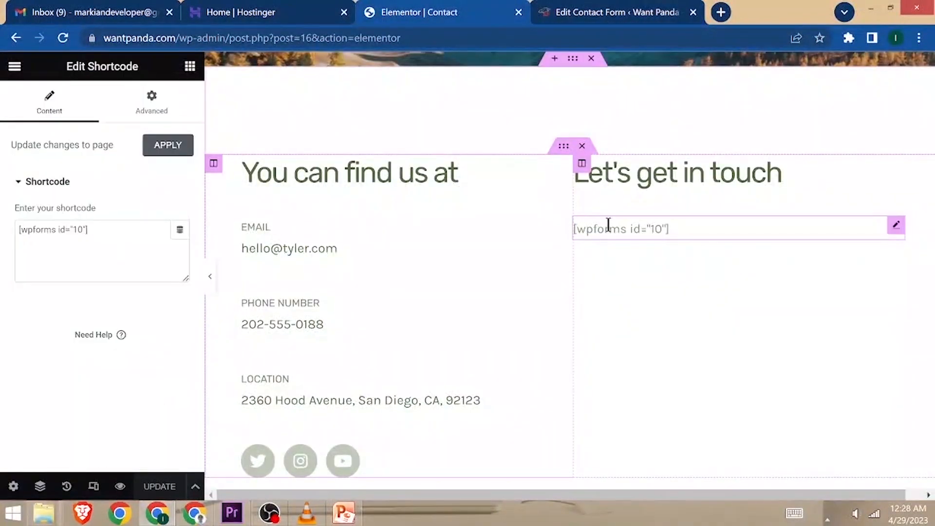
triple_click(115, 238)
key("BackSpace")
right_click(110, 239)
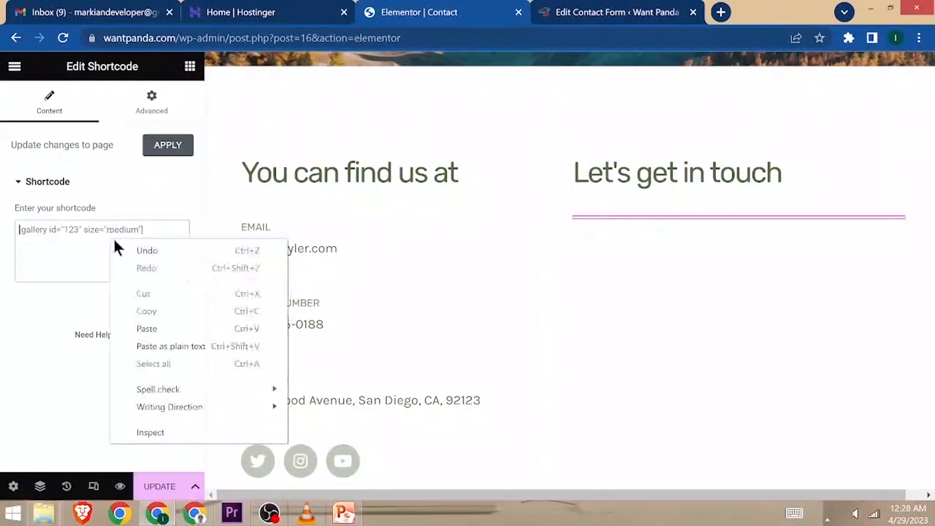
left_click(156, 321)
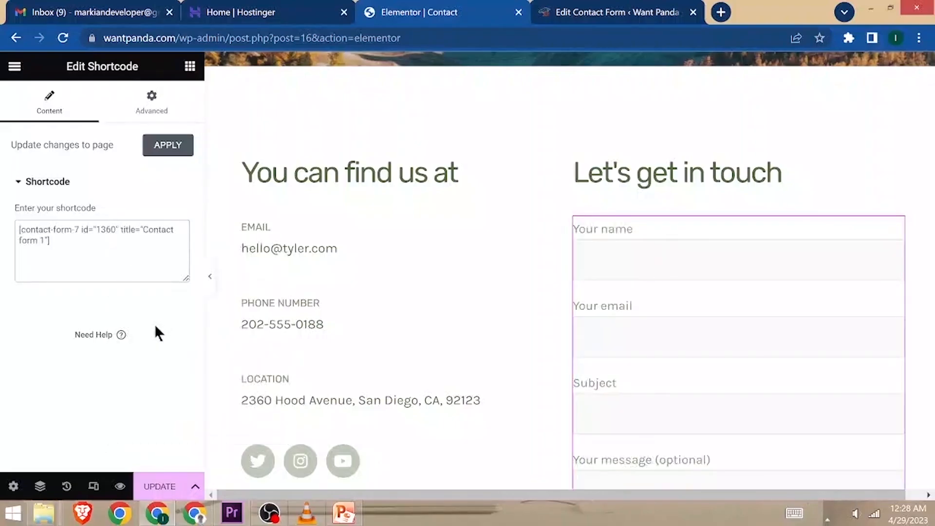
scroll(638, 300, "down", 3)
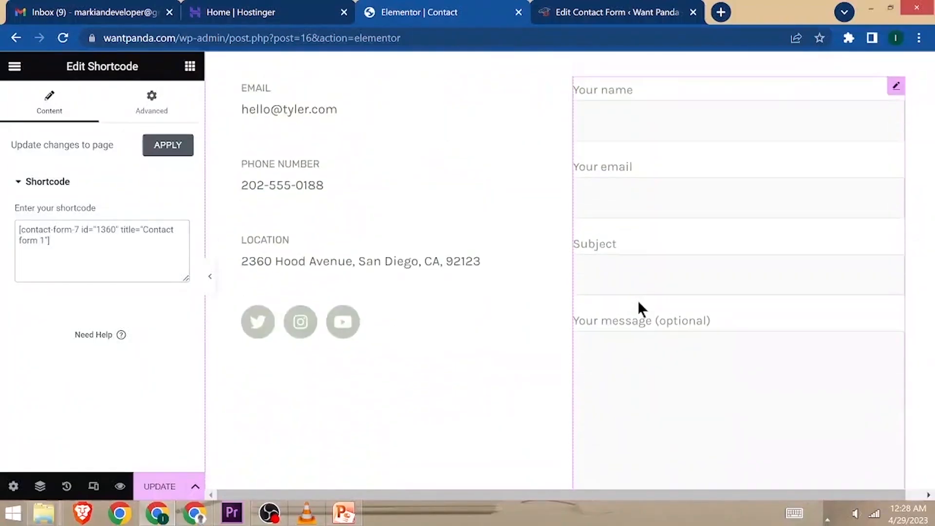
scroll(638, 300, "up", 3)
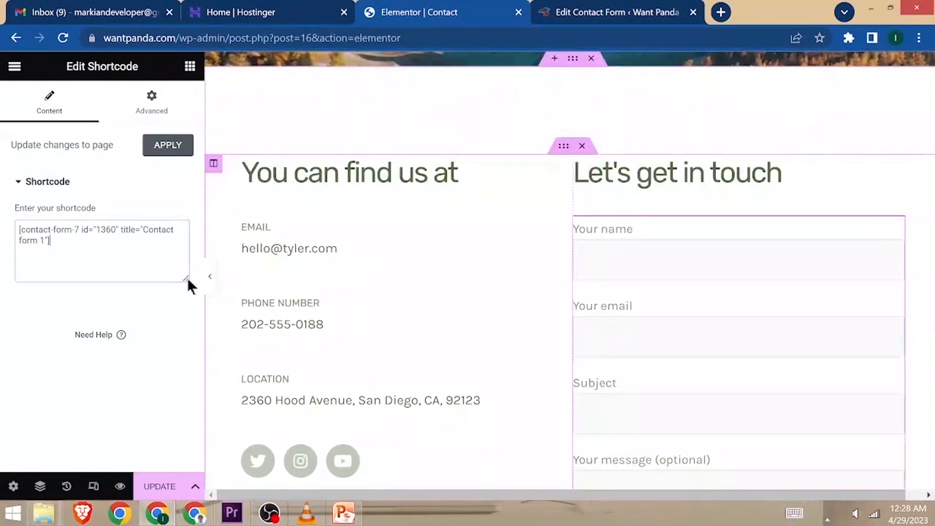
left_click(173, 148)
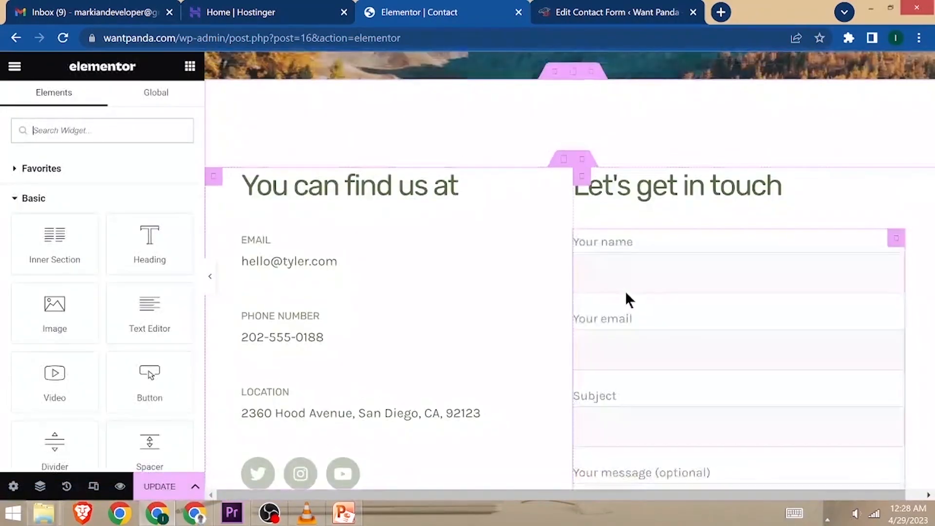
- Replace the description of the EMAIL icon box under "You can find us at" with the business's own e-mail address
scroll(631, 358, "down", 2)
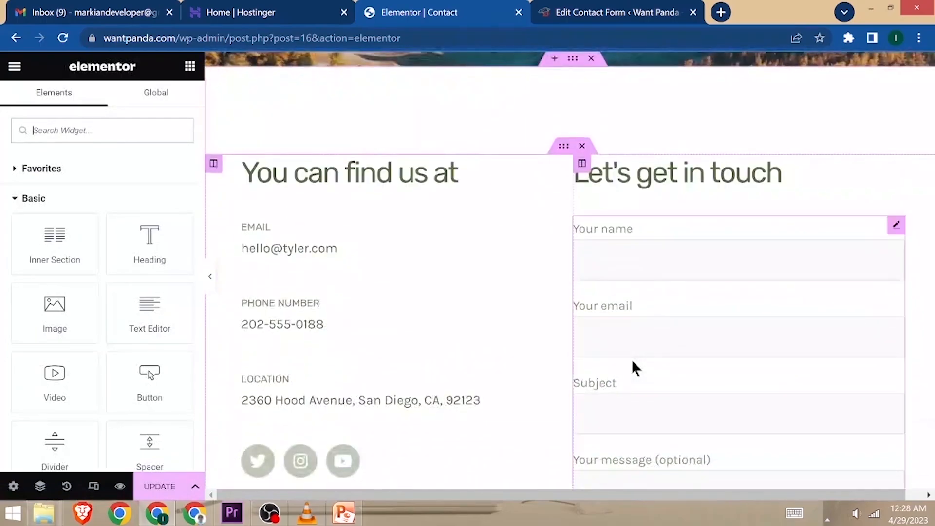
scroll(614, 441, "down", 2)
scroll(610, 436, "down", 1)
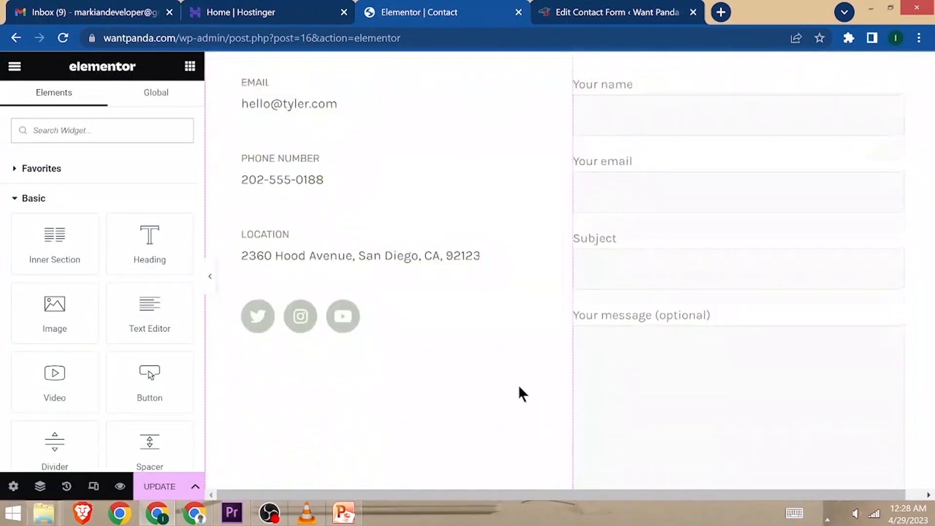
scroll(518, 385, "up", 3)
left_click(245, 237)
left_click(29, 376)
key("ctrl+a")
type("mark")
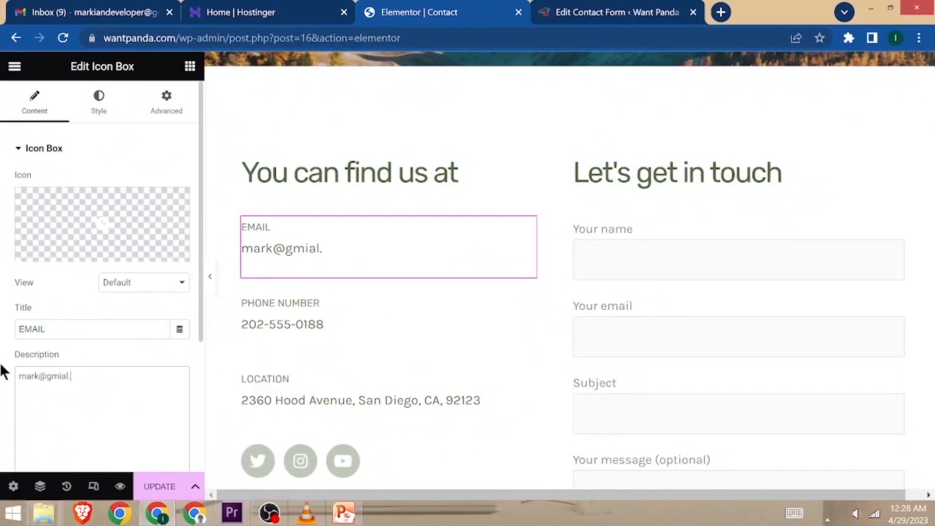
- Replace the description of the PHONE NUMBER icon box under "You can find us at" with the business's own phone number
left_click(277, 324)
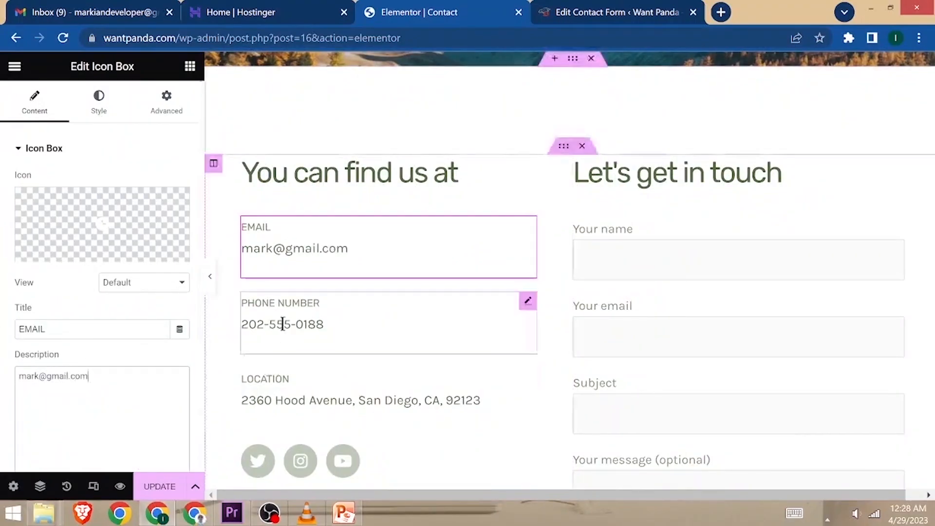
left_click(20, 376)
key("ctrl+a")
type("0")
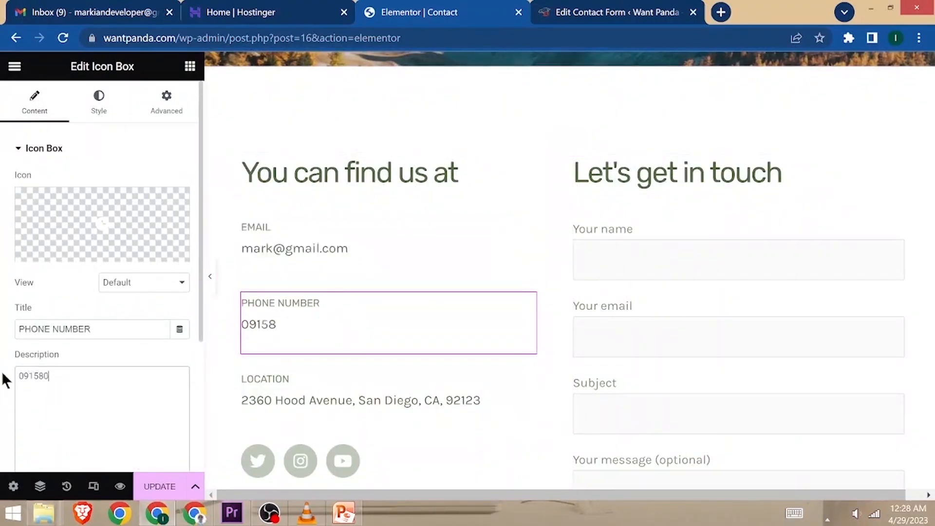
- Replace the description of the LOCATION icon box under "You can find us at" with the business's own address
scroll(380, 414, "down", 1)
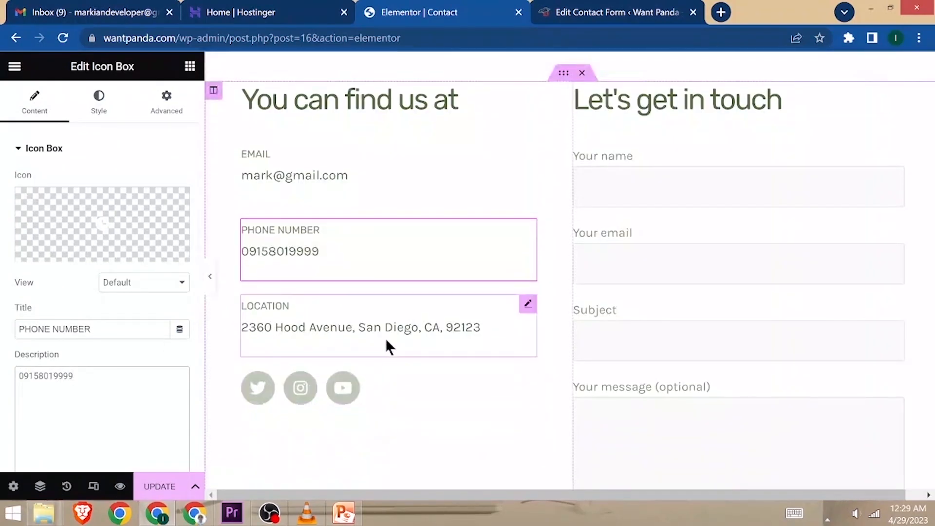
left_click(388, 343)
key("ctrl+a")
type("Alabag Me")
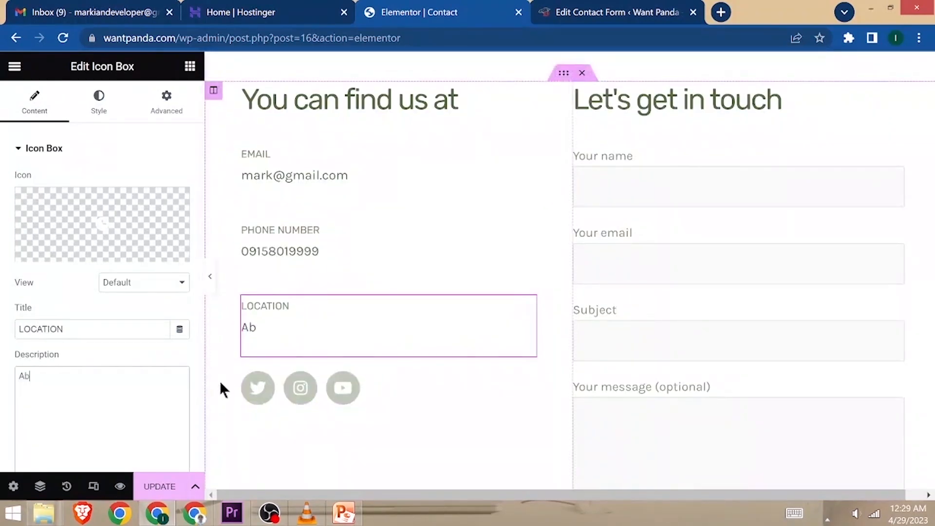
type("tro Manila")
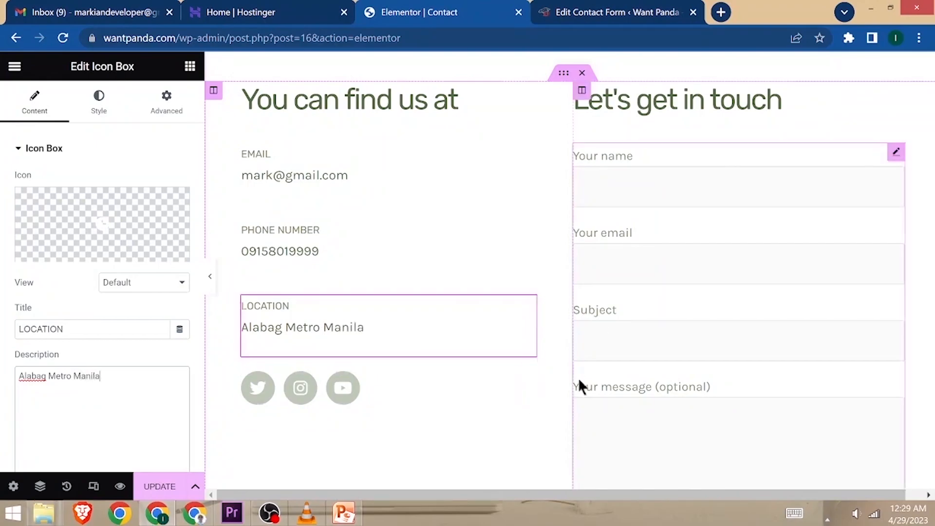
type("n")
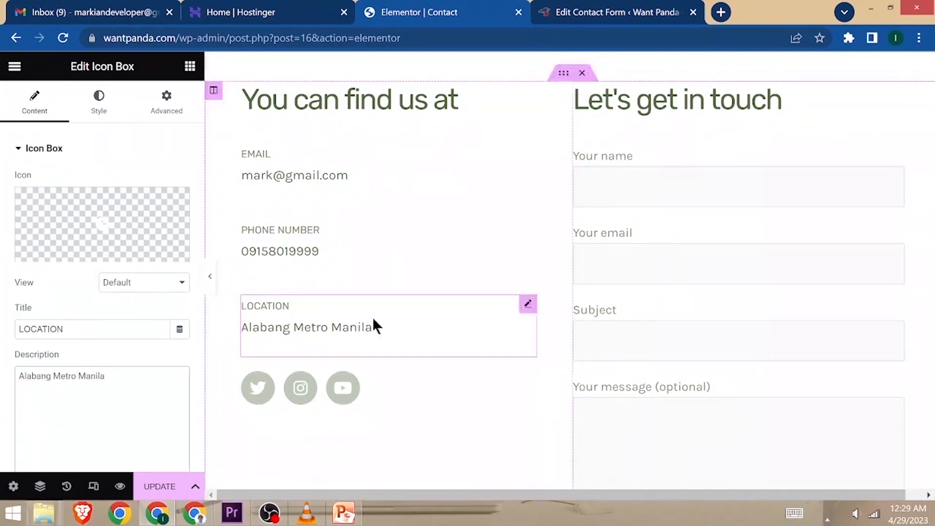
- Replace the Twitter icon in the social icons below the location with the Facebook icon from the icon library
scroll(376, 324, "up", 2)
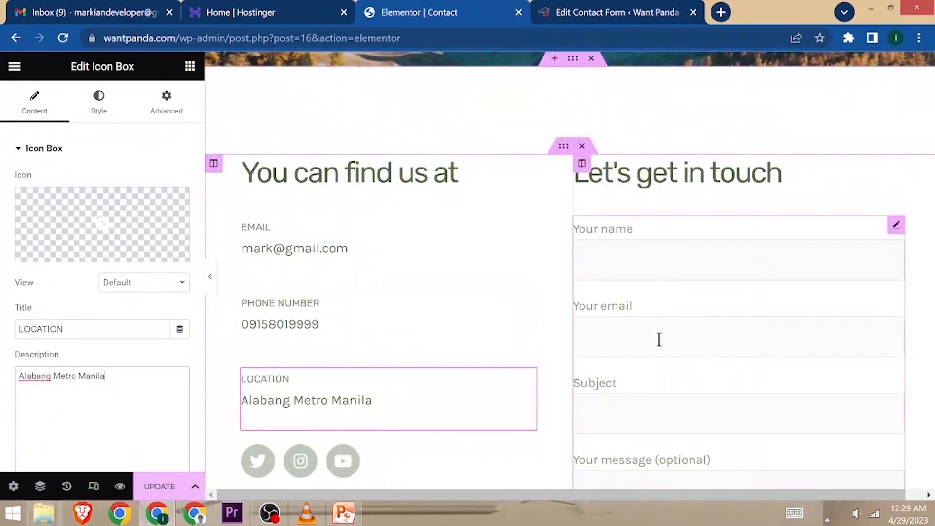
scroll(659, 339, "down", 2)
scroll(588, 430, "down", 2)
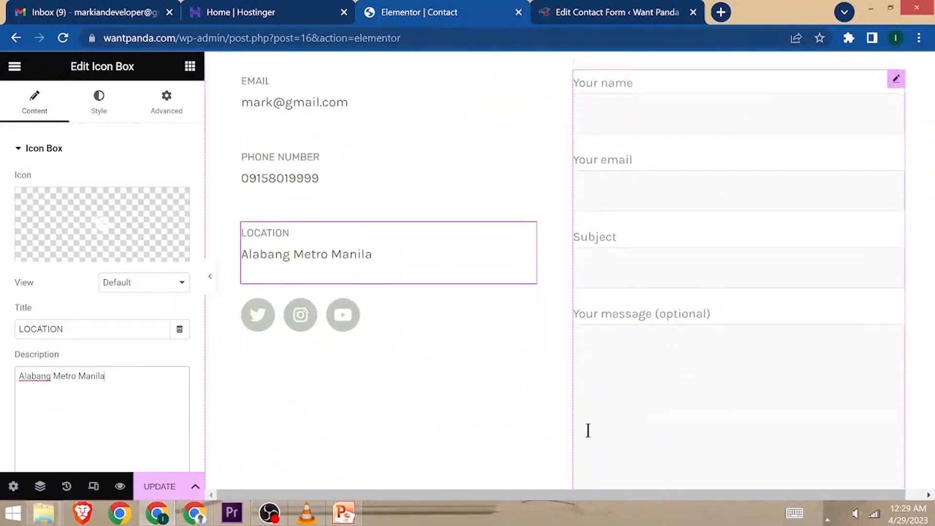
scroll(332, 327, "up", 2)
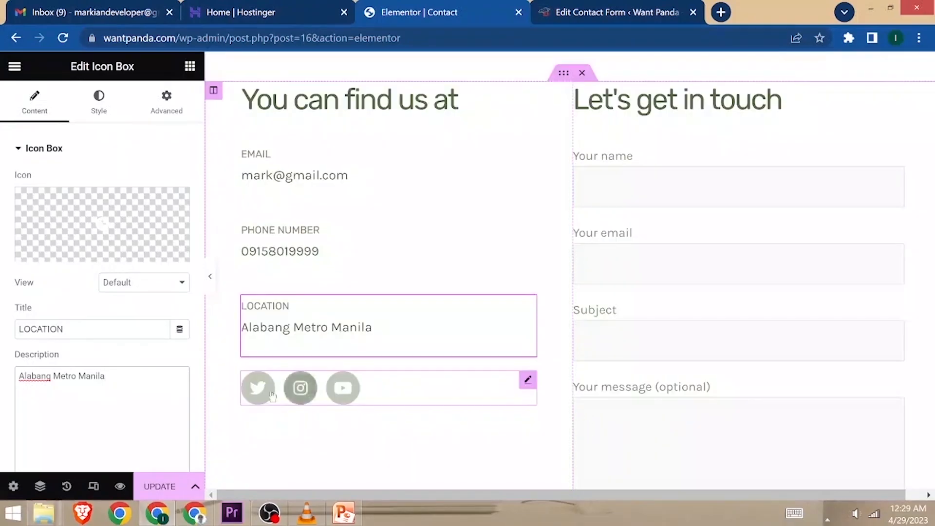
left_click(257, 390)
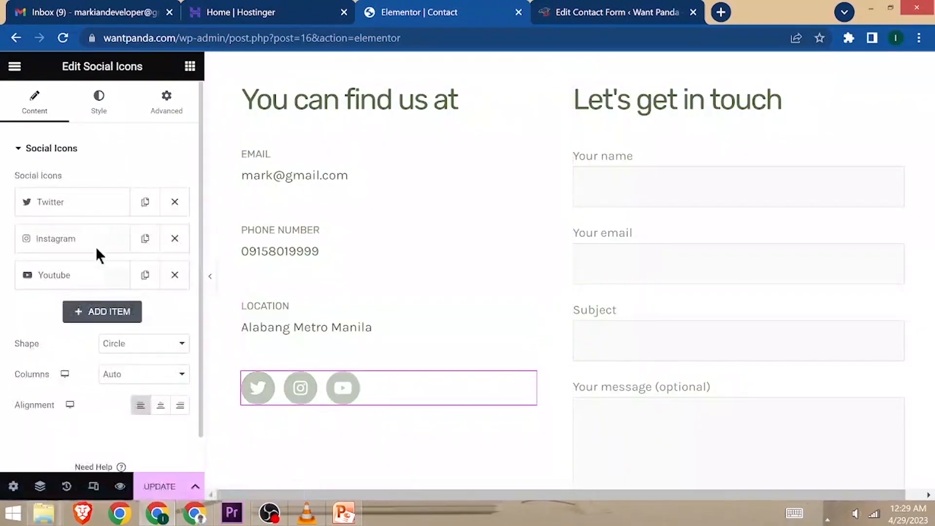
left_click(90, 207)
left_click(106, 286)
left_click(417, 122)
type("fa")
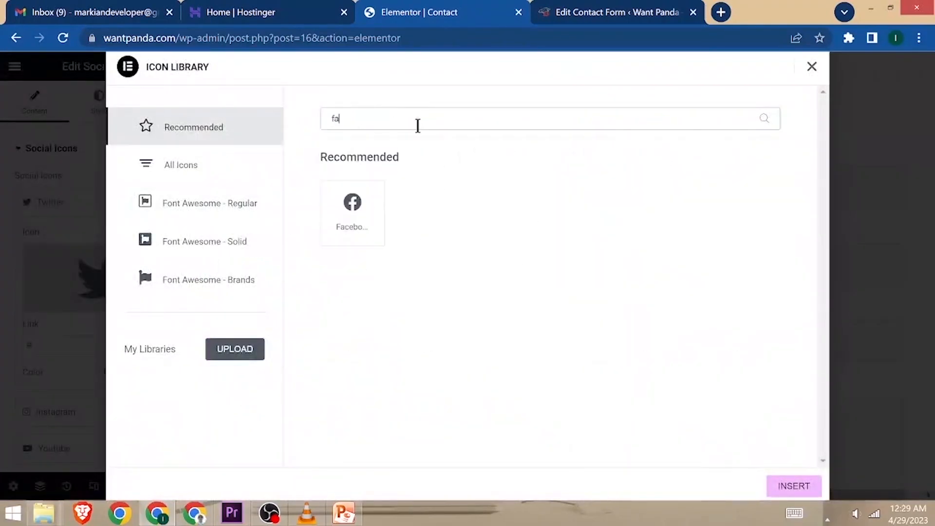
type("c")
left_click(339, 209)
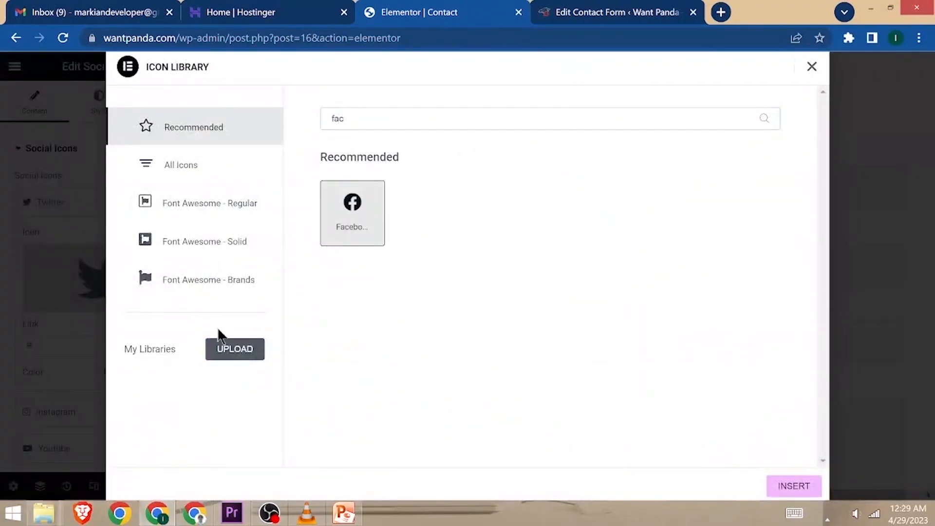
left_click(779, 484)
- Select the Facebook icon's placeholder link, switch to the other Chrome window and copy the URL of the Facebook profile
double_click(68, 344)
key("alt+Tab")
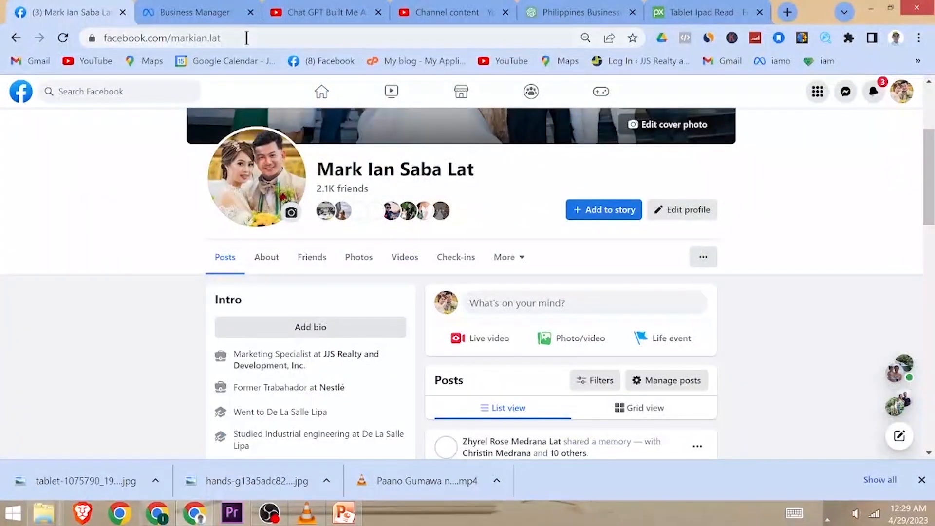
left_click(246, 37)
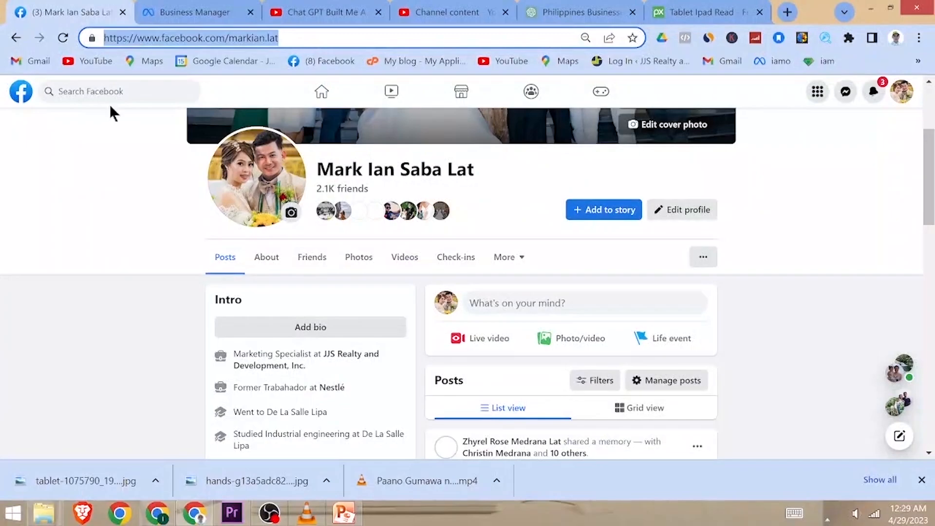
right_click(198, 36)
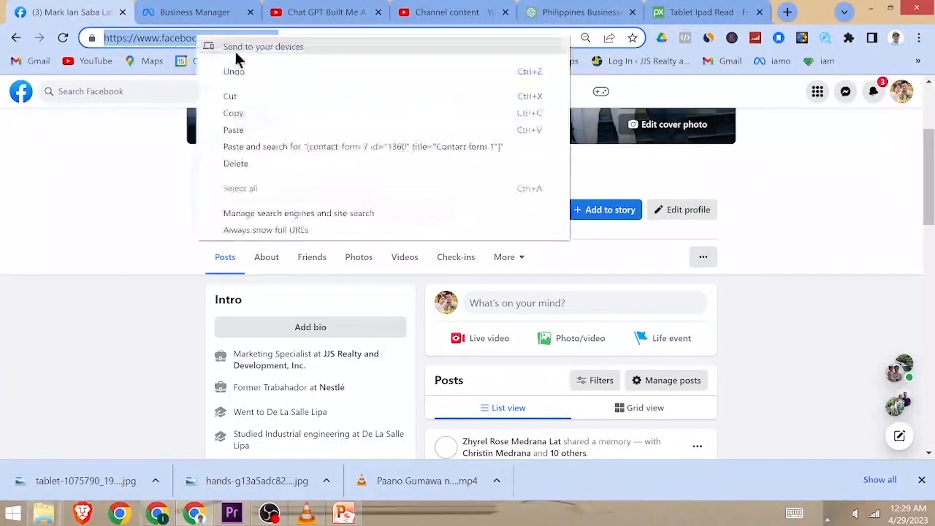
left_click(282, 114)
key("alt+Tab")
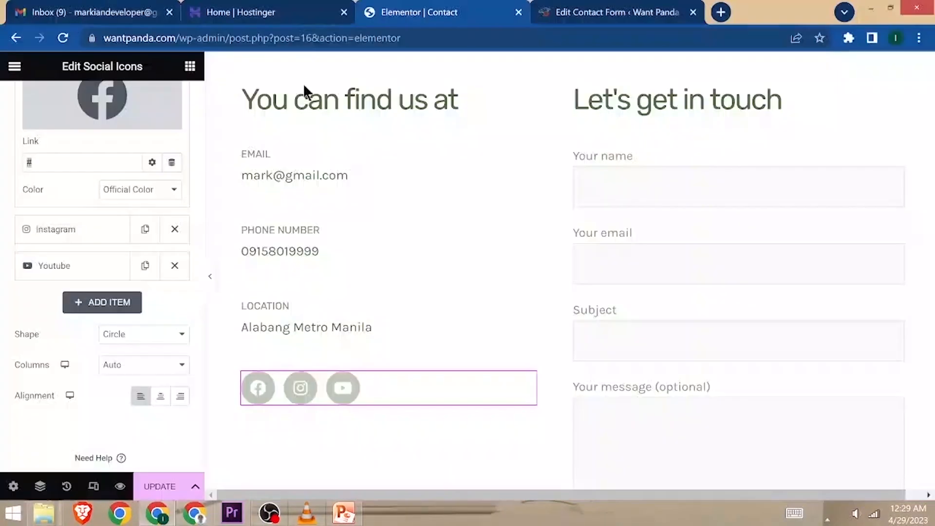
- Set the Facebook icon's link to the copied profile URL and update the Contact page
right_click(83, 165)
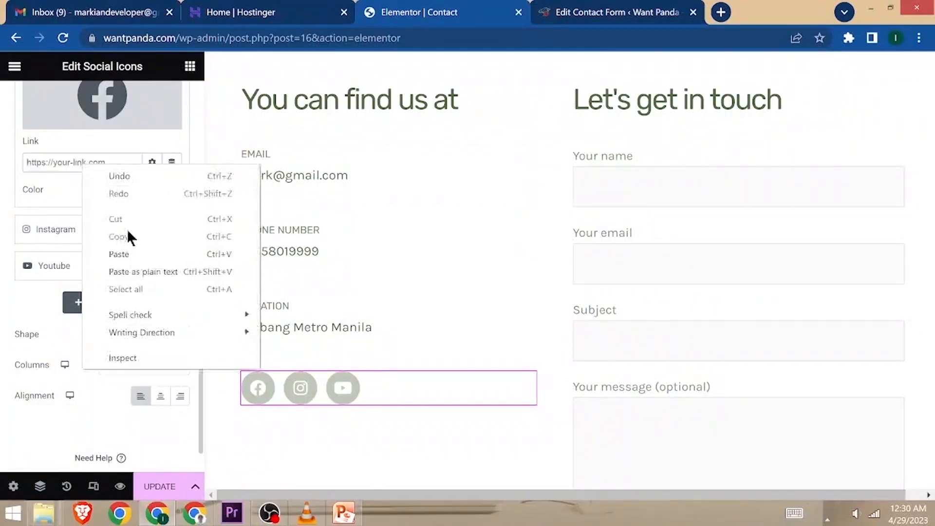
left_click(135, 253)
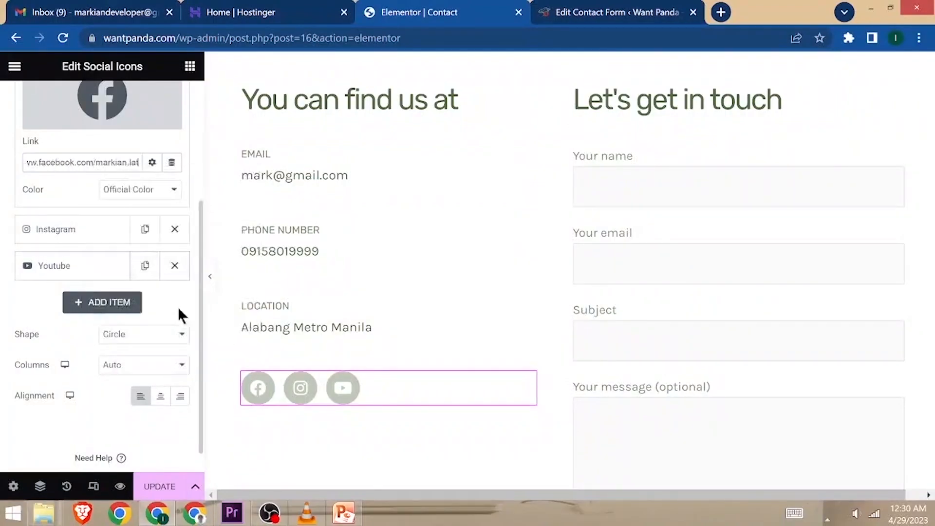
left_click(155, 487)
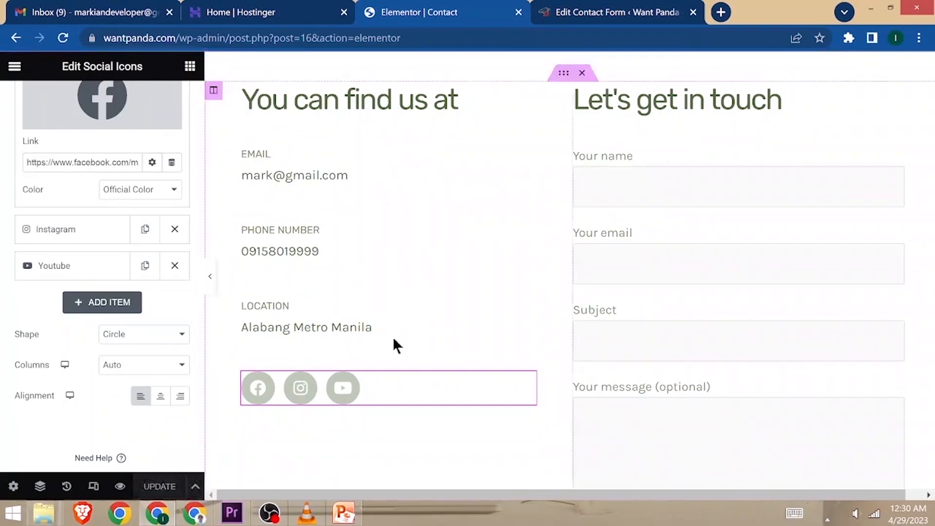
- Preview the changes to the Contact page and check the contact details and the contact form
scroll(397, 337, "up", 3)
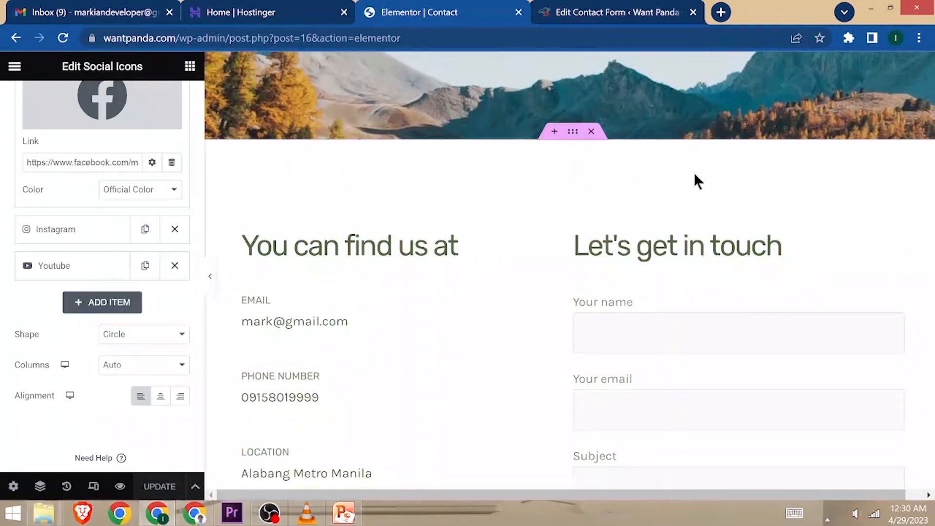
left_click(641, 18)
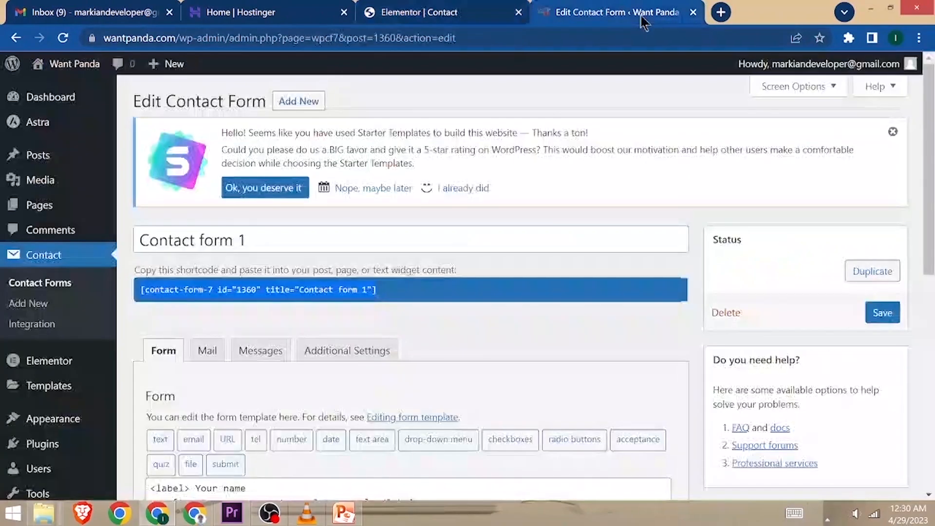
left_click(440, 12)
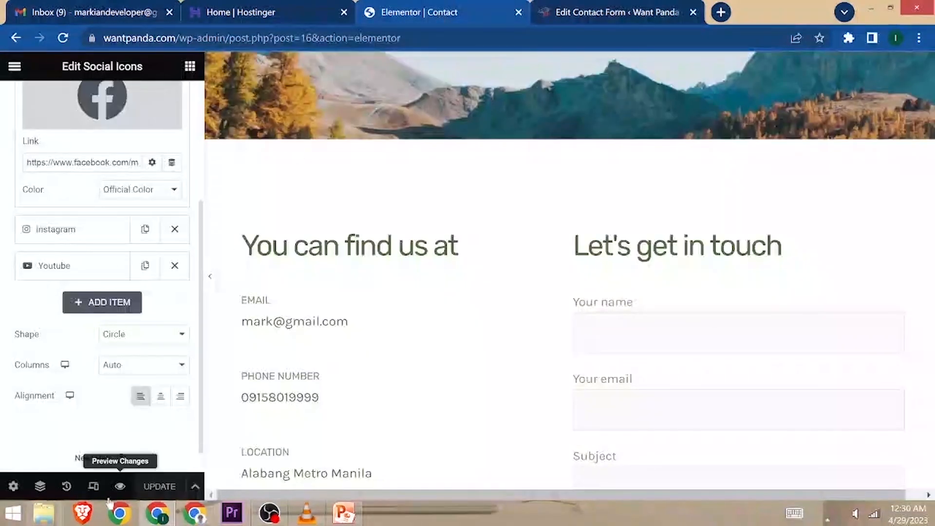
left_click(121, 486)
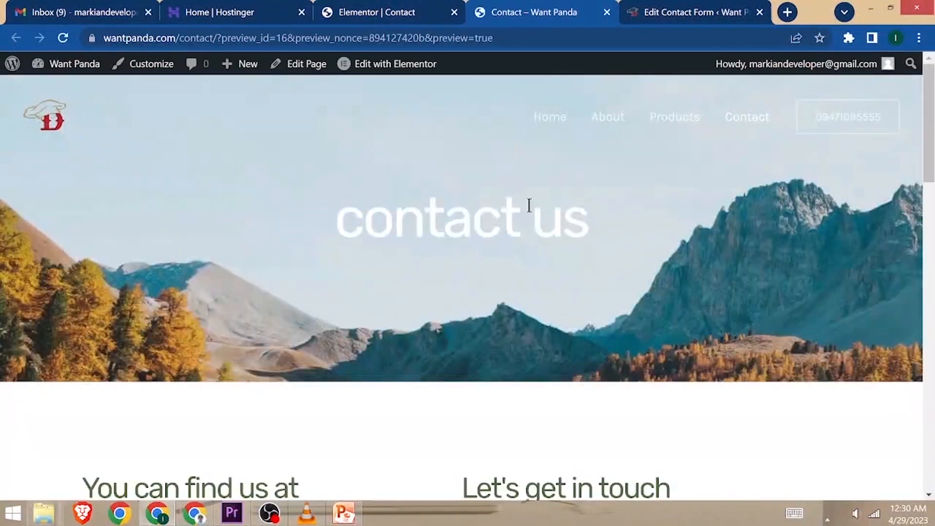
scroll(548, 235, "down", 4)
scroll(548, 235, "down", 3)
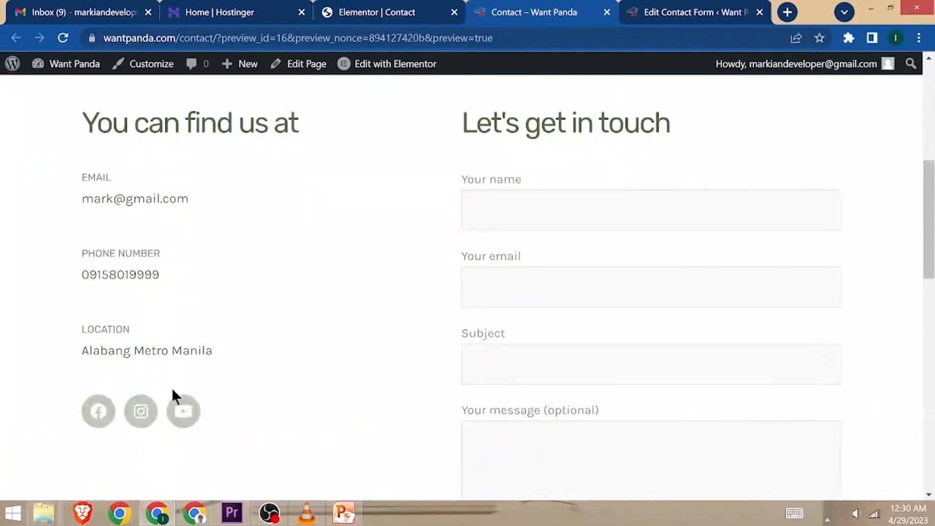
- Test the Facebook icon's link in the Contact page preview, look over the profile it opens, and close that tab
left_click(101, 409)
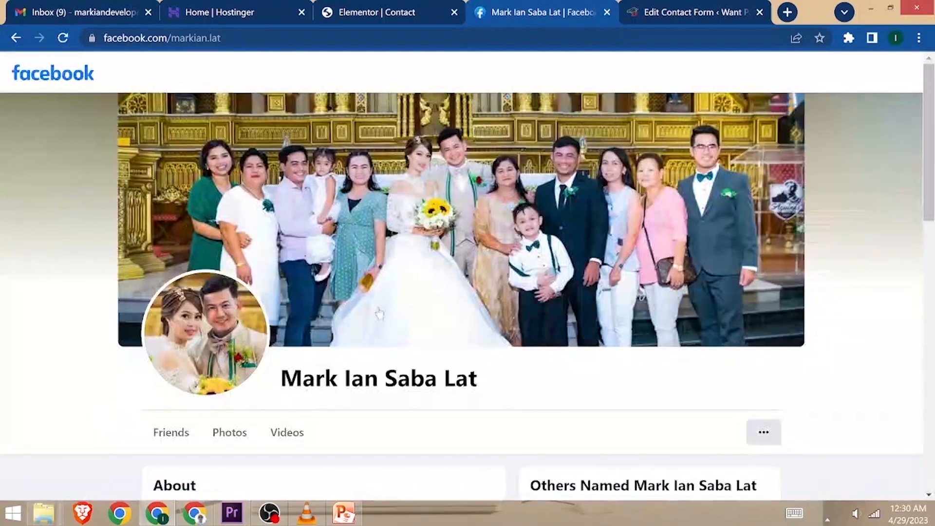
scroll(424, 307, "down", 5)
scroll(424, 307, "up", 6)
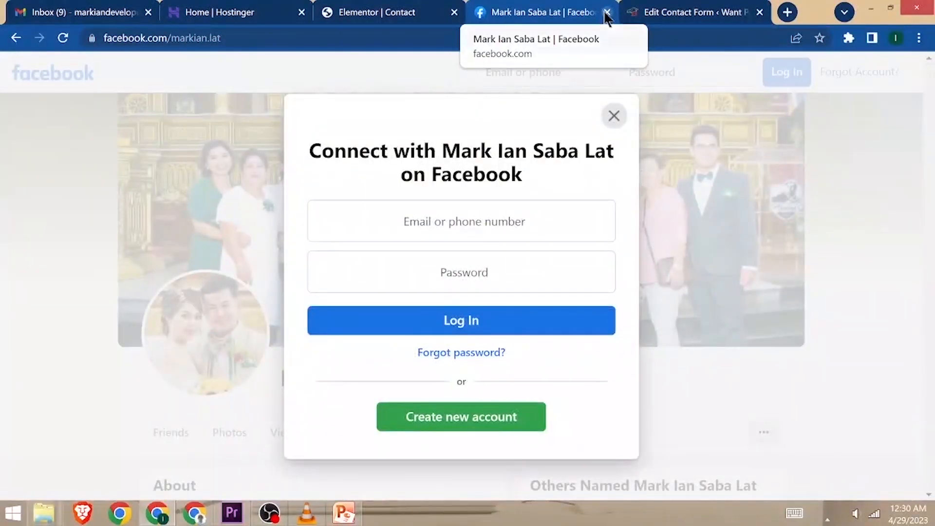
left_click(606, 12)
left_click(375, 15)
left_click(237, 17)
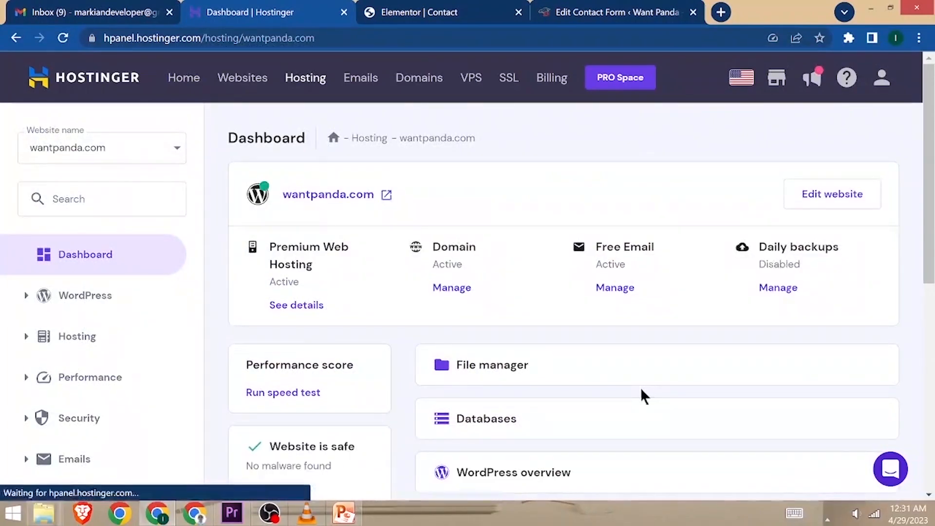
scroll(639, 388, "down", 3)
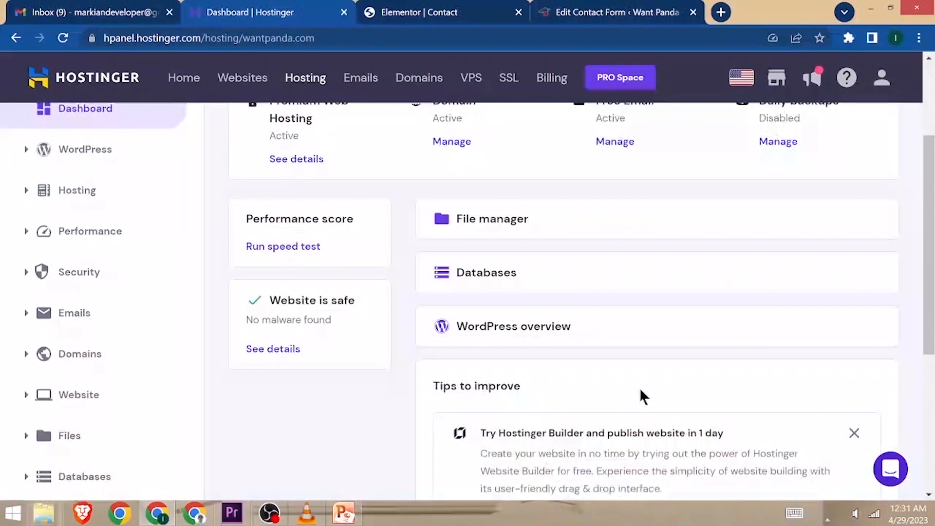
left_click(96, 325)
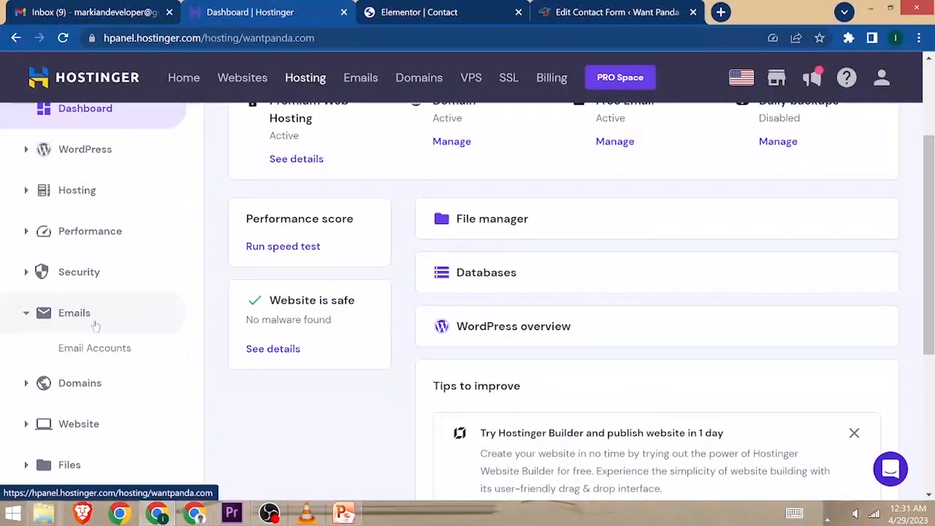
left_click(101, 347)
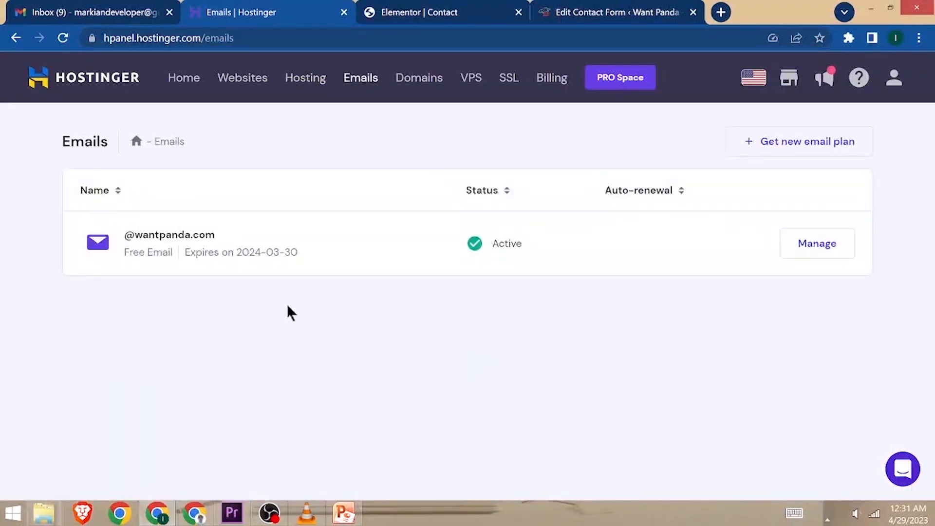
left_click(799, 244)
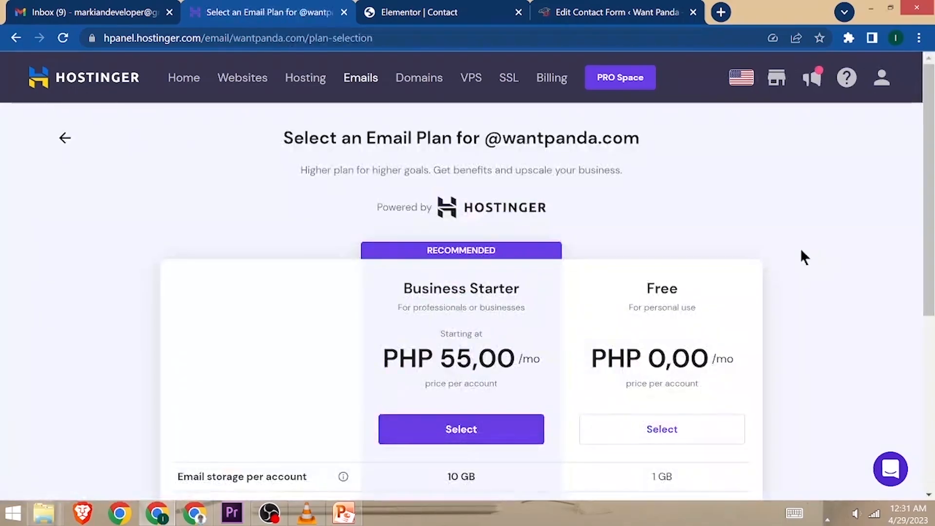
scroll(770, 247, "down", 4)
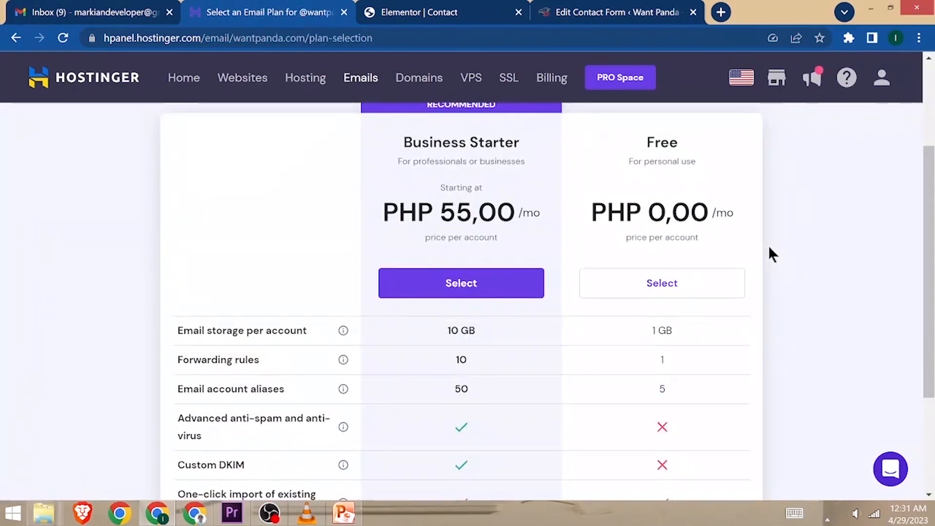
scroll(768, 246, "up", 4)
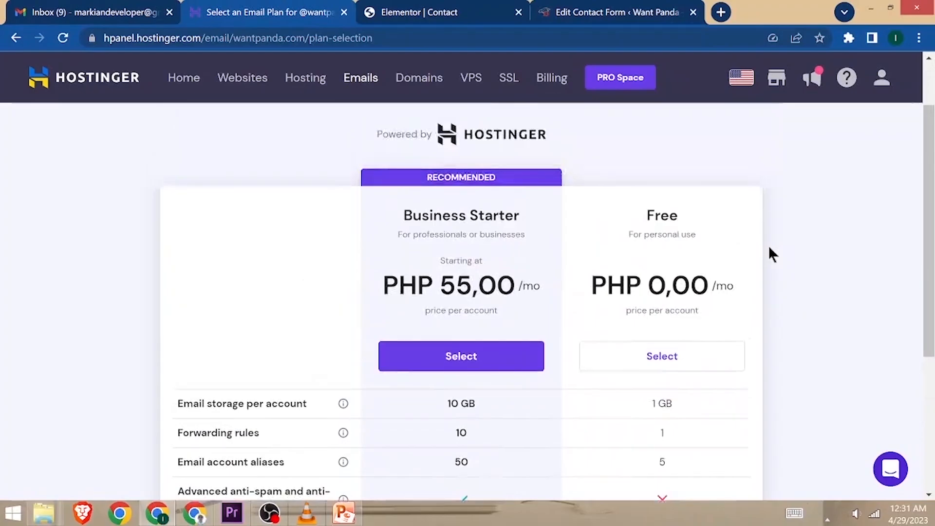
left_click(705, 409)
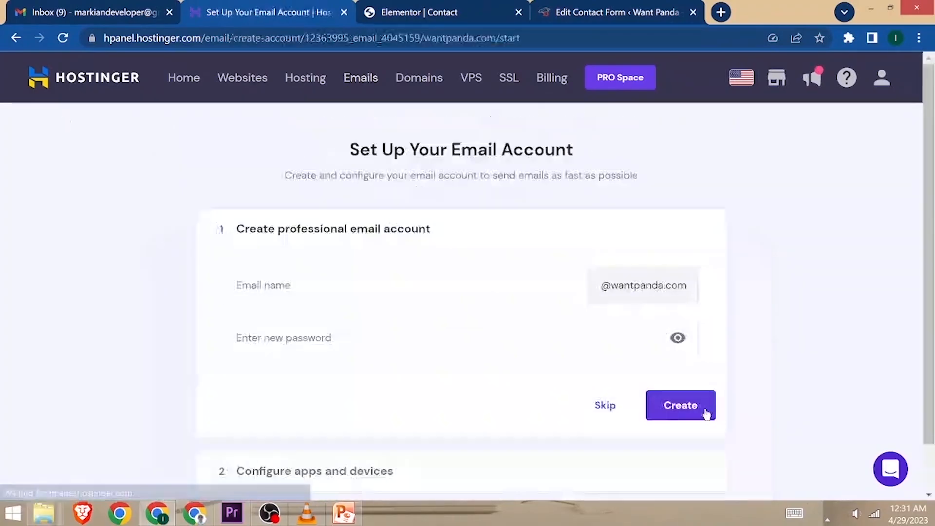
left_click(420, 282)
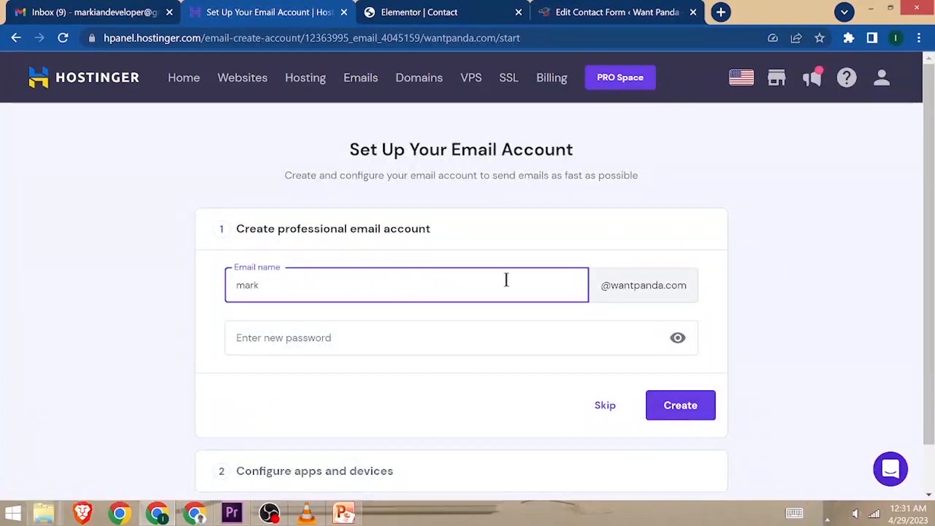
left_click(351, 343)
type("Ma")
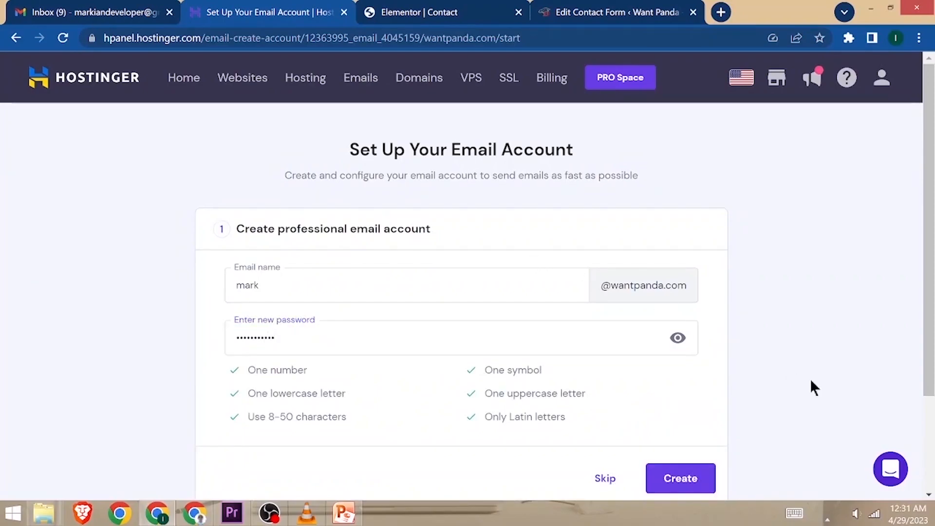
scroll(811, 379, "down", 2)
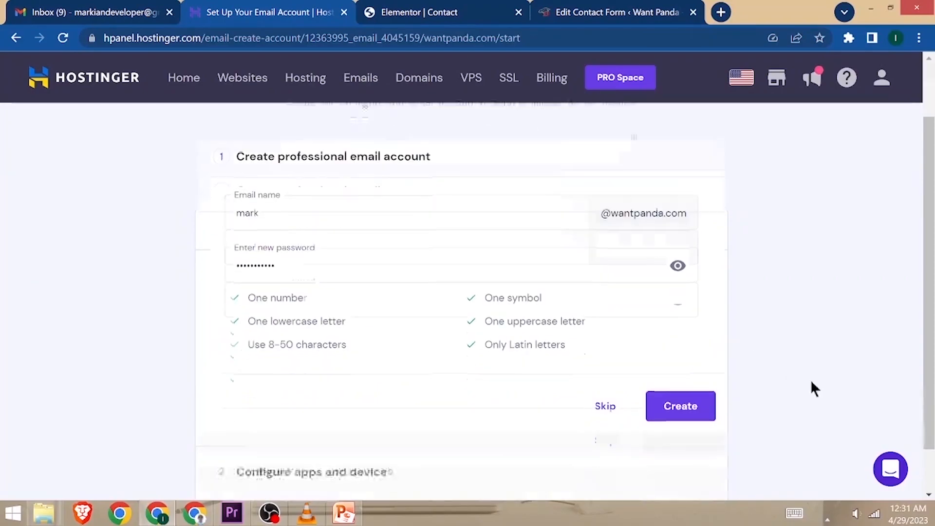
left_click(683, 409)
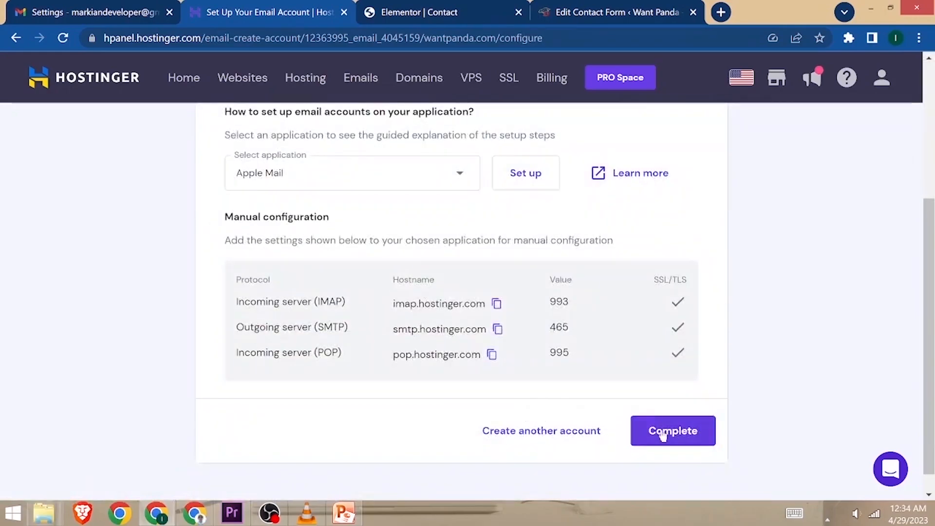
left_click(660, 433)
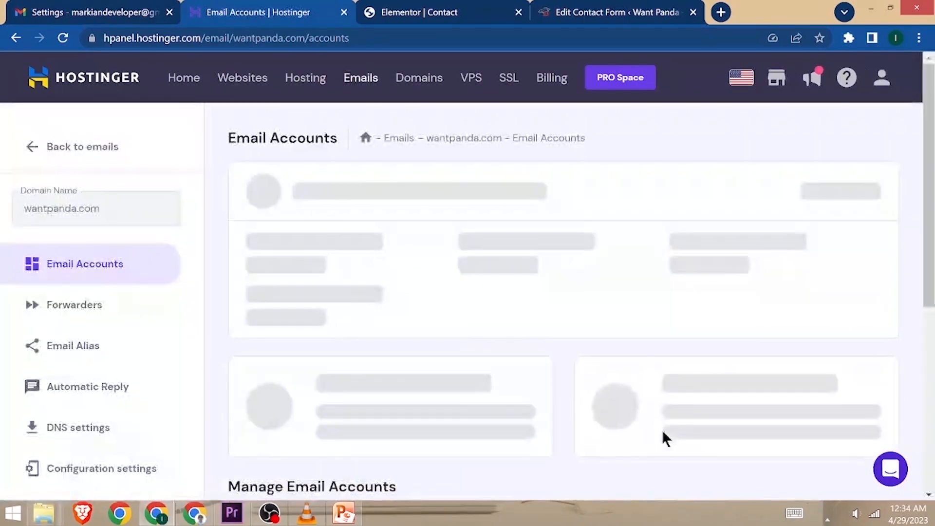
- Open the new account's webmail, log in with the account password, save the login in the browser and show the inbox
scroll(505, 344, "down", 5)
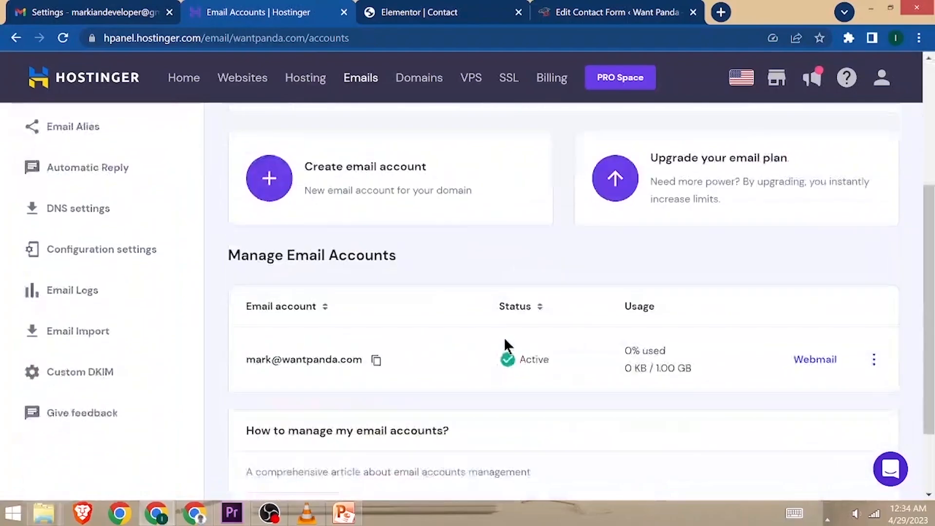
scroll(505, 341, "down", 1)
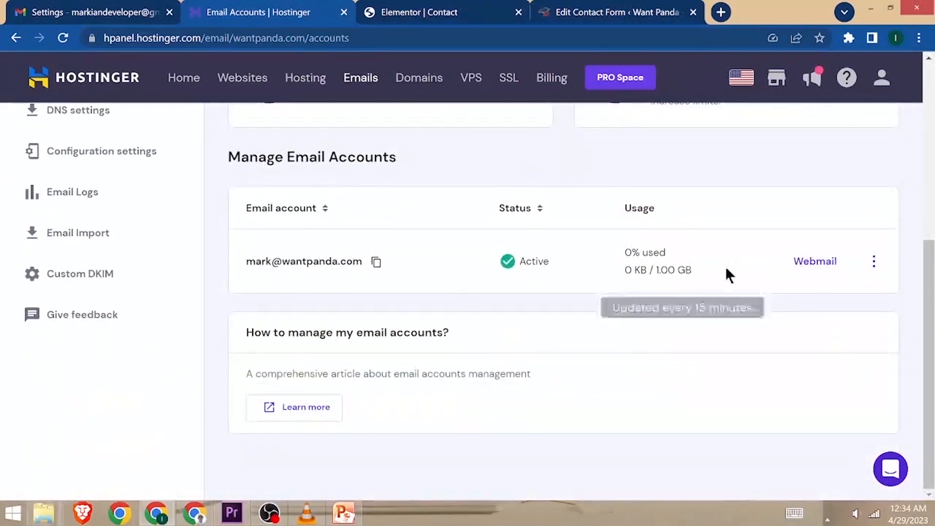
scroll(848, 345, "up", 1)
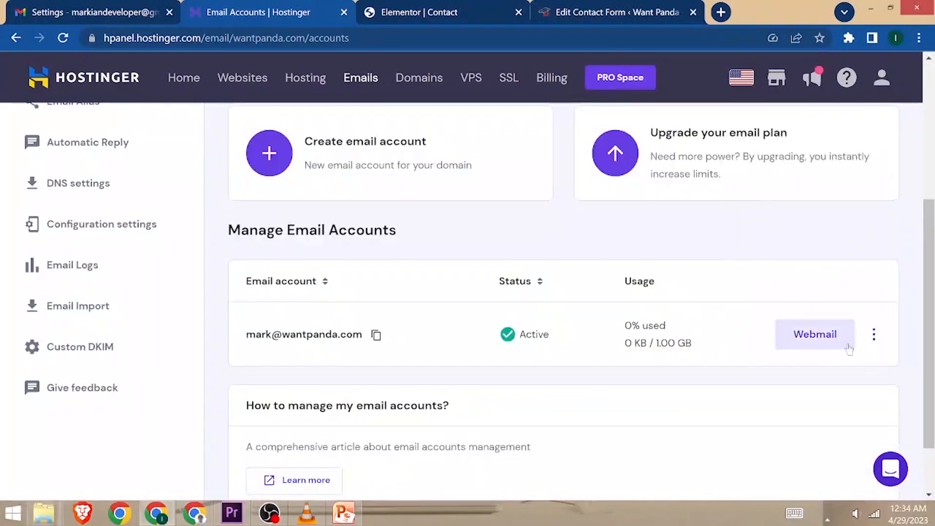
left_click(808, 335)
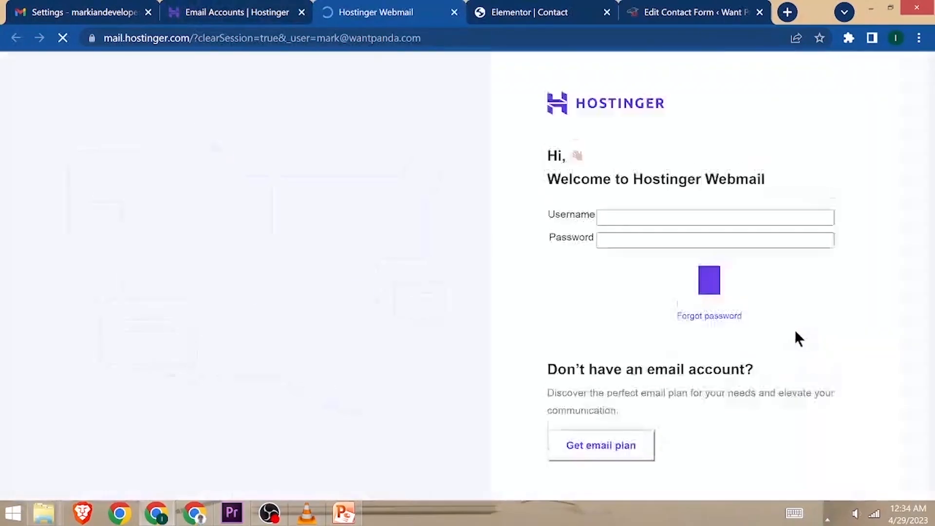
left_click(758, 250)
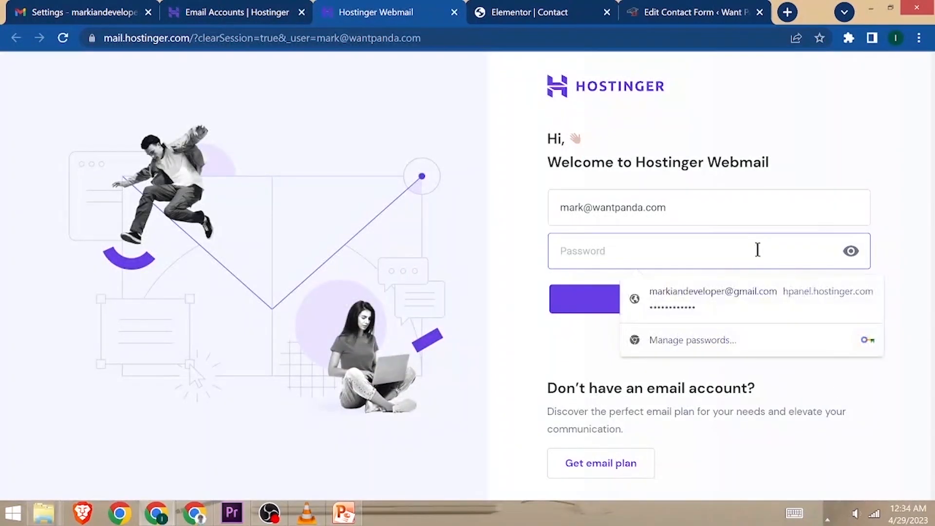
type("*")
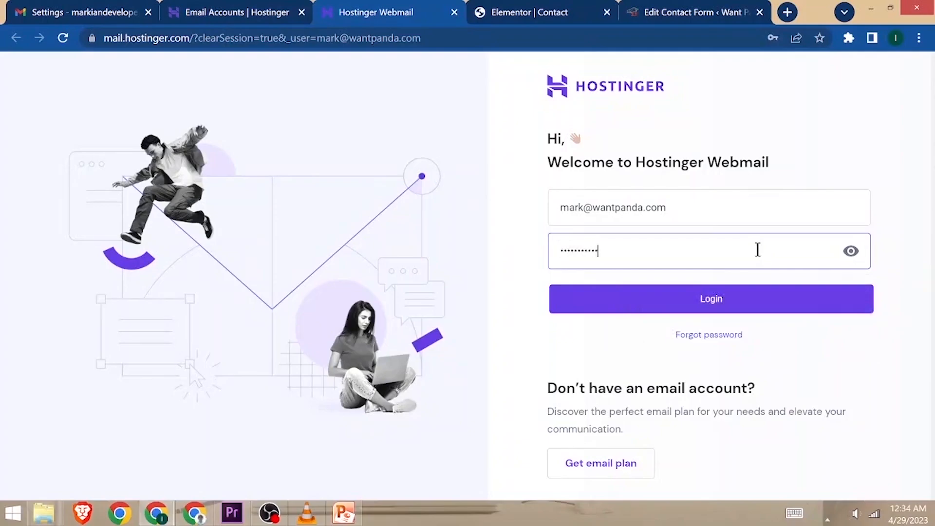
left_click(681, 311)
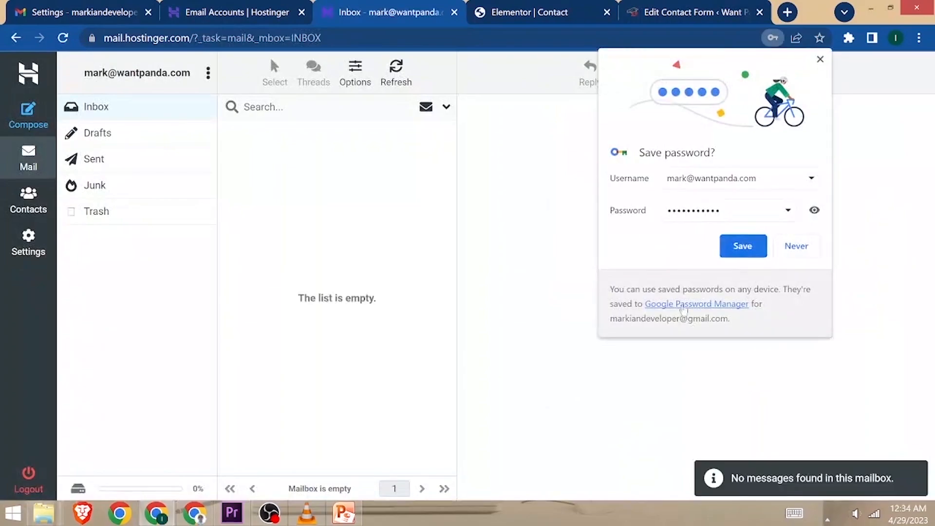
left_click(739, 252)
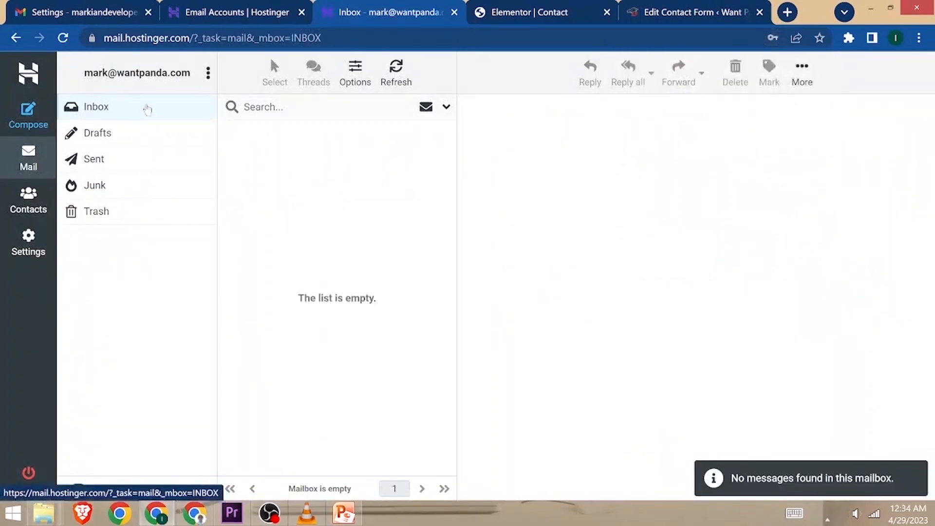
left_click(148, 113)
left_click(534, 14)
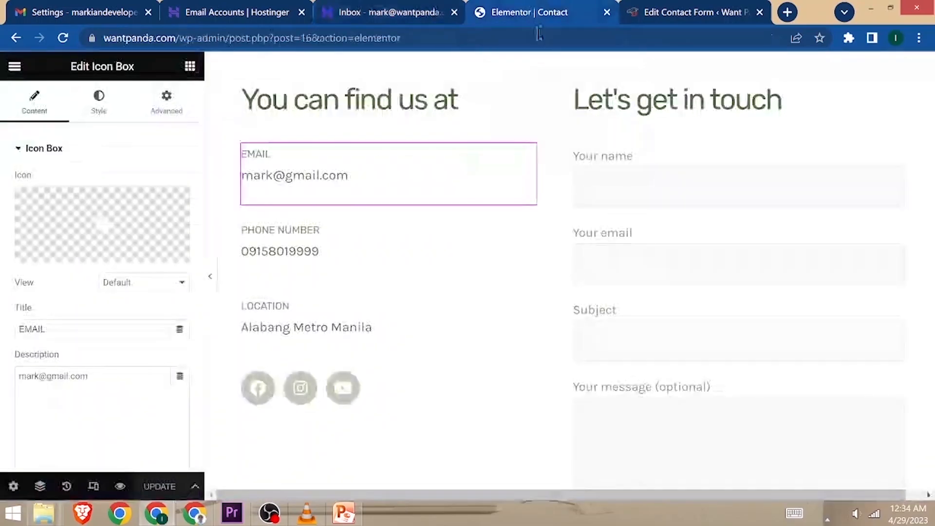
left_click(98, 14)
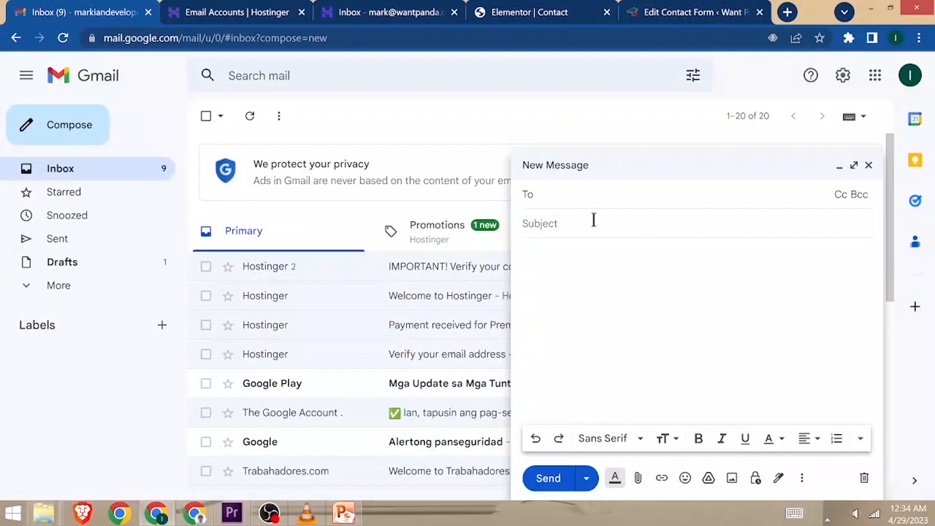
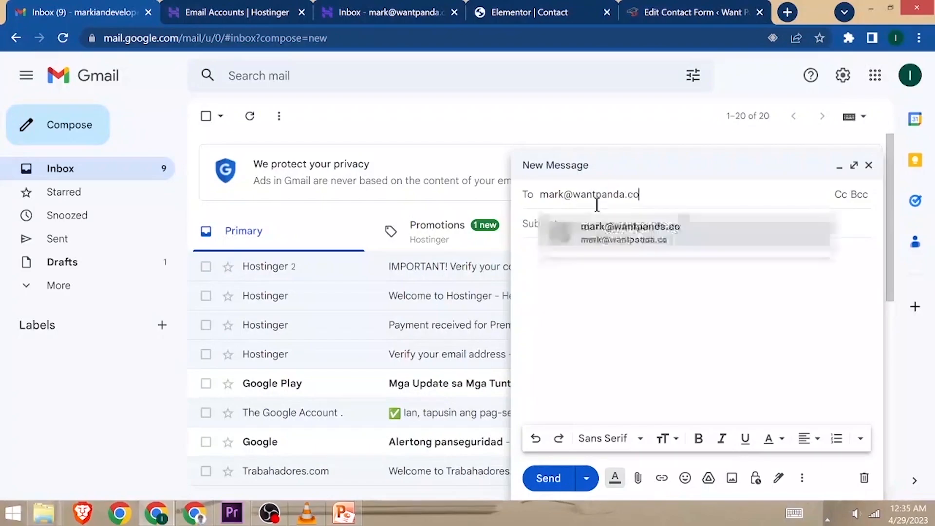
left_click(668, 230)
- Give the message the subject "Hello test message 1" and the text "hello this is a test message 1", and send it
left_click(620, 235)
type("Hello test message 1")
left_click(559, 265)
type("hel")
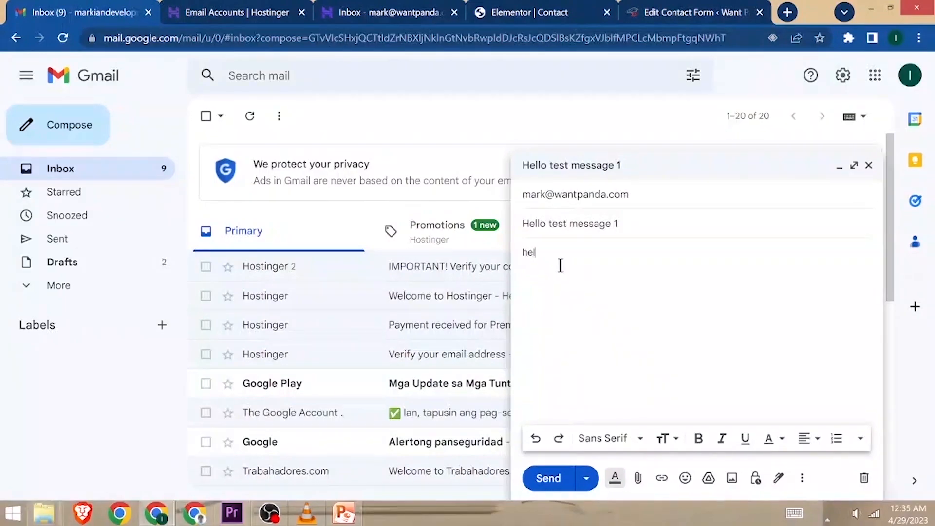
type("lo this is a test m")
left_click(548, 478)
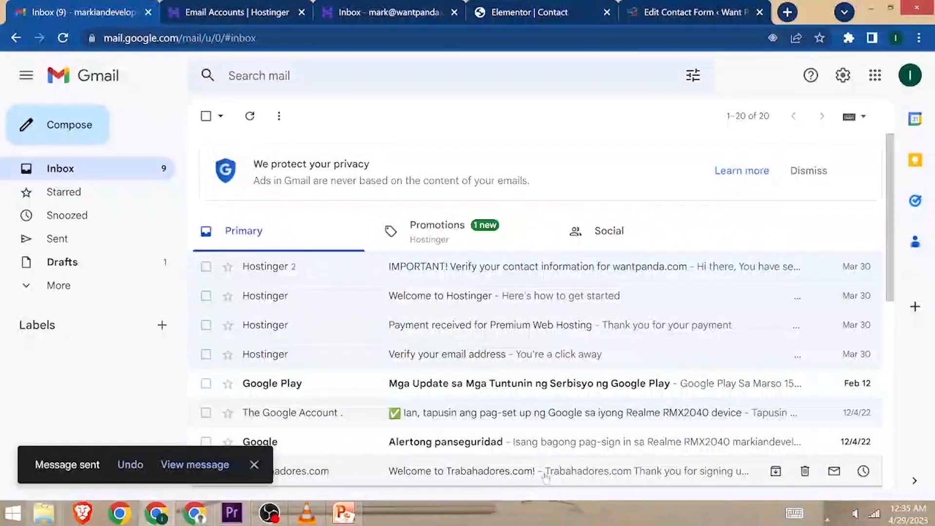
- Switch to the Hostinger webmail, refresh the inbox, open "Hello test message 1" and send the reply "It works!"
left_click(242, 10)
left_click(357, 10)
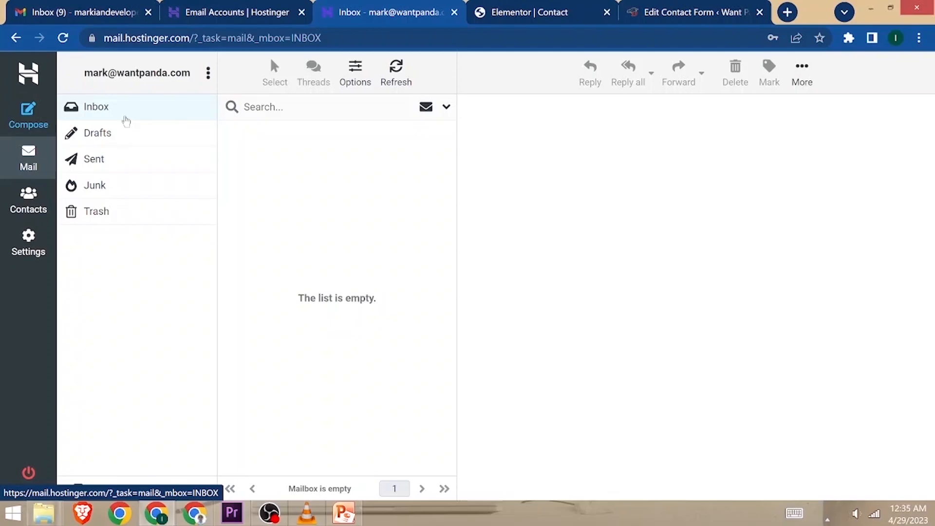
left_click(395, 70)
left_click(394, 70)
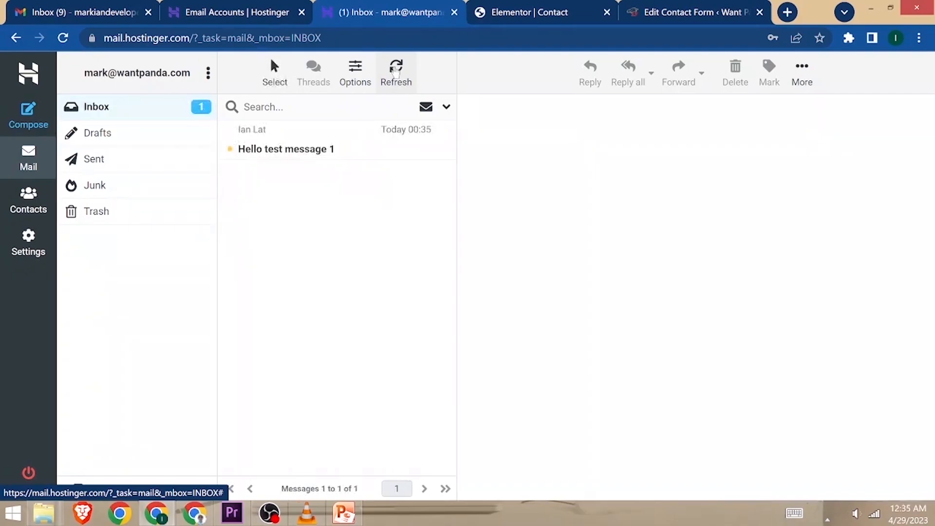
left_click(350, 151)
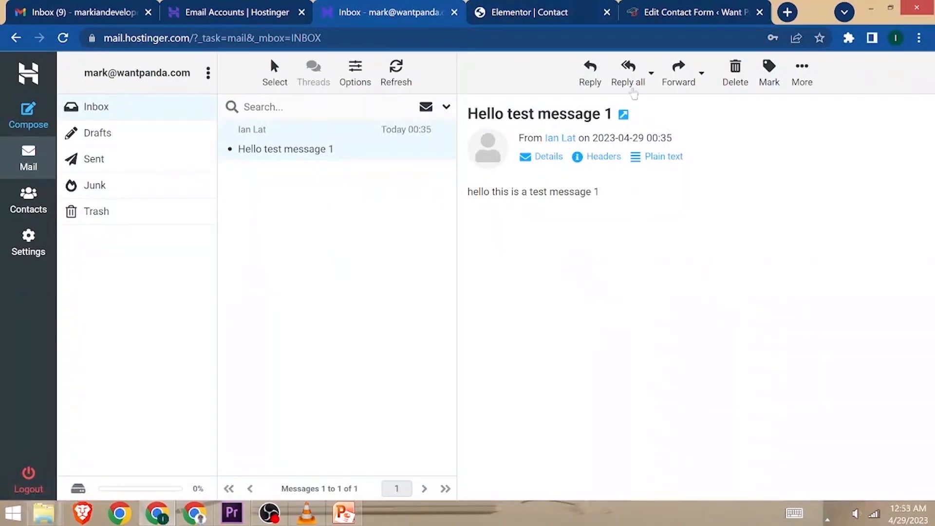
left_click(599, 75)
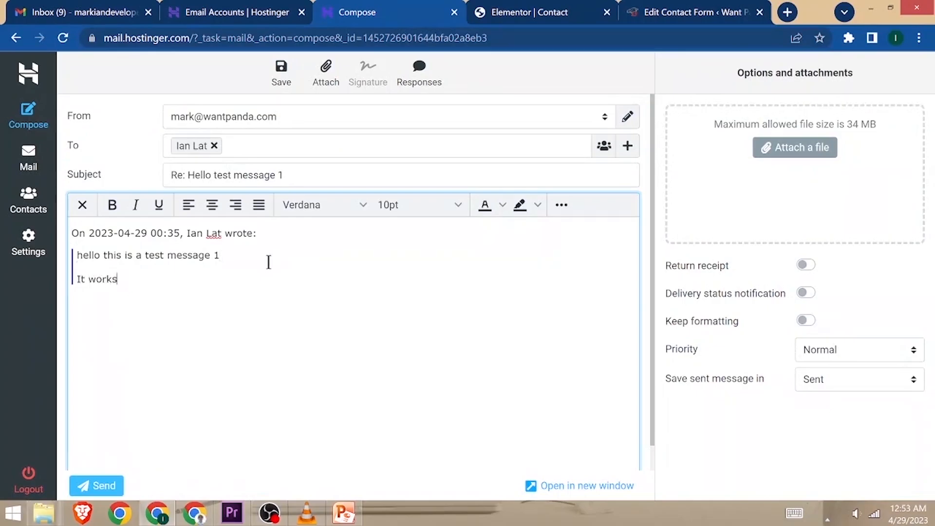
left_click(119, 492)
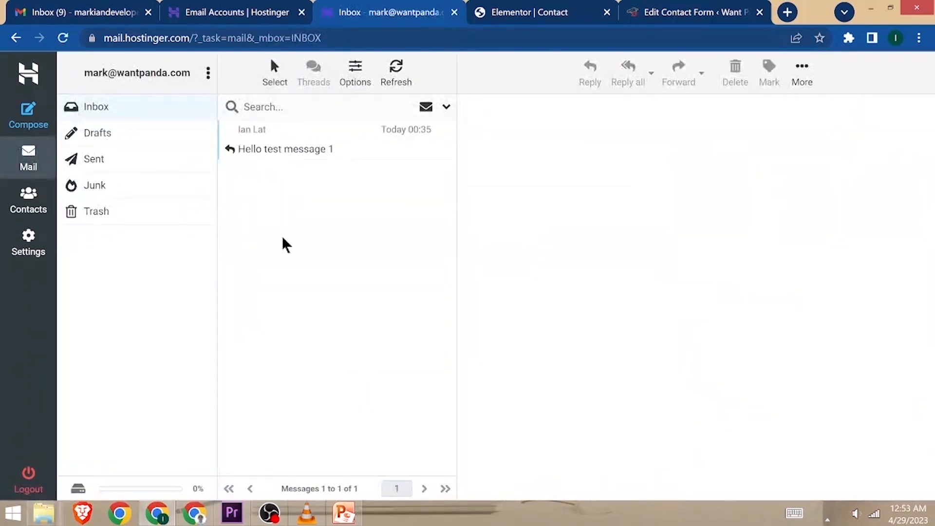
- Switch to Gmail, open the reply to "Hello test message 1" and check its sender details
left_click(105, 12)
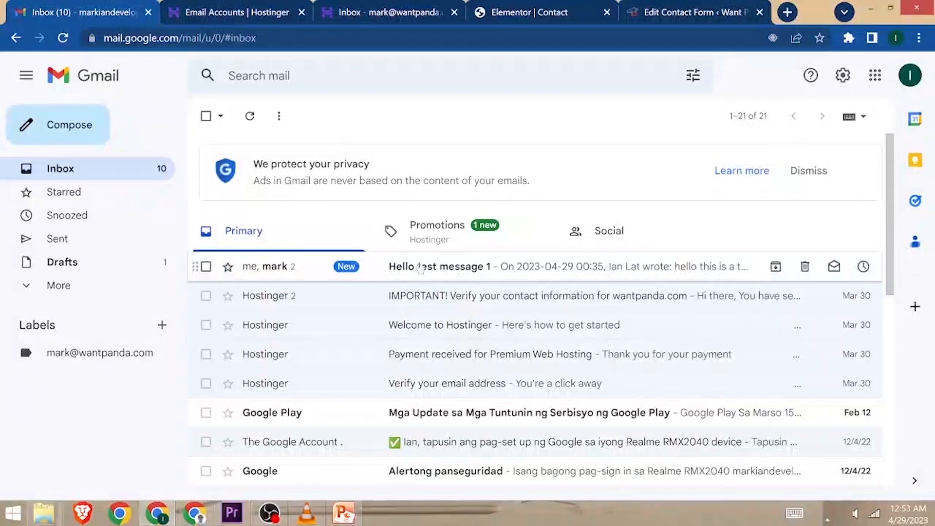
left_click(420, 268)
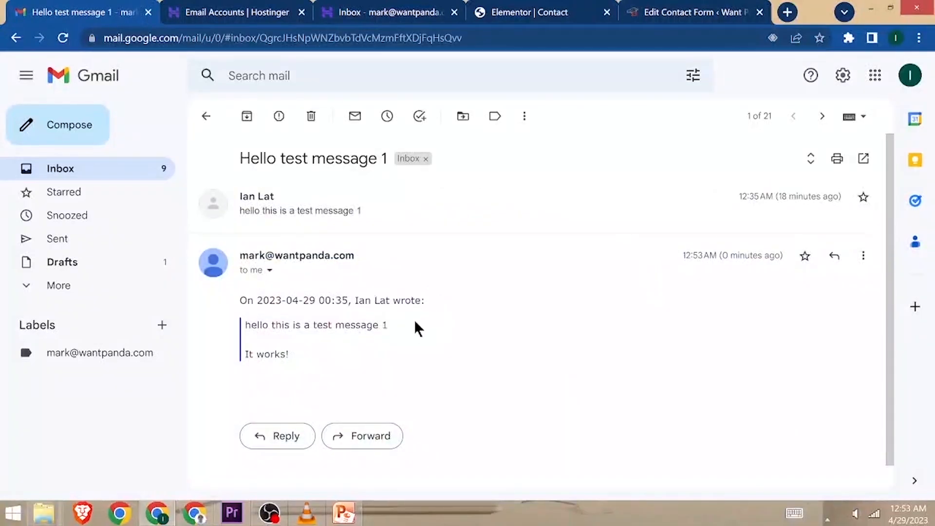
left_click(269, 271)
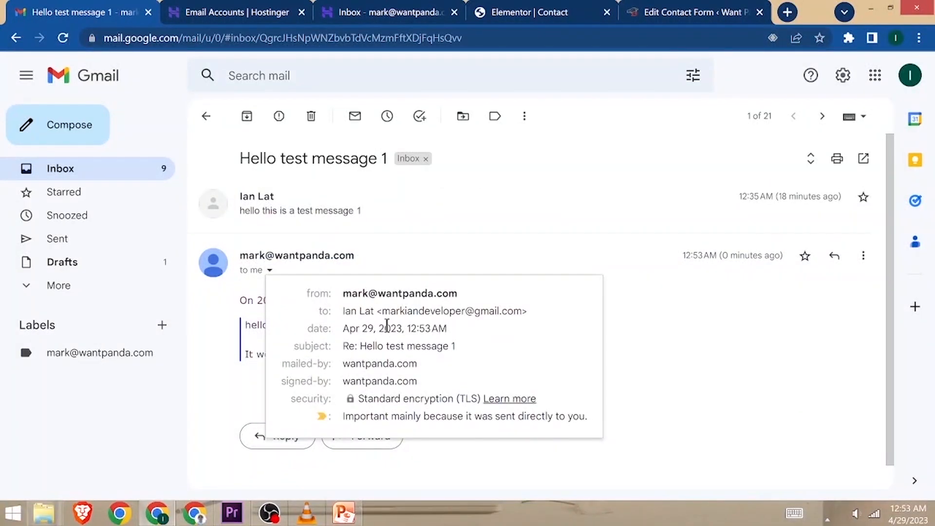
left_click_drag(358, 294, 410, 293)
left_click(466, 293)
left_click(649, 381)
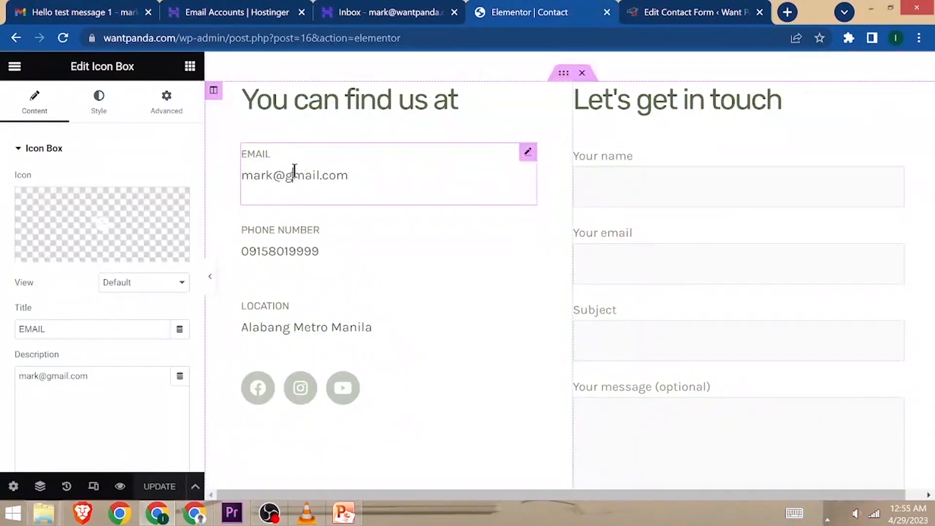
left_click_drag(92, 378, 59, 379)
type("wa")
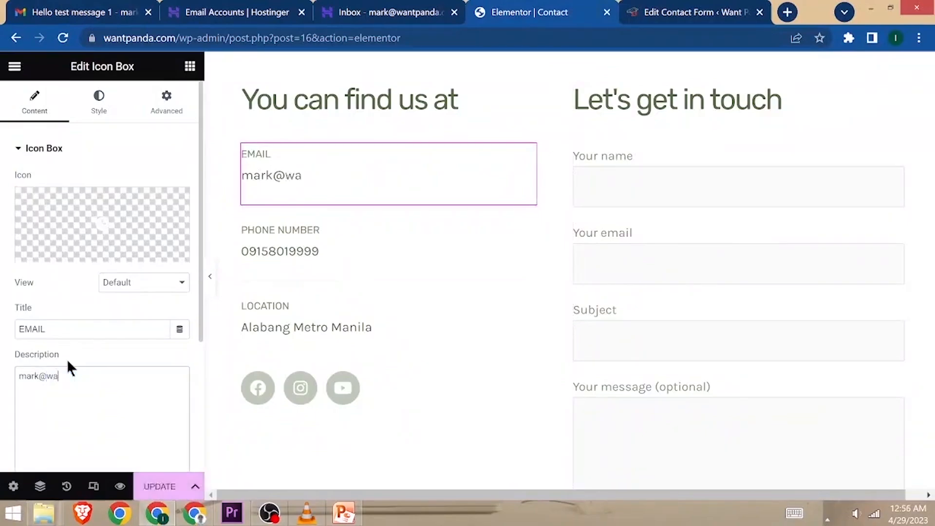
type("ntpanda.com")
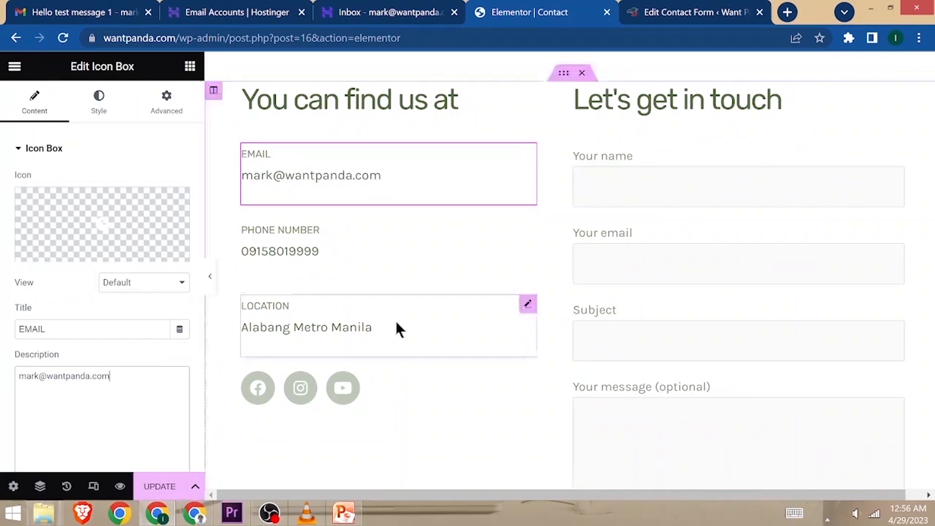
scroll(397, 327, "down", 3)
left_click(160, 487)
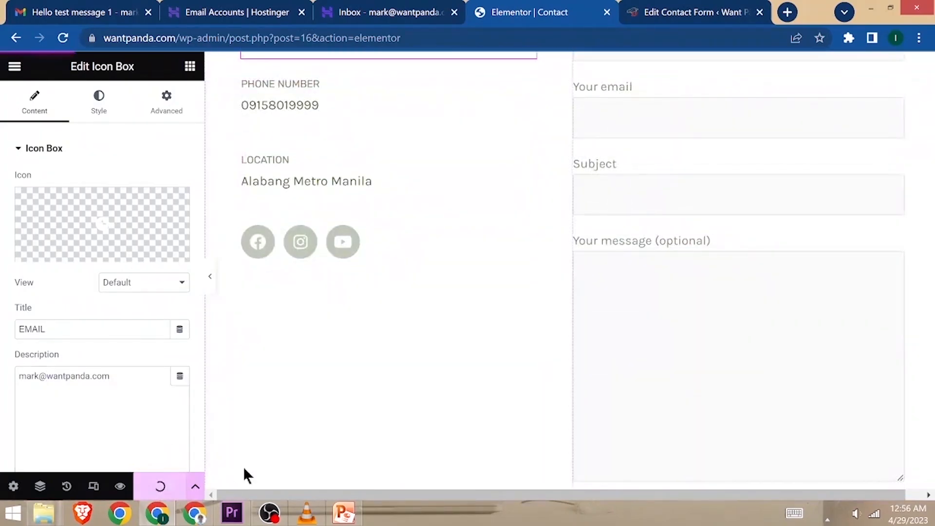
scroll(301, 413, "up", 5)
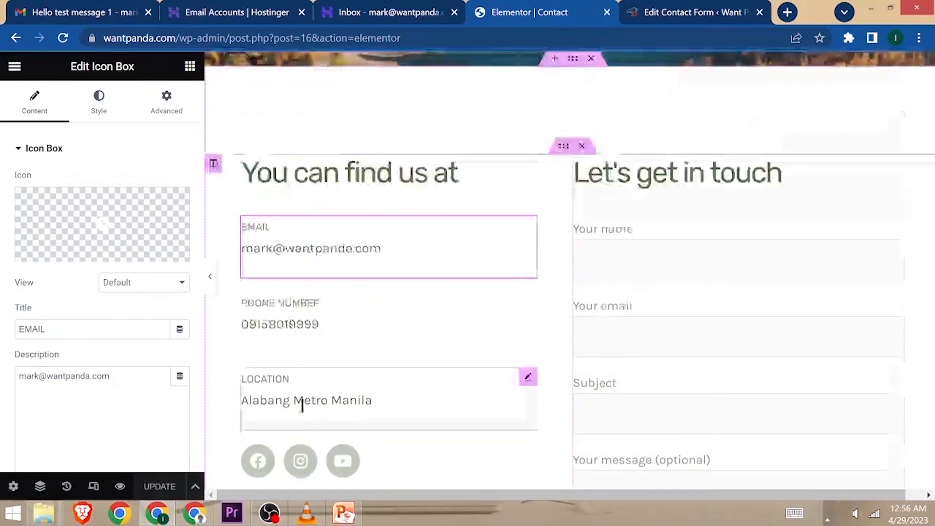
- Exit the Elementor editor and return to the WordPress list of pages
left_click(16, 68)
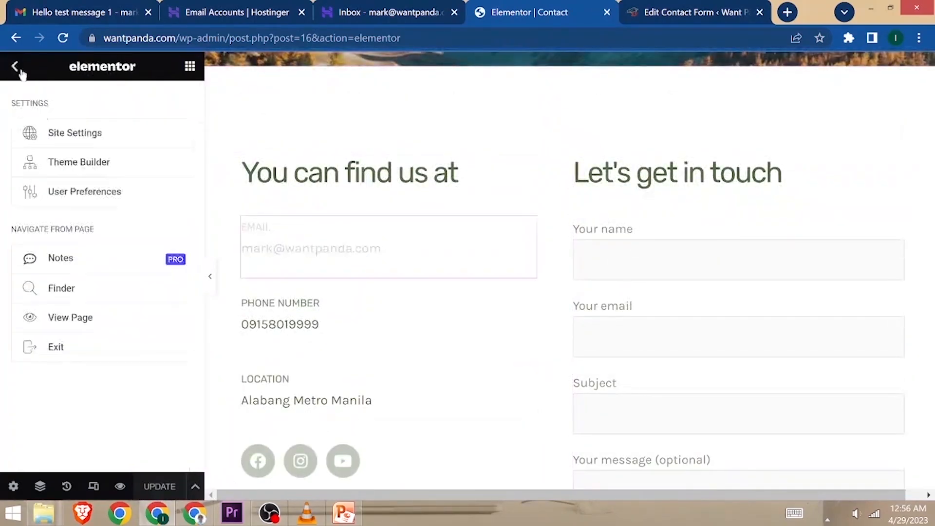
left_click(96, 355)
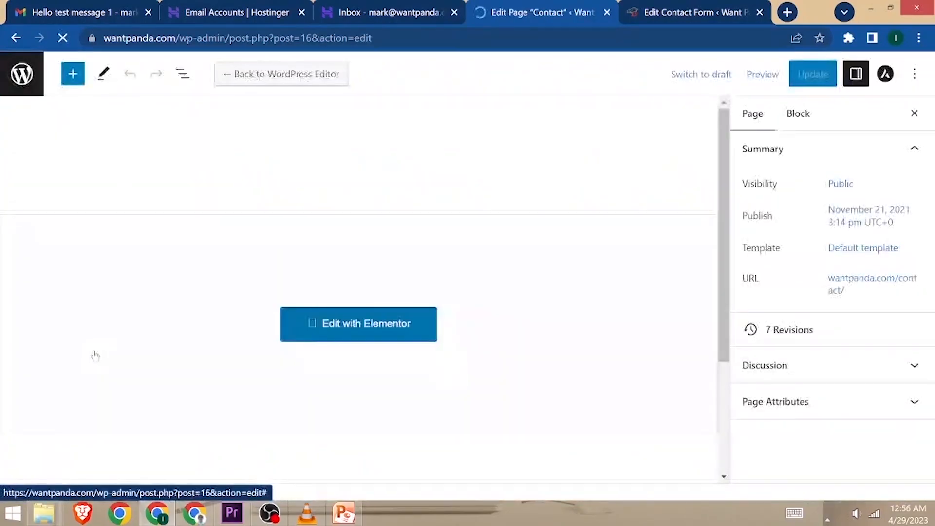
left_click(34, 78)
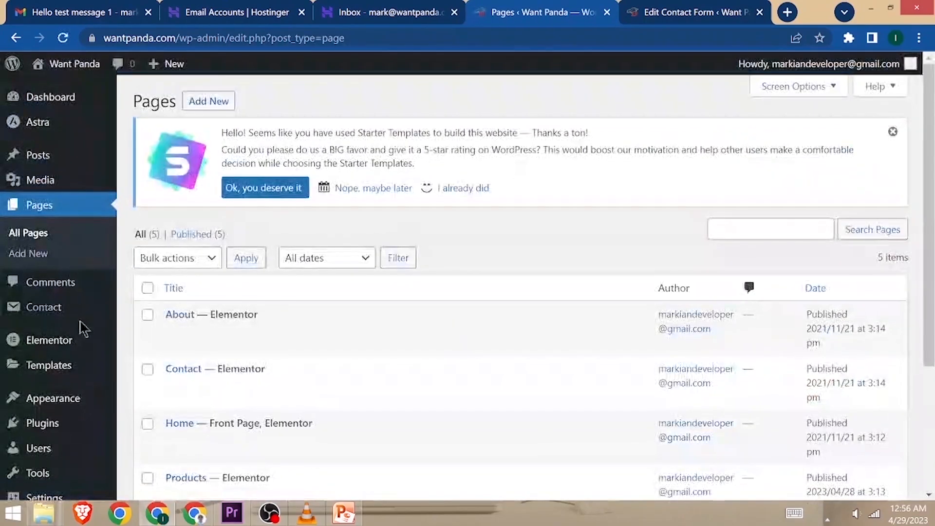
- Open "Contact form 1" from the site's contact forms and show its mail template settings
mouse_move(77, 313)
left_click(138, 310)
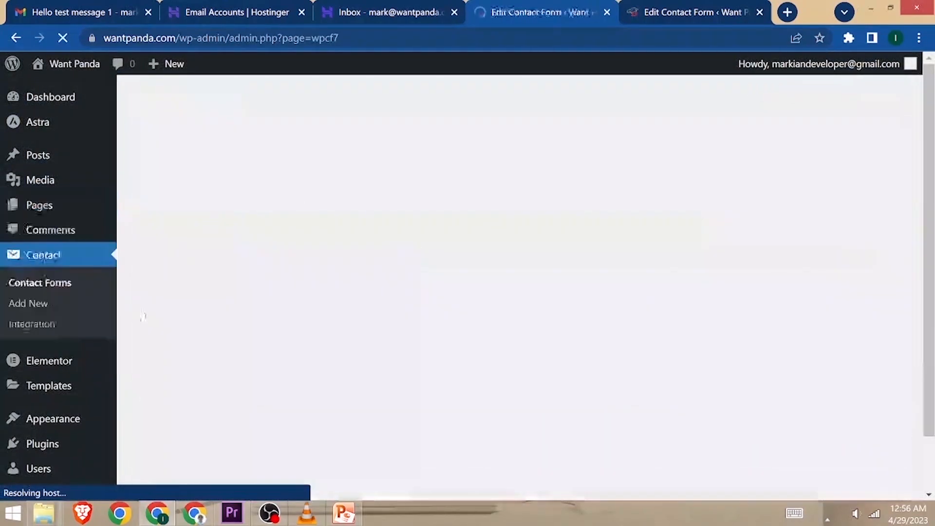
scroll(215, 318, "down", 3)
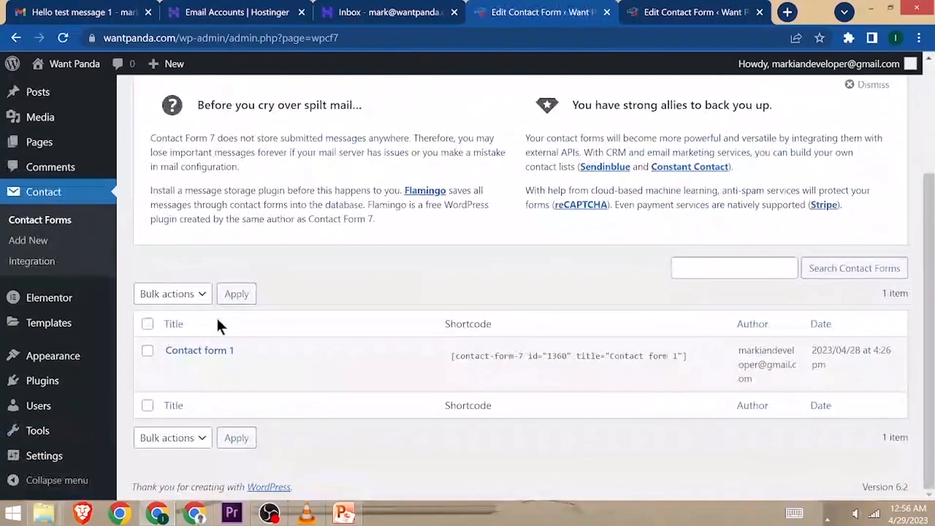
left_click(211, 351)
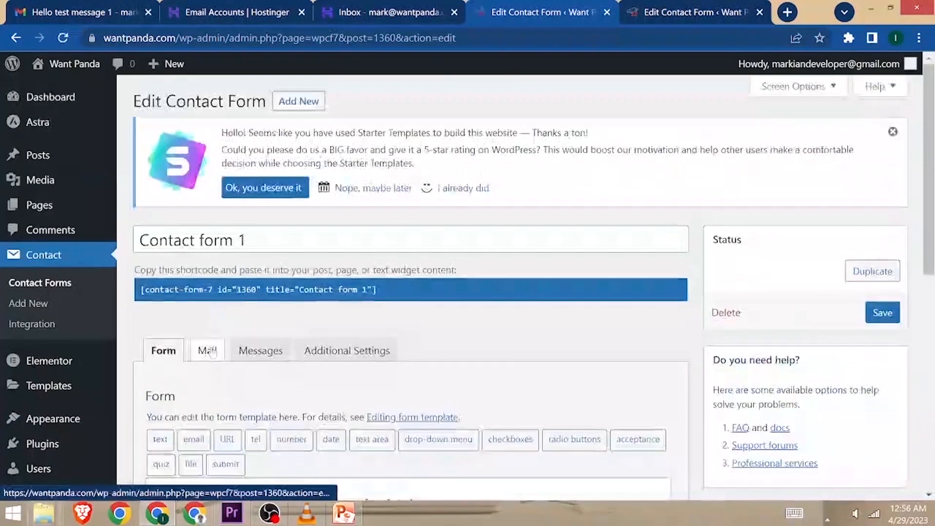
scroll(287, 318, "down", 3)
left_click(213, 204)
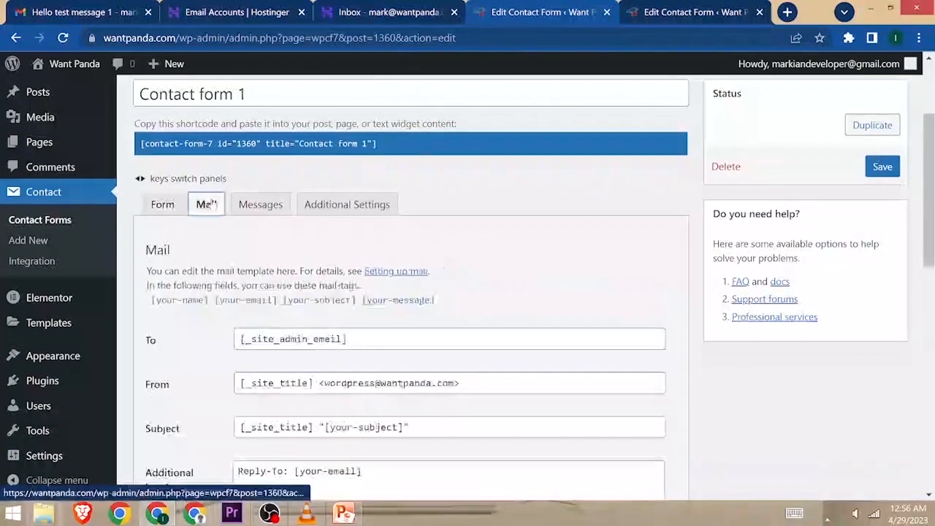
scroll(358, 368, "down", 2)
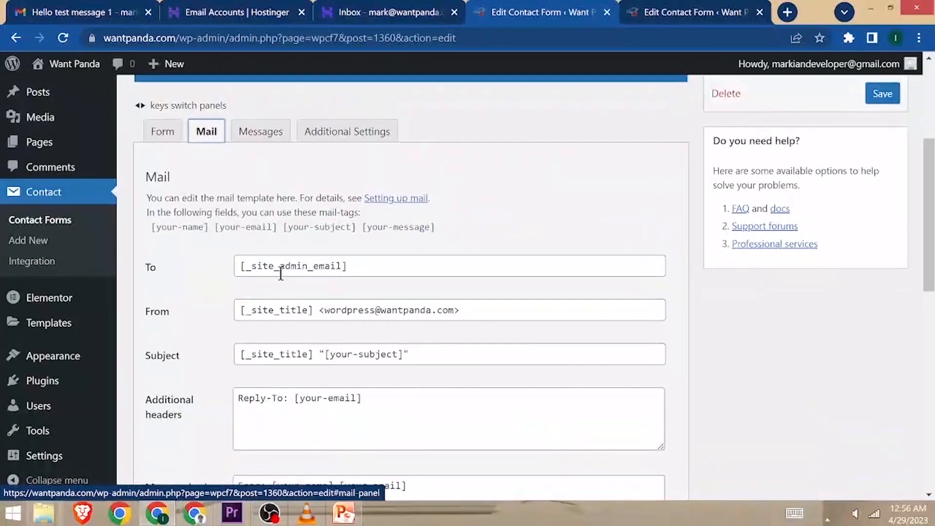
left_click_drag(361, 266, 236, 281)
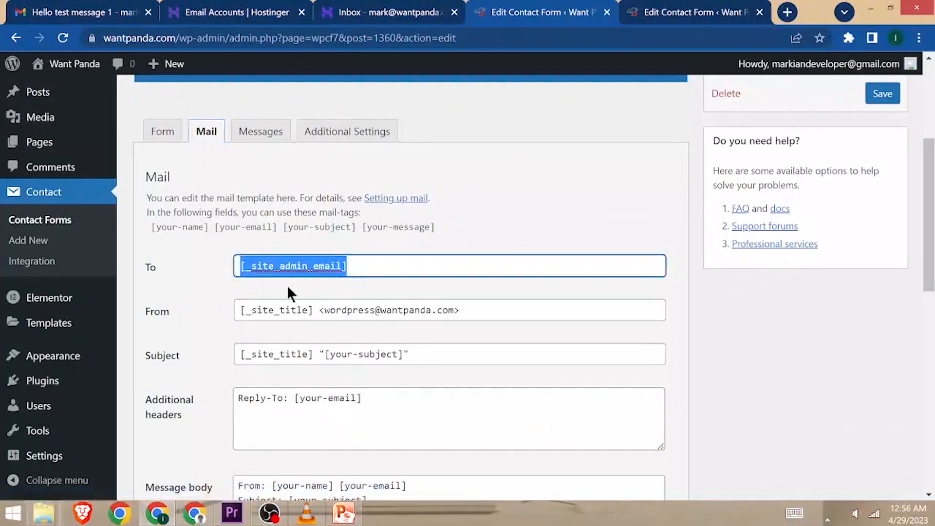
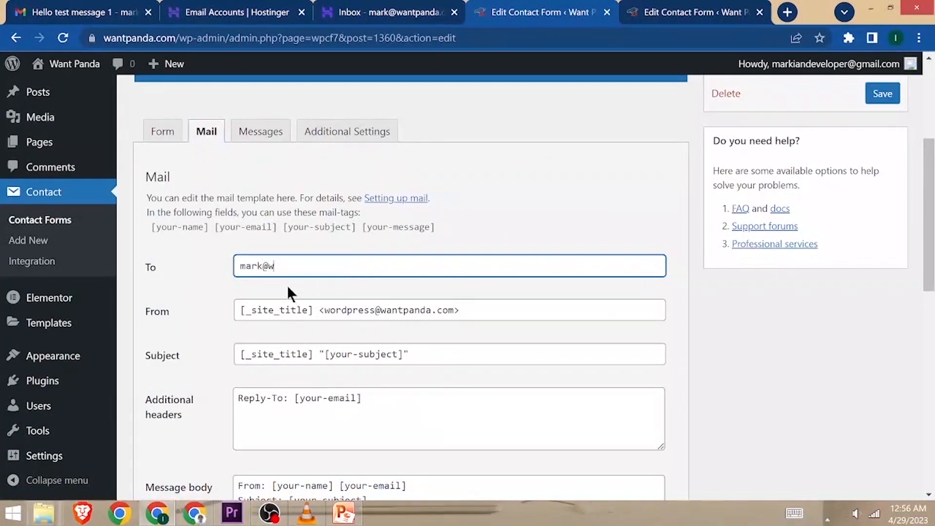
left_click(509, 375)
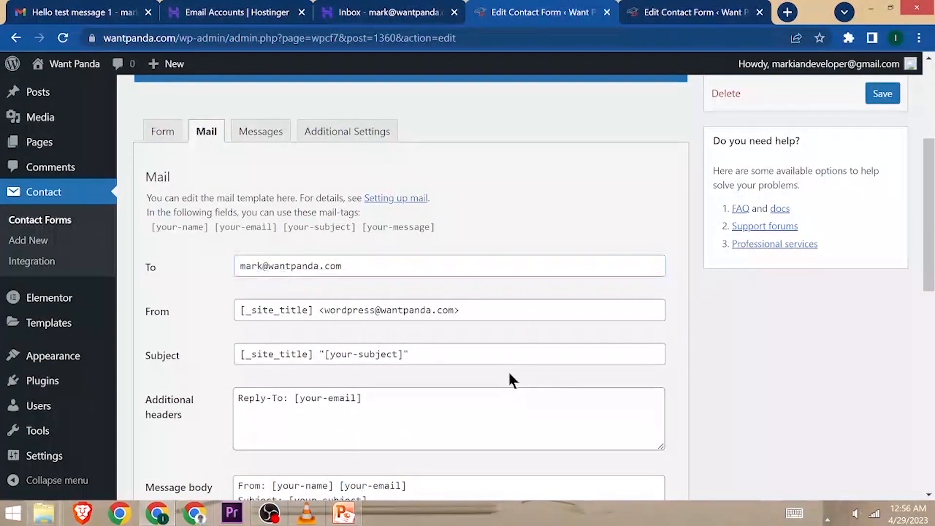
scroll(509, 372, "down", 3)
scroll(509, 373, "down", 7)
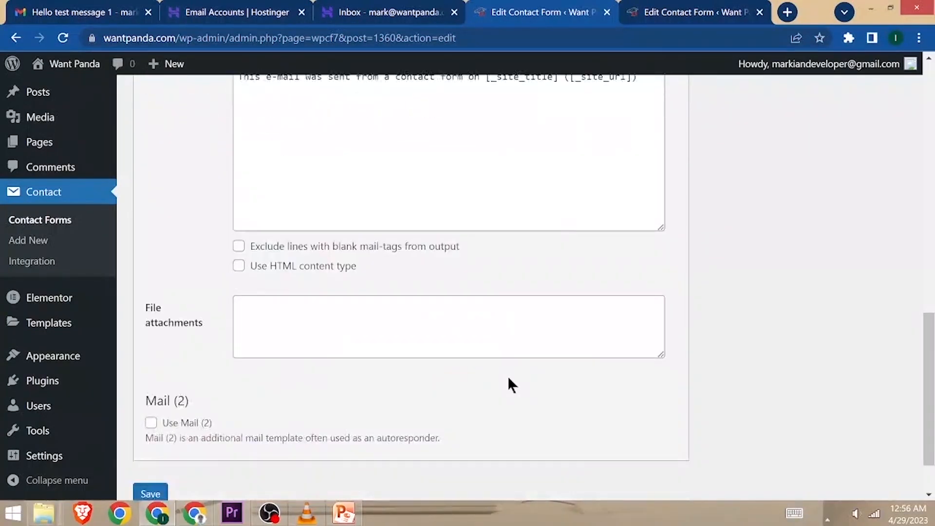
scroll(507, 376, "up", 7)
scroll(503, 381, "up", 1)
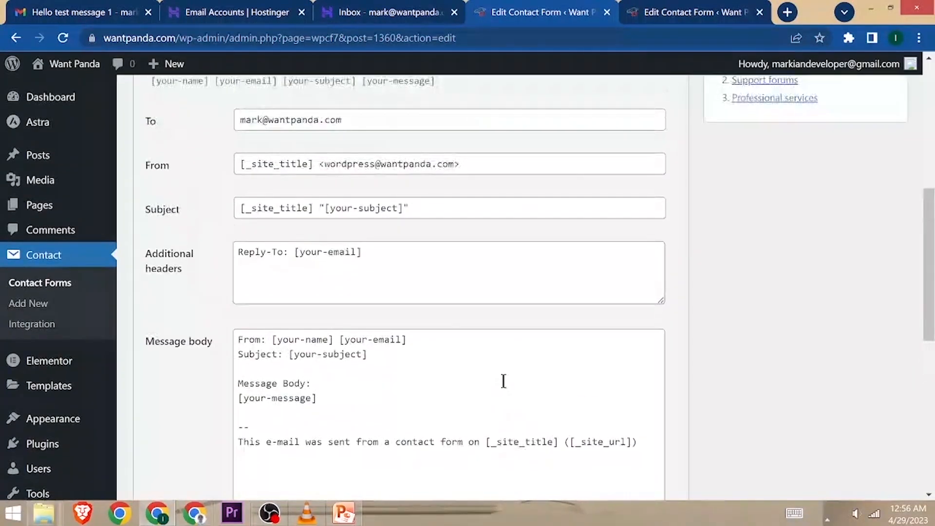
scroll(504, 381, "down", 8)
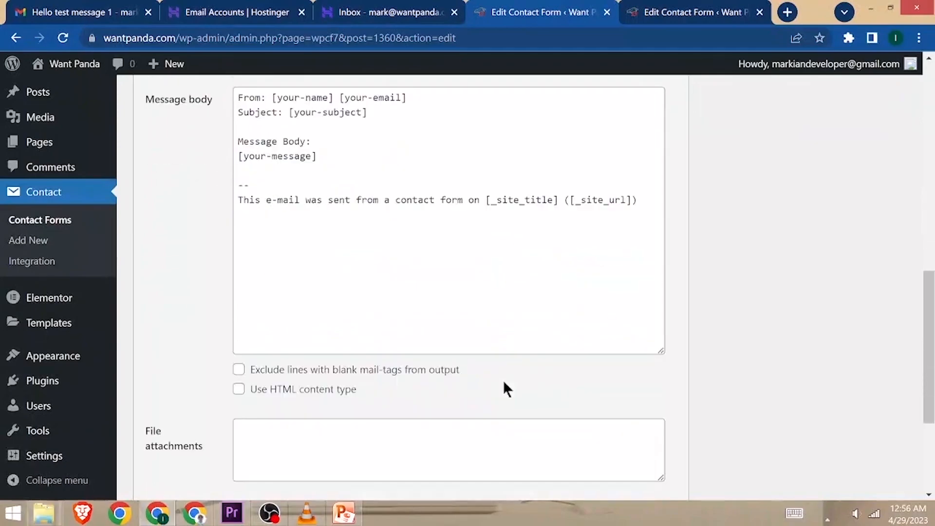
left_click(151, 426)
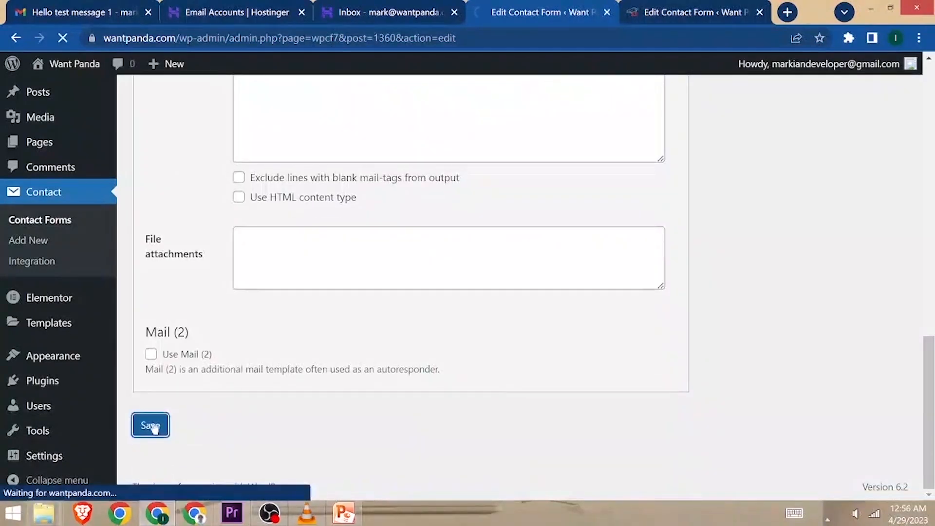
scroll(367, 411, "down", 4)
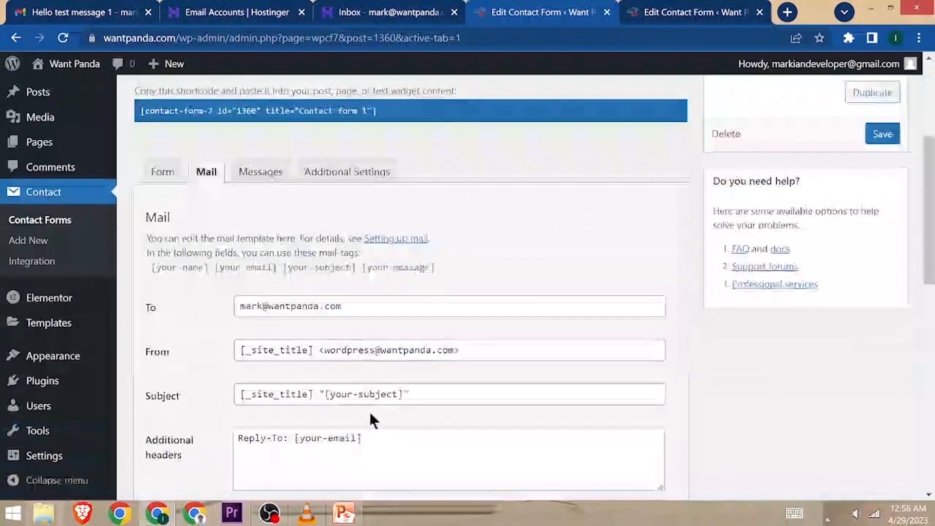
scroll(370, 411, "down", 3)
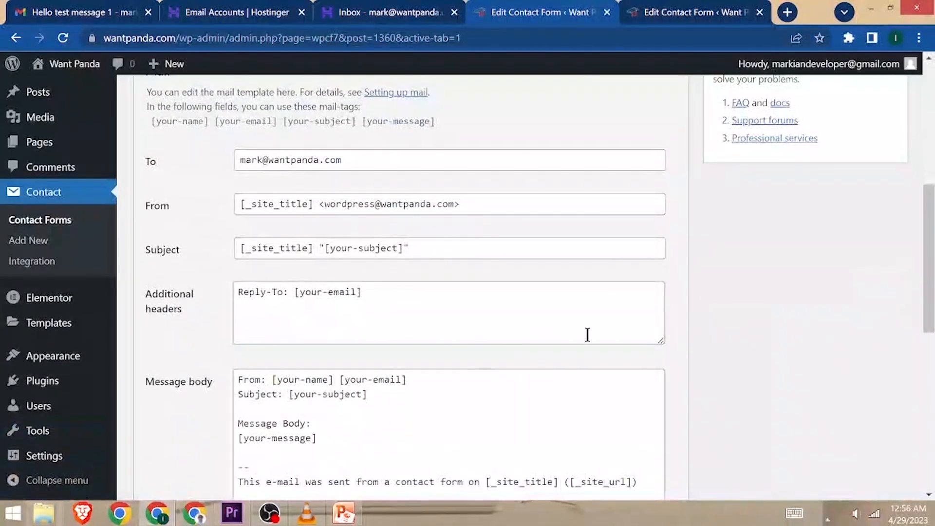
- Visit the live Want Panda site and open its Contact page
left_click(698, 13)
left_click(574, 14)
mouse_move(80, 66)
left_click(78, 92)
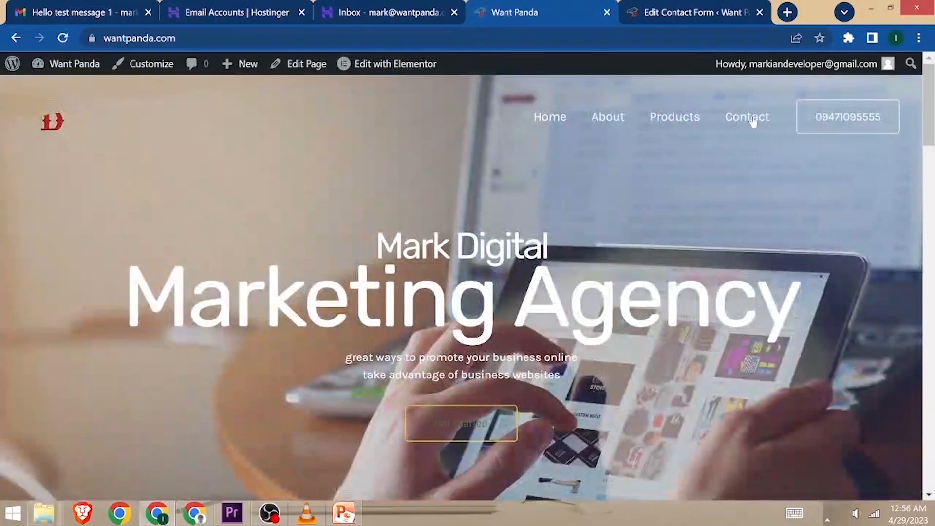
left_click(753, 121)
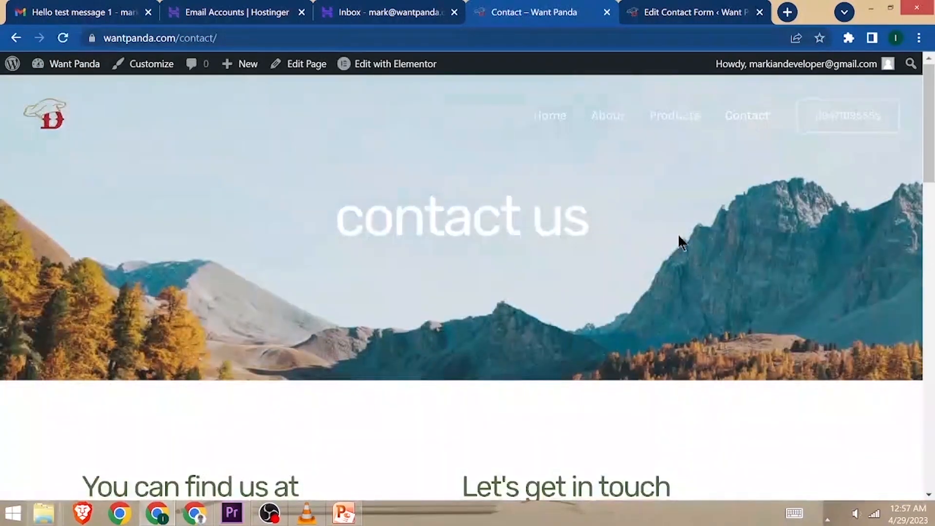
- Submit the contact form with a sender name and email, subject "hello test 2" and message "this is test email 2"
scroll(677, 234, "down", 5)
left_click(635, 284)
type("ian")
key("Tab")
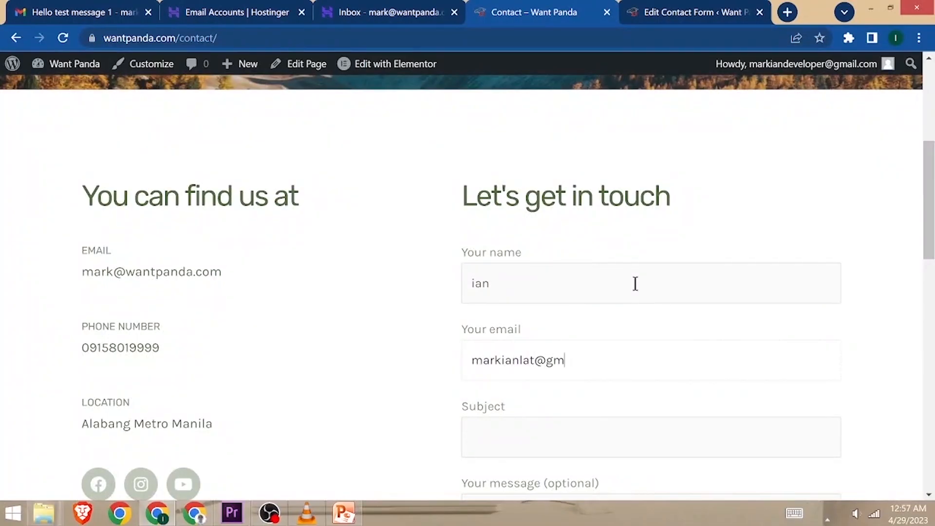
scroll(597, 374, "down", 1)
left_click(597, 372)
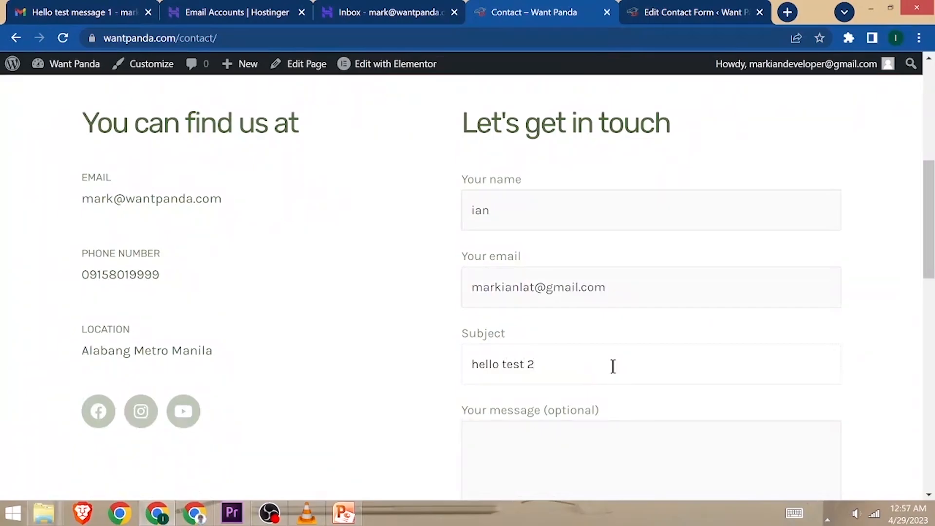
scroll(613, 366, "down", 2)
left_click(592, 327)
type("this is test email 2")
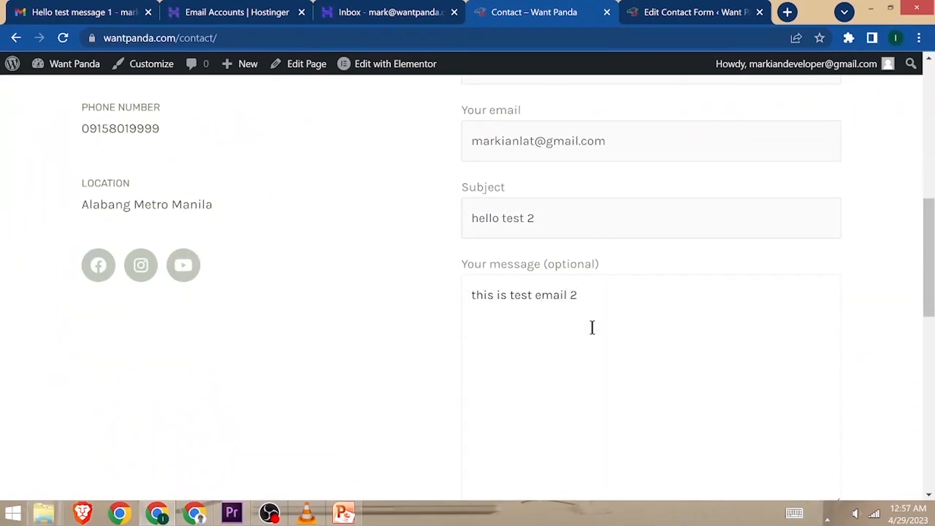
scroll(624, 322, "down", 2)
left_click(495, 394)
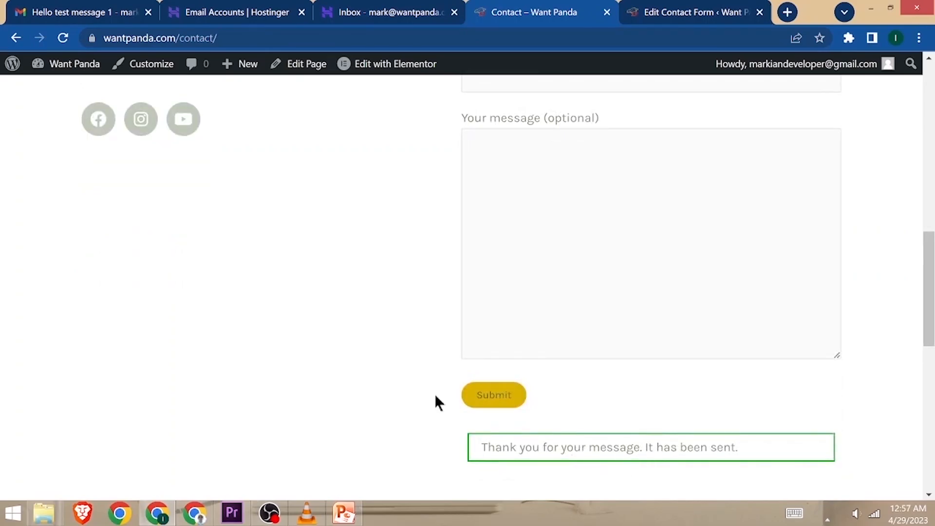
- Switch to the Hostinger webmail, refresh the inbox and open the "hello test 2" message from the contact form
left_click(267, 17)
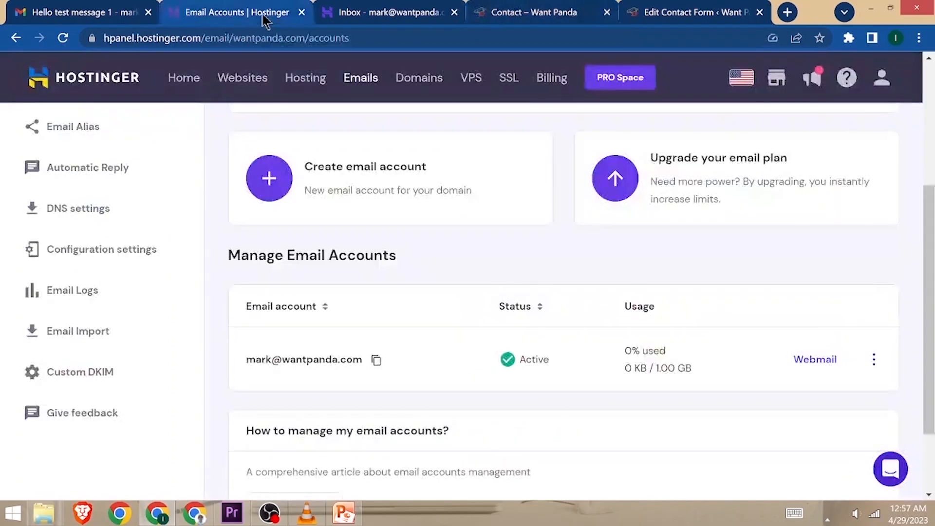
left_click(361, 12)
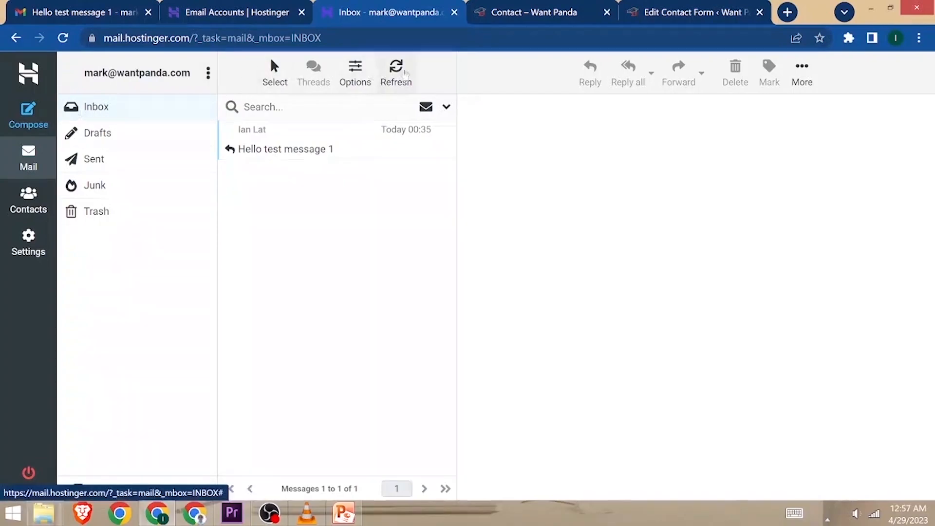
left_click(404, 73)
left_click(404, 73)
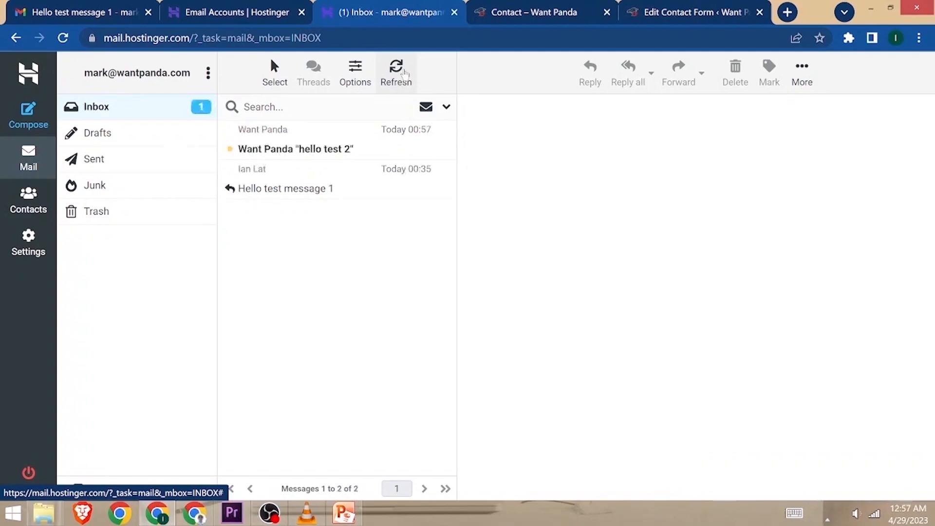
left_click(301, 138)
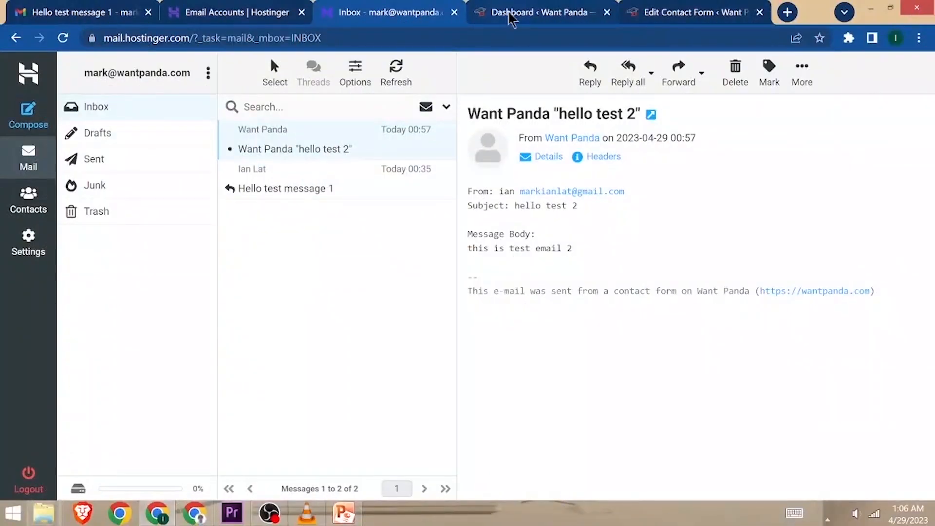
- Return to the WordPress admin, search the plugin directory for "google site", then install and activate Site Kit by Google
left_click(509, 15)
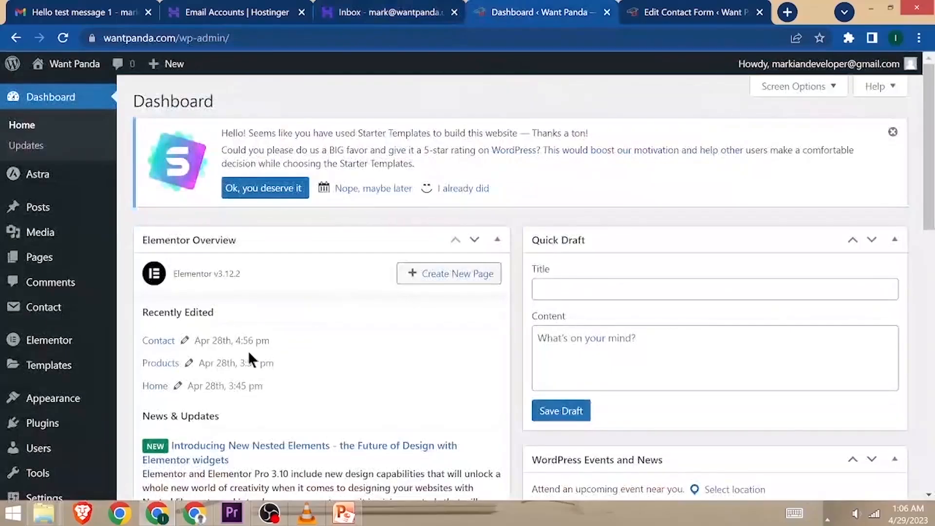
scroll(248, 355, "down", 3)
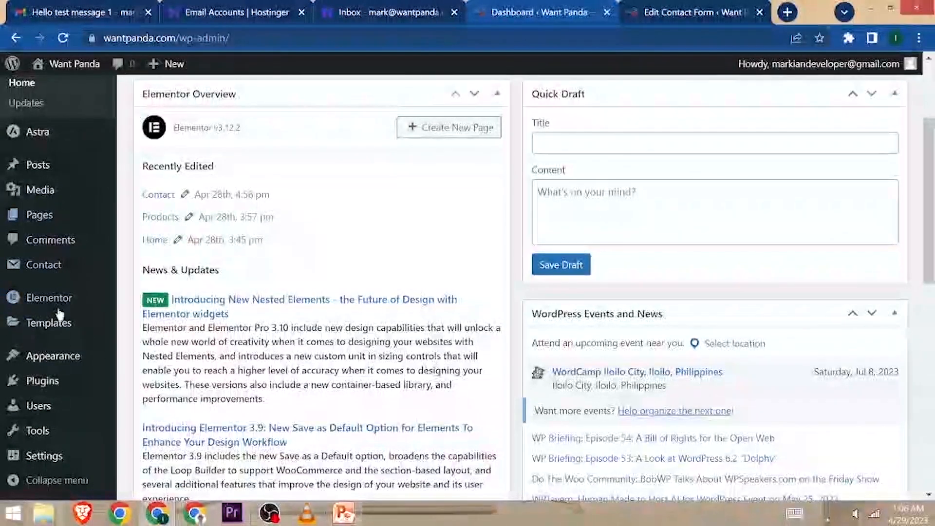
mouse_move(59, 385)
left_click(166, 405)
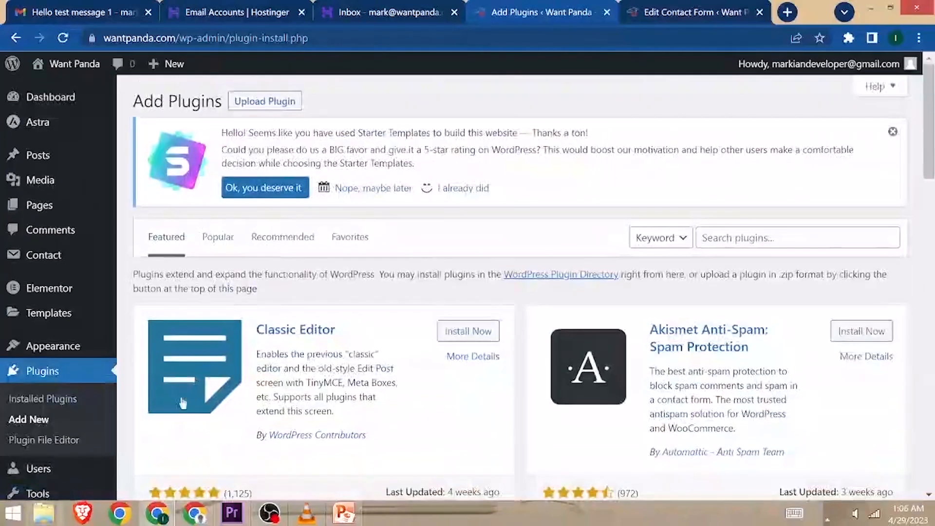
left_click(770, 237)
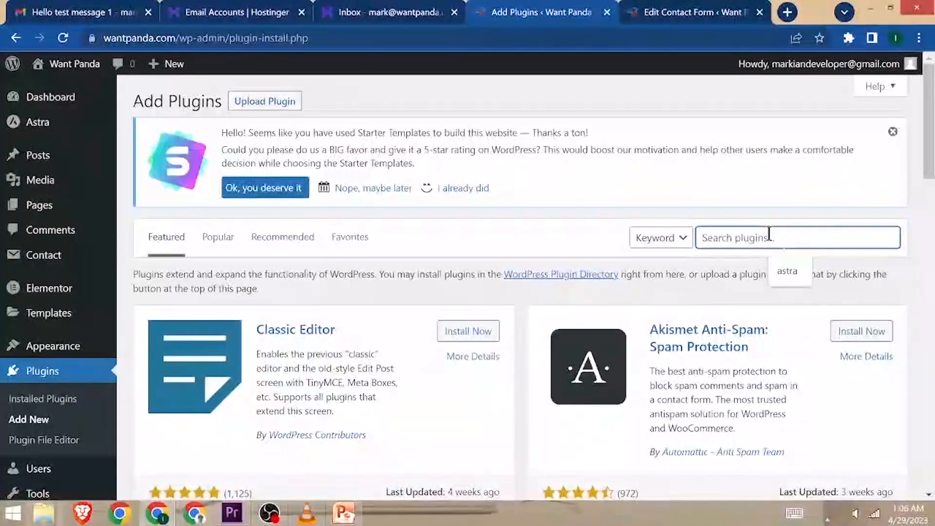
type("google site")
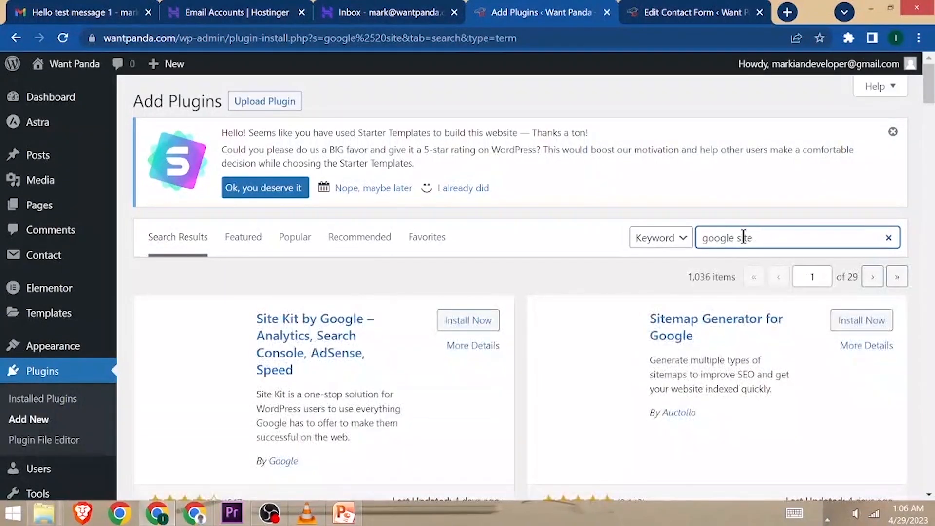
left_click(460, 320)
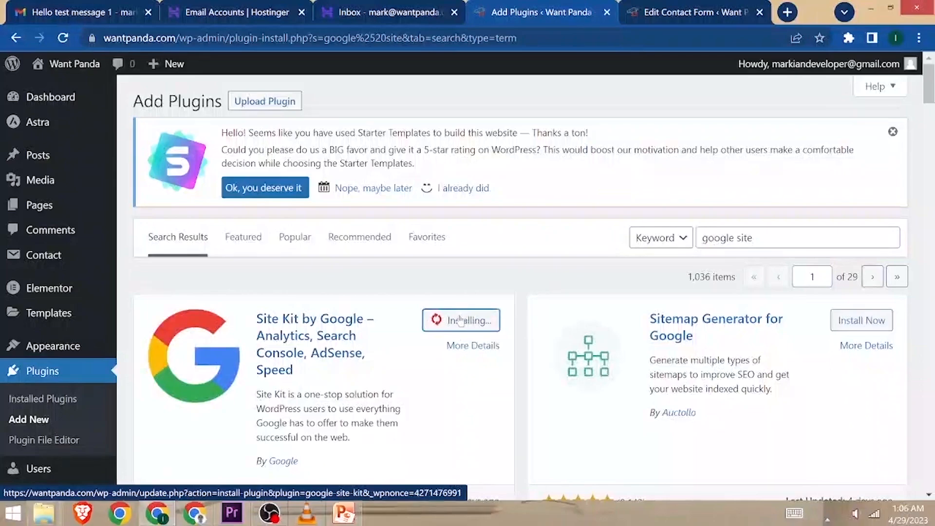
left_click(474, 322)
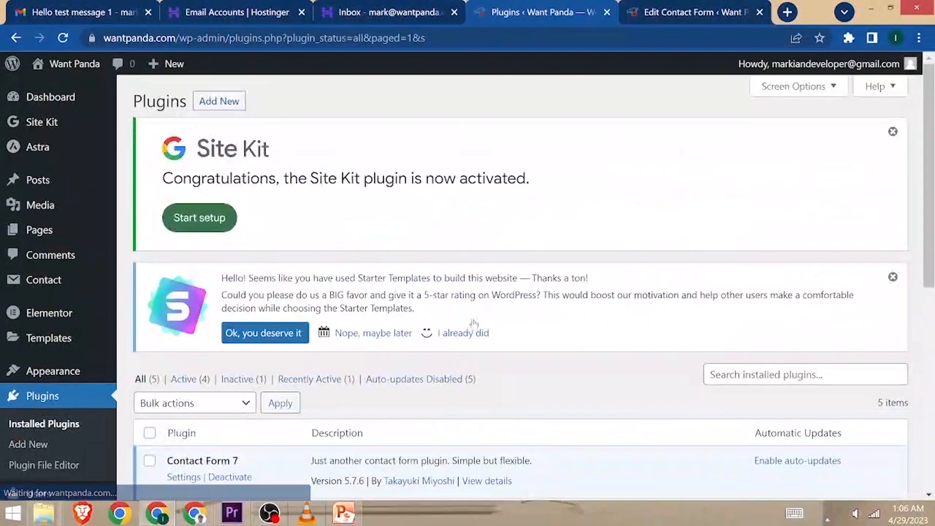
- Open the Site Kit setup page and choose to connect Google Analytics as part of the setup
mouse_move(70, 128)
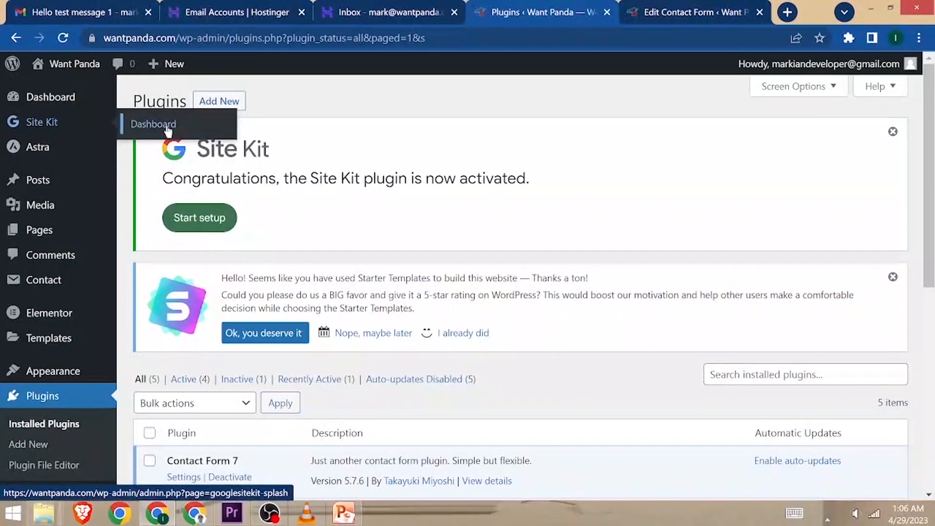
left_click(138, 126)
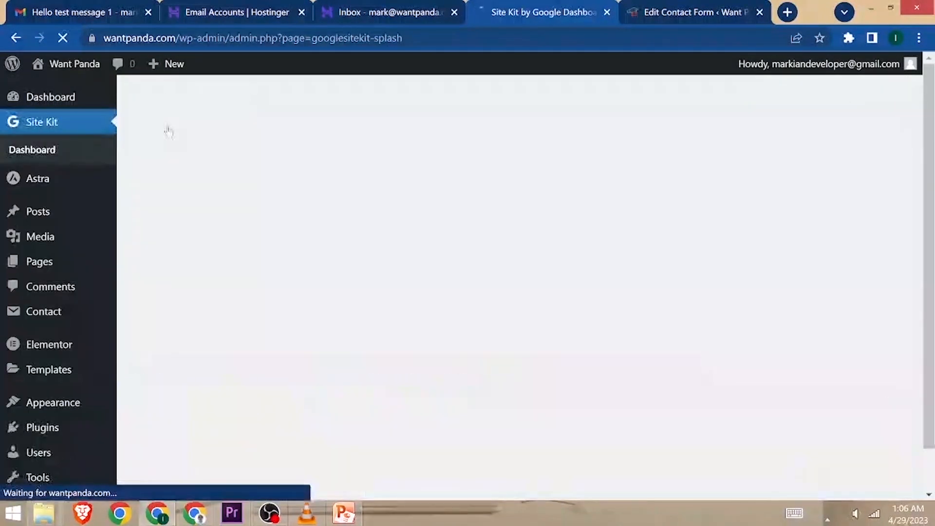
scroll(340, 202, "down", 3)
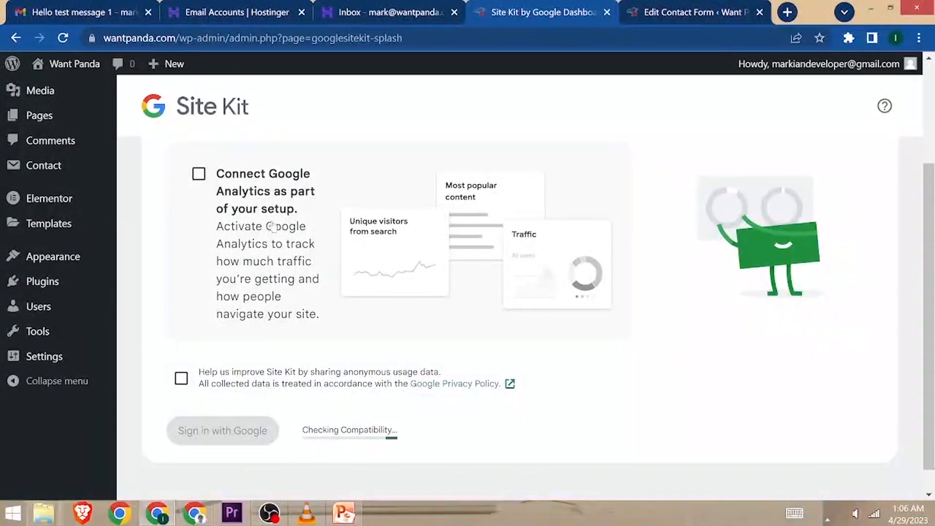
left_click(199, 173)
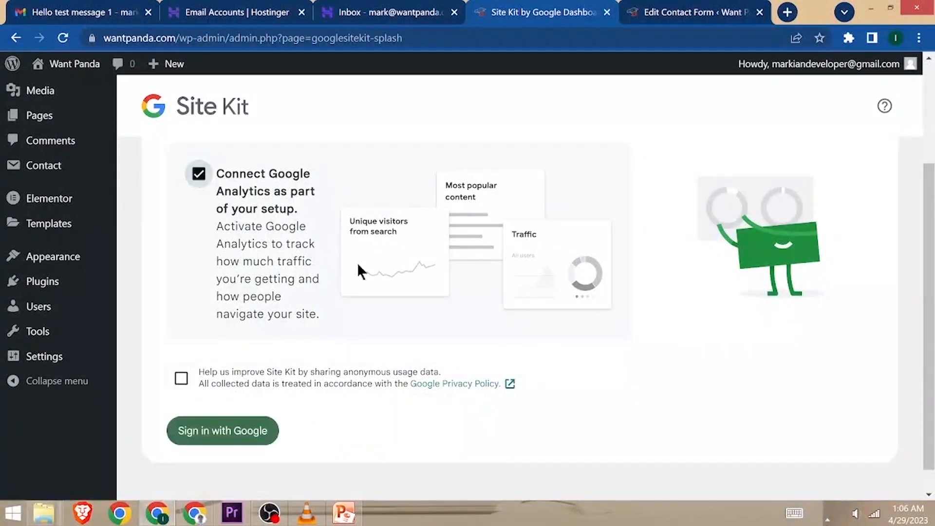
- Sign in to Site Kit with the listed Google account and grant it all of the requested permissions
scroll(350, 297, "down", 1)
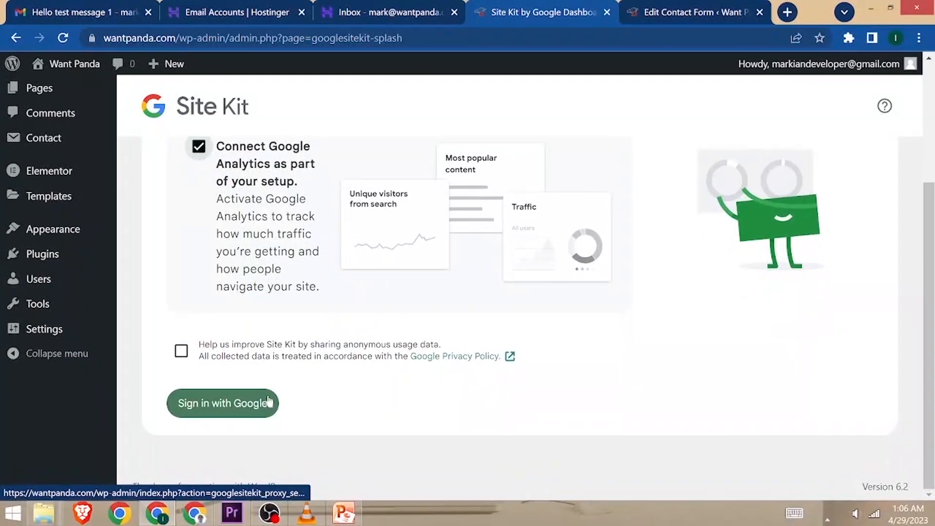
left_click(269, 401)
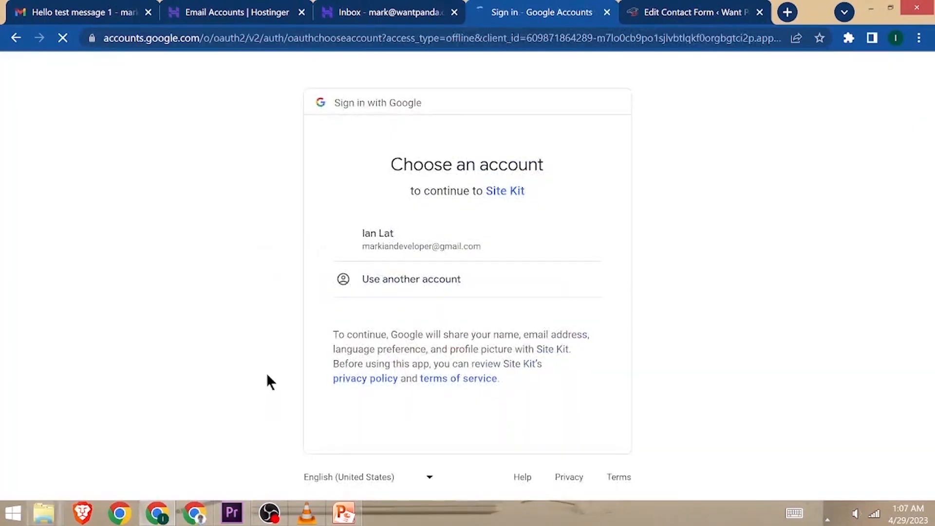
left_click(436, 246)
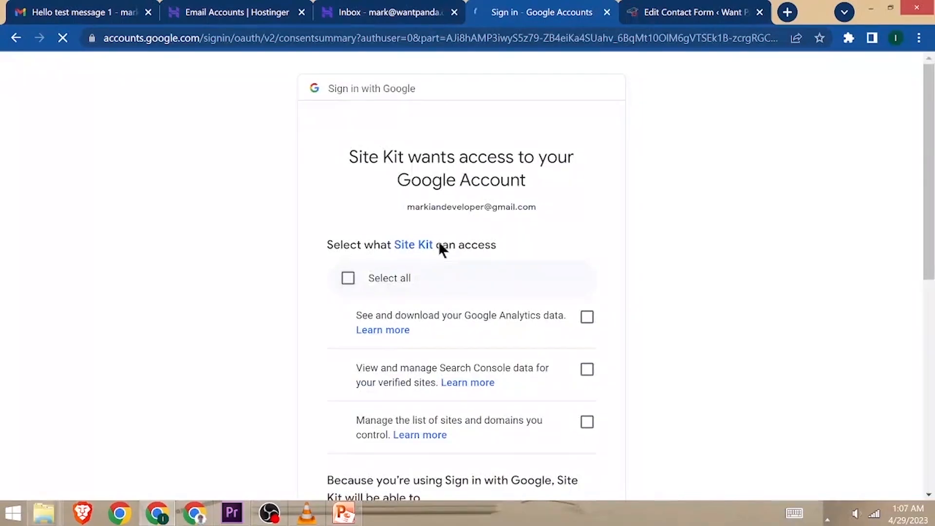
left_click(420, 273)
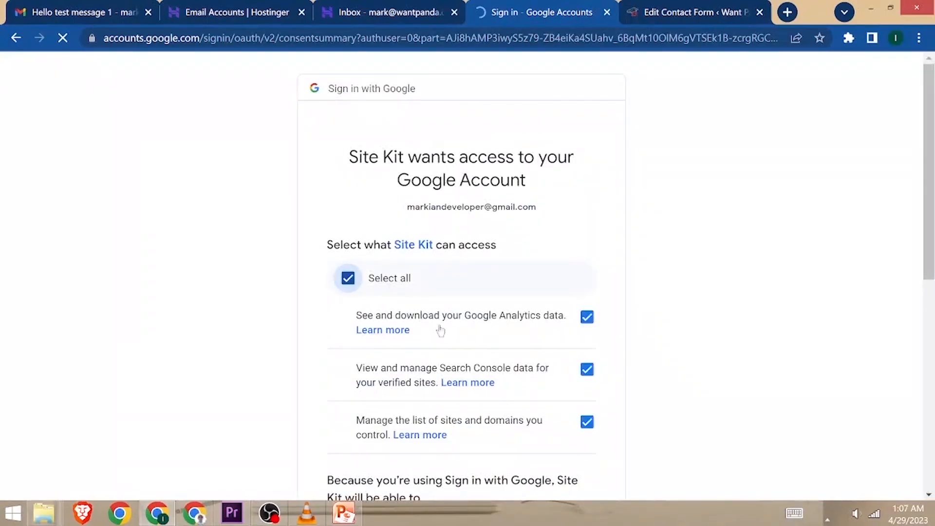
scroll(438, 330, "down", 4)
scroll(480, 346, "down", 5)
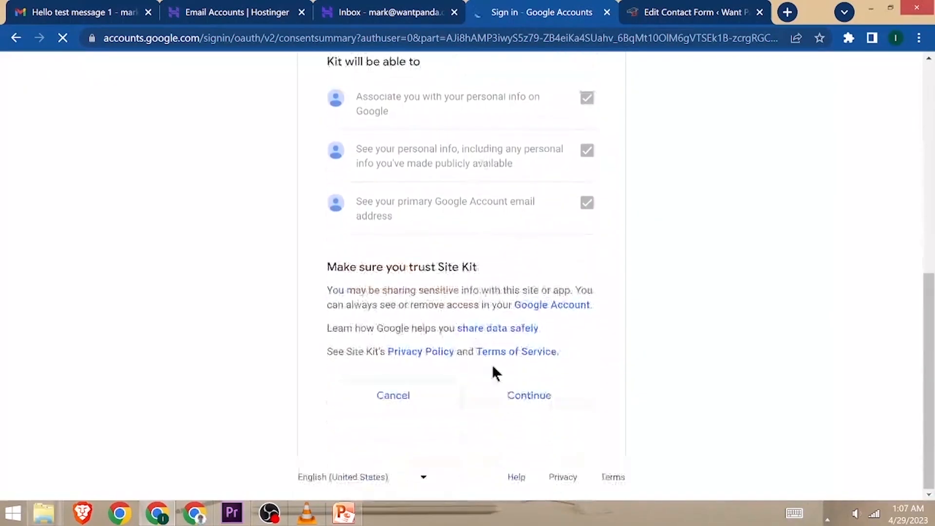
left_click(538, 392)
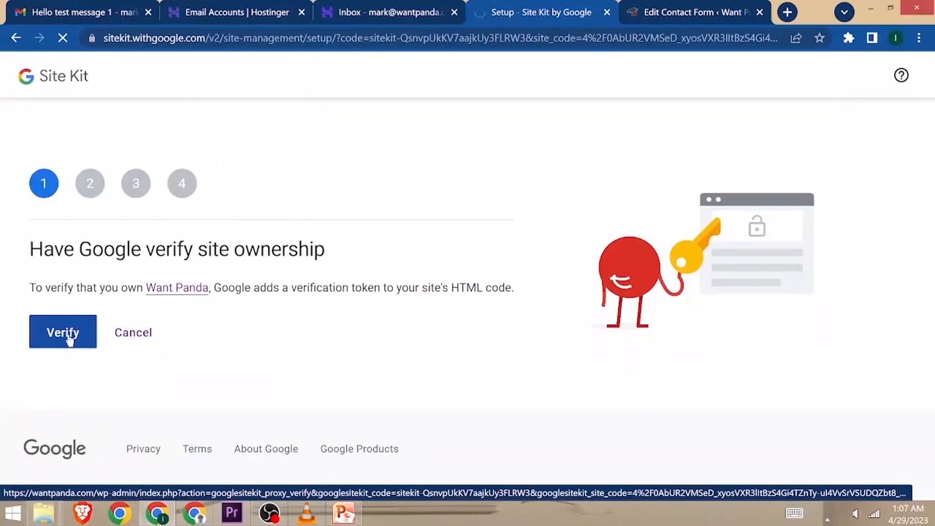
- Complete Site Kit's four setup stages, from site ownership verification and dashboard metrics through Search Console to Google Analytics
left_click(70, 340)
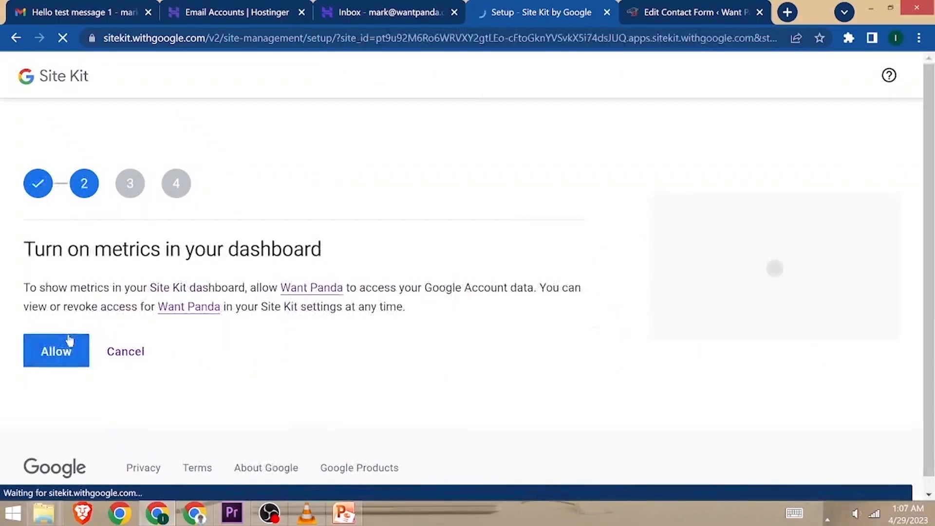
left_click(69, 349)
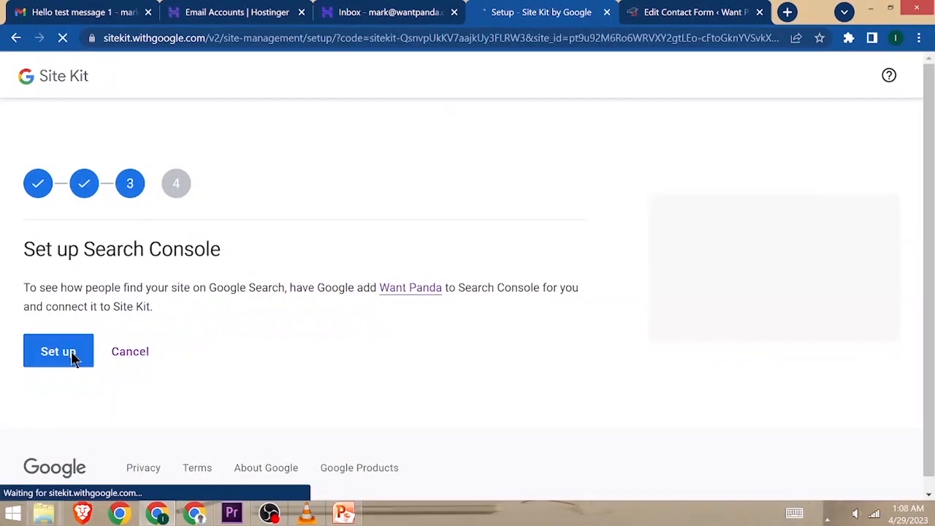
left_click(72, 357)
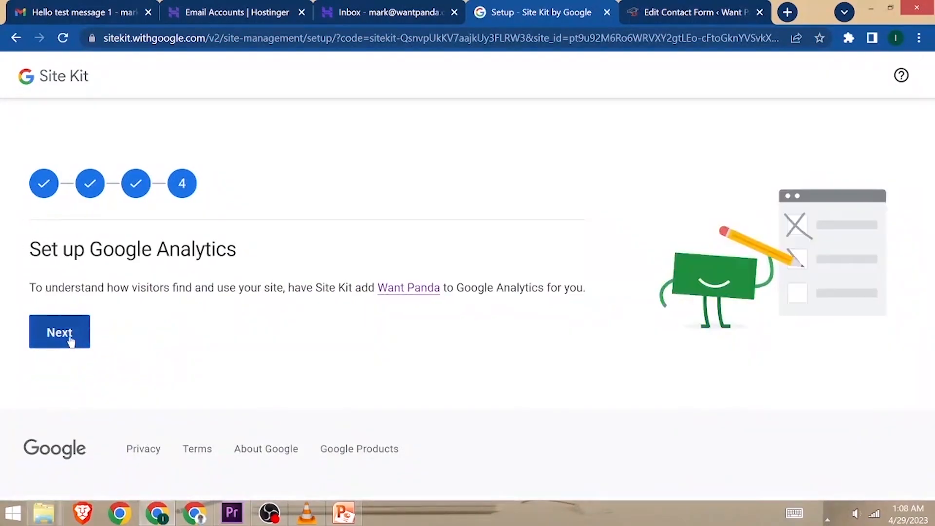
left_click(70, 340)
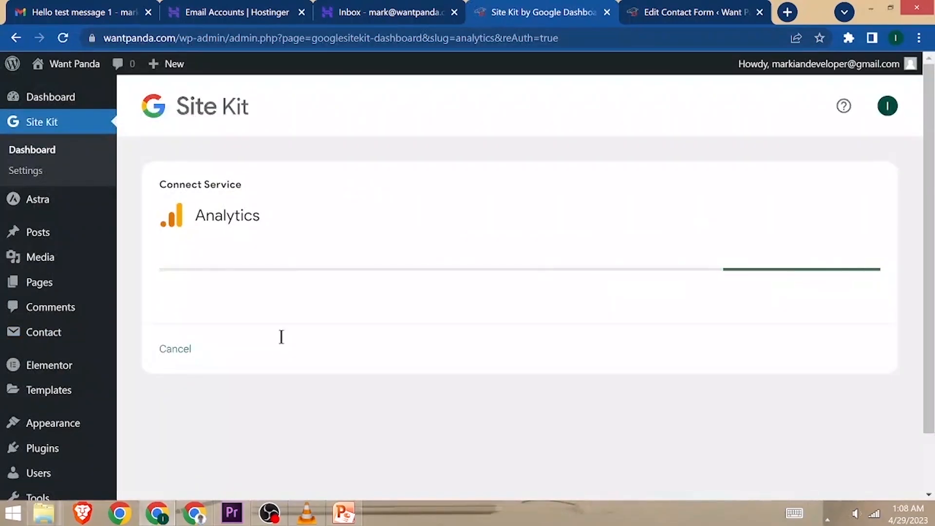
- Create an Analytics account with the prefilled details and grant Site Kit all of the additional Google account access
scroll(378, 306, "down", 4)
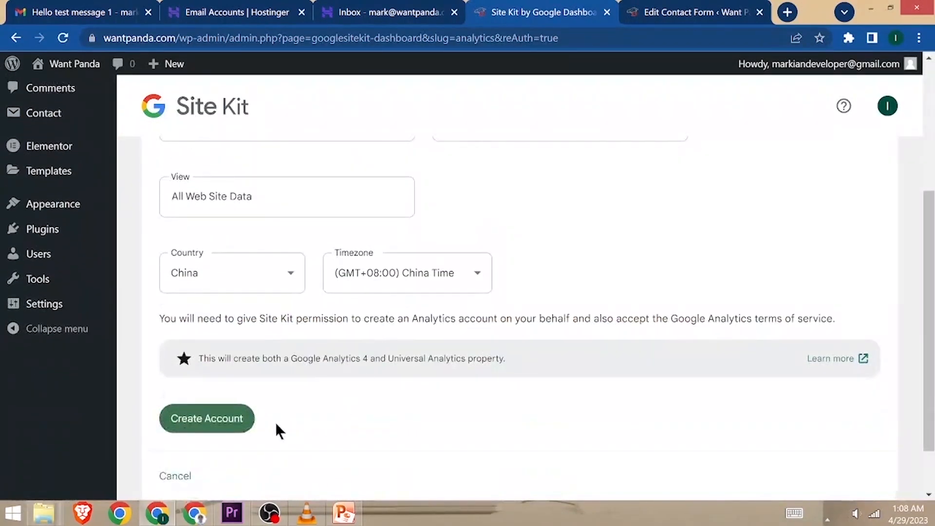
left_click(223, 421)
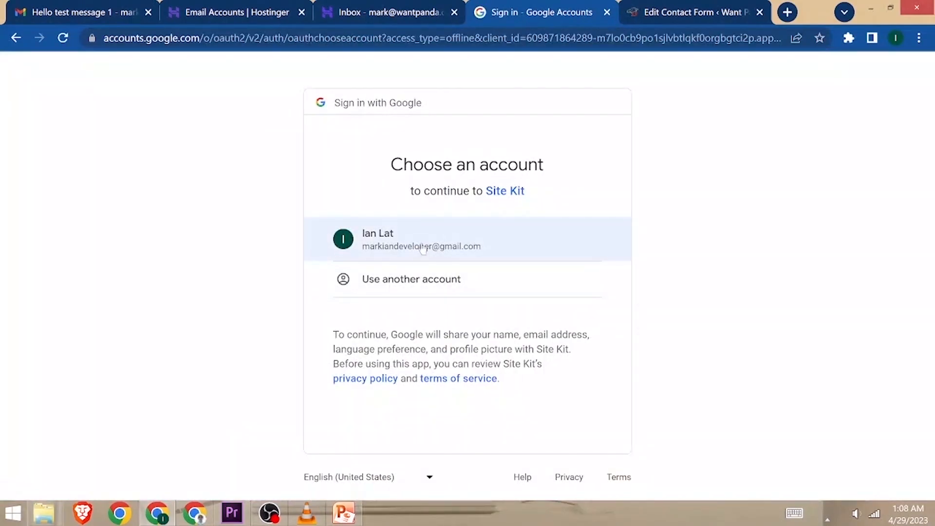
left_click(422, 246)
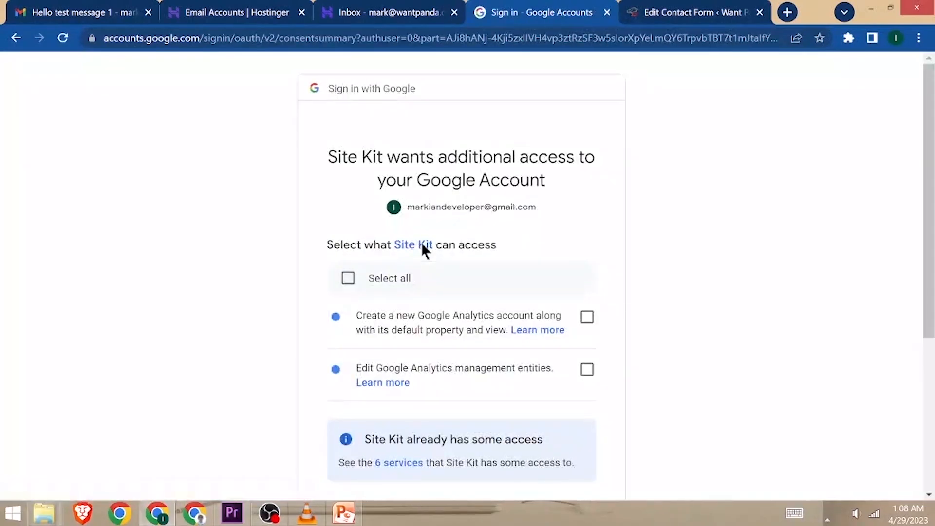
left_click(387, 276)
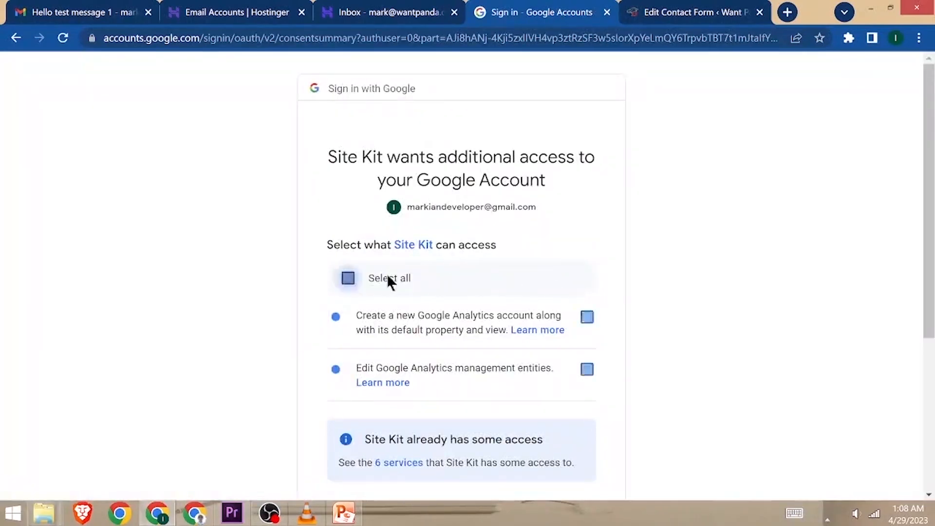
scroll(443, 290, "down", 4)
left_click(507, 418)
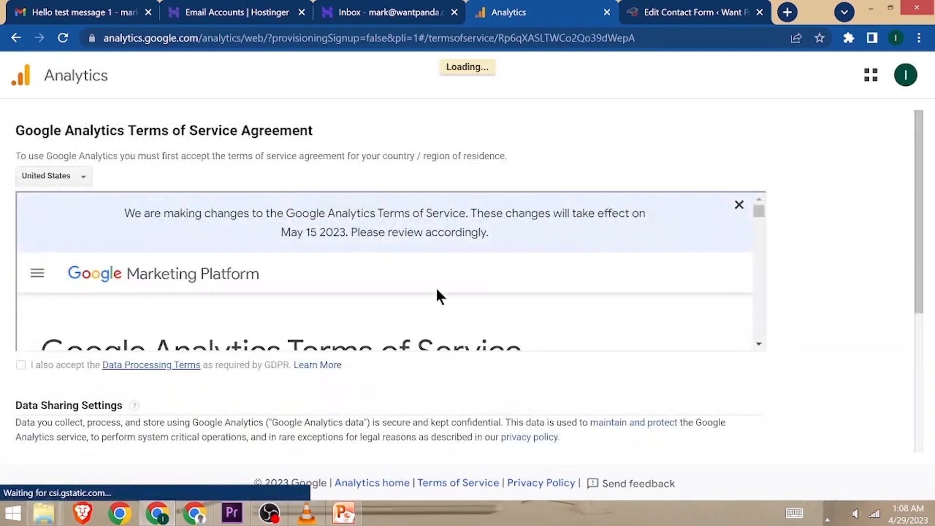
- Accept the Google Analytics Terms of Service, including the GDPR Data Processing Terms
scroll(436, 287, "down", 5)
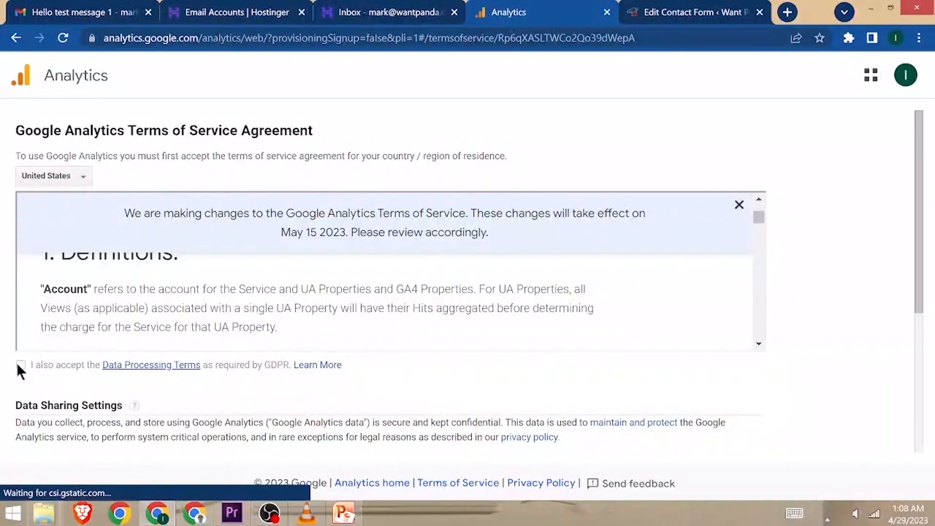
scroll(685, 403, "down", 5)
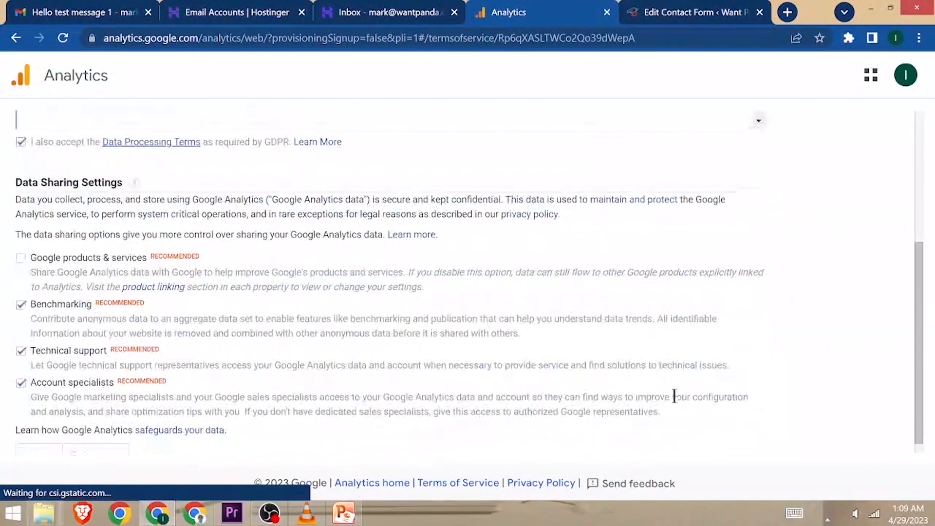
left_click(38, 443)
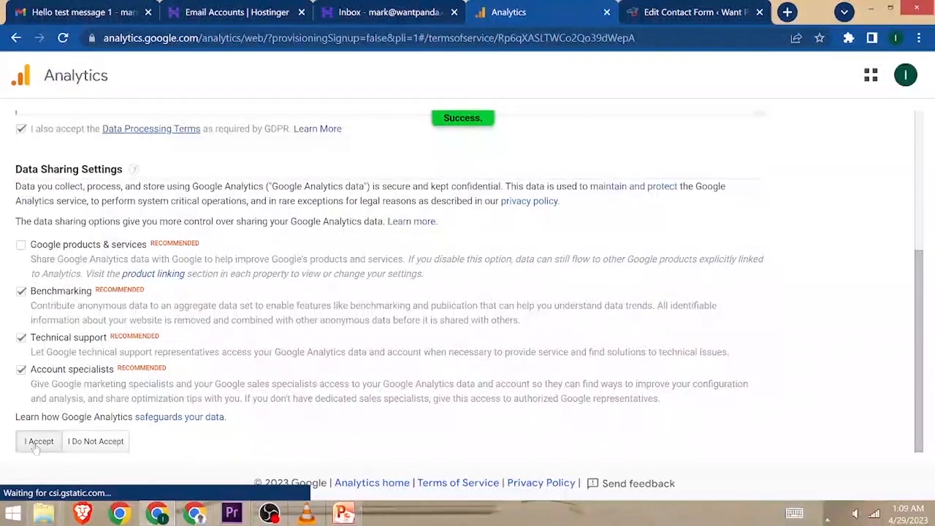
left_click(263, 324)
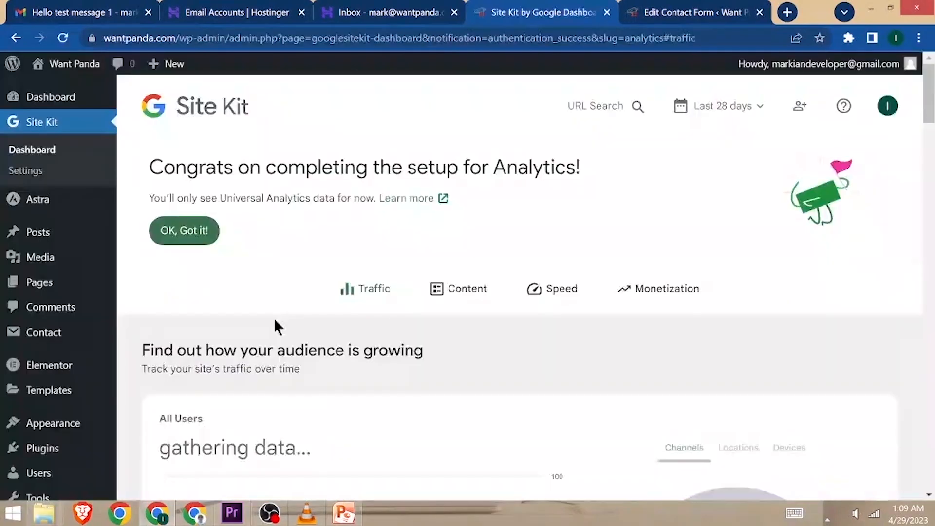
- Look over the Site Kit traffic dashboard and open analytics.google.com in a new browser tab
scroll(272, 317, "down", 6)
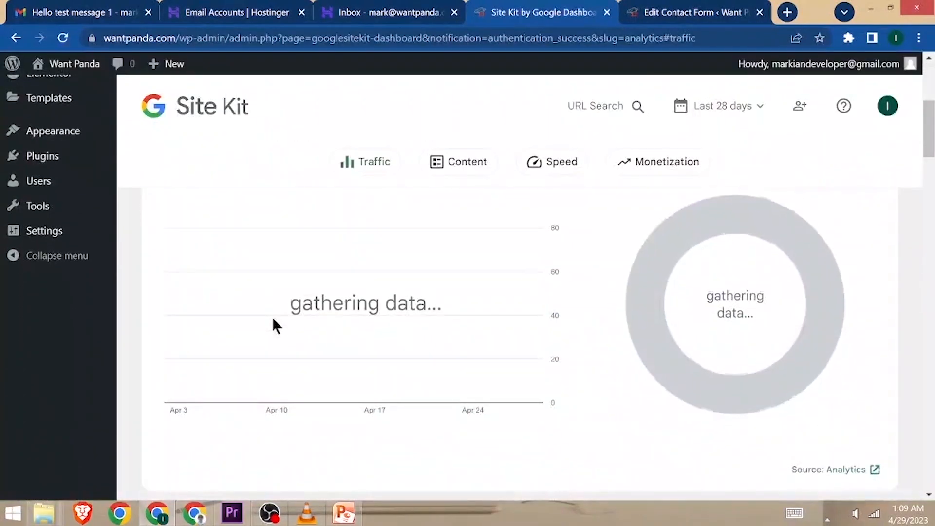
scroll(273, 319, "down", 7)
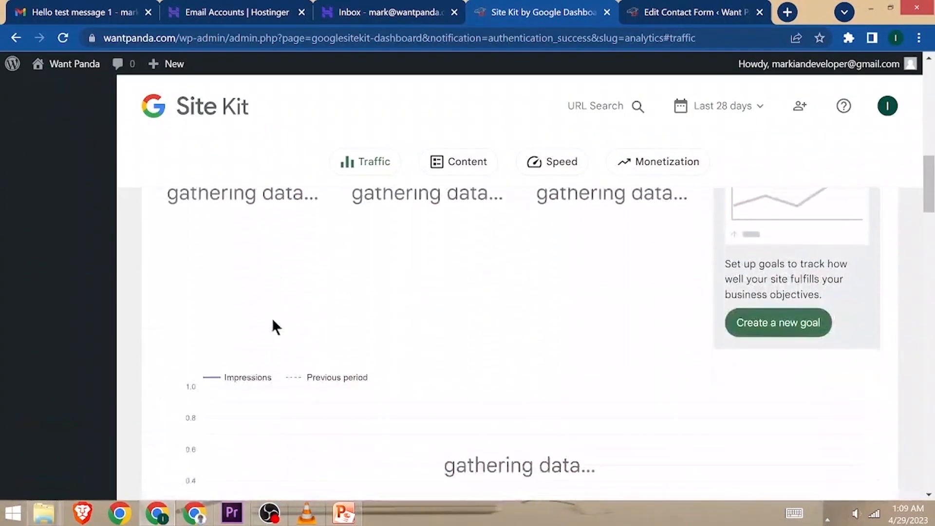
scroll(352, 363, "up", 15)
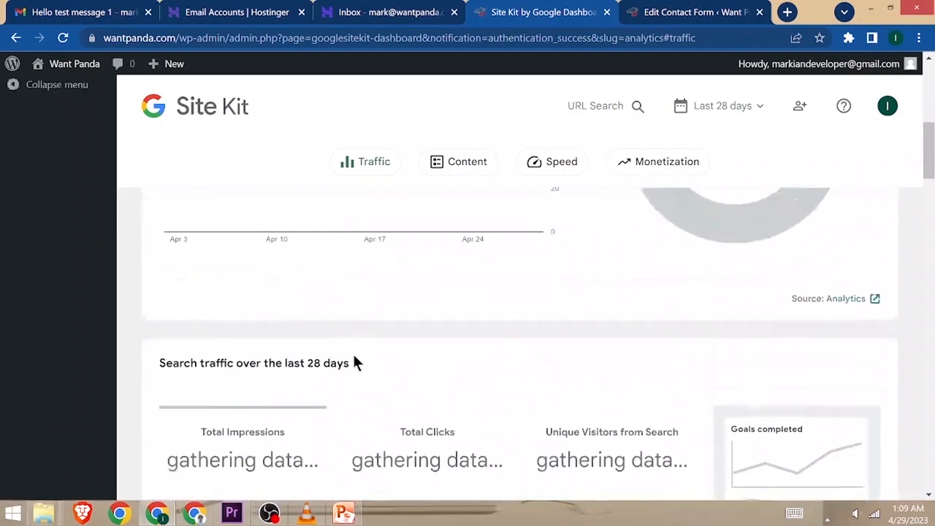
scroll(354, 357, "up", 2)
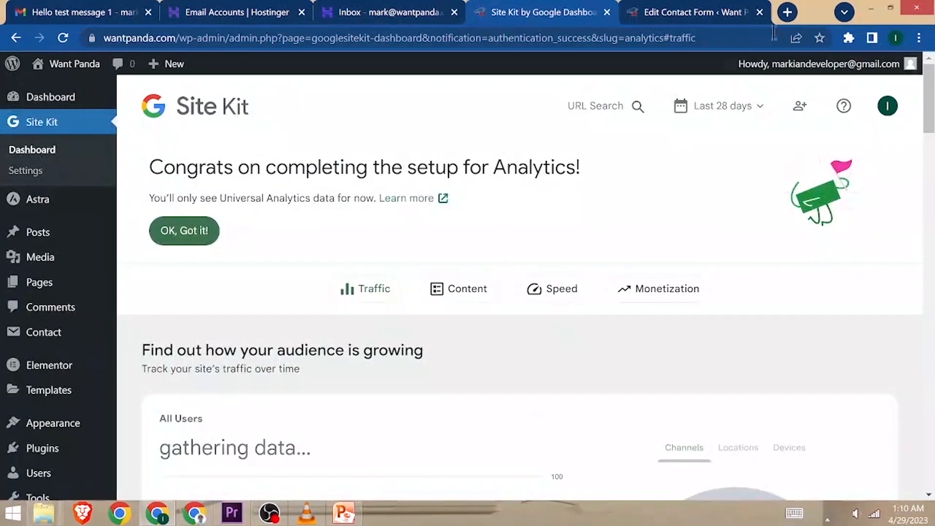
left_click(788, 12)
type("annaly")
key("BackSpace")
key("BackSpace")
key("BackSpace")
key("BackSpace")
type("a")
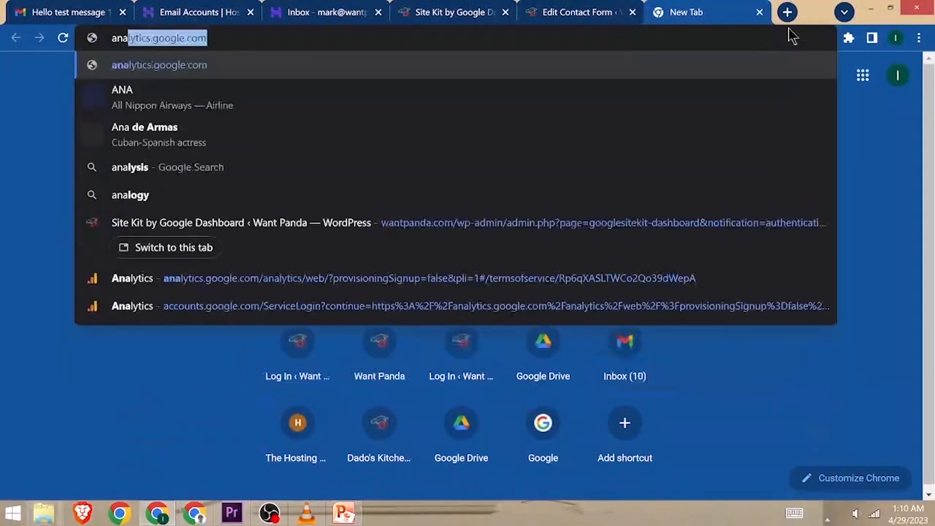
type("l")
key("Right")
key("Return")
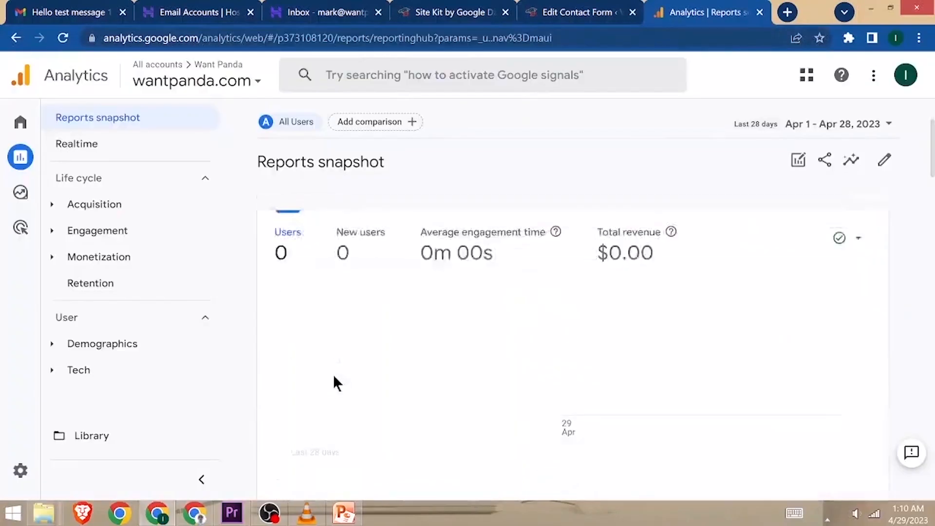
- Choose the Universal Analytics property of wantpanda.com and its view from the Want Panda account
left_click(231, 84)
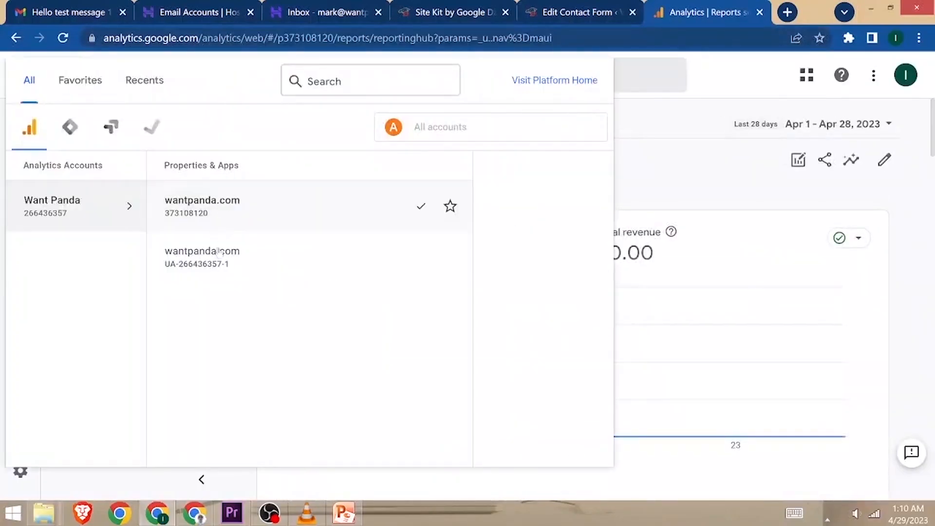
left_click(375, 266)
left_click(504, 202)
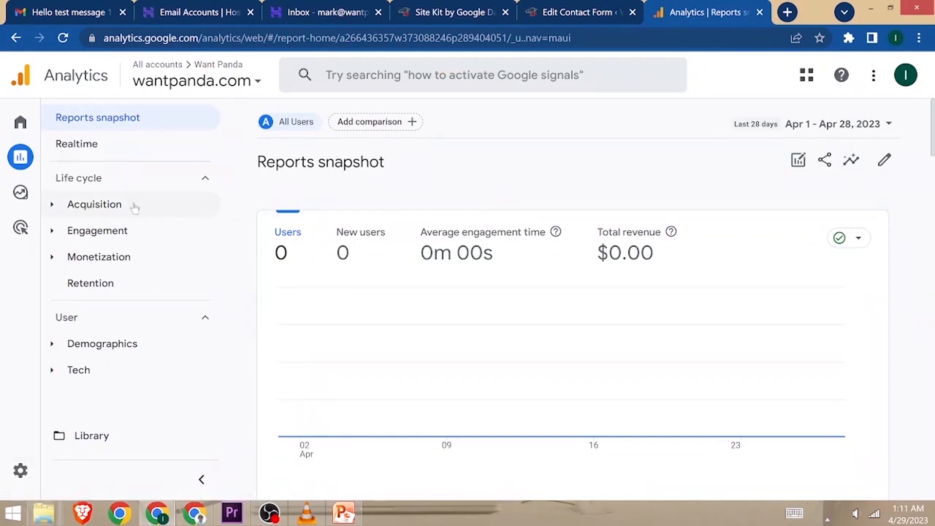
- Browse the Acquisition, Engagement and Demographics report groups, opening the Demographics overview and the Realtime report
left_click(54, 205)
left_click(53, 312)
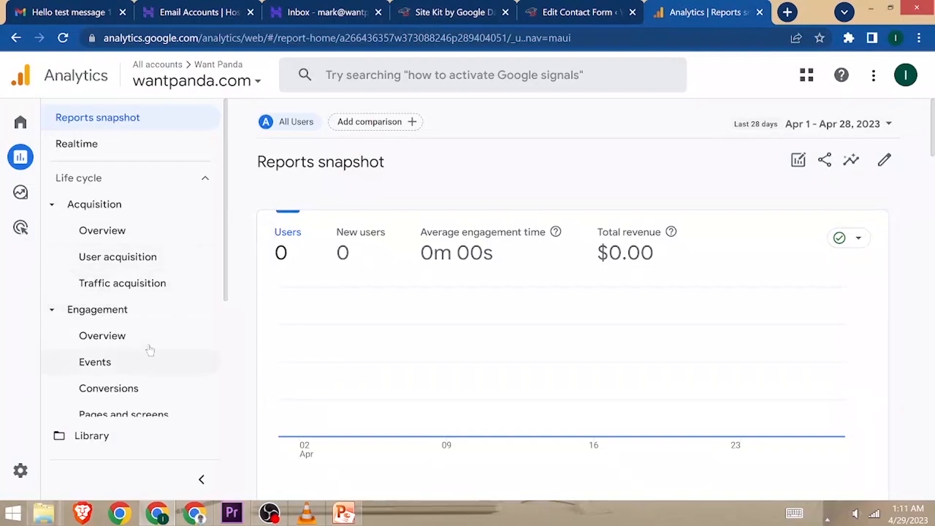
scroll(148, 349, "down", 3)
scroll(150, 349, "down", 1)
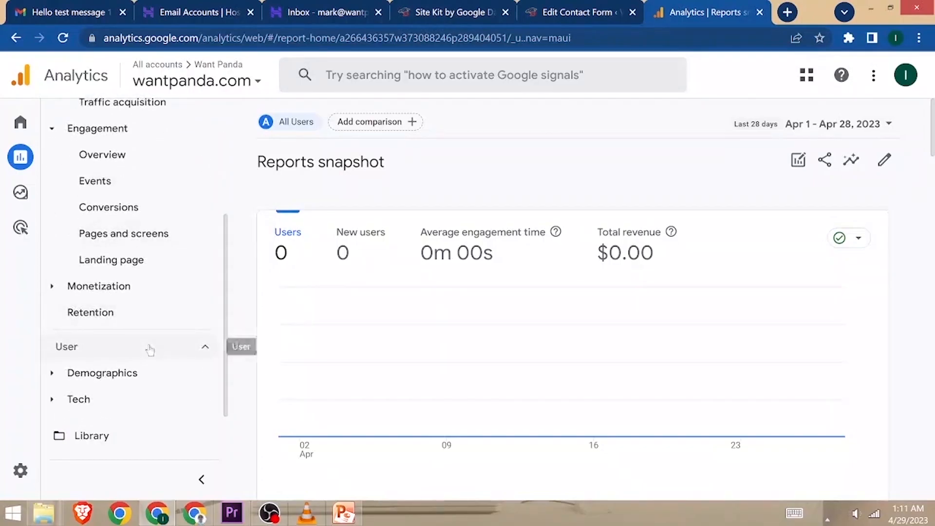
left_click(62, 378)
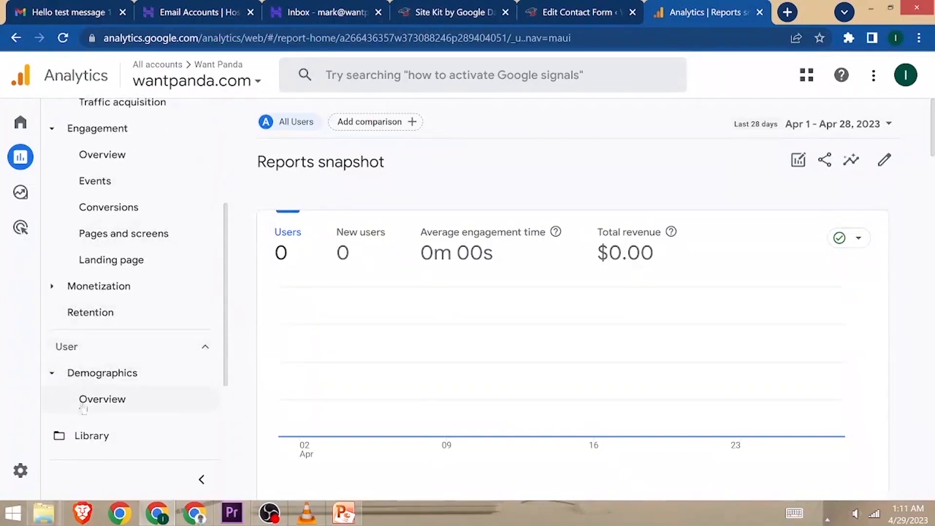
scroll(89, 390, "down", 1)
left_click(95, 354)
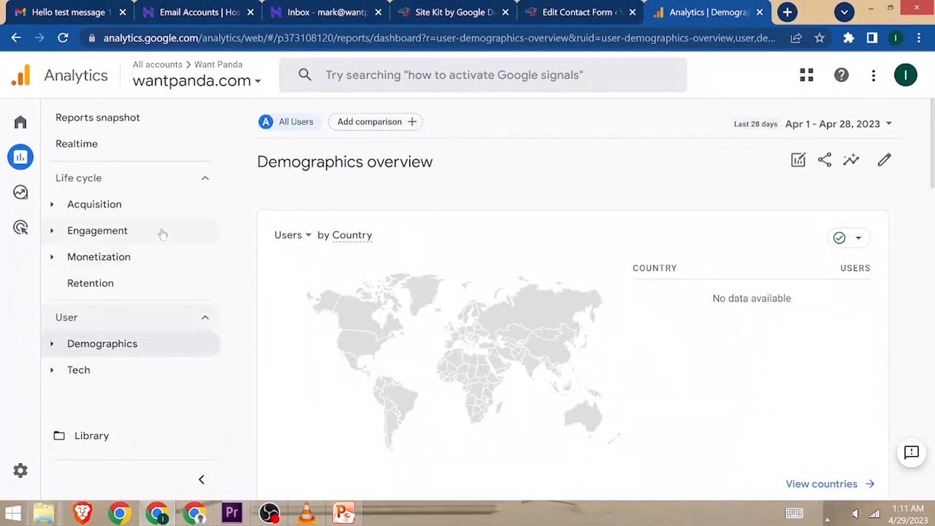
left_click(139, 148)
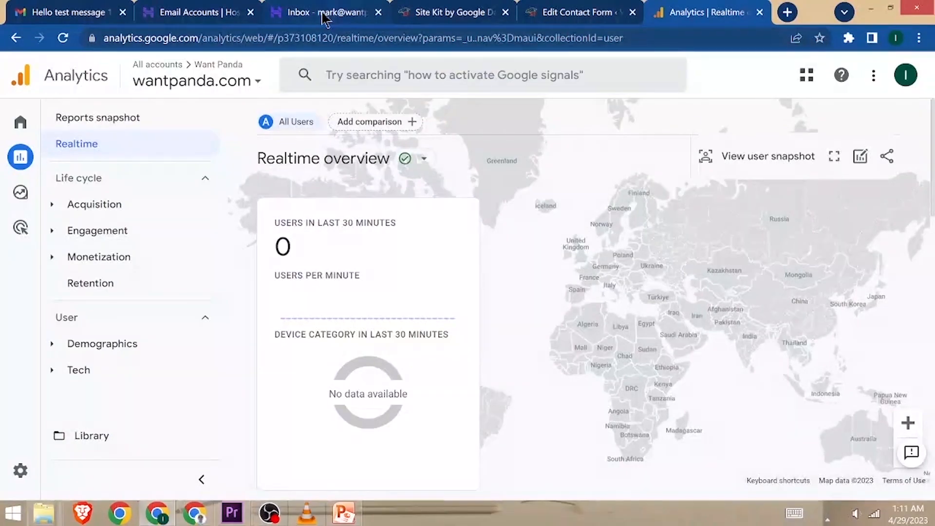
- Open a new incognito window and visit wantpanda.com in it
left_click(918, 38)
left_click(863, 95)
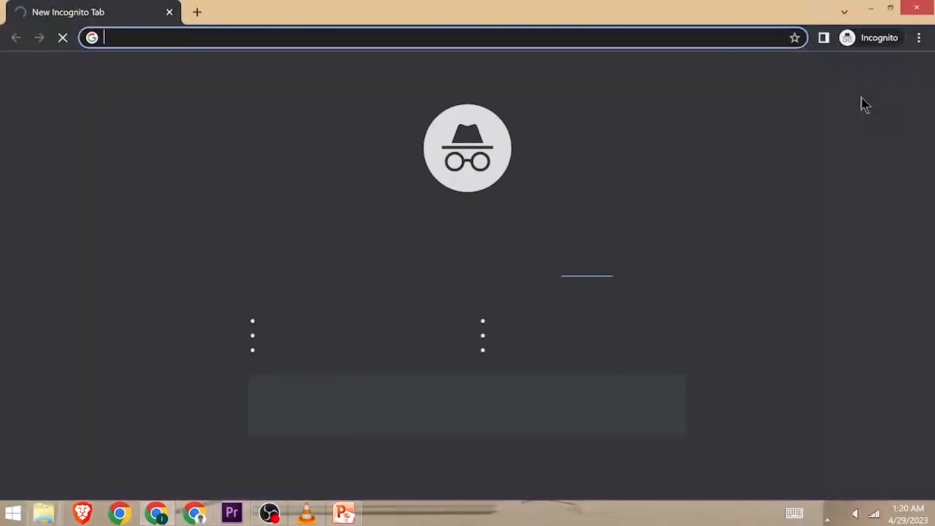
type("want")
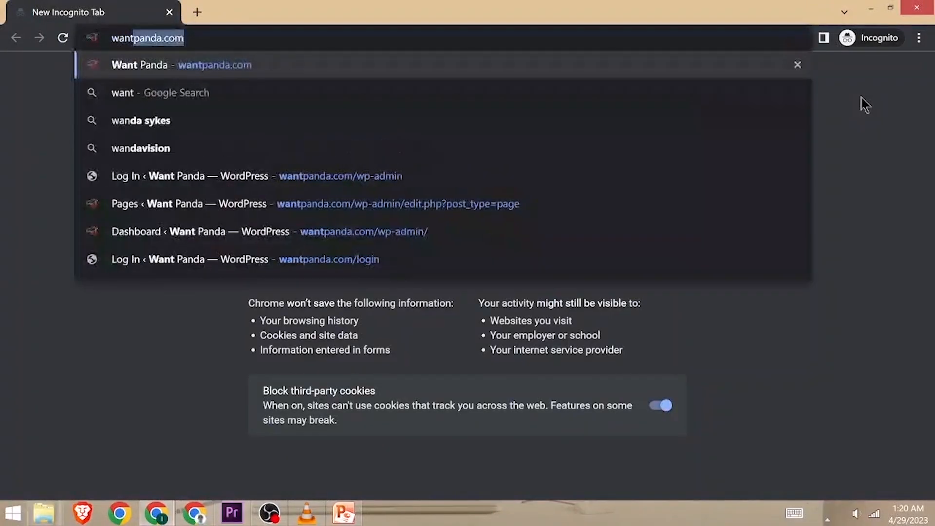
key("Return")
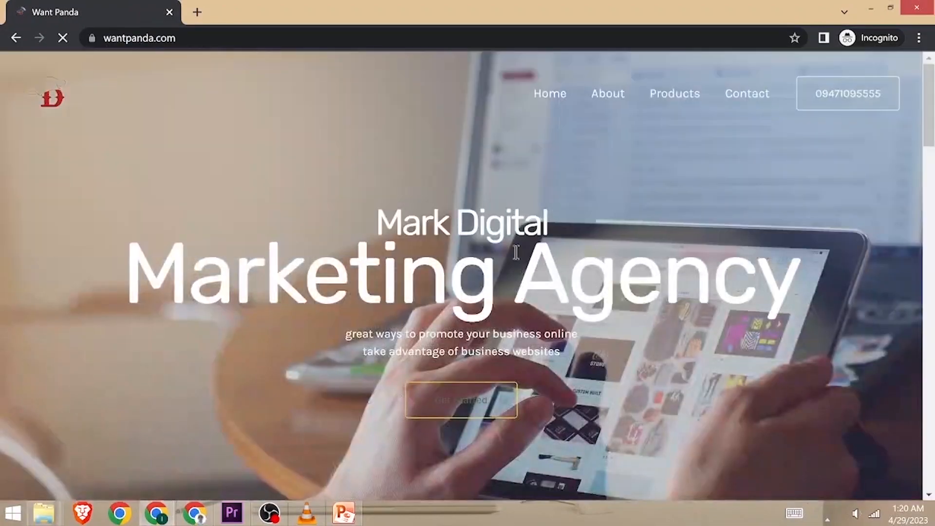
- Return to the Google Analytics Realtime report and connect the GA4 property to the existing Universal Analytics property wantpanda.com, saving the choice
scroll(505, 251, "down", 10)
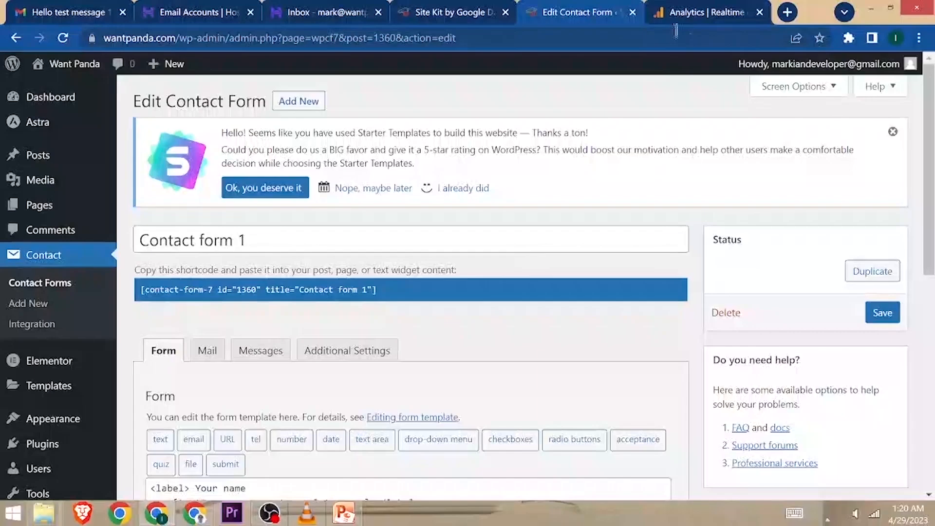
key("ctrl+Tab")
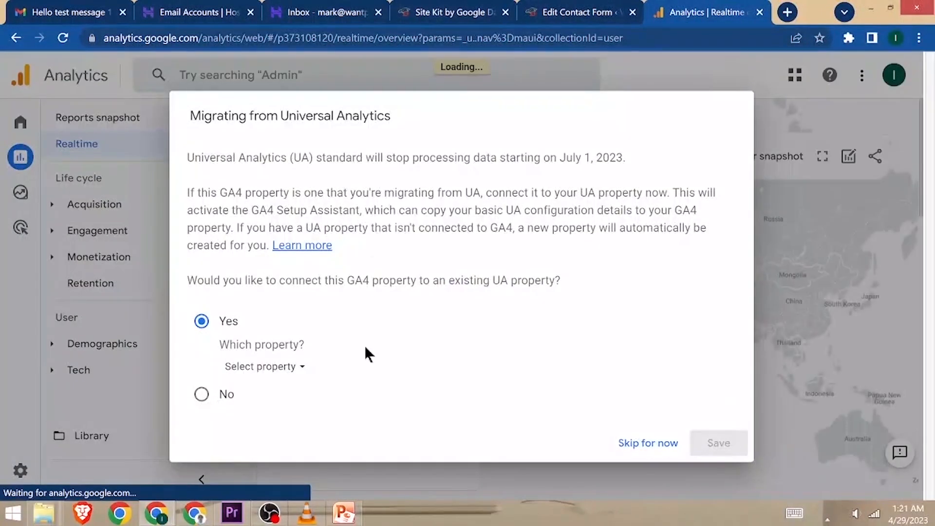
left_click(302, 368)
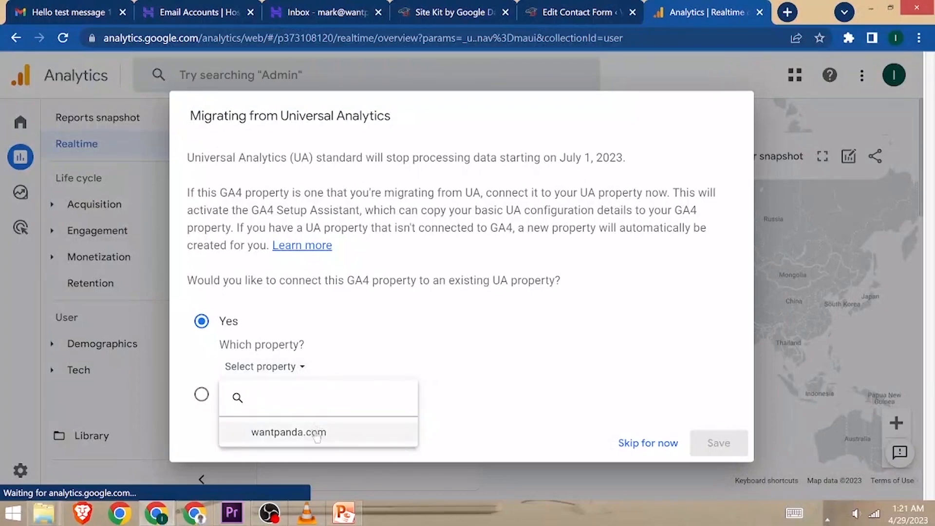
left_click(292, 432)
left_click(709, 446)
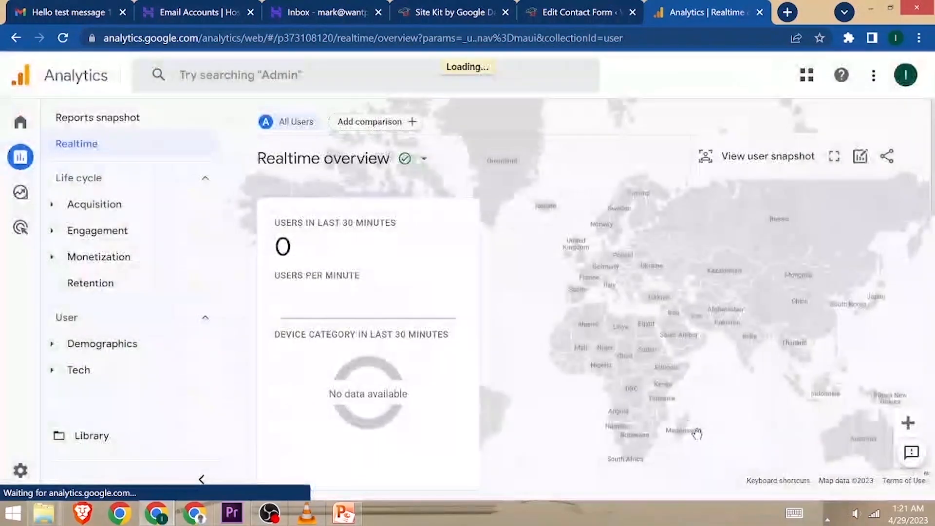
- Examine the Realtime overview for users in the last 30 minutes, user source, audience, page views, events and conversions
scroll(511, 289, "down", 6)
scroll(512, 291, "down", 2)
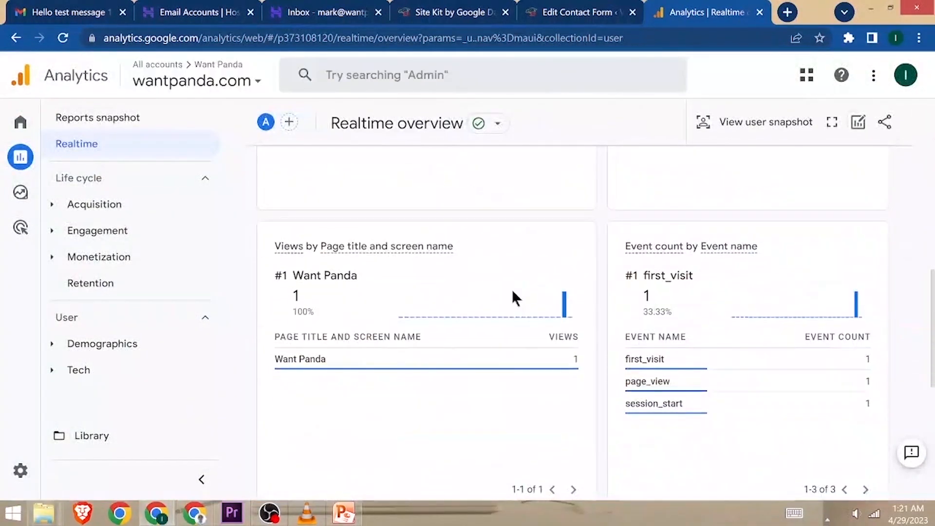
scroll(511, 291, "down", 7)
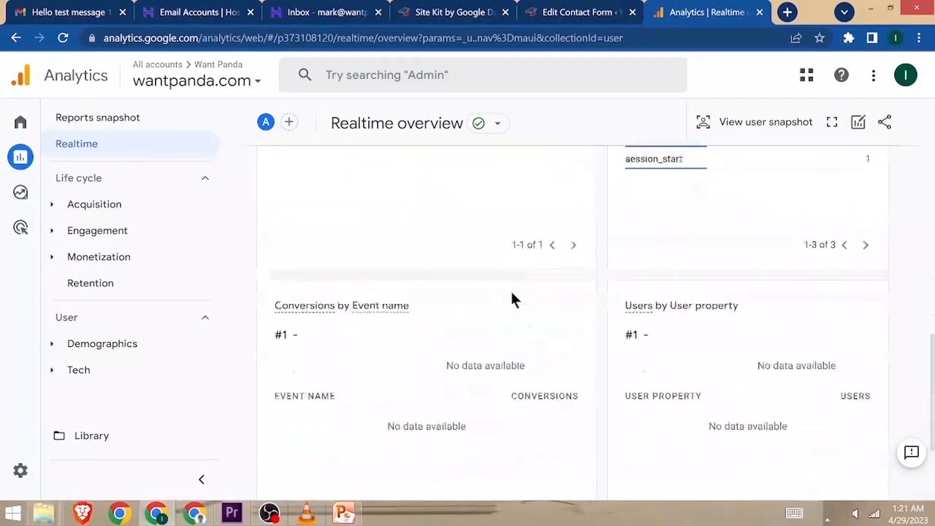
scroll(510, 291, "up", 10)
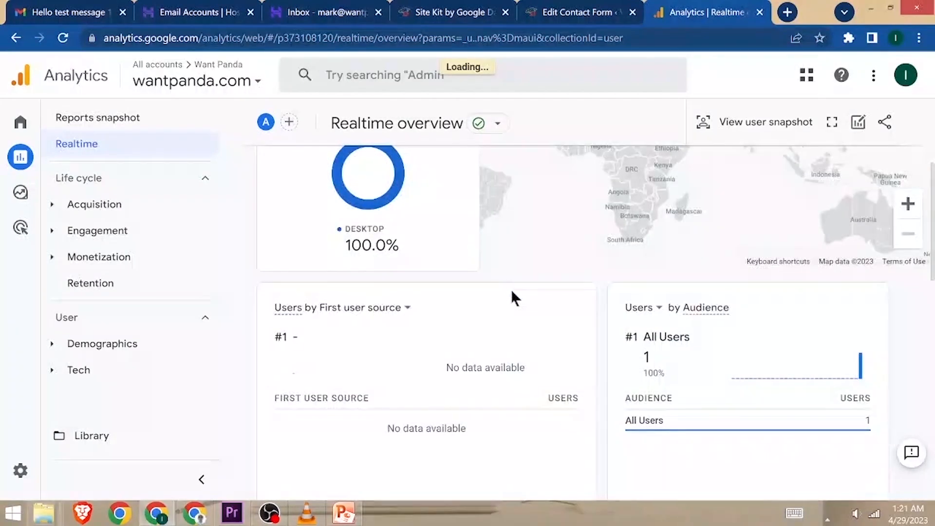
scroll(510, 289, "up", 3)
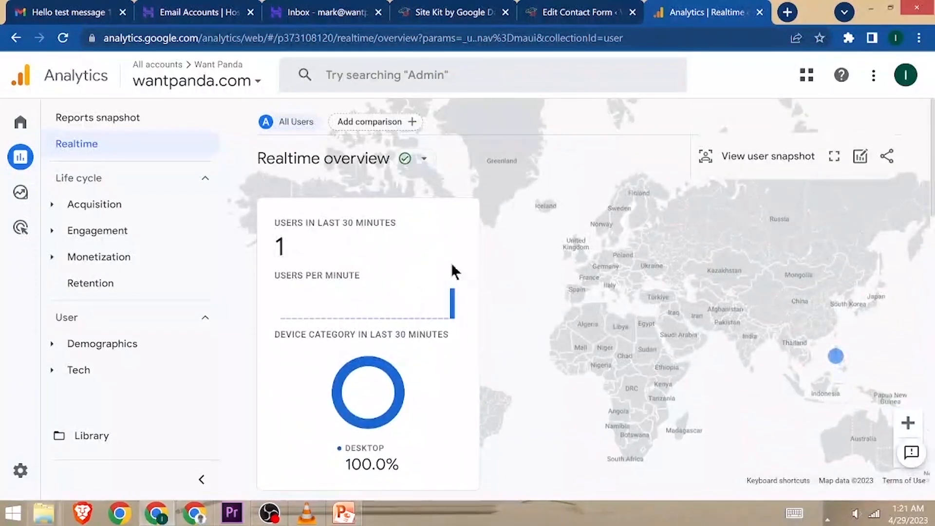